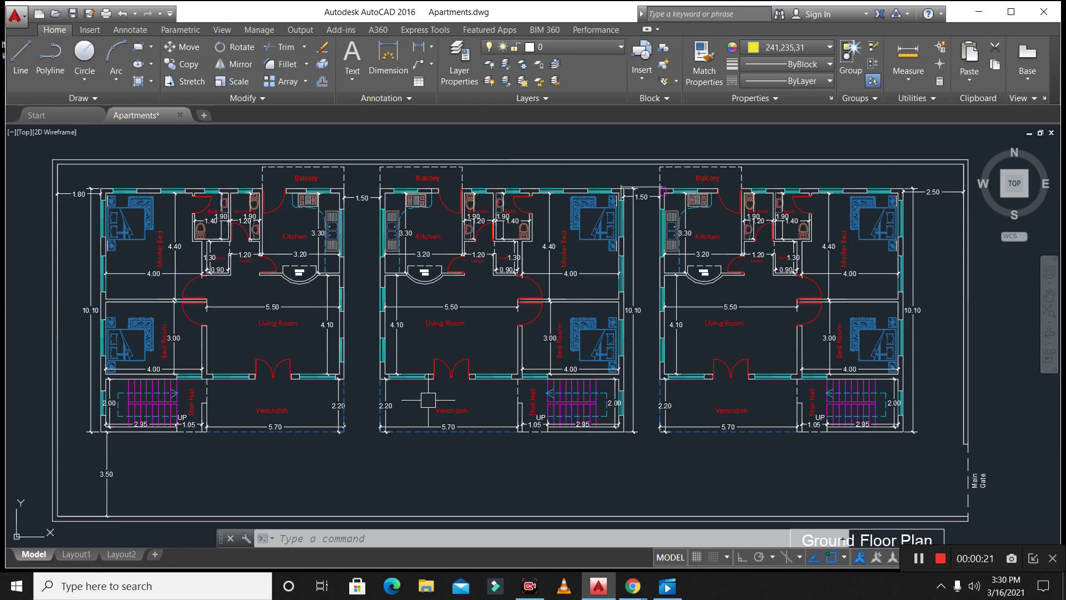
- Examine the ground floor plan of the three apartment blocks and compare it with the column and beam layout plan
scroll(525, 446, down, 3)
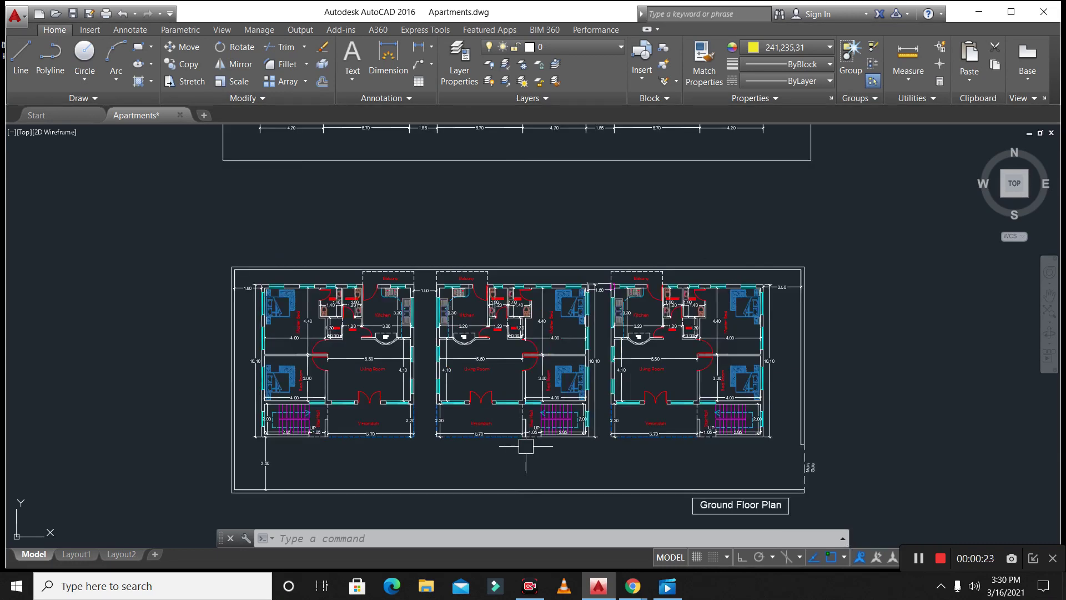
scroll(510, 399, up, 2)
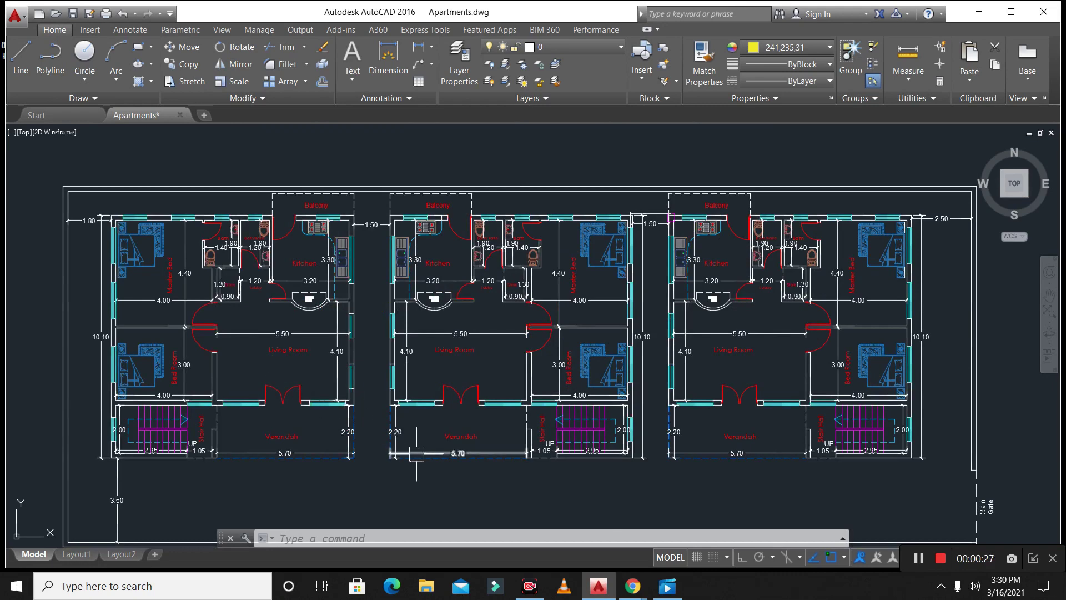
scroll(438, 463, down, 2)
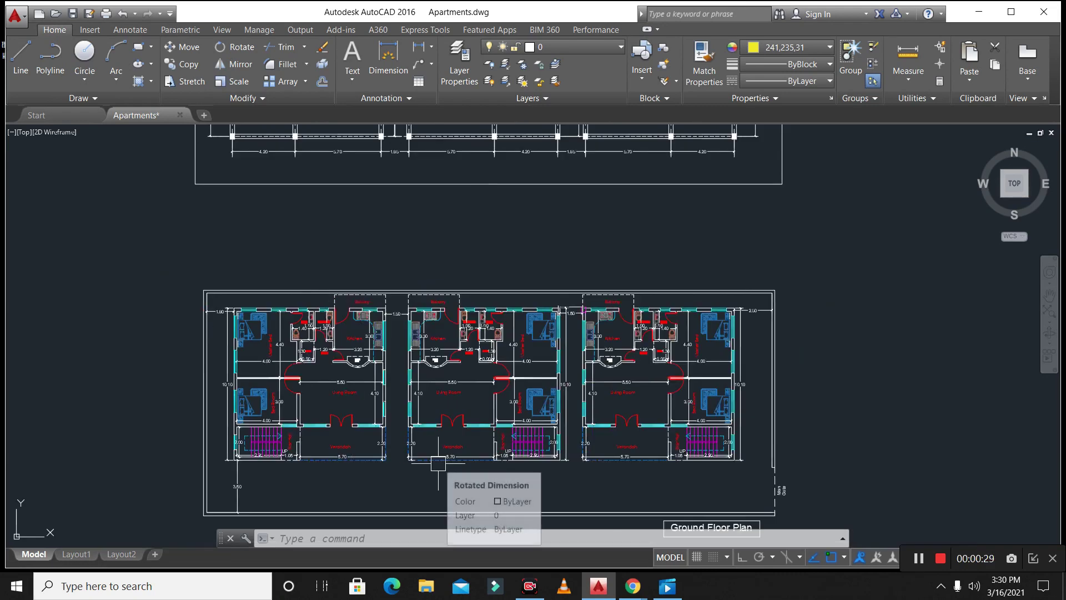
scroll(452, 465, up, 2)
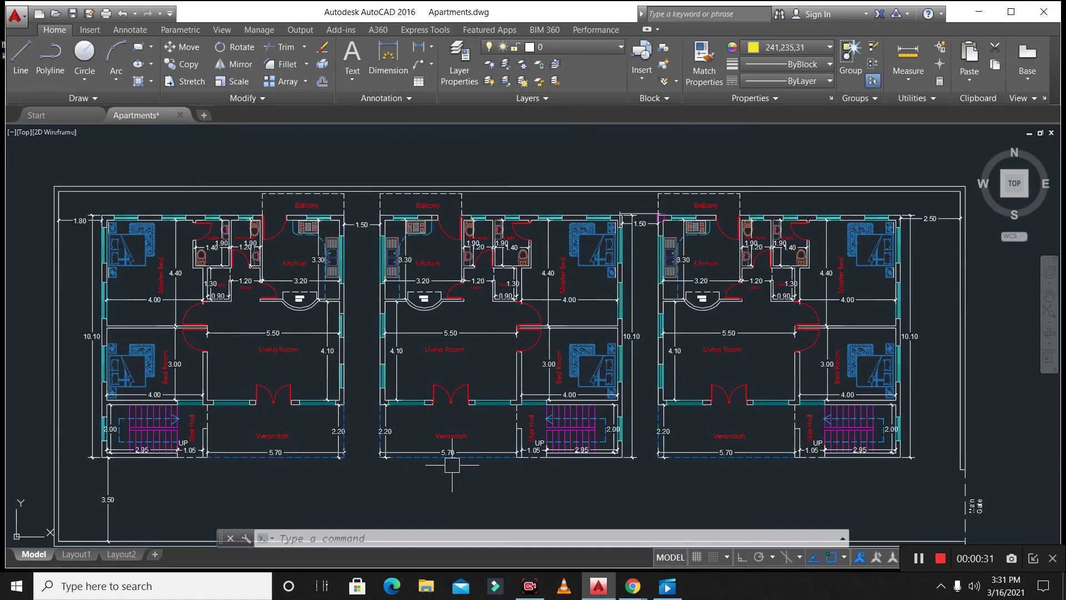
scroll(454, 471, down, 4)
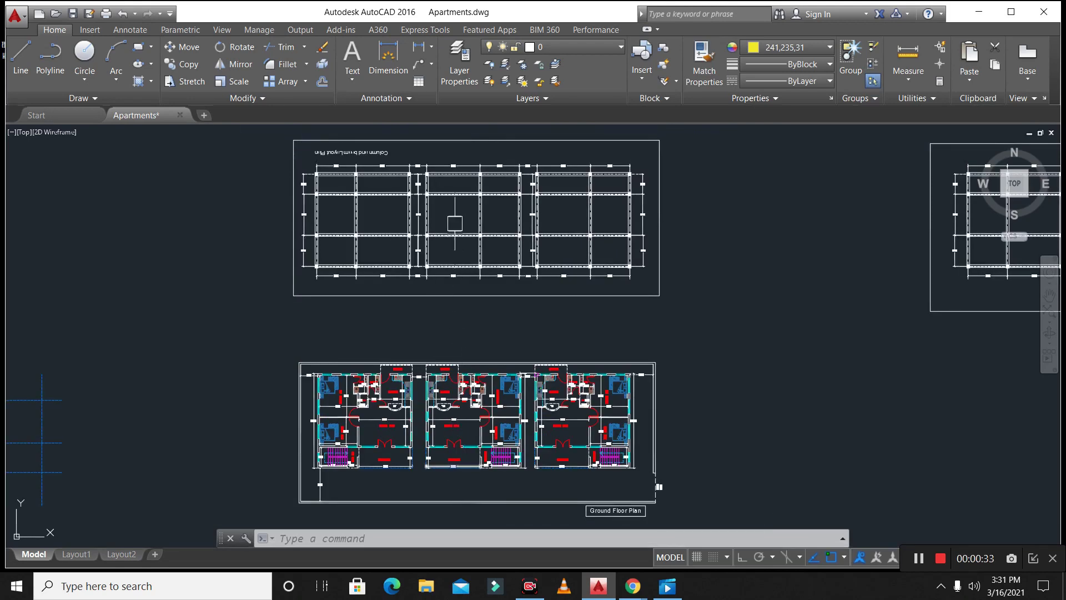
scroll(449, 147, up, 4)
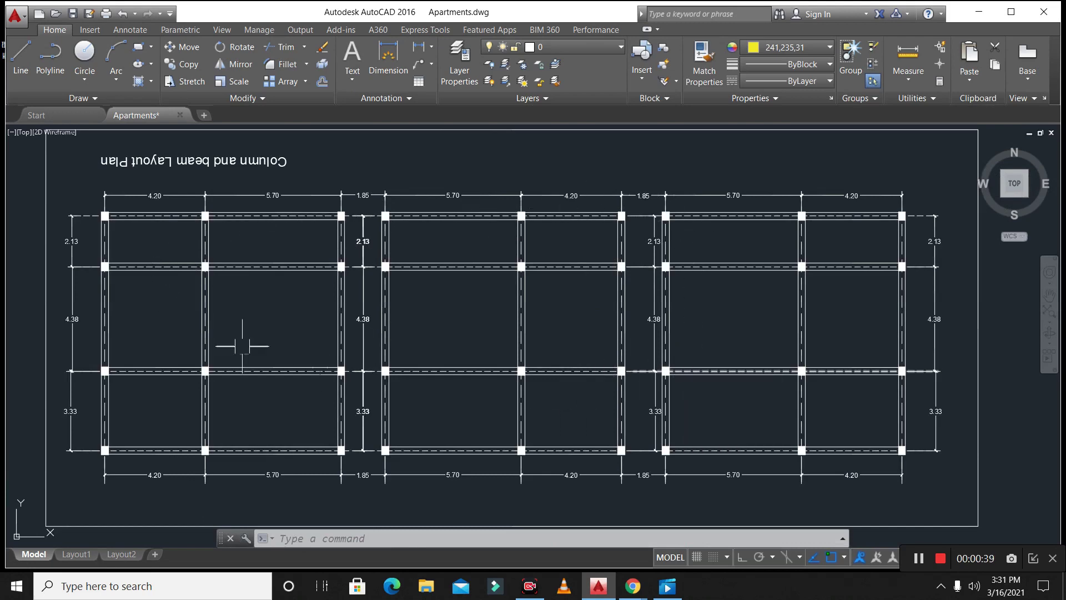
scroll(415, 233, down, 4)
scroll(399, 389, up, 6)
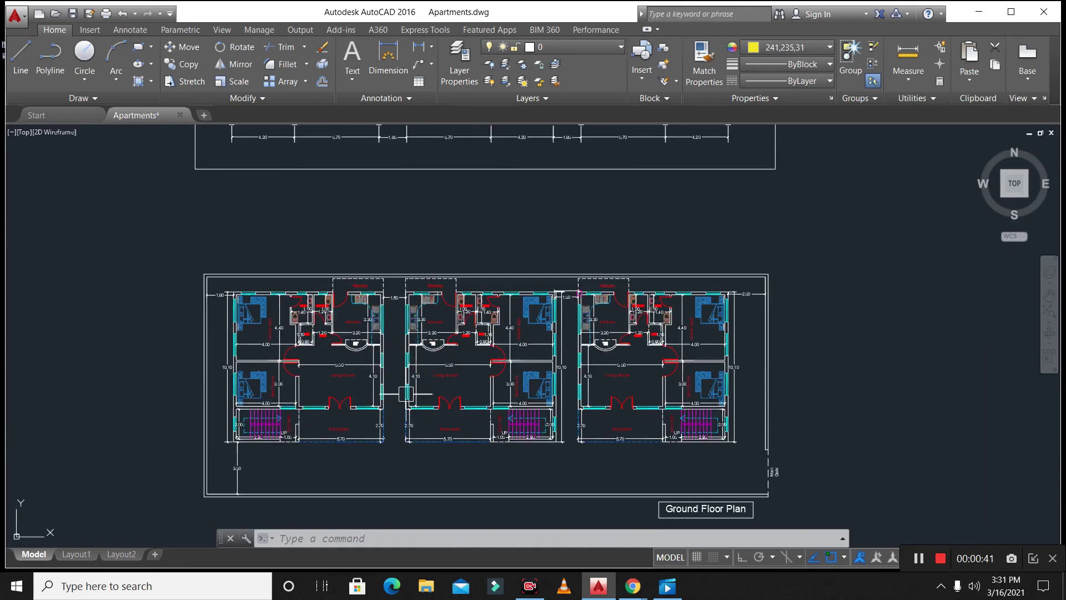
scroll(570, 423, down, 4)
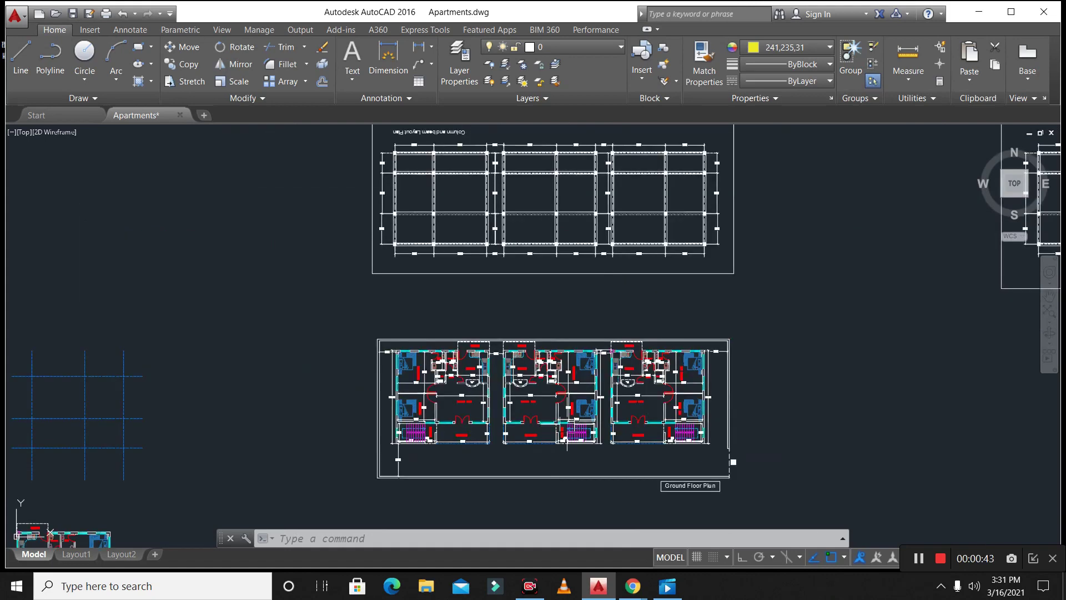
scroll(511, 315, up, 6)
scroll(473, 421, down, 1)
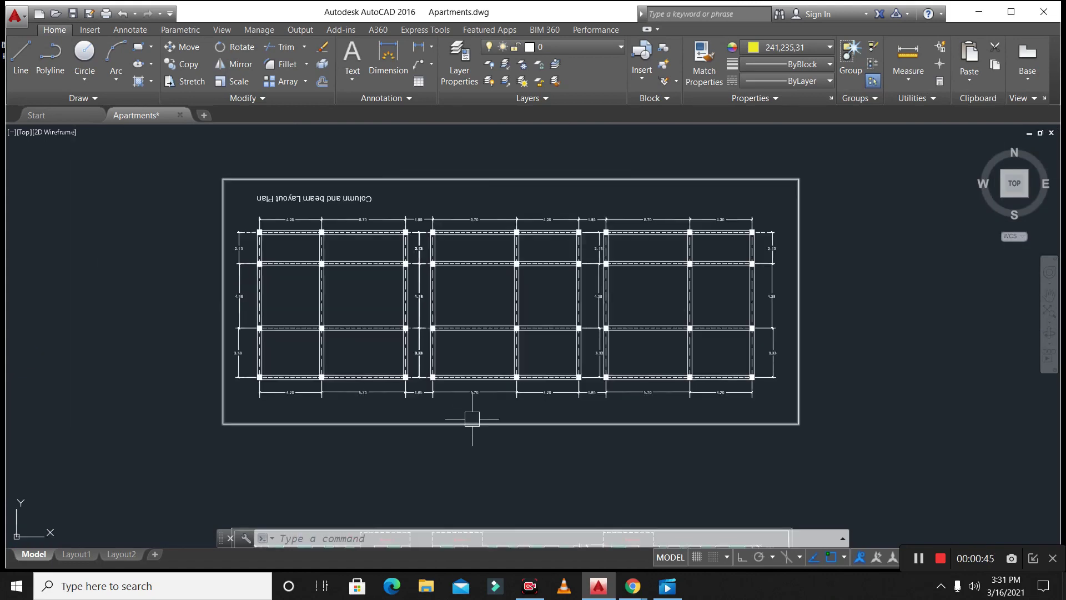
scroll(460, 457, up, 1)
scroll(459, 457, down, 2)
scroll(523, 310, up, 2)
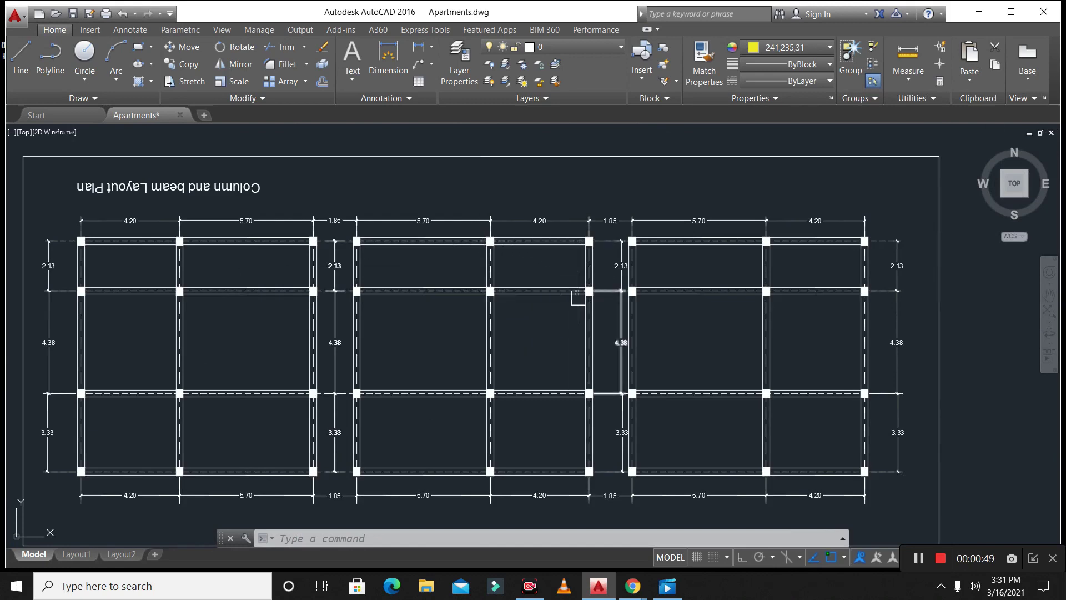
- Inspect the beams, columns and dashed centreline along the upper edge of the middle block in the column and beam layout
scroll(541, 242, up, 6)
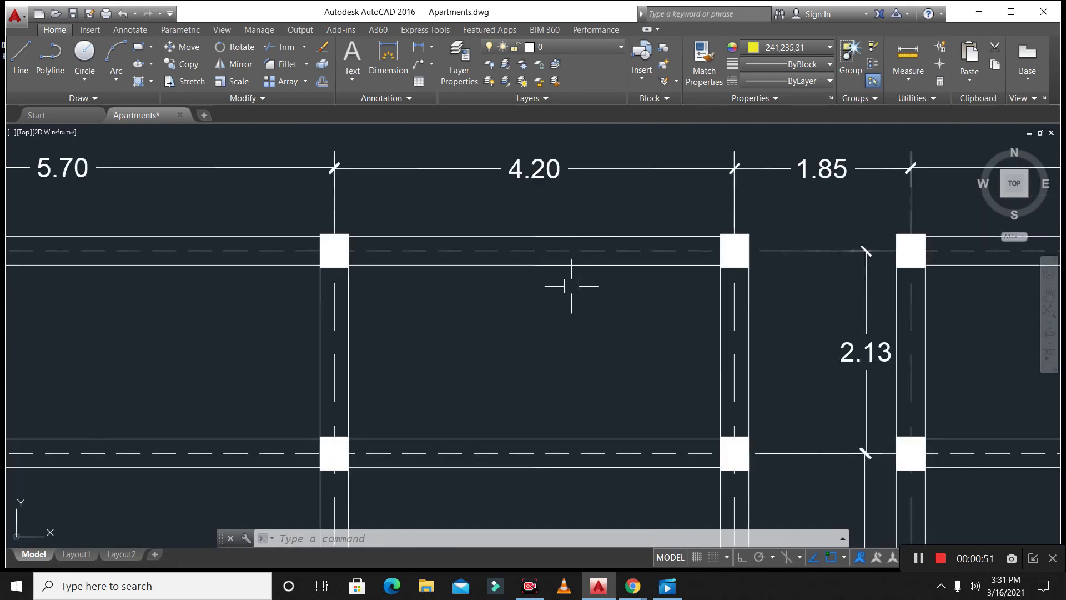
scroll(522, 248, up, 4)
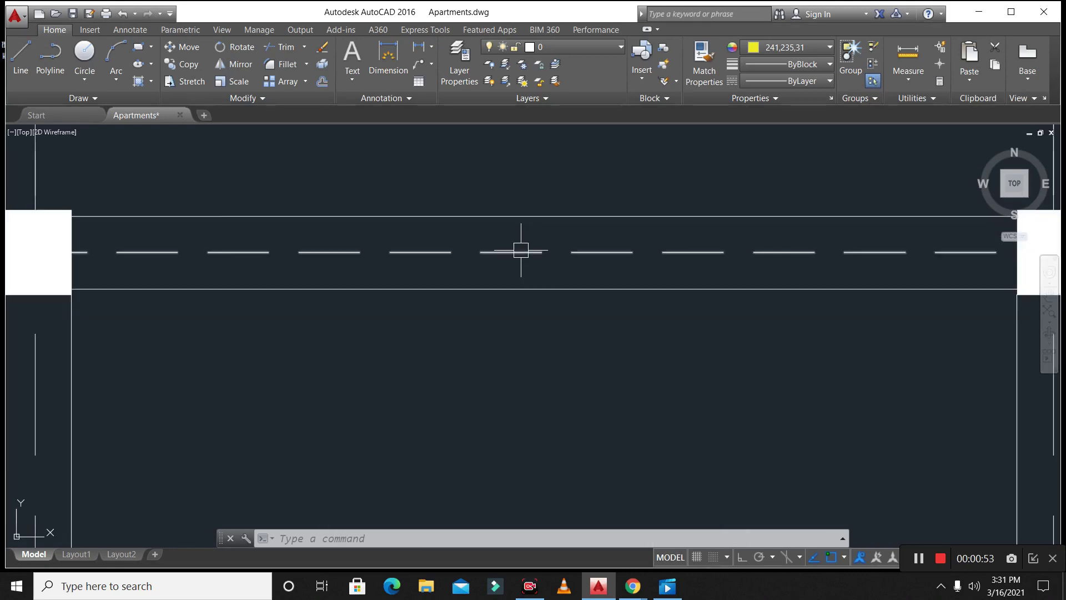
click(522, 250)
scroll(508, 221, down, 6)
scroll(507, 221, down, 4)
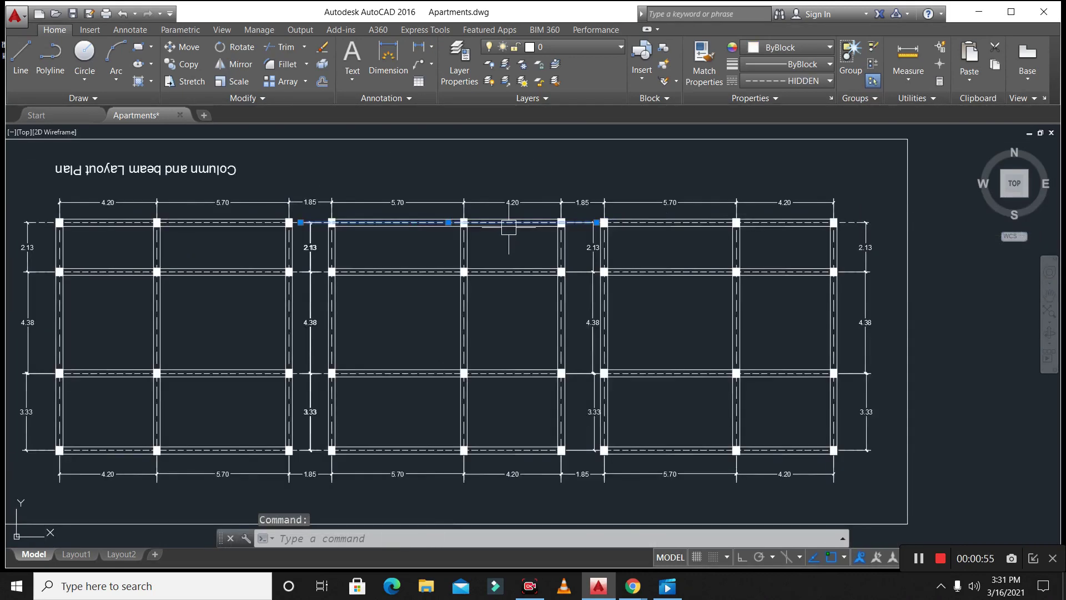
scroll(566, 305, down, 2)
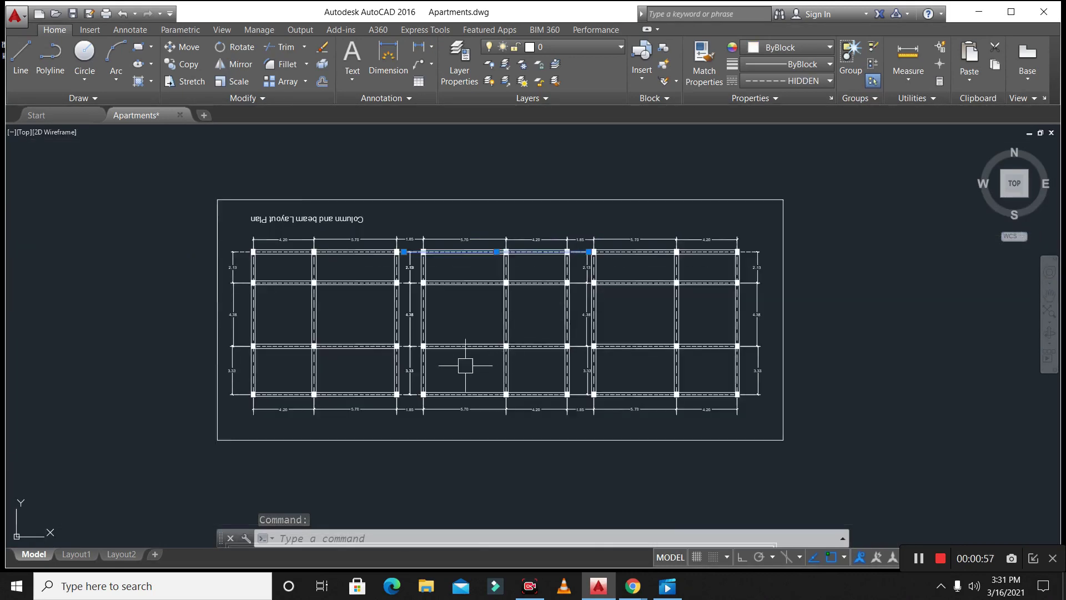
scroll(453, 373, up, 2)
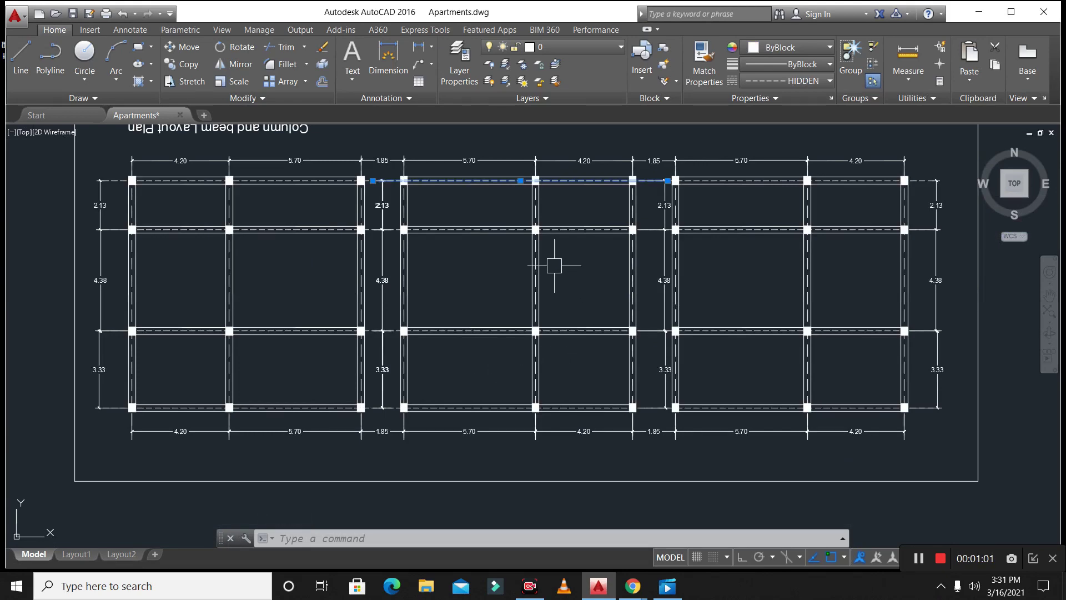
scroll(536, 260, down, 4)
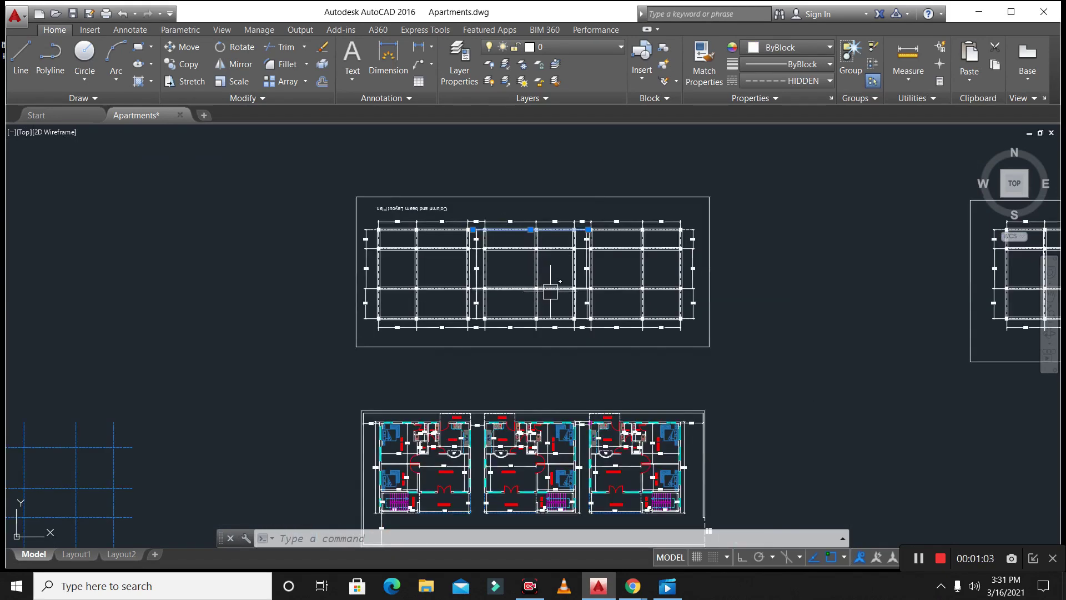
key(Escape)
- Locate the separate single-apartment floor plan and examine its rooms and walls
scroll(558, 288, down, 4)
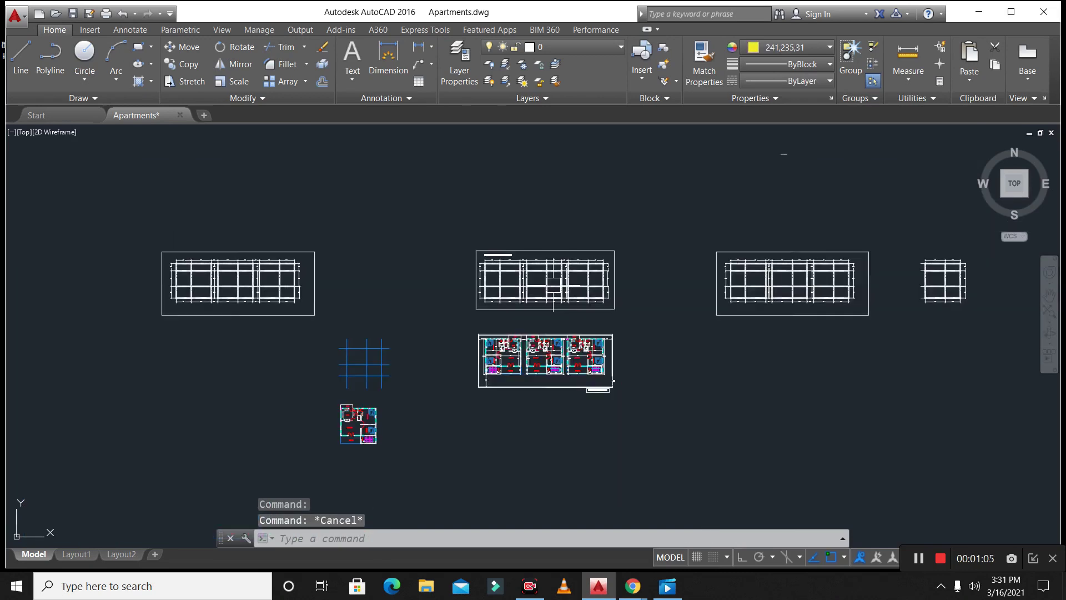
scroll(349, 452, up, 8)
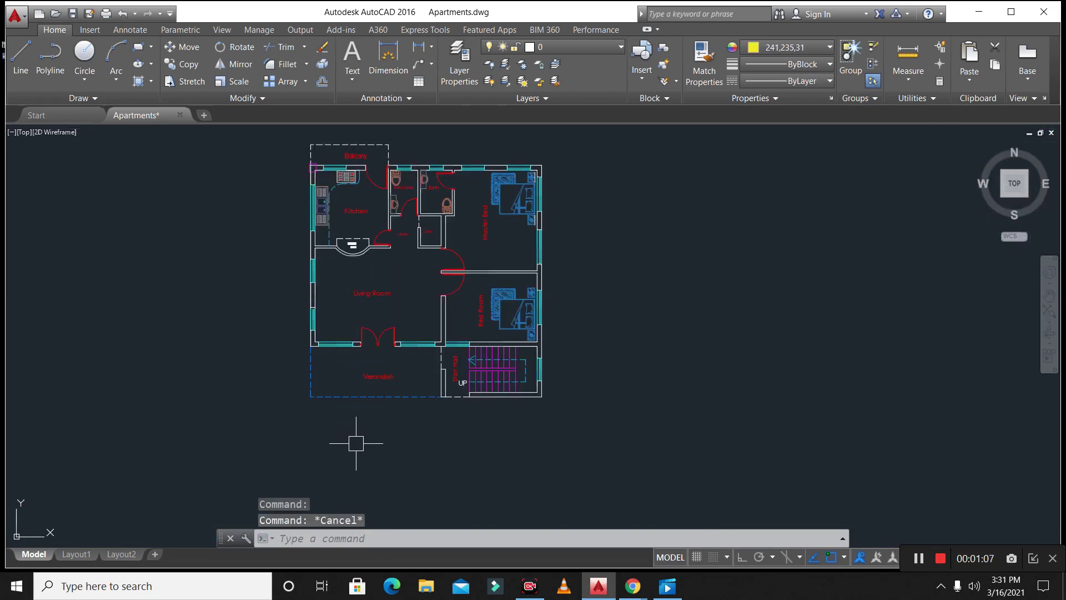
scroll(383, 456, down, 2)
scroll(361, 371, up, 2)
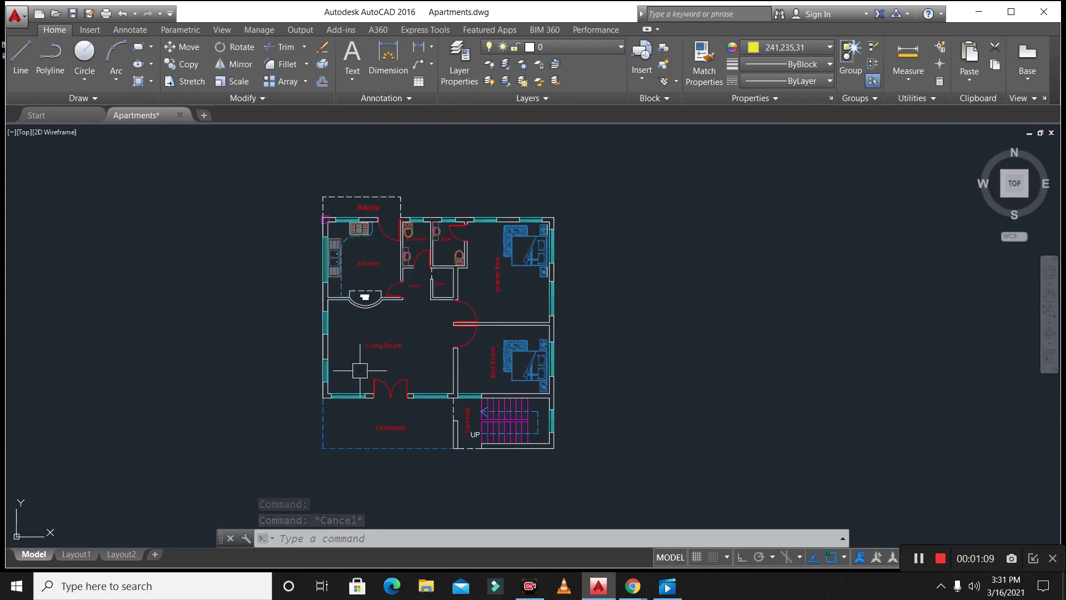
scroll(466, 309, up, 2)
scroll(458, 270, down, 2)
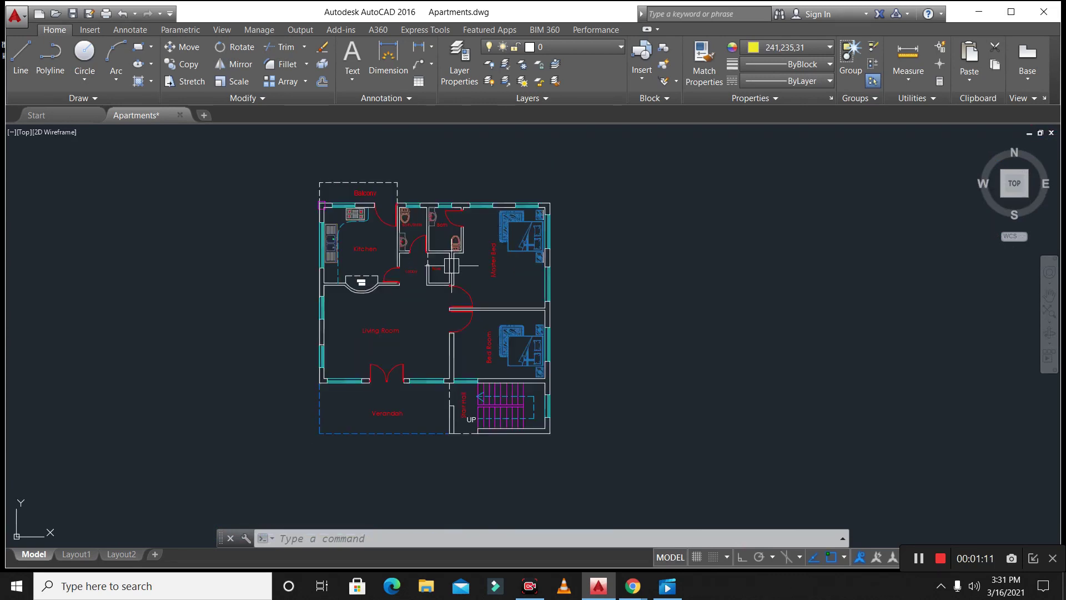
scroll(379, 348, up, 2)
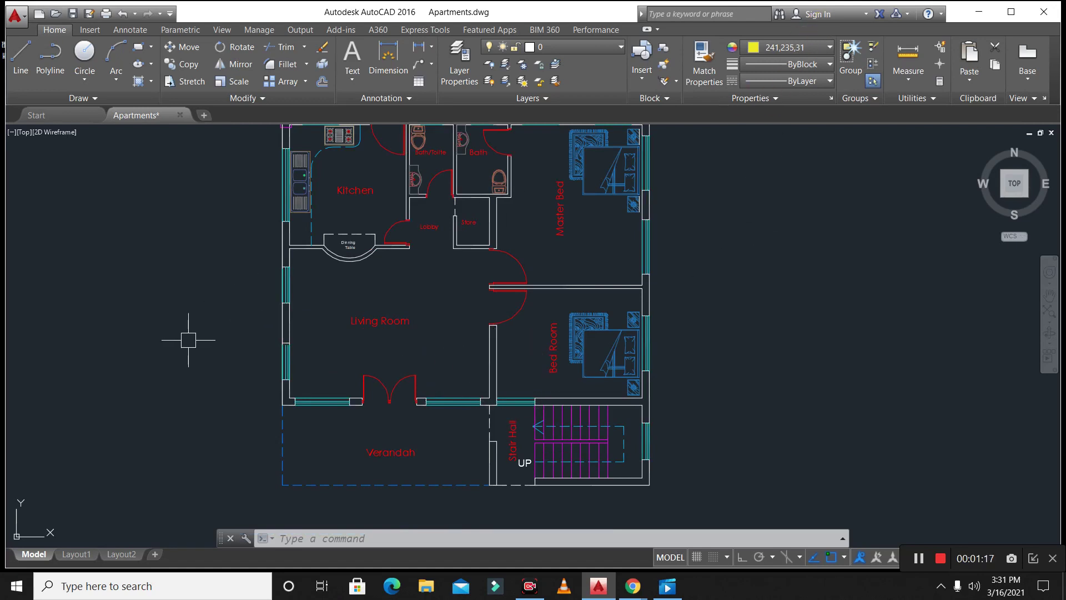
- Set the current object colour to Magenta
click(768, 47)
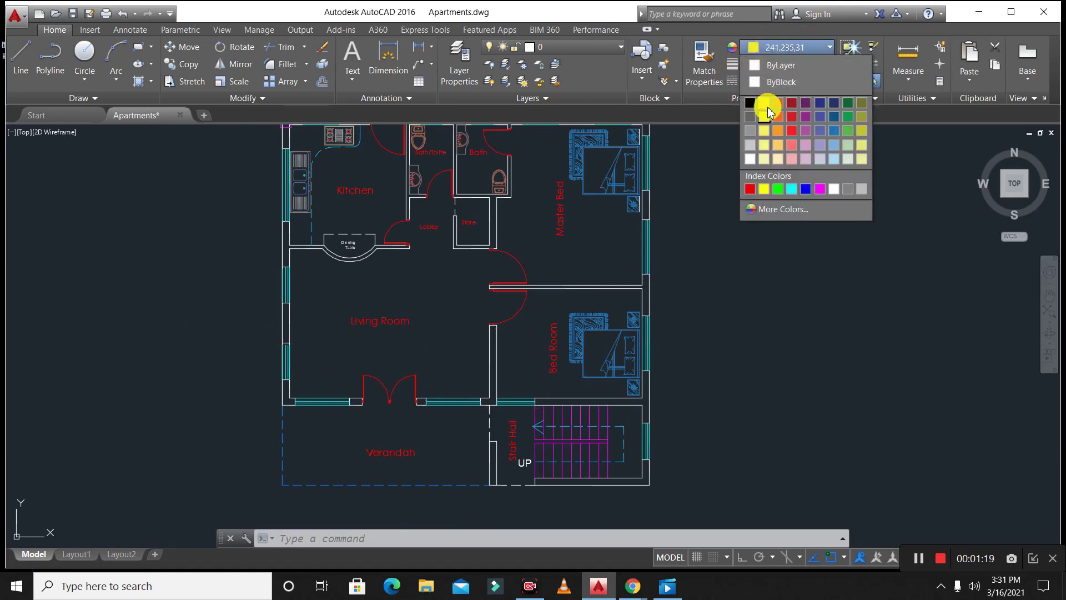
click(820, 189)
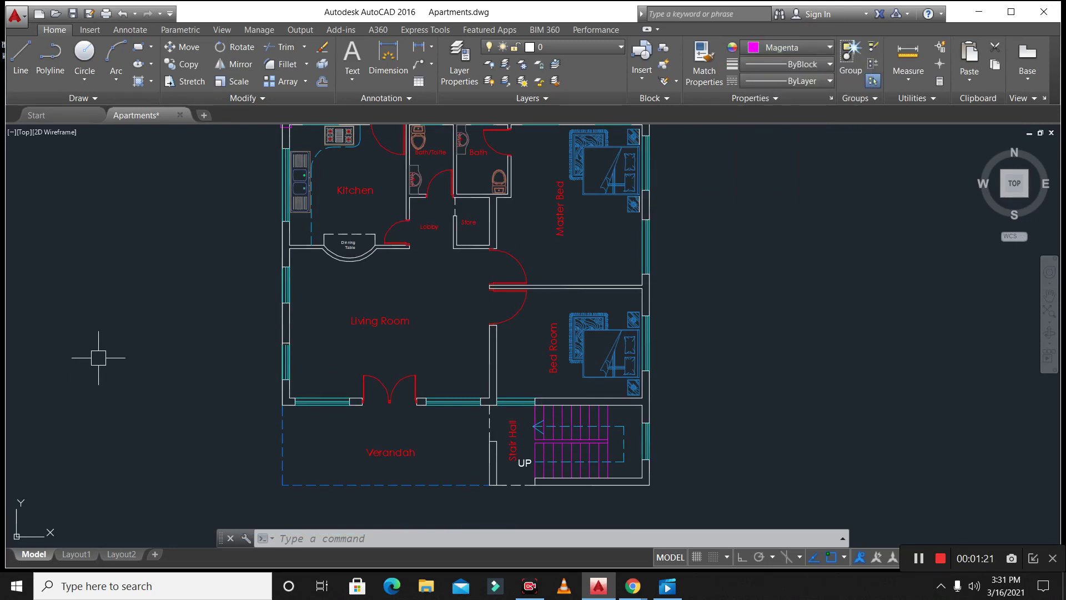
key(Escape)
key(Escape)
key(Escape)
- Try drawing a column rectangle with 0.3 as its other corner input beside the apartment plan, and erase it
key(Return)
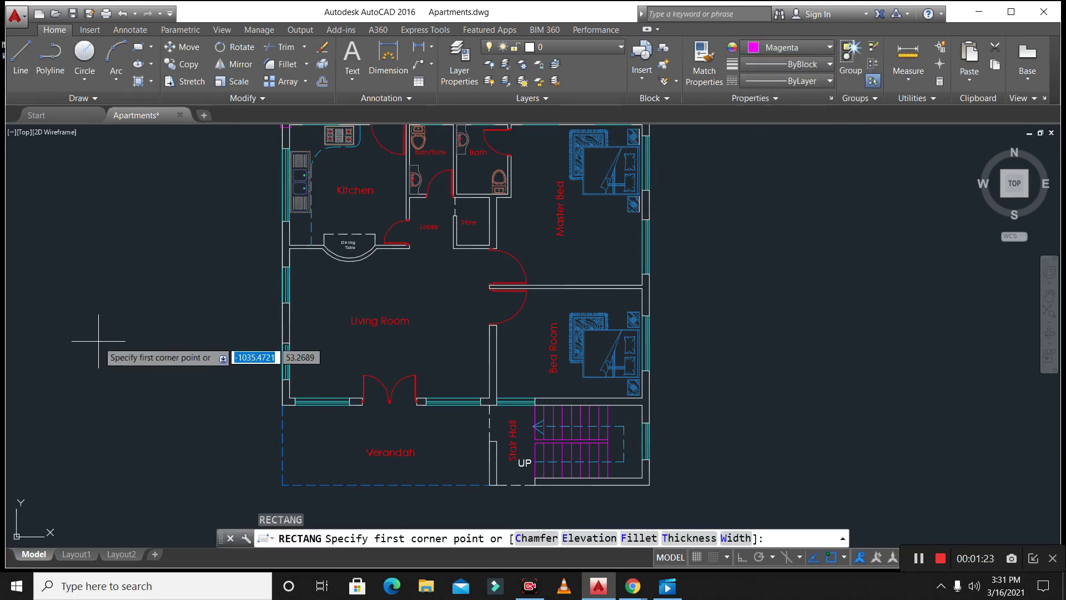
click(98, 341)
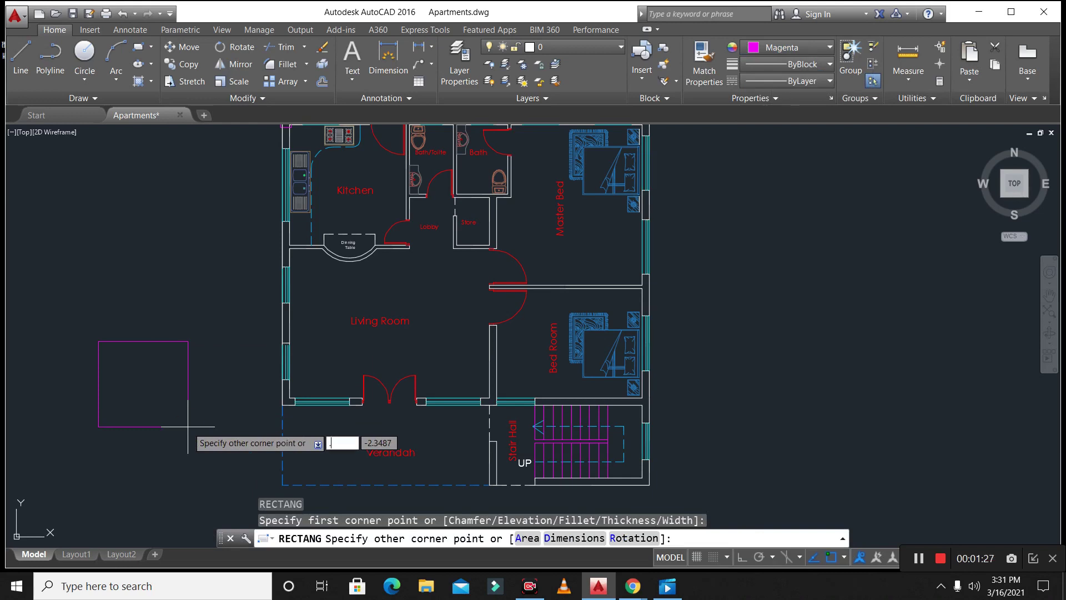
key(Return)
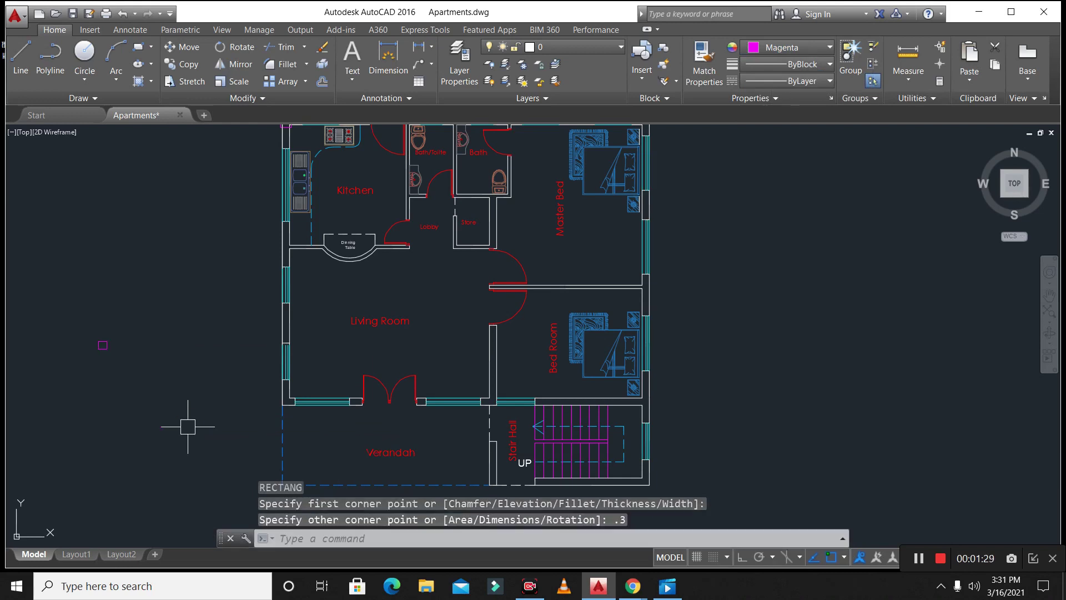
key(Escape)
click(188, 426)
click(76, 311)
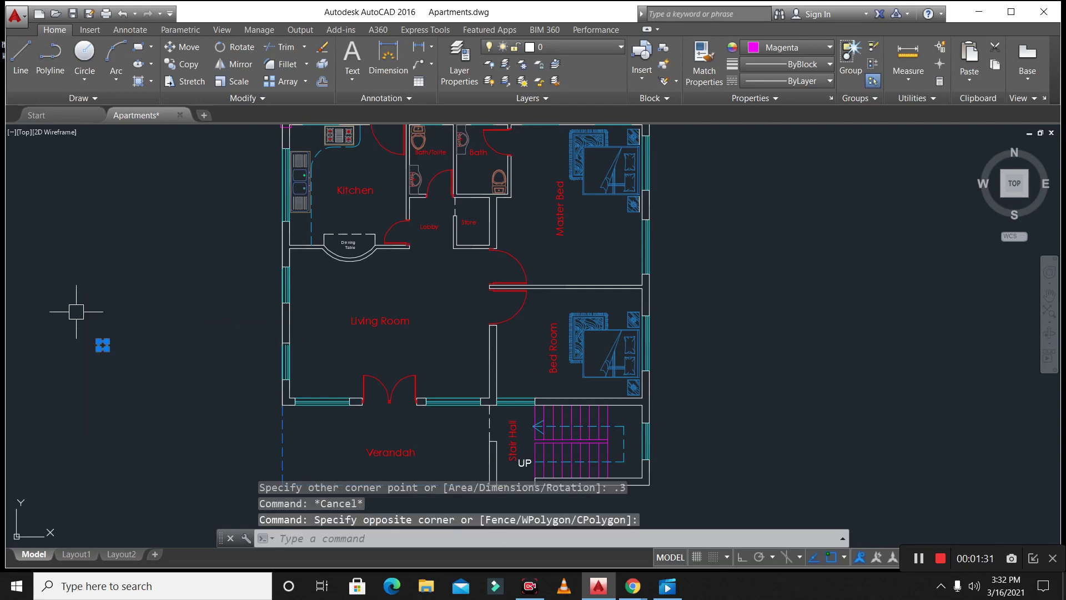
text(e)
key(Return)
- Draw a column rectangle 0.3 long and 0.35 wide outside the living room side of the single-apartment plan
text(rec)
key(Return)
click(142, 364)
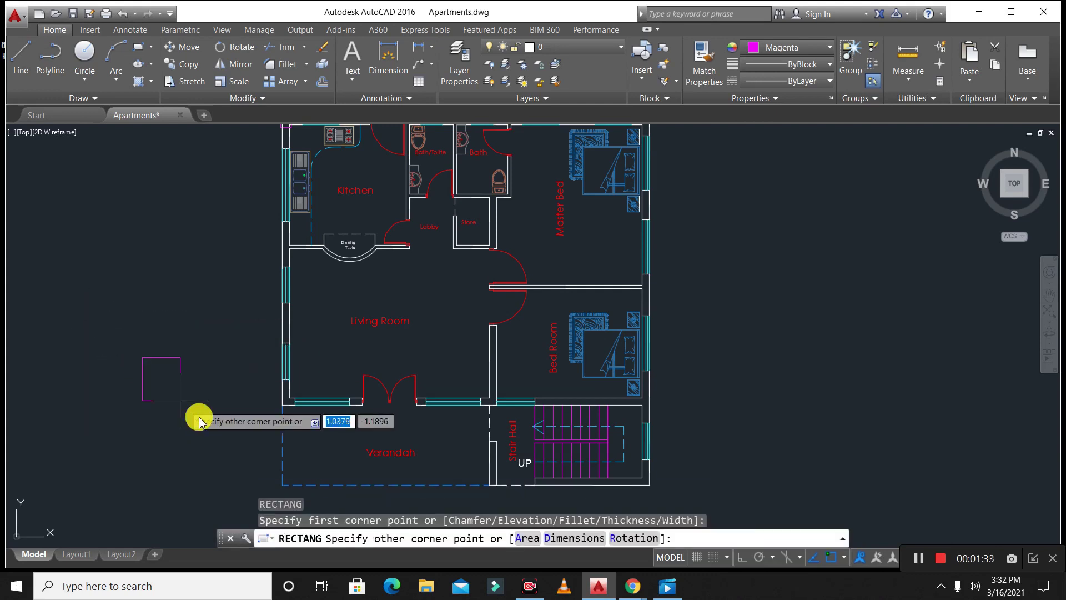
text(d)
key(Return)
click(210, 440)
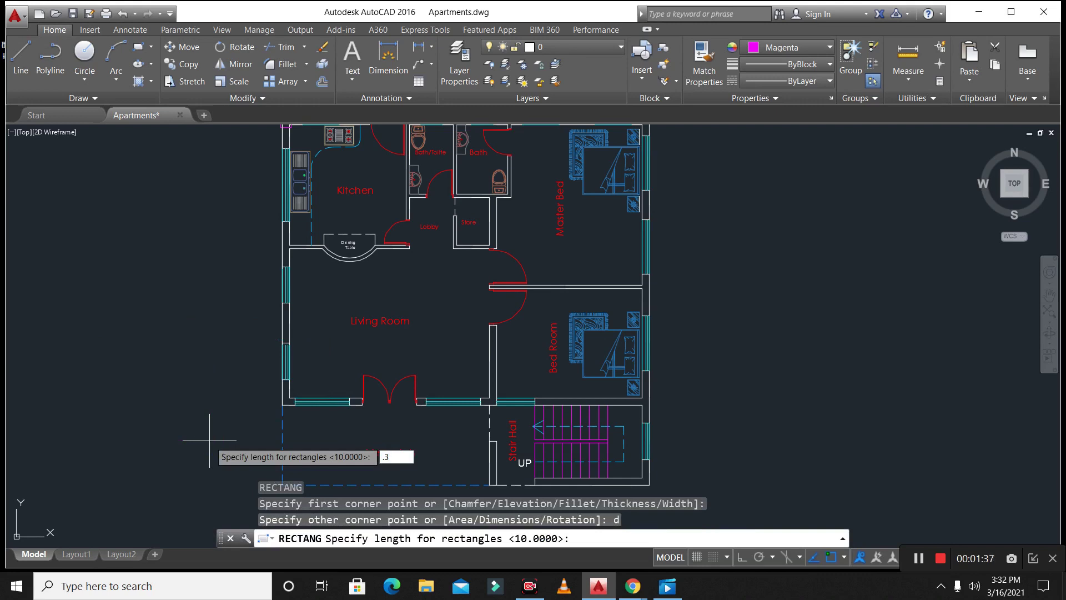
key(Return)
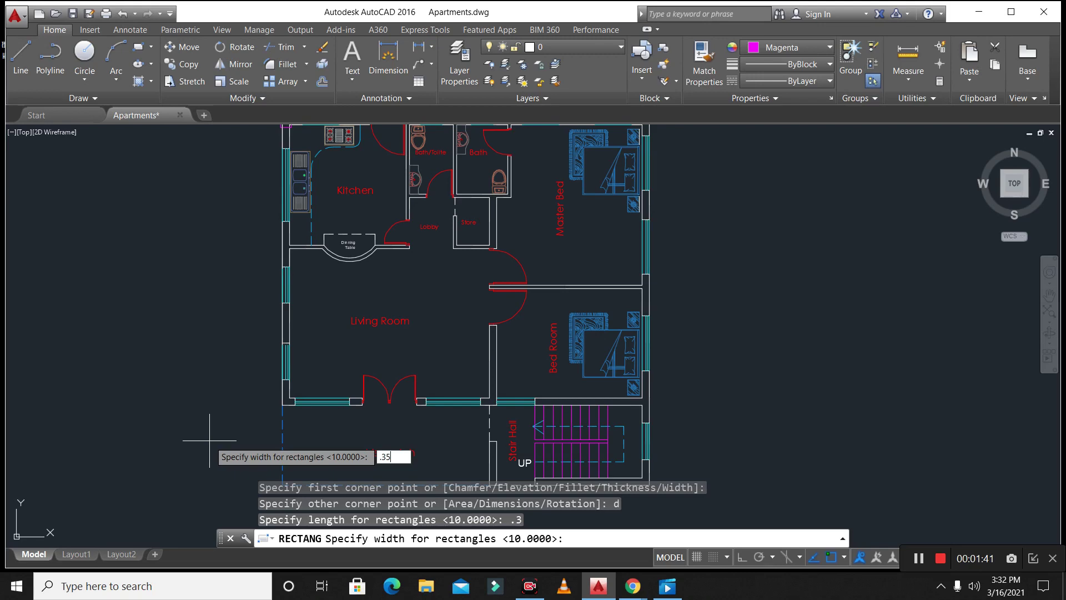
key(Return)
click(179, 405)
scroll(119, 369, up, 8)
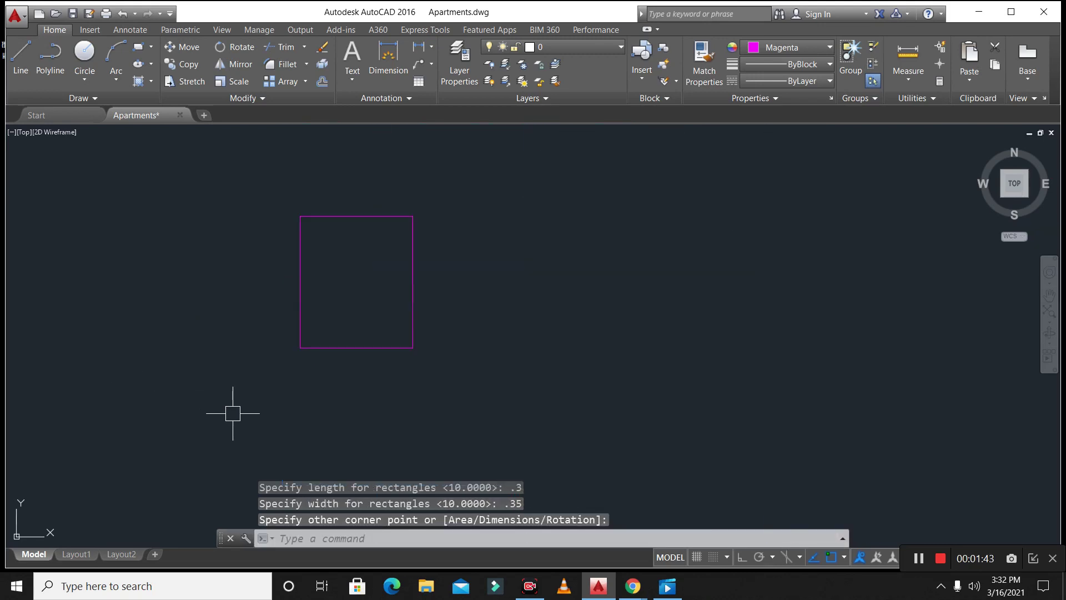
- Examine the wall corners and junctions of the single-apartment plan around the kitchen, baths, store and bedrooms
scroll(233, 413, down, 8)
scroll(260, 424, down, 4)
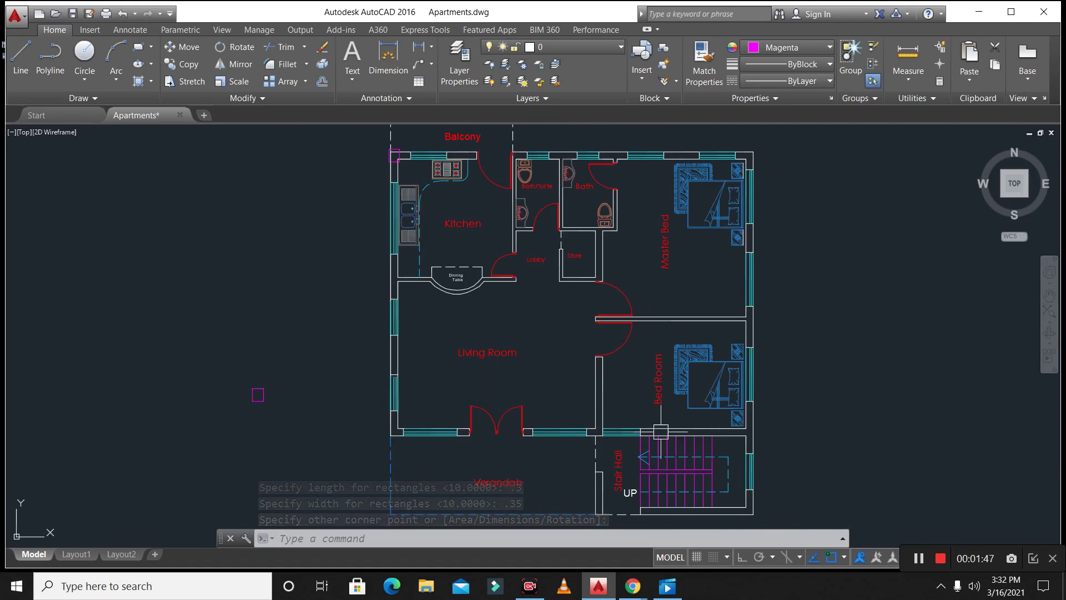
scroll(294, 424, down, 5)
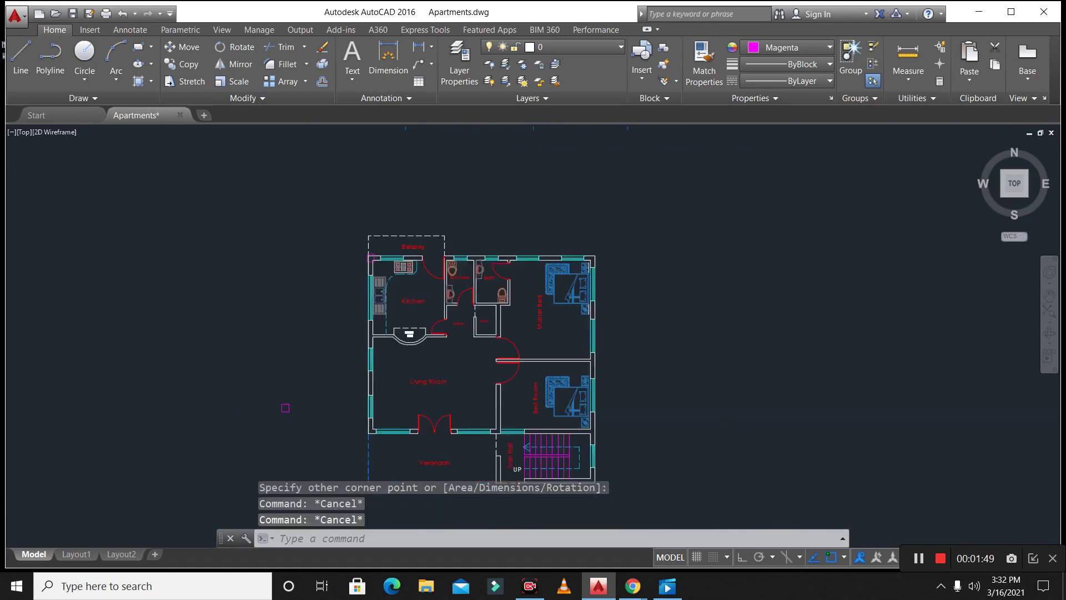
scroll(374, 385, up, 5)
key(Escape)
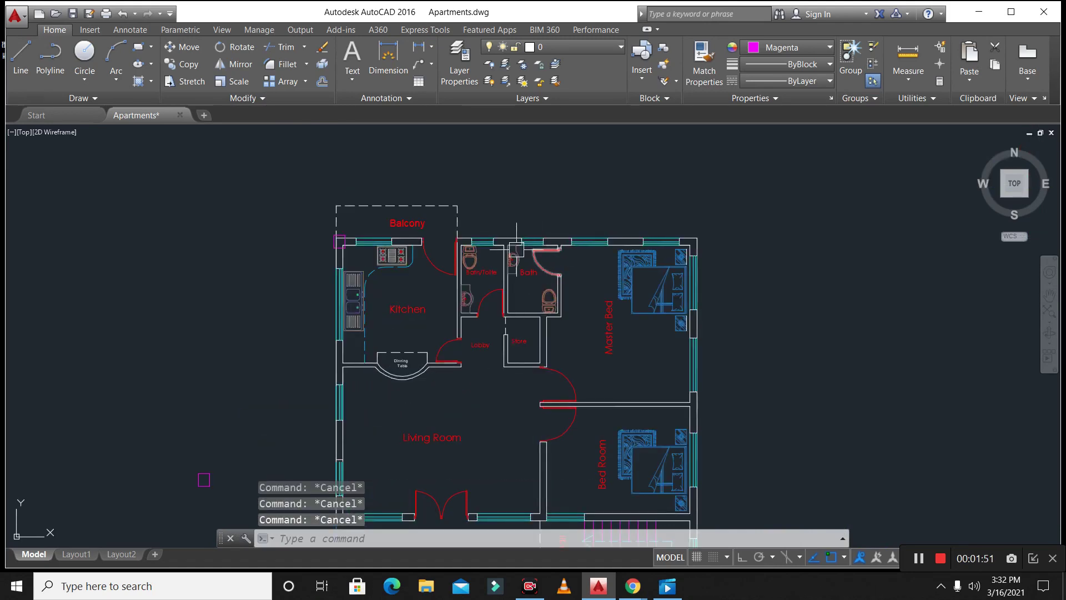
scroll(516, 249, up, 2)
scroll(557, 206, down, 2)
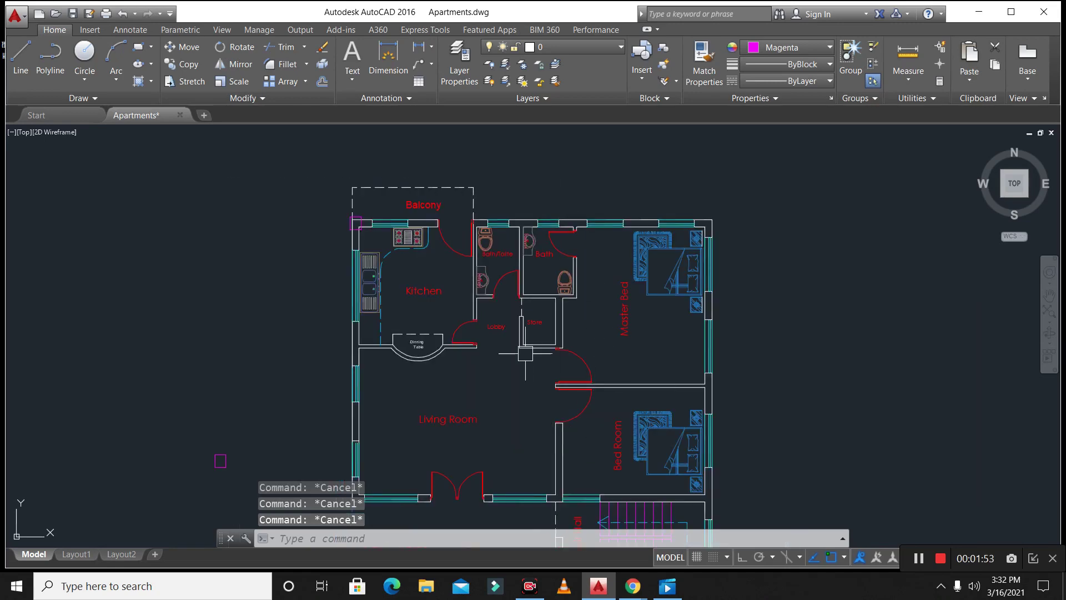
- Set the current object colour to yellow 241,235,31
scroll(519, 272, down, 2)
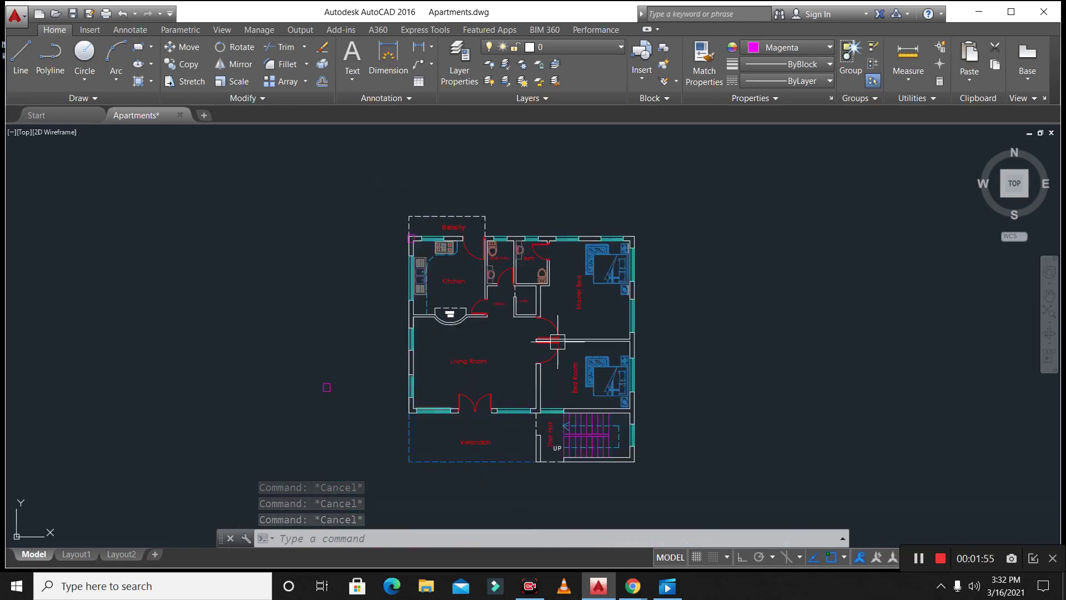
scroll(505, 405, up, 2)
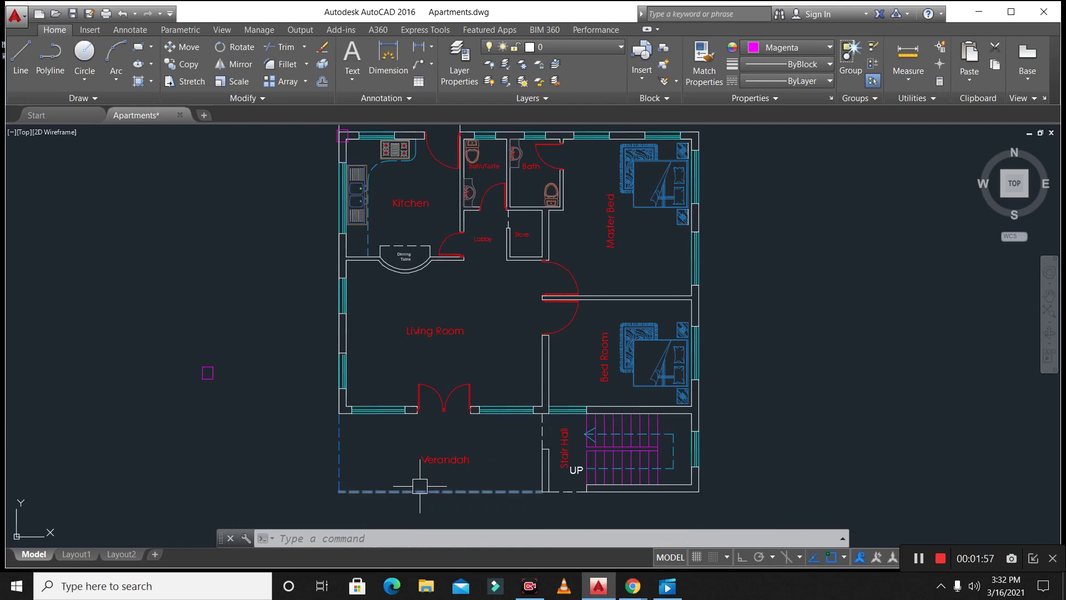
key(Escape)
key(Escape)
key(Escape)
click(788, 48)
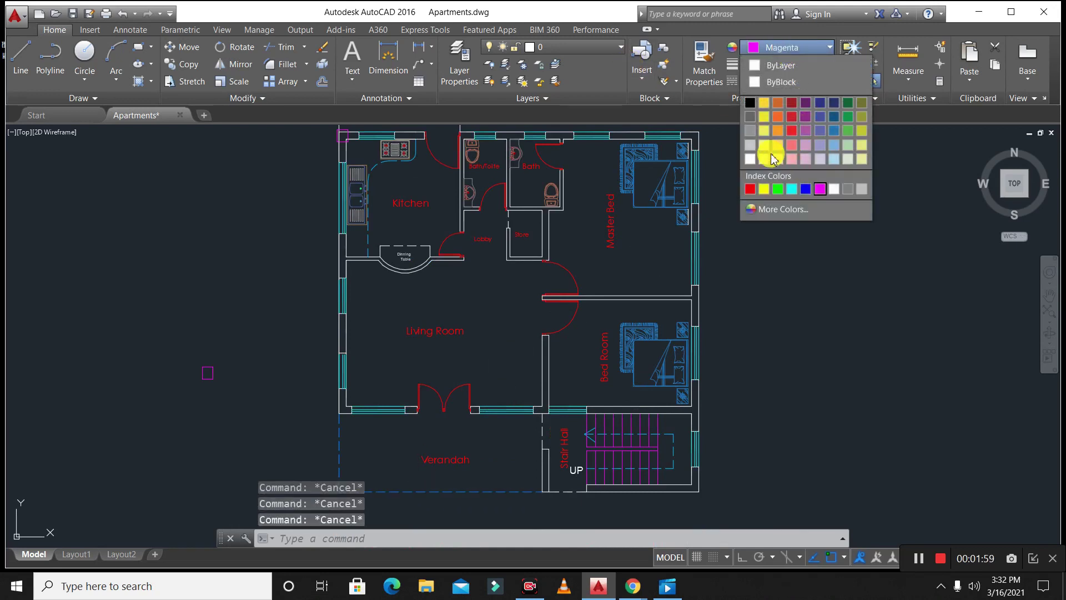
click(764, 120)
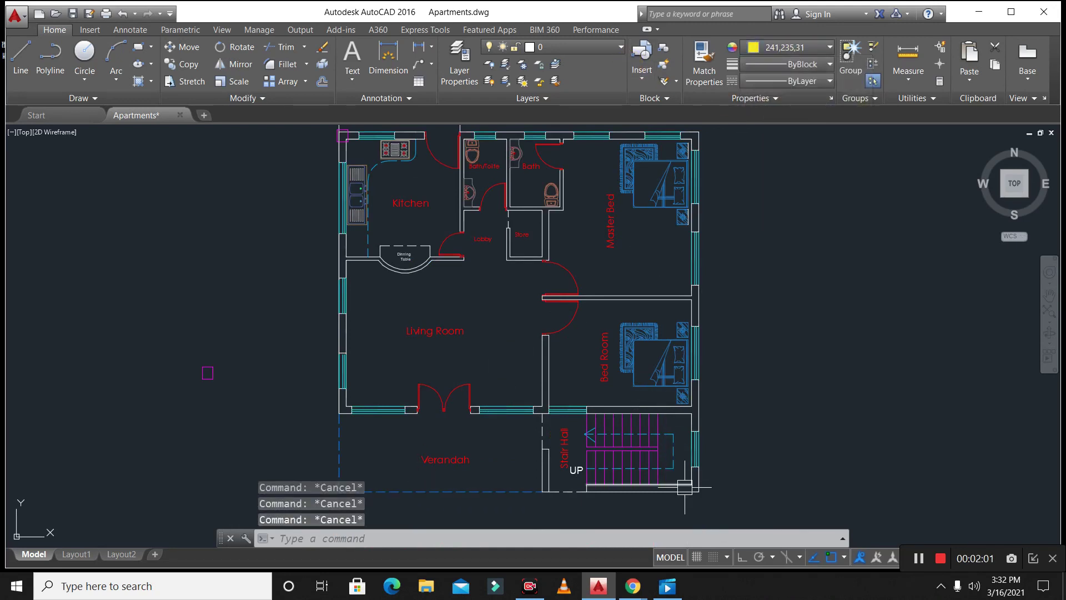
scroll(345, 426, up, 4)
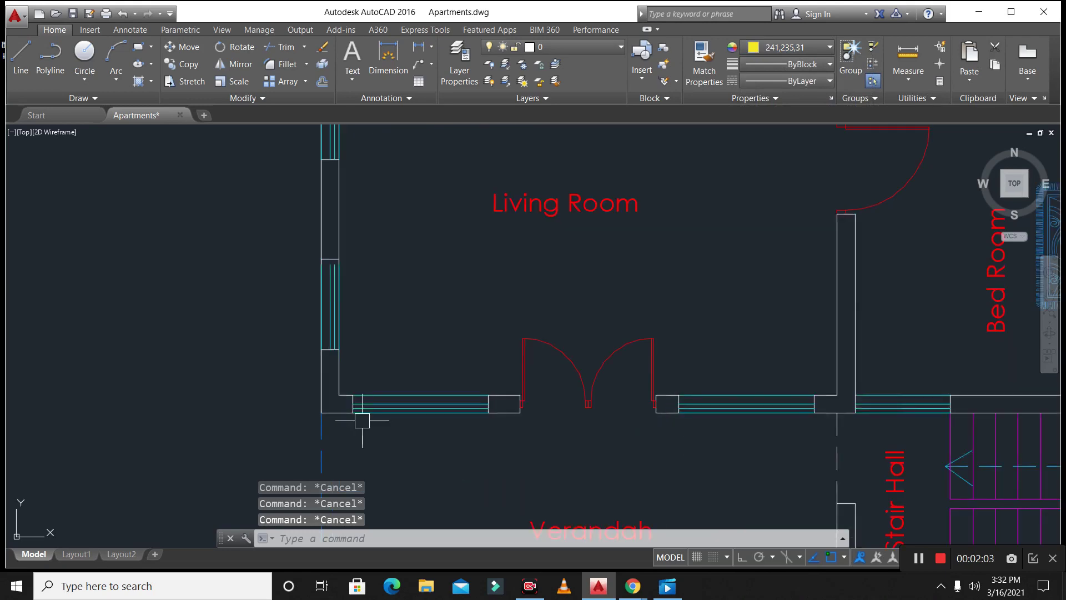
text(l)
key(Return)
scroll(356, 422, up, 2)
scroll(380, 463, down, 5)
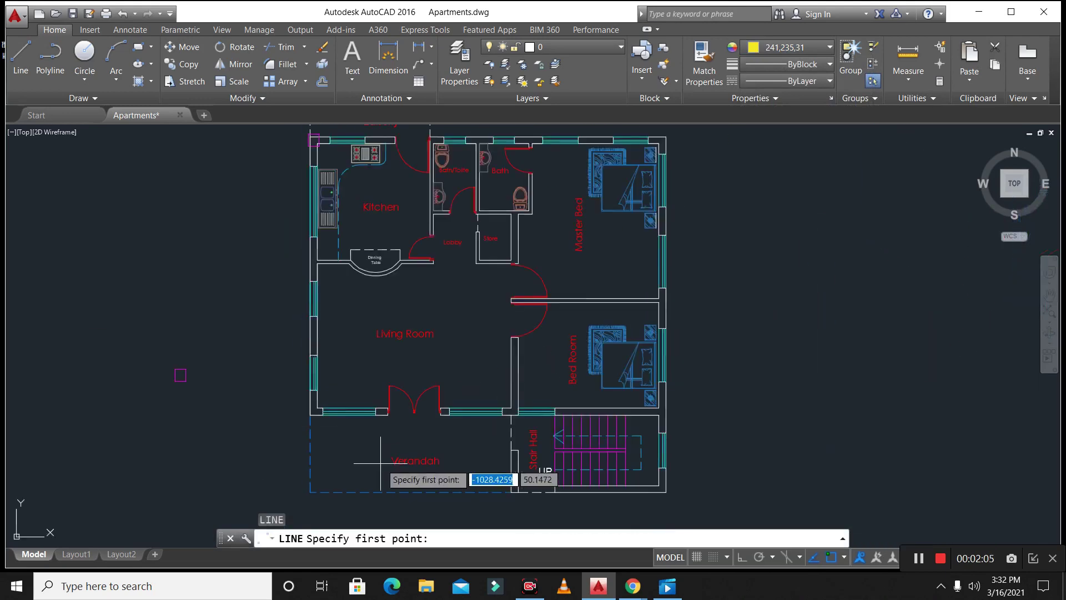
scroll(345, 293, down, 1)
scroll(341, 249, up, 5)
key(Escape)
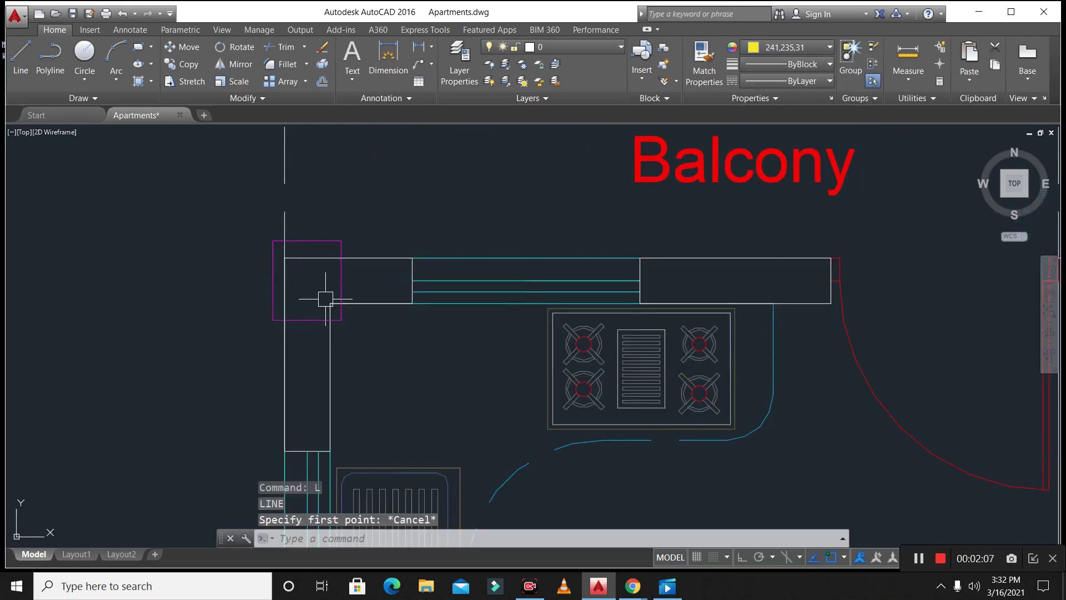
- Erase the magenta column rectangle at the kitchen's outer corner beside the balcony
click(345, 284)
text(e)
key(Return)
scroll(347, 281, down, 8)
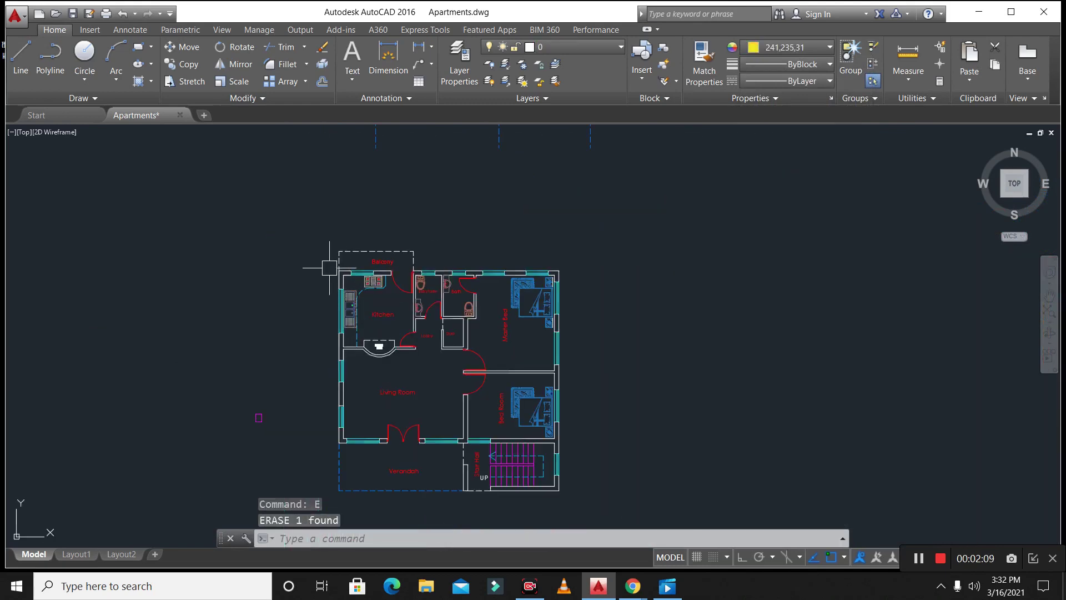
- Measure the kitchen's balcony-side wall thickness with a linear dimension, and erase the dimension
scroll(329, 268, up, 8)
key(Escape)
key(Escape)
key(Escape)
scroll(400, 350, up, 4)
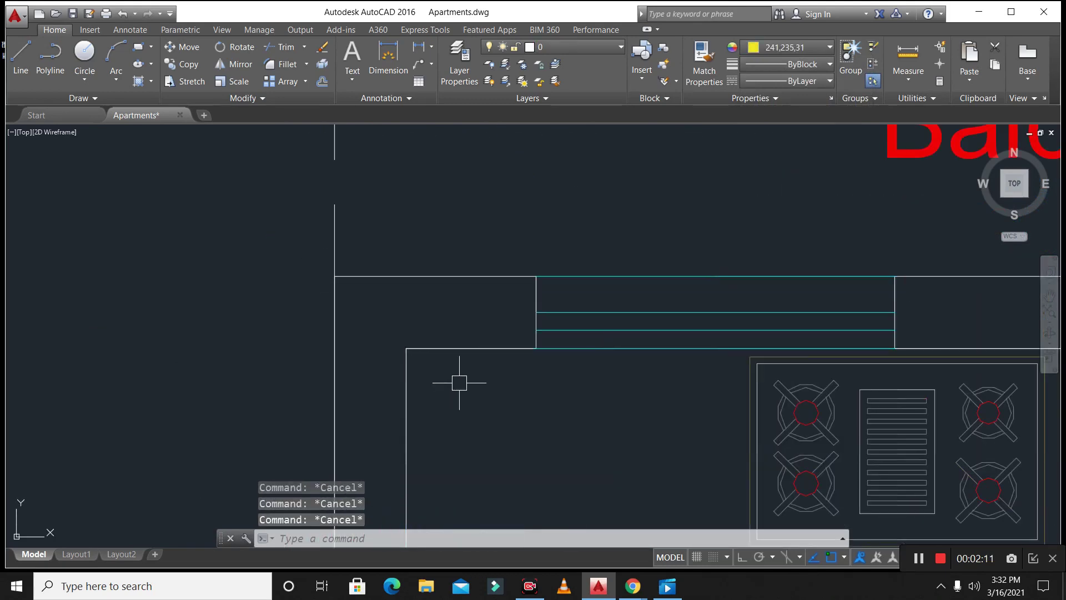
text(dli)
key(Return)
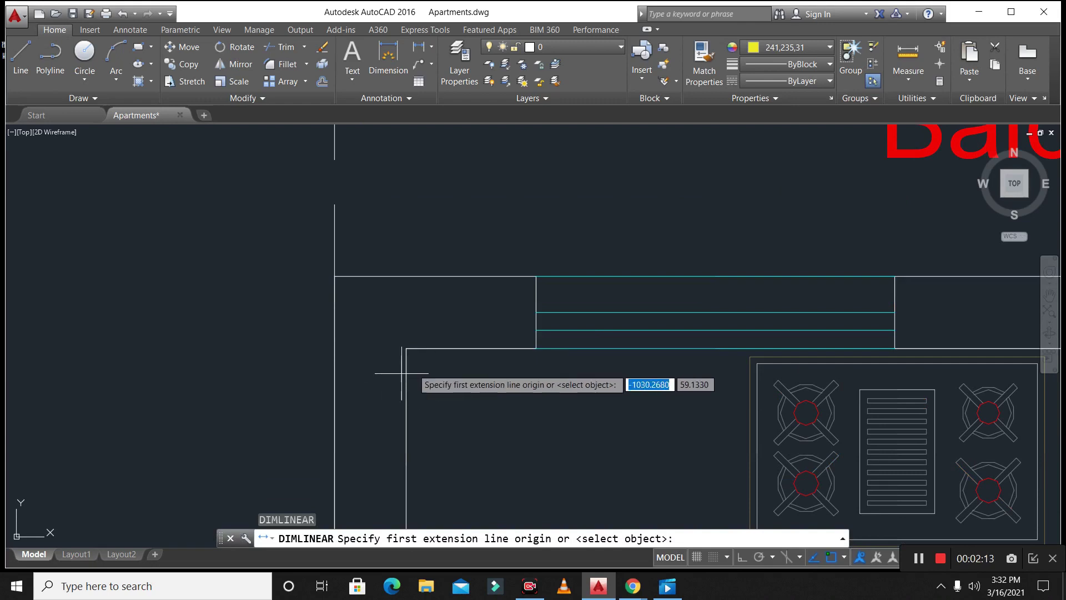
click(535, 348)
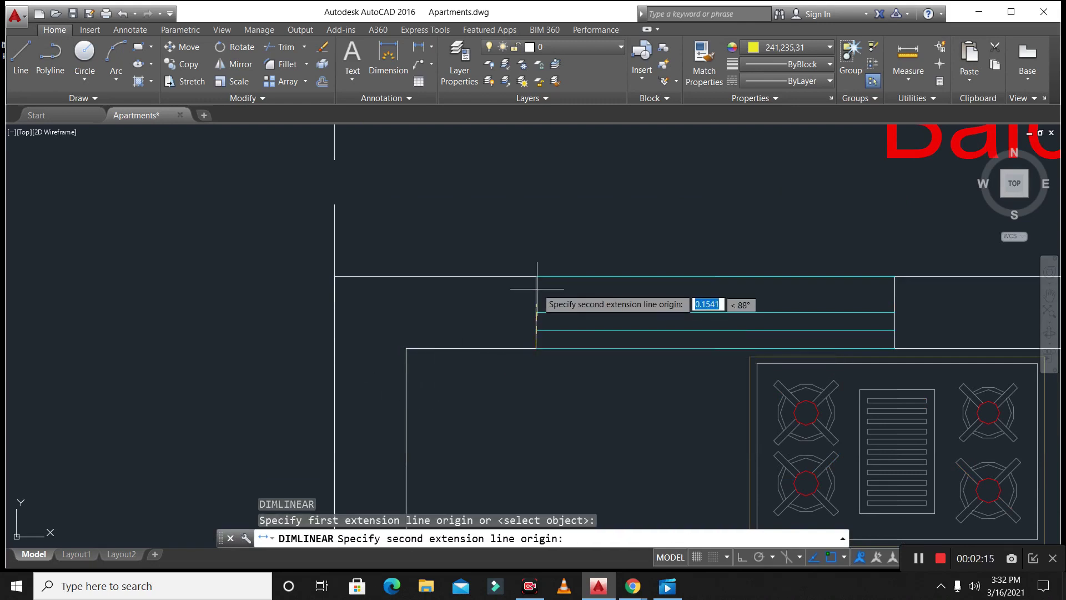
click(536, 276)
click(180, 333)
scroll(372, 372, down, 2)
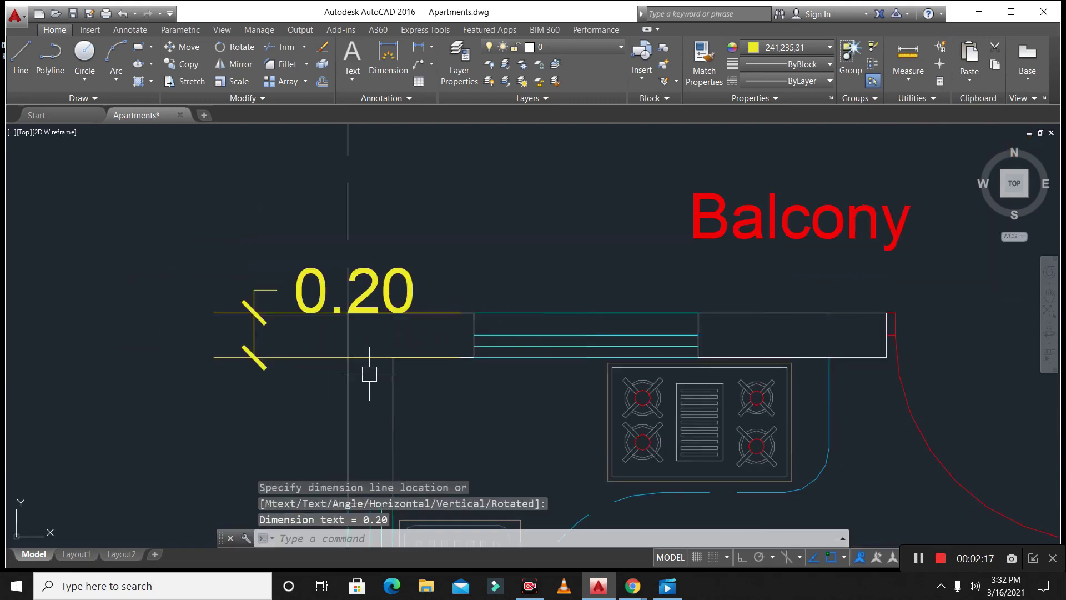
key(Escape)
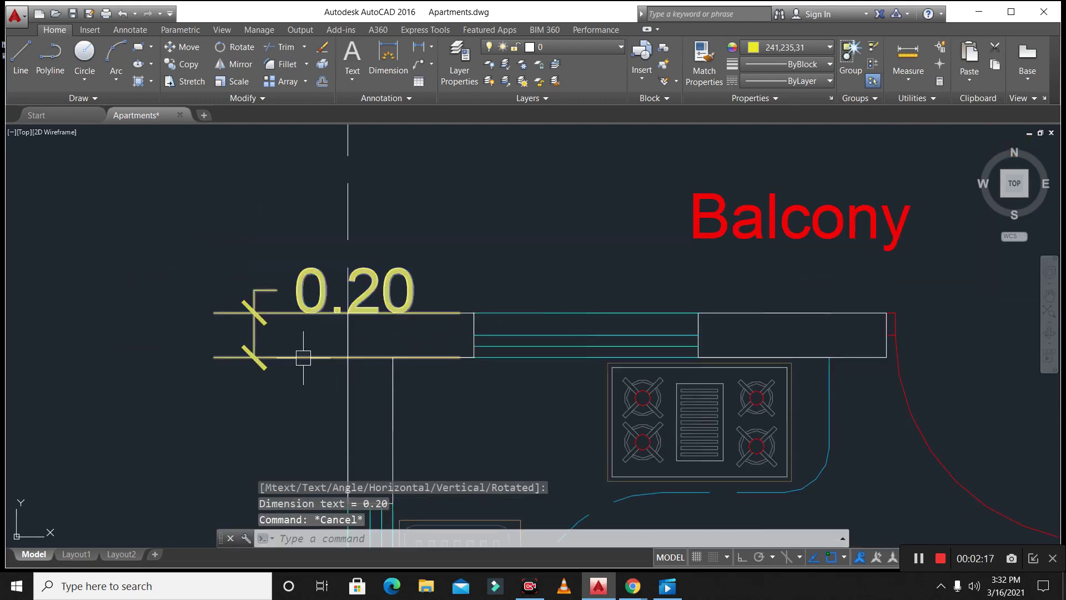
click(242, 357)
key(Delete)
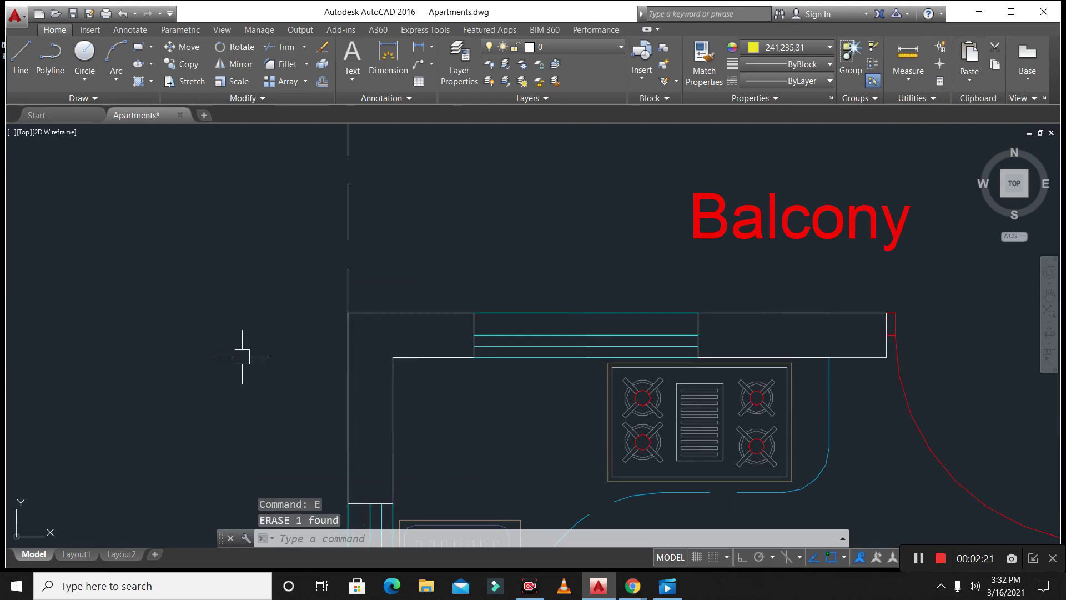
key(Escape)
key(Escape)
text(l)
key(Return)
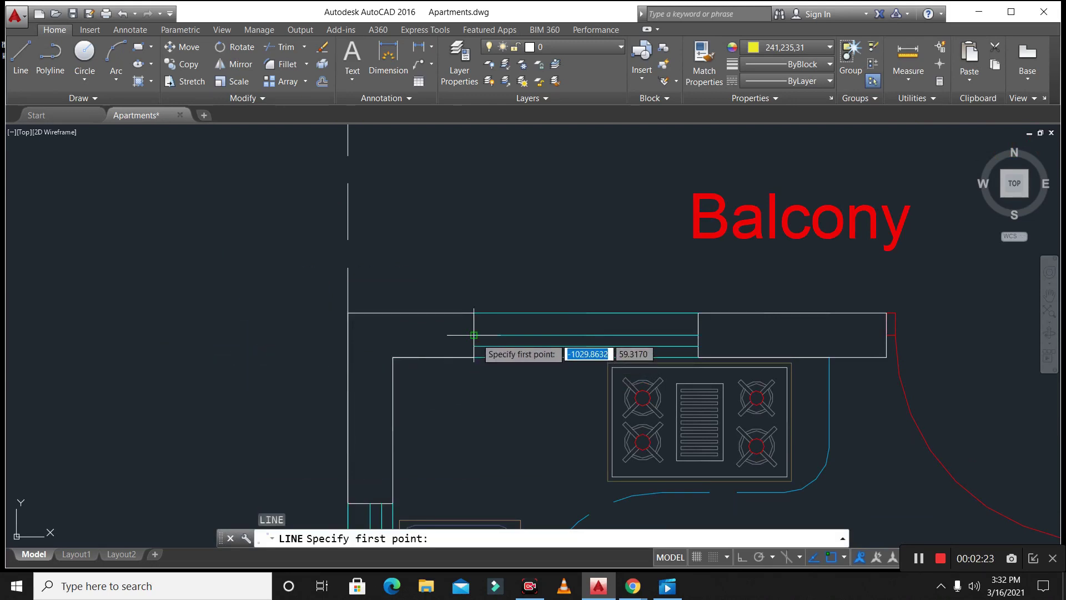
click(473, 335)
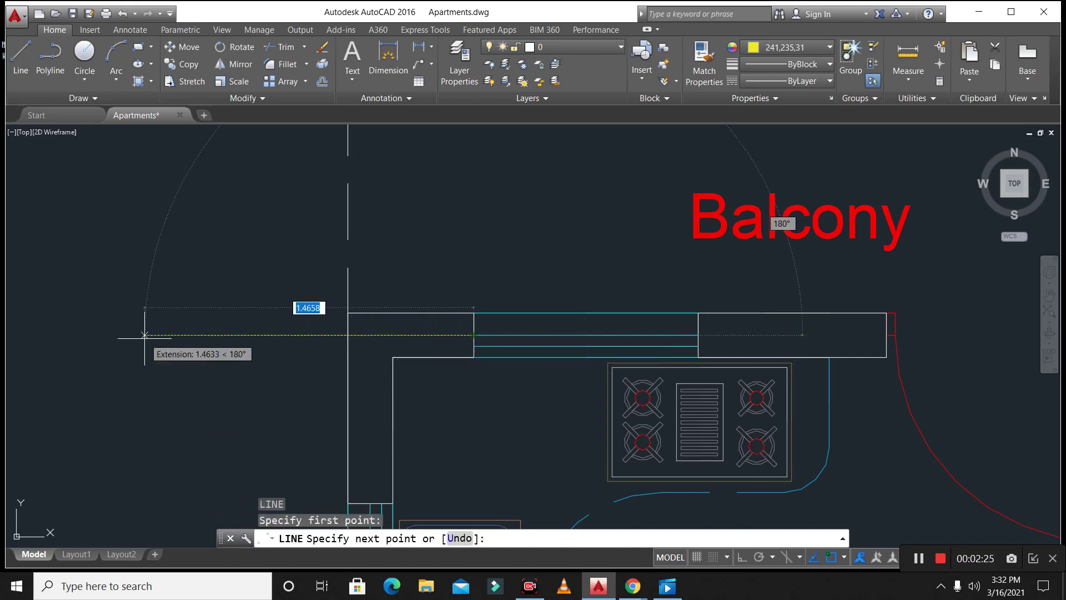
key(Escape)
key(Escape)
key(Escape)
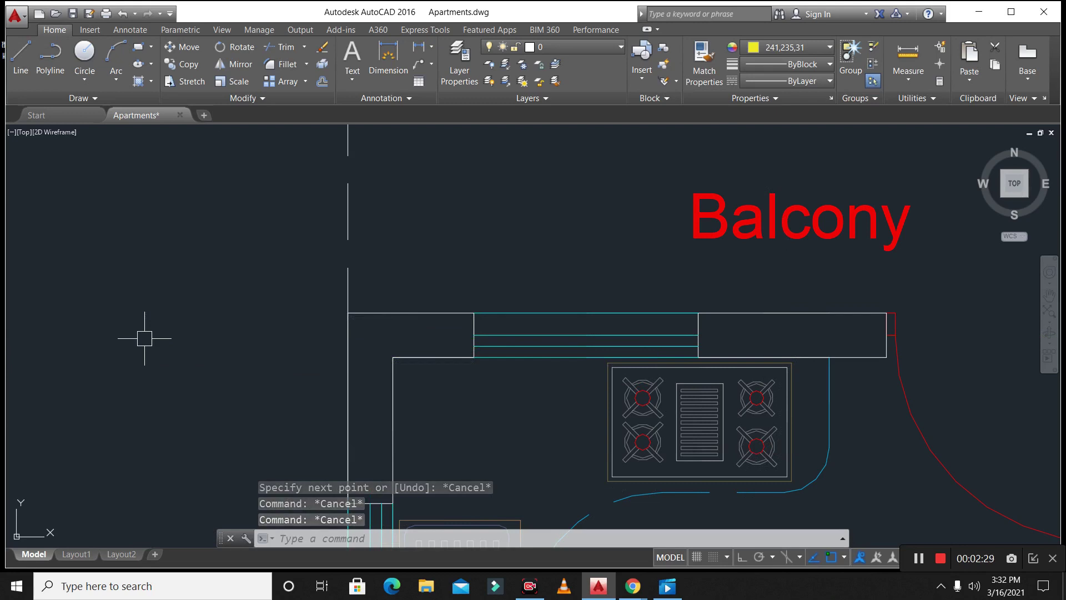
- Offset the inner face line of the kitchen's balcony-side wall 0.1 towards the outer face
text(o)
key(Return)
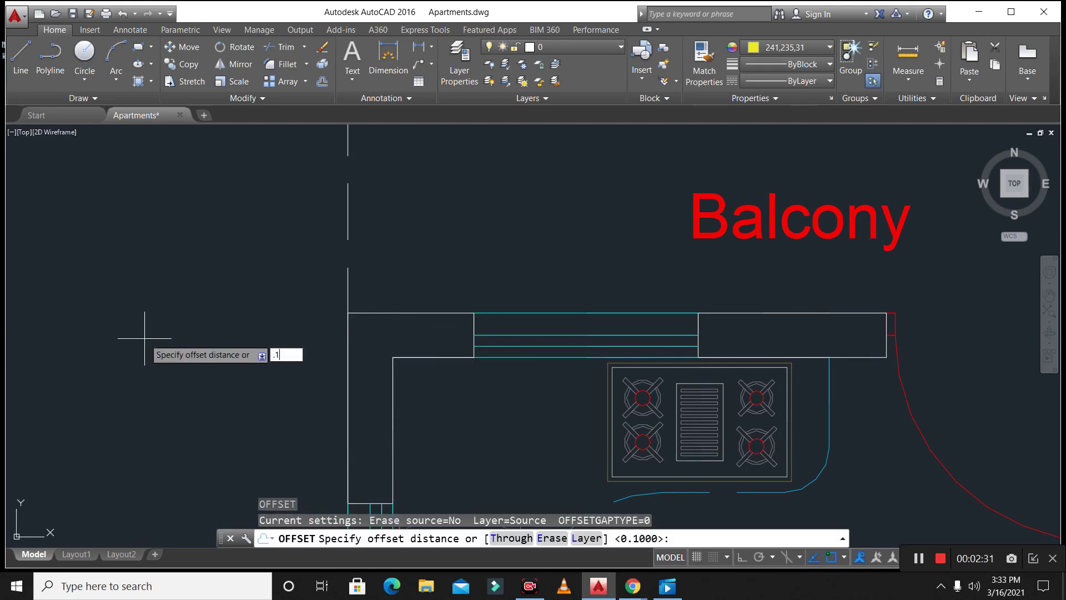
text(.1)
key(Return)
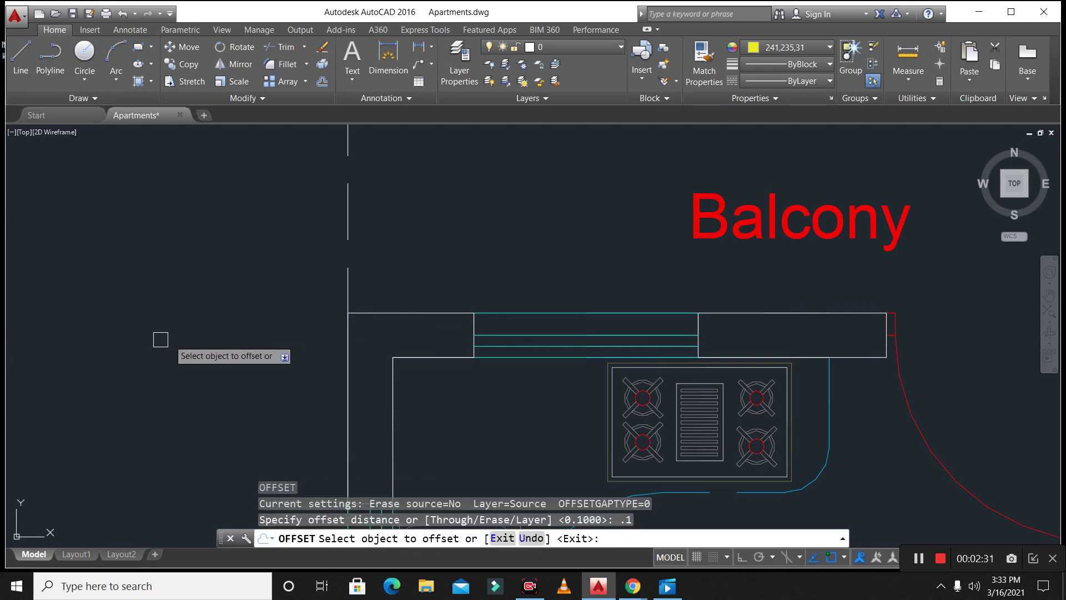
click(419, 357)
click(425, 282)
key(Escape)
key(Escape)
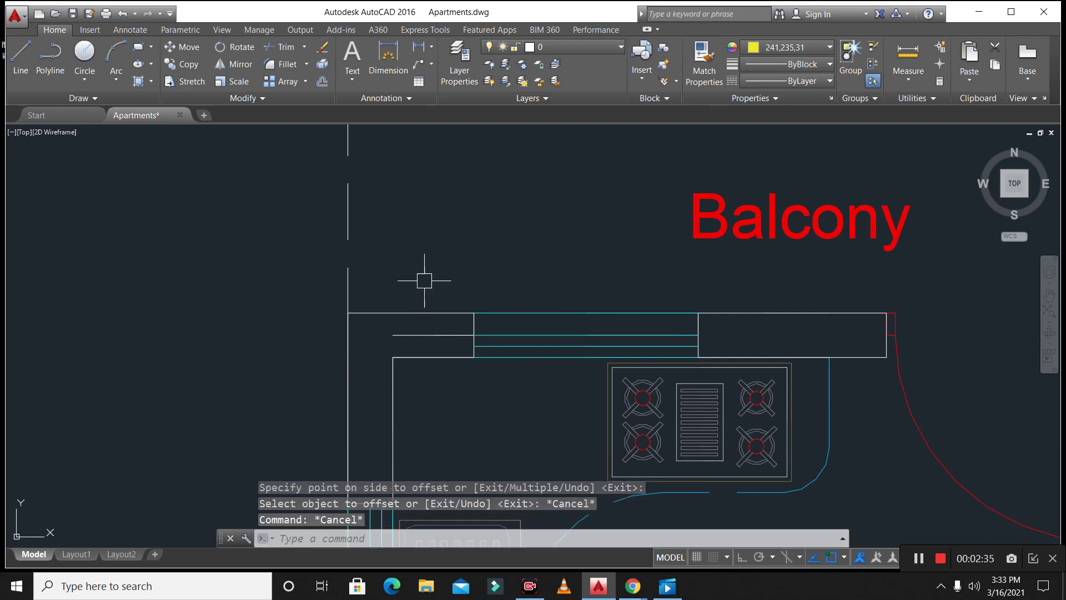
- Draw a horizontal centreline about 1.8 long from the midpoint of the kitchen window jamb out past the outer corner
text(l)
key(Return)
click(473, 335)
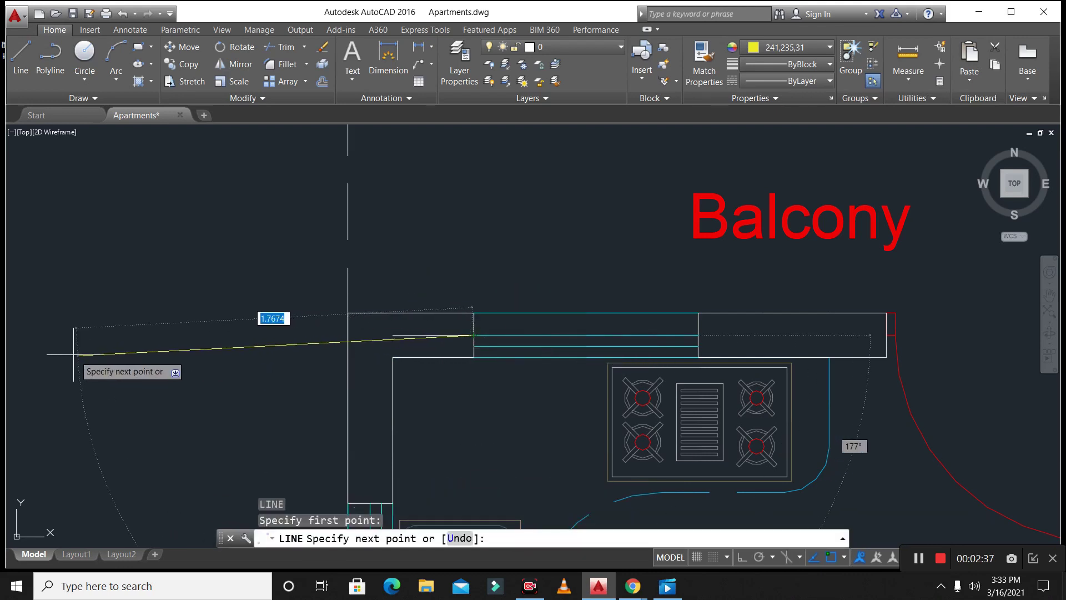
click(67, 345)
key(Escape)
- With Ortho on, draw a line about 11 long from the same jamb midpoint along the wall past the Master Bed corner
key(Return)
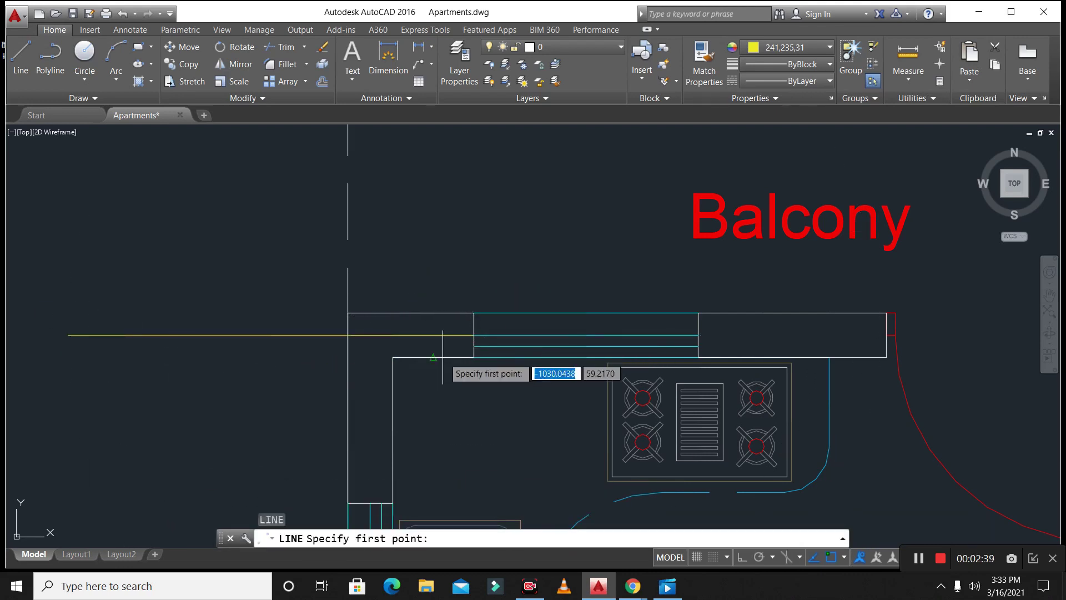
click(473, 335)
scroll(473, 335, down, 5)
scroll(535, 352, up, 1)
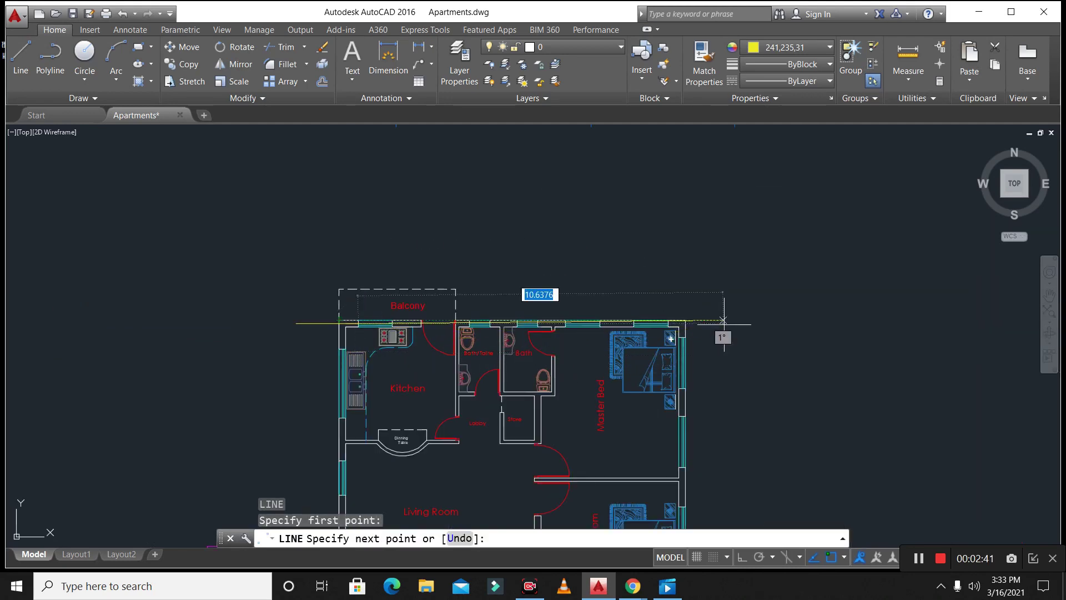
scroll(723, 320, up, 2)
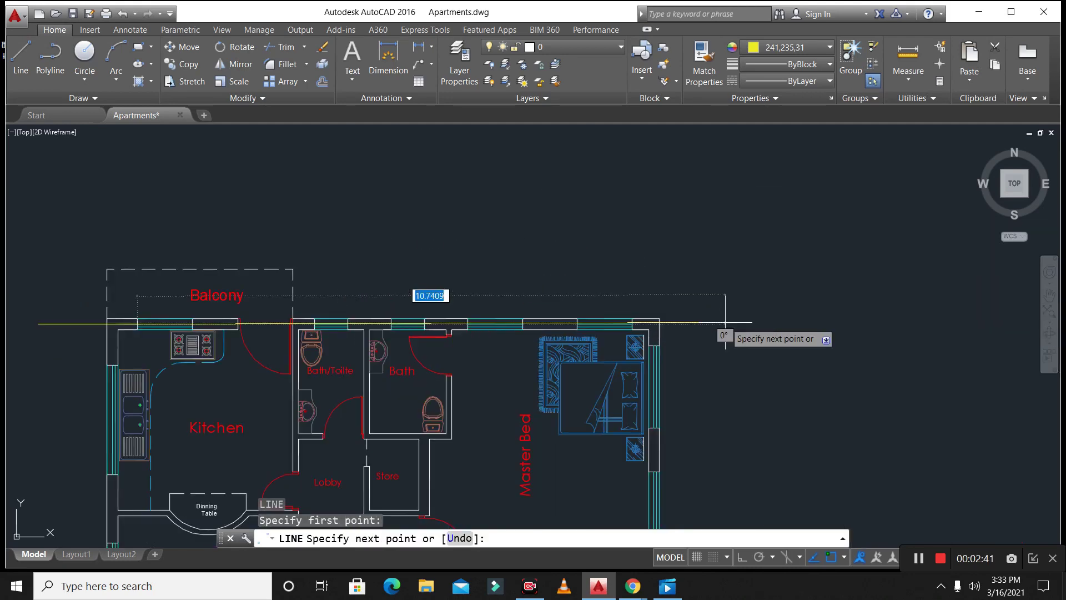
click(744, 557)
click(743, 333)
key(Escape)
key(Escape)
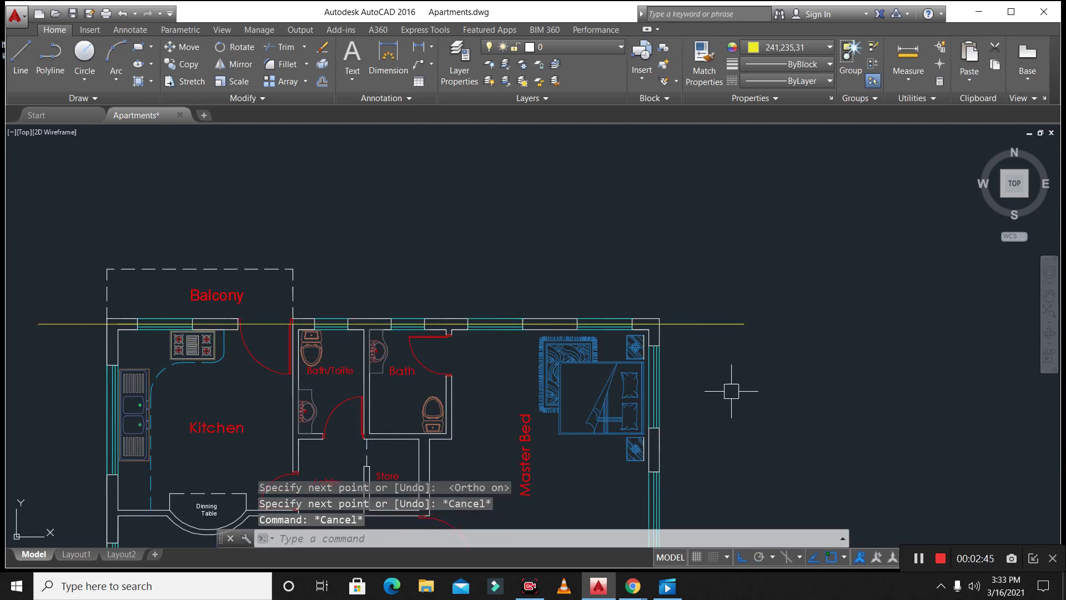
- Join the two yellow centreline segments along the balcony-side wall into one line
key(Escape)
key(Escape)
text(j)
key(Return)
click(733, 391)
click(650, 312)
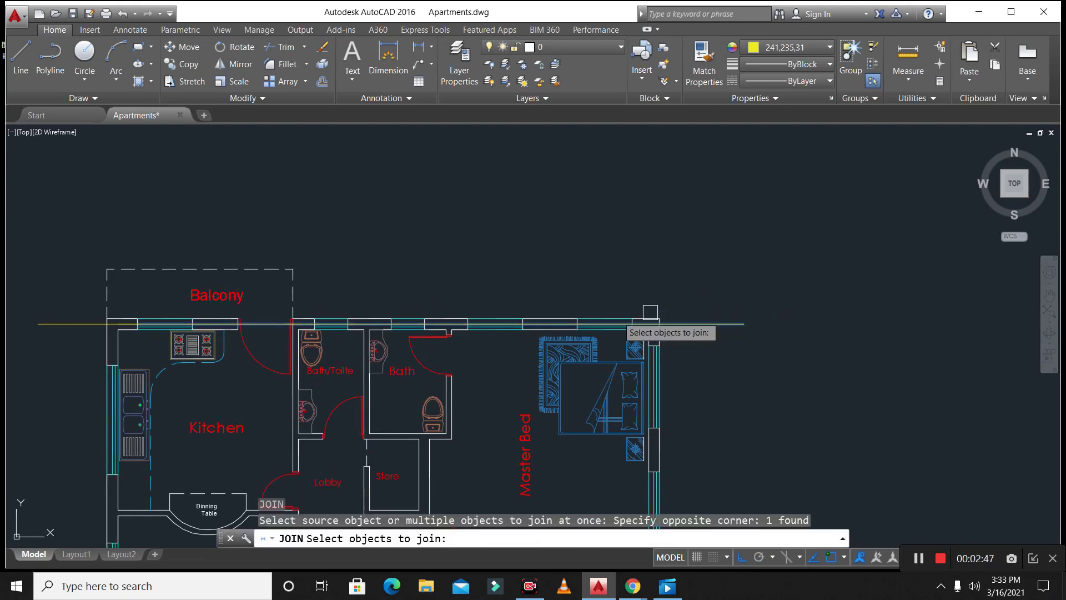
click(100, 323)
key(Return)
key(Escape)
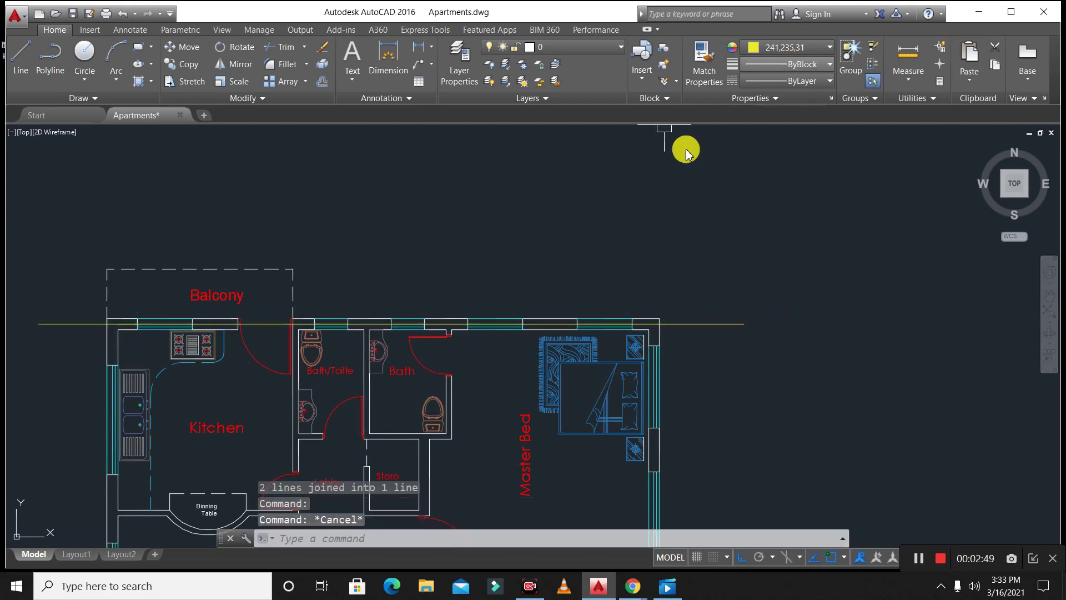
- Apply a dash-dot linetype to the joined centreline along the balcony-side wall
click(721, 322)
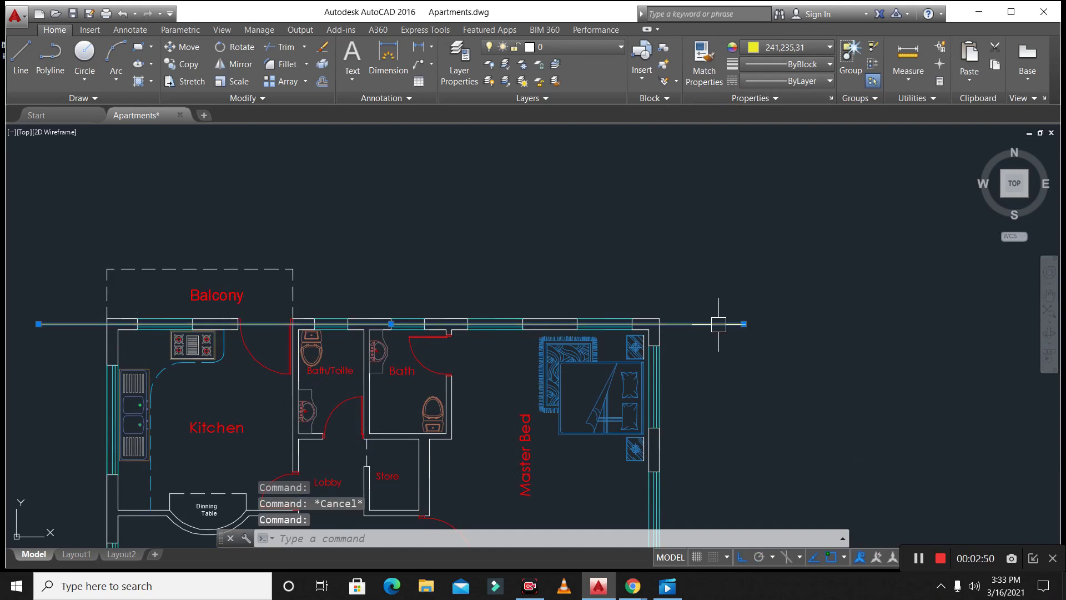
click(829, 82)
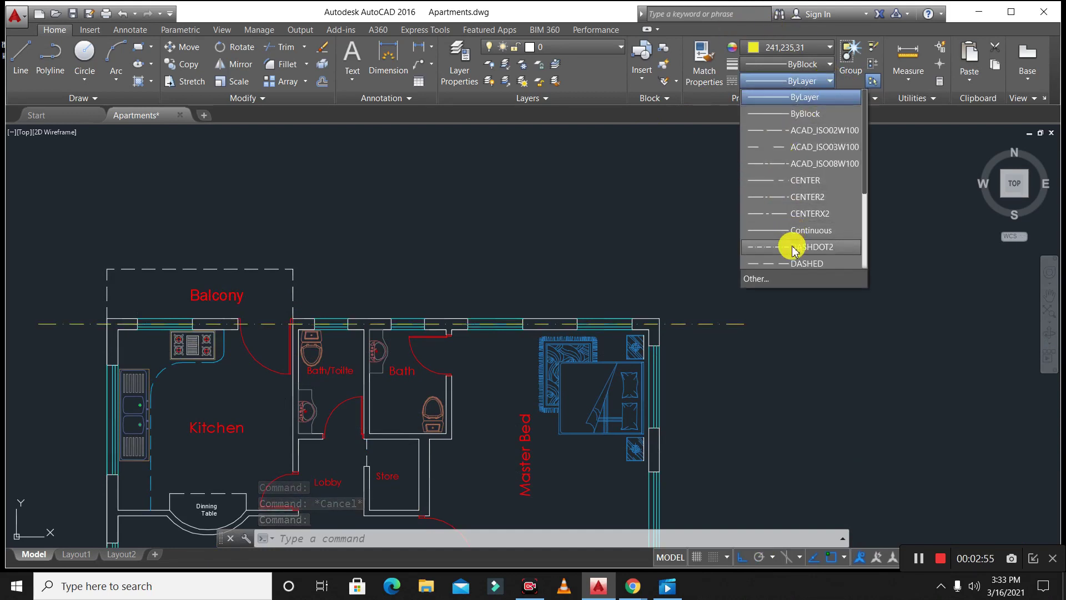
scroll(792, 258, down, 1)
key(Escape)
key(Escape)
scroll(567, 236, down, 4)
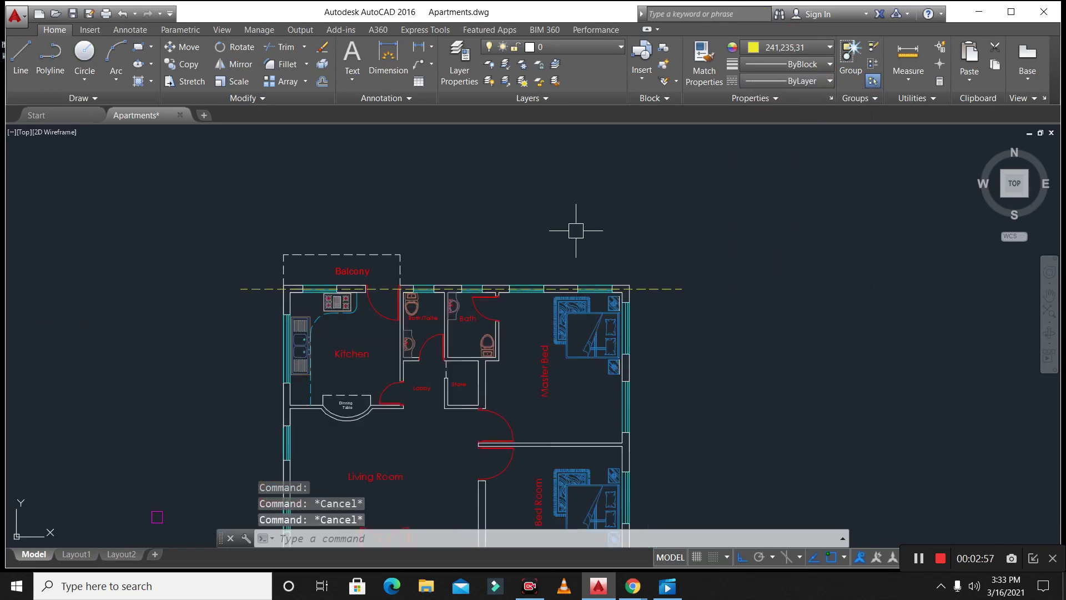
- Draw a short line across the outer-wall end of the partition between Master Bed and Bed Room
scroll(489, 373, up, 5)
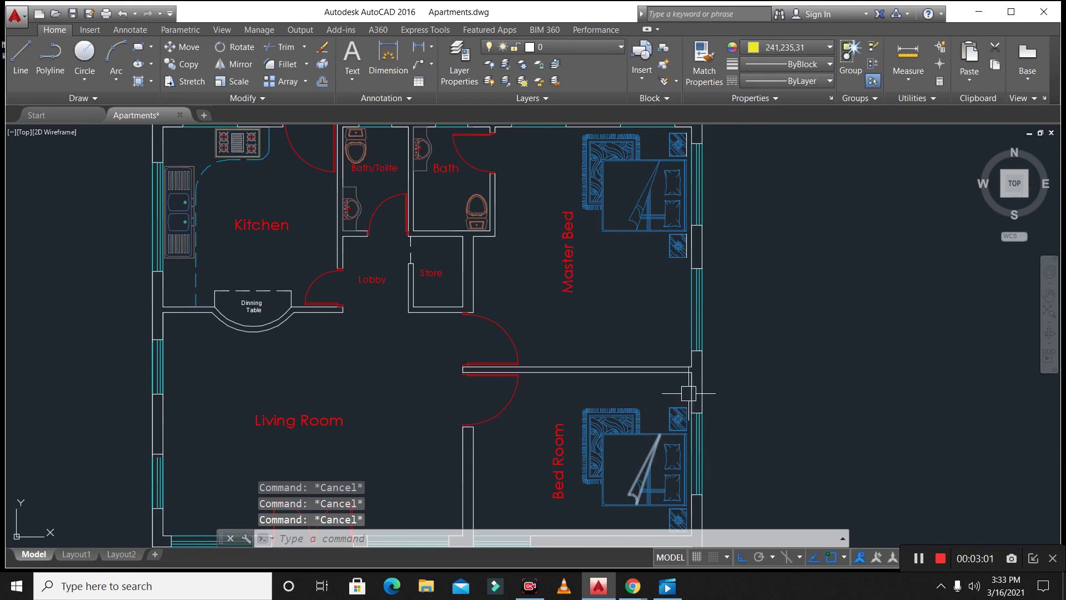
scroll(688, 393, up, 3)
scroll(683, 369, down, 5)
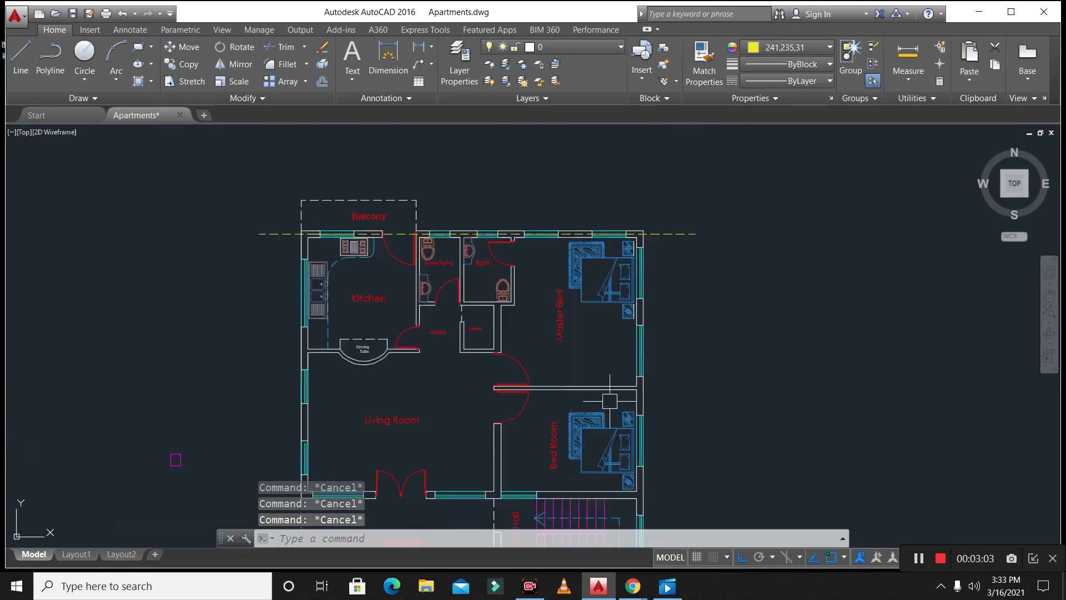
scroll(616, 397, up, 5)
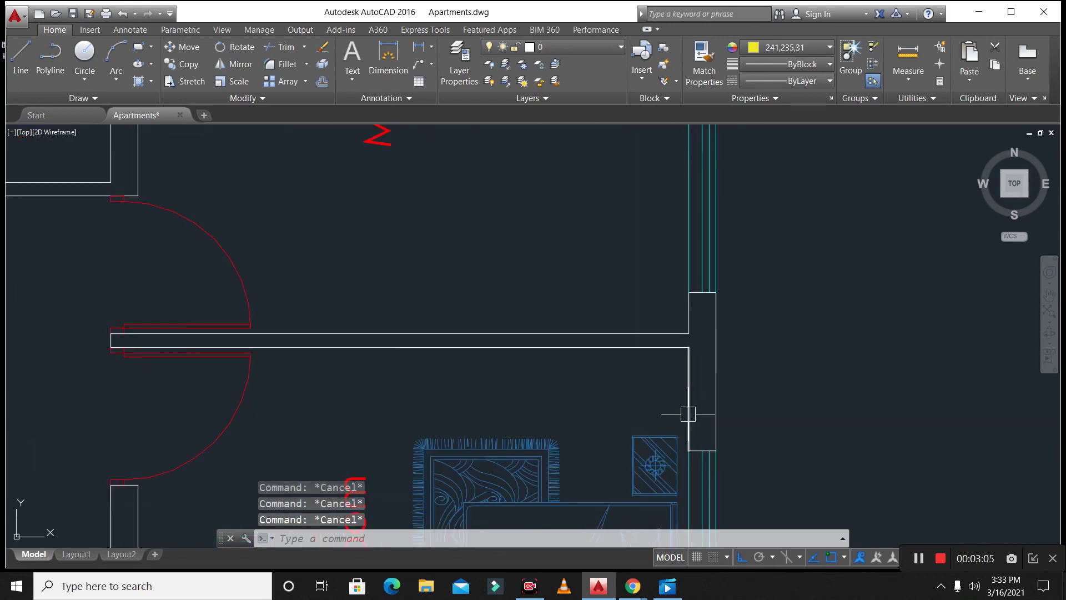
scroll(703, 367, up, 3)
text(l)
key(Return)
click(660, 320)
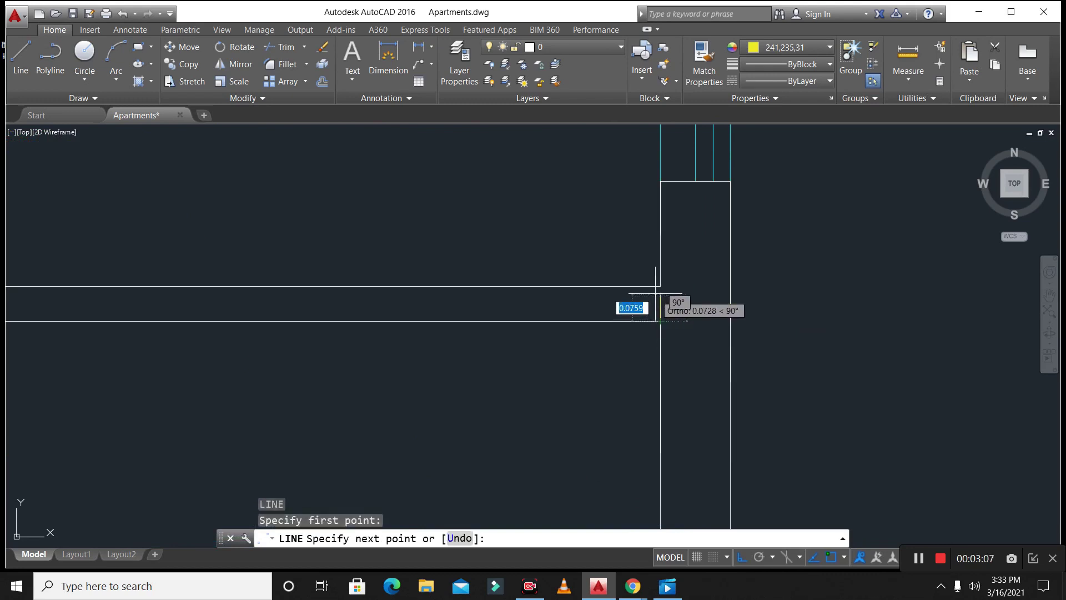
key(Return)
key(Escape)
key(Escape)
- Draw a horizontal line from the midpoint of the short yellow line at the bedroom partition's end outward past the outer wall
text(l)
key(Return)
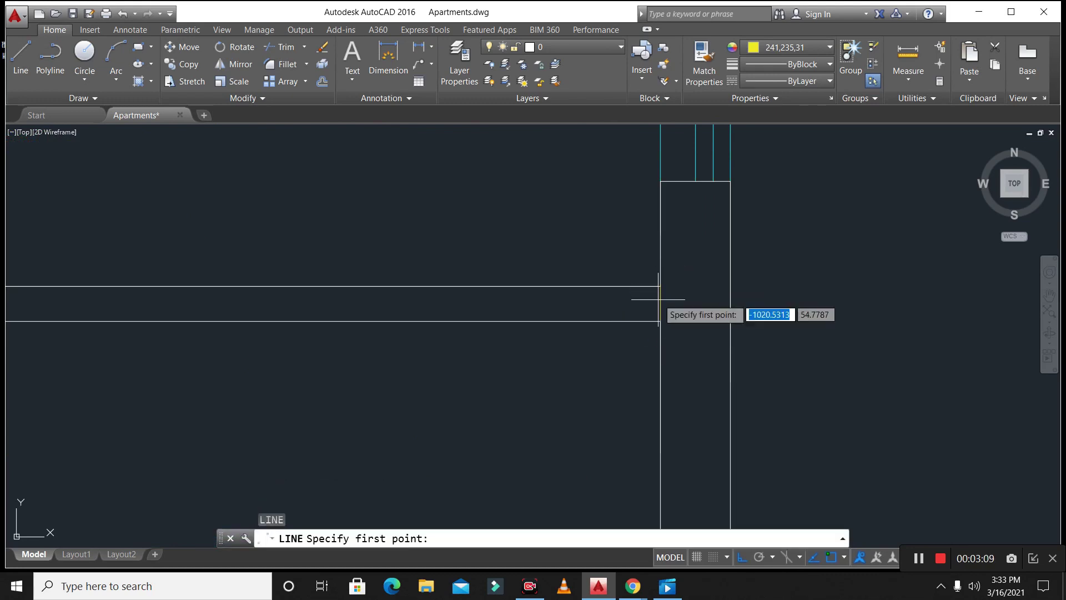
click(660, 303)
scroll(608, 320, down, 5)
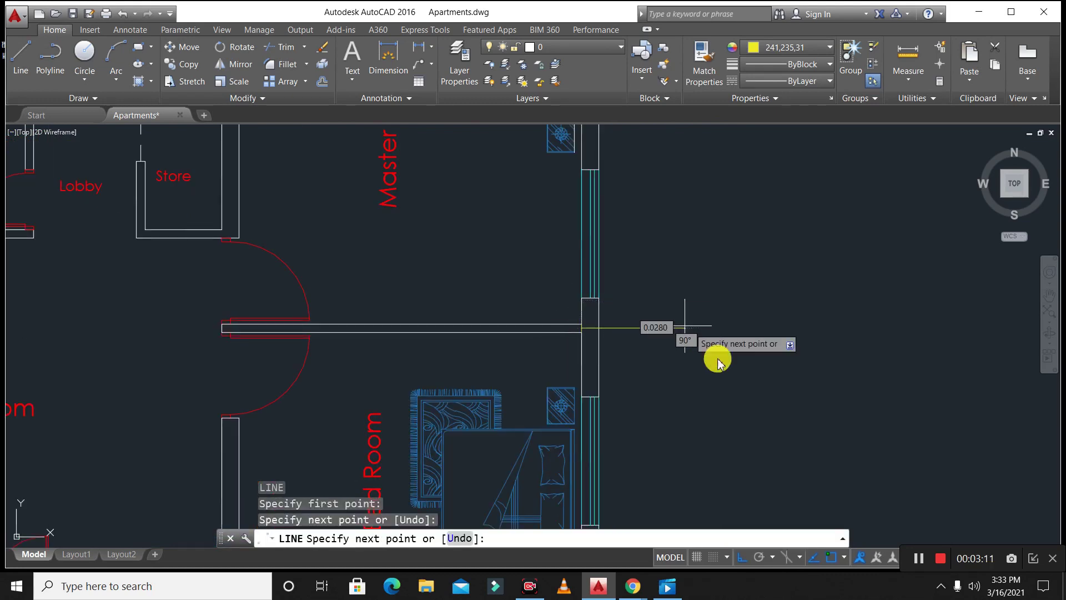
key(Escape)
- Copy the dashed balcony-side centreline onto the midpoint of the partition's end between Master Bed and Bed Room
text(co)
key(Return)
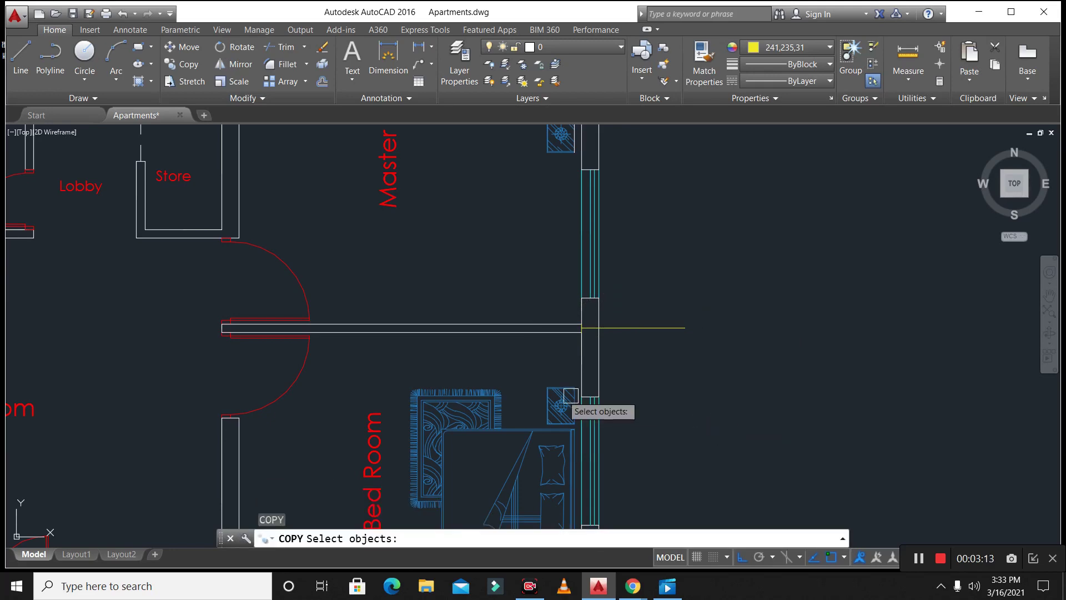
scroll(583, 383, down, 5)
scroll(588, 300, up, 2)
click(588, 300)
scroll(588, 299, up, 4)
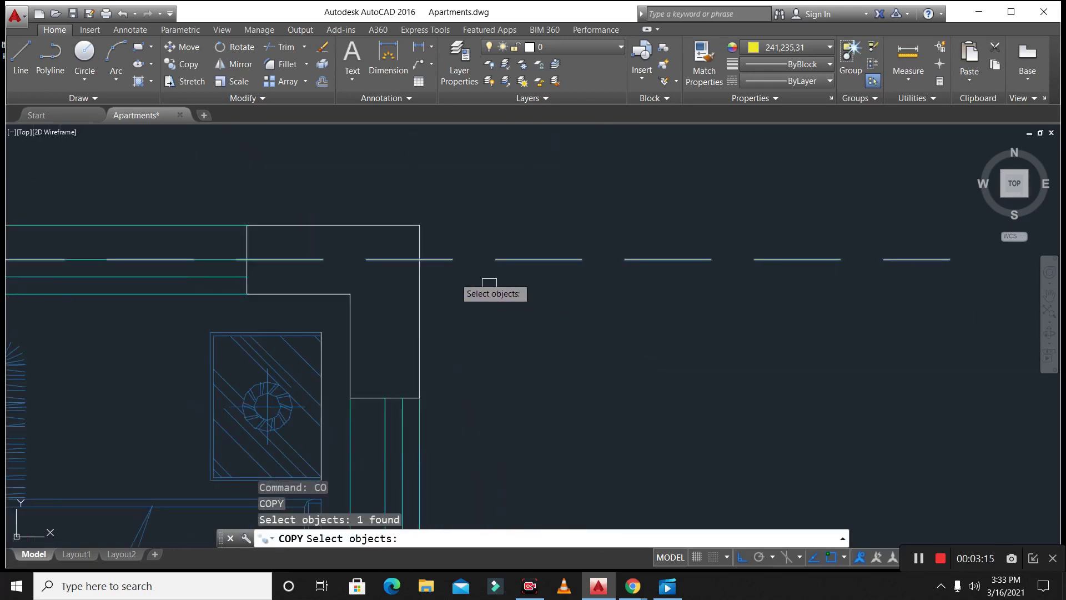
key(Return)
click(371, 258)
scroll(416, 234, down, 4)
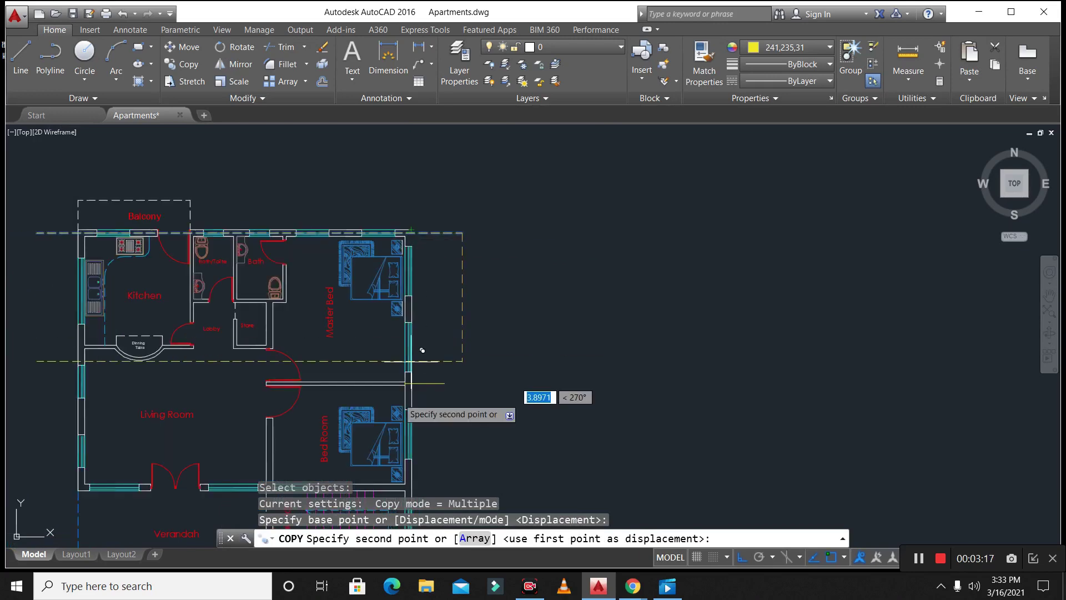
scroll(400, 380, up, 5)
click(483, 298)
scroll(500, 316, down, 1)
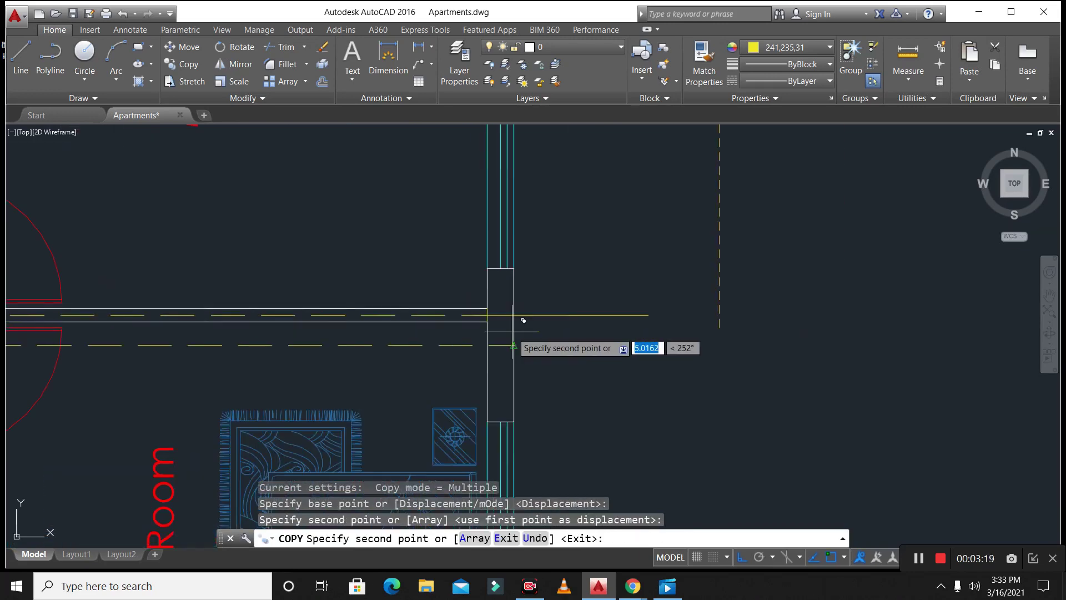
key(Escape)
- Erase the solid yellow line that projects past the outer wall at the bedroom partition
click(635, 314)
text(E)
key(Return)
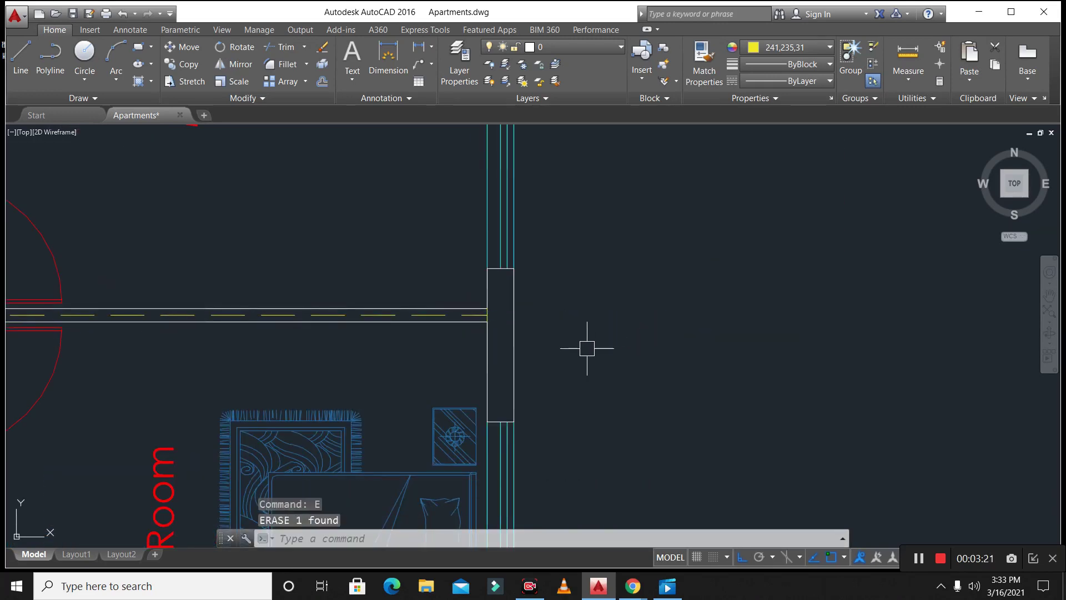
key(Escape)
key(Escape)
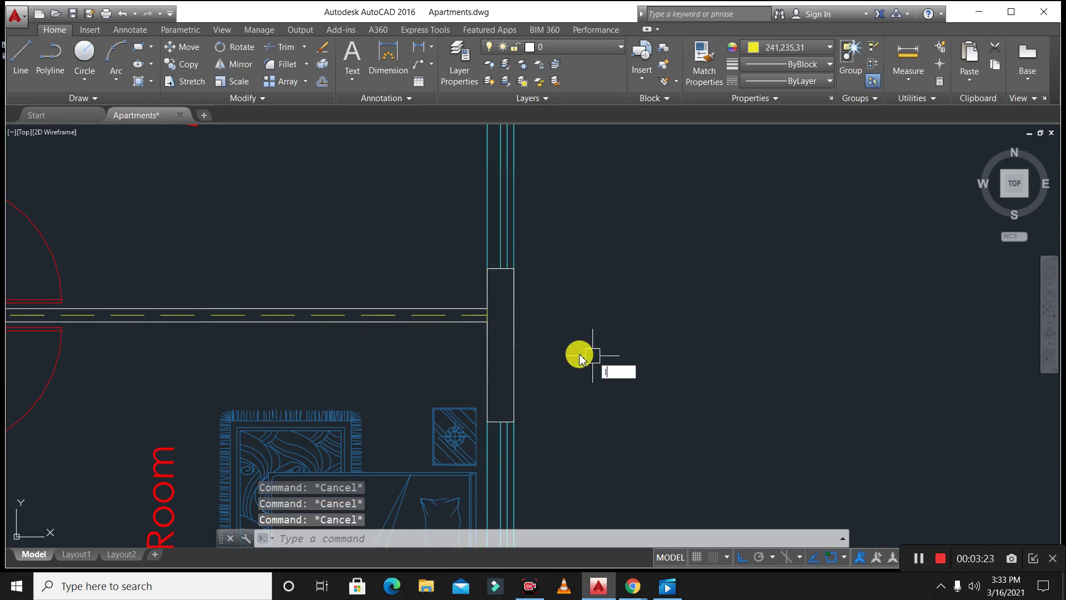
- Draw a line from the copied partition centreline's end past the outer wall, ending level with the end of the balcony-side centreline
text(l)
key(Return)
click(489, 314)
scroll(488, 315, down, 5)
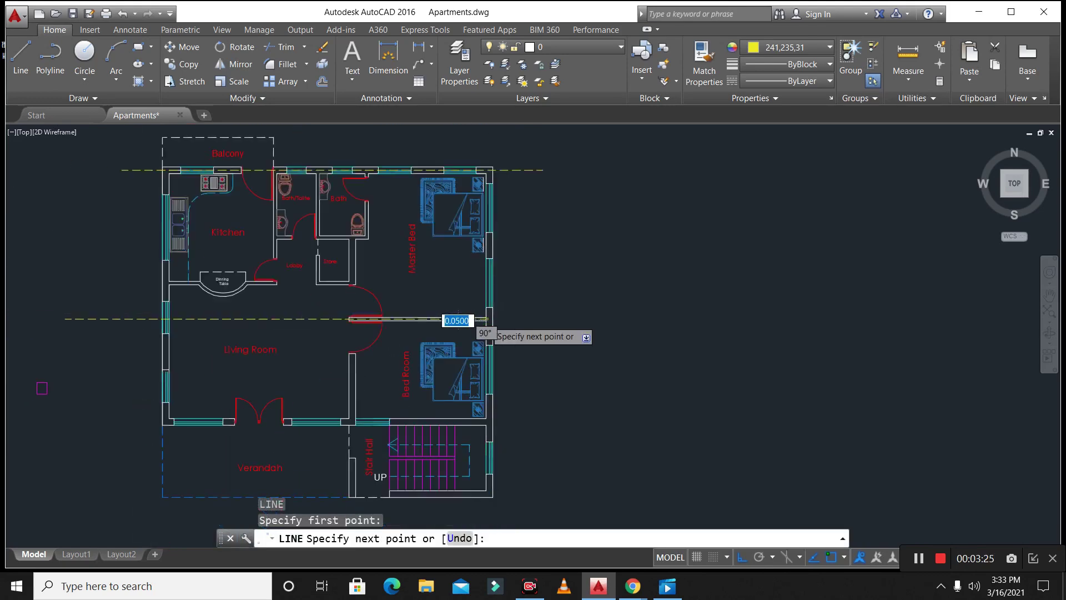
scroll(488, 319, down, 2)
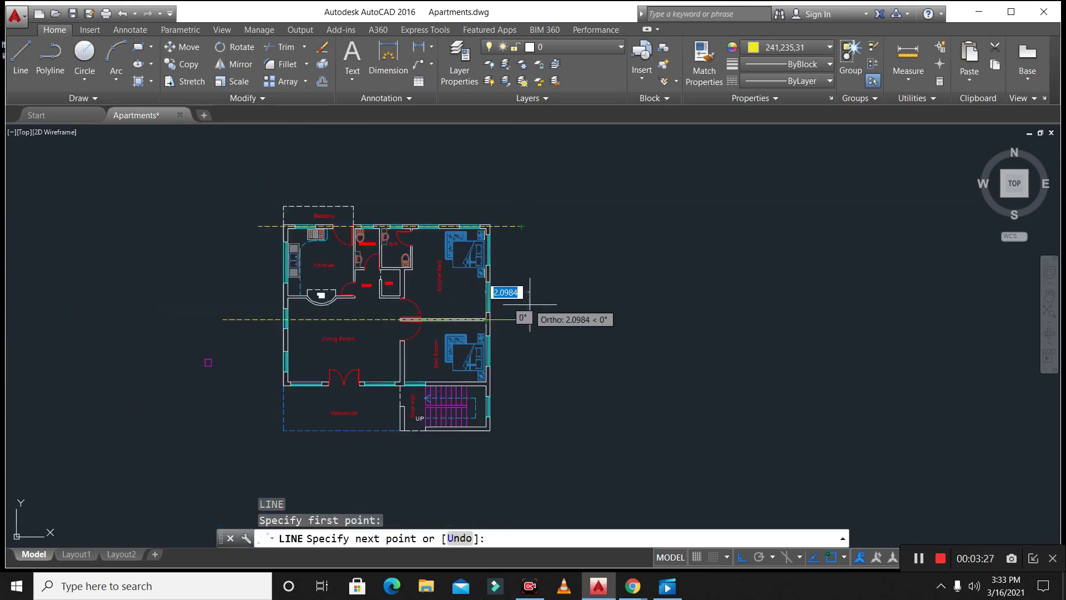
click(522, 319)
key(Escape)
scroll(521, 313, up, 6)
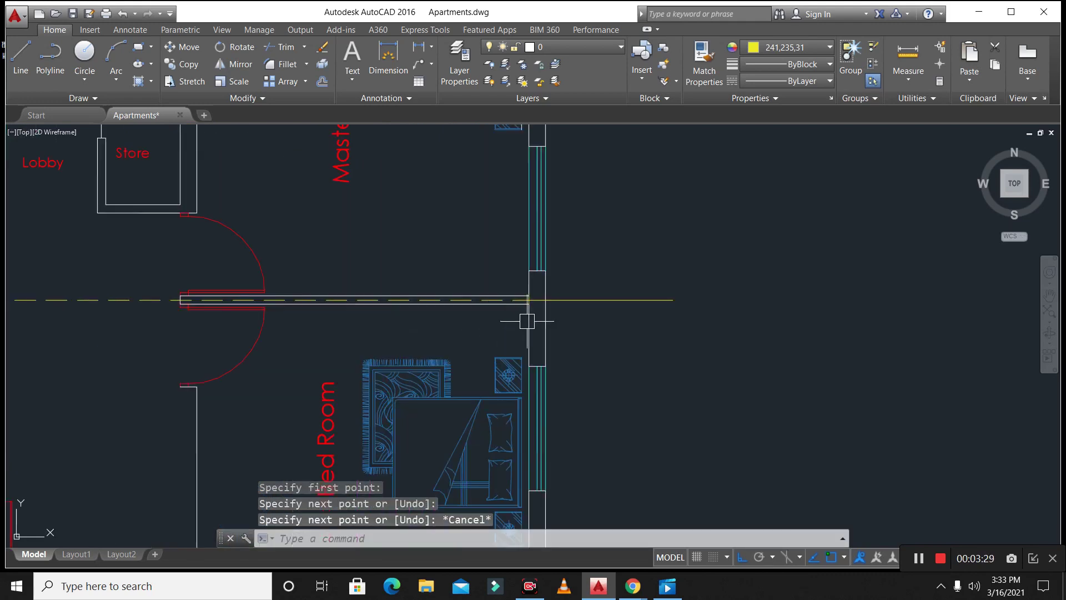
- Join the new outer segment and the dashed partition centreline into one line
click(607, 299)
text(j)
key(Return)
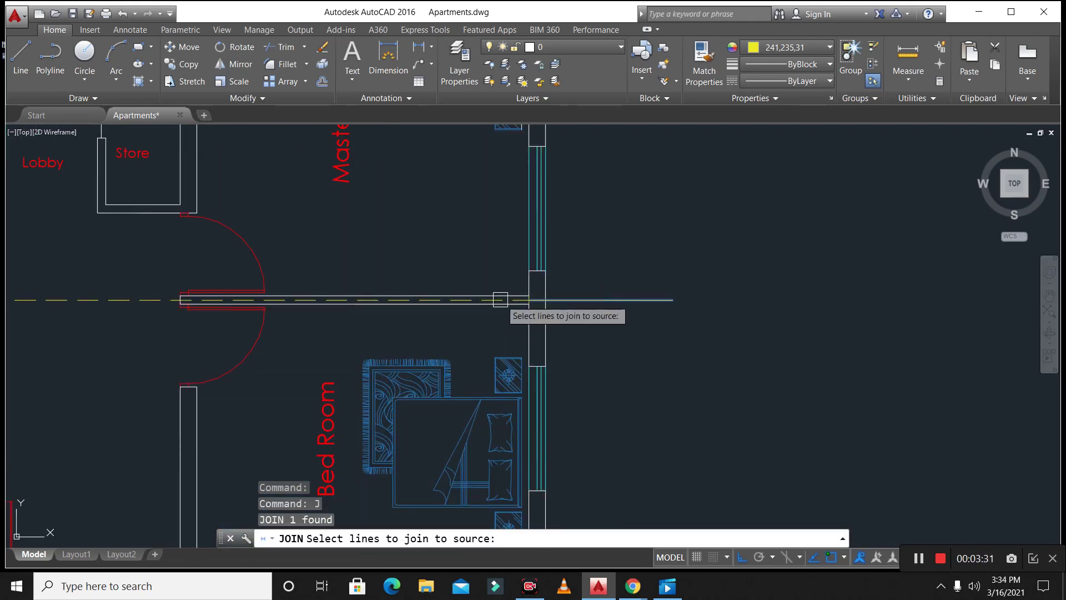
scroll(510, 301, up, 5)
click(509, 299)
key(Return)
scroll(564, 331, down, 4)
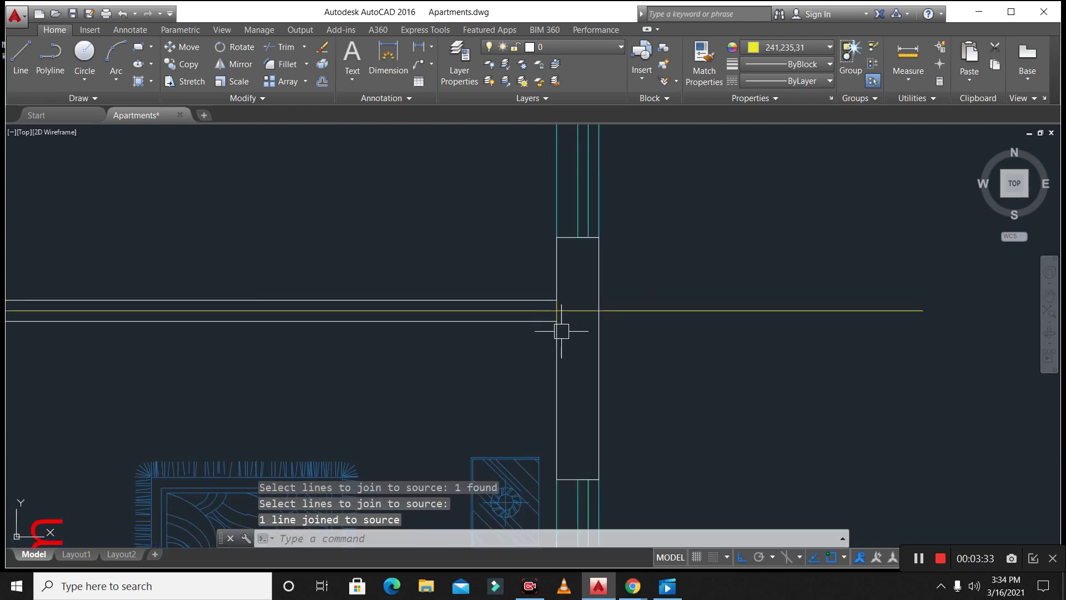
key(Escape)
- Set the linetype of the joined bedroom partition centreline to HIDDEN
click(661, 317)
click(799, 96)
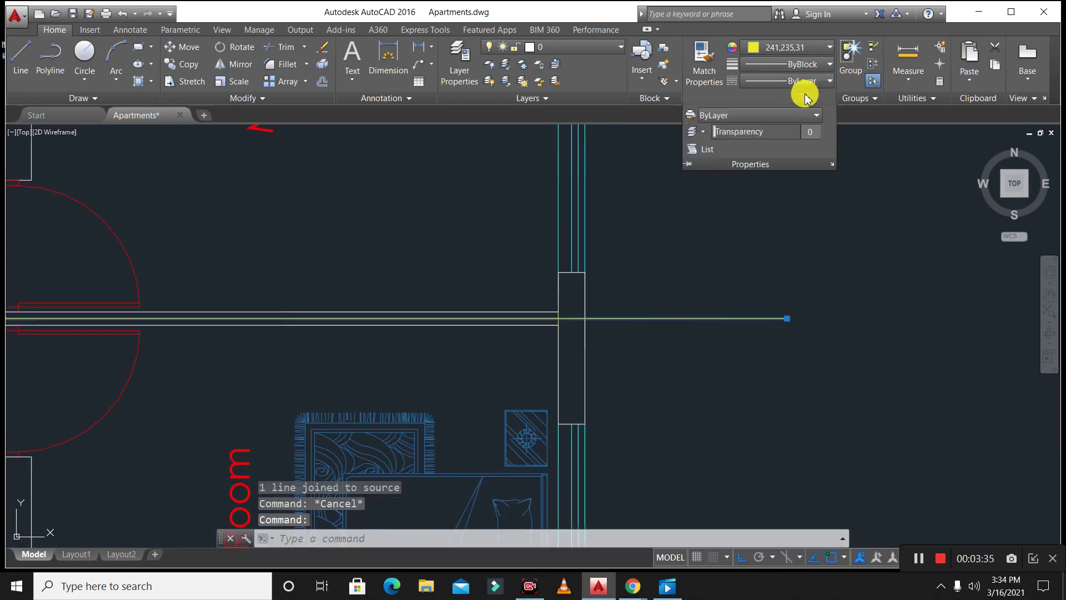
click(793, 81)
scroll(803, 254, down, 2)
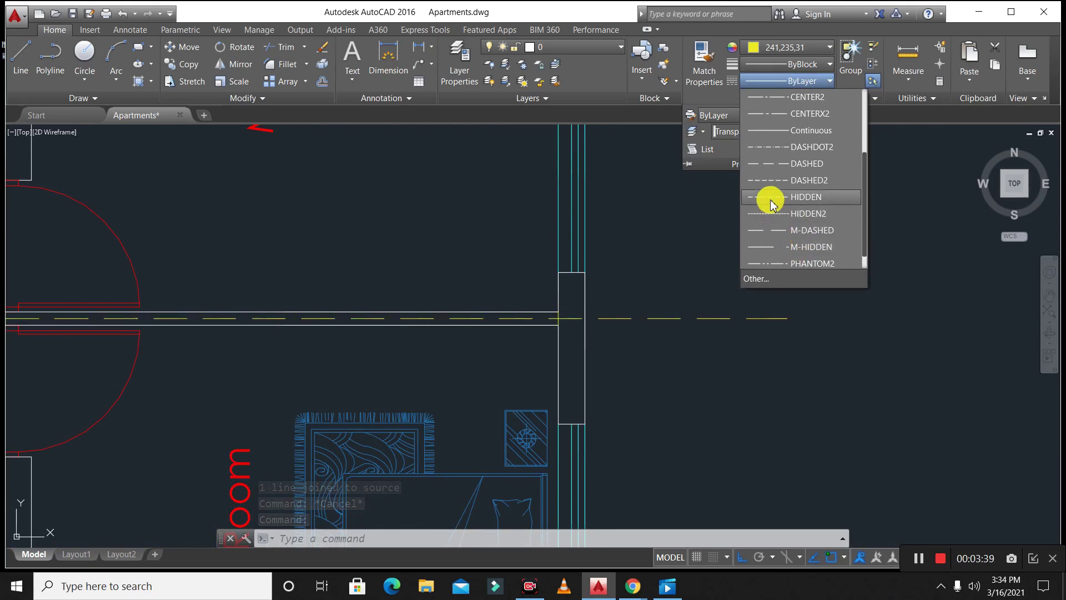
click(771, 198)
scroll(701, 450, down, 5)
scroll(697, 450, up, 2)
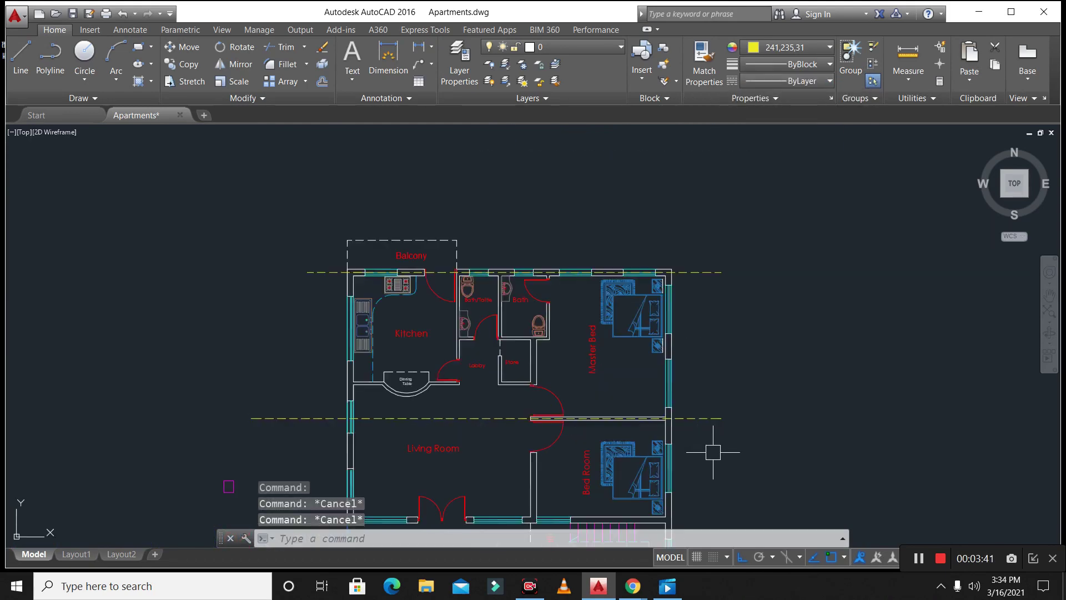
- Draw a line from the midpoint of the window jamb beside the Living Room's verandah-side corner outward past that corner
scroll(631, 382, down, 1)
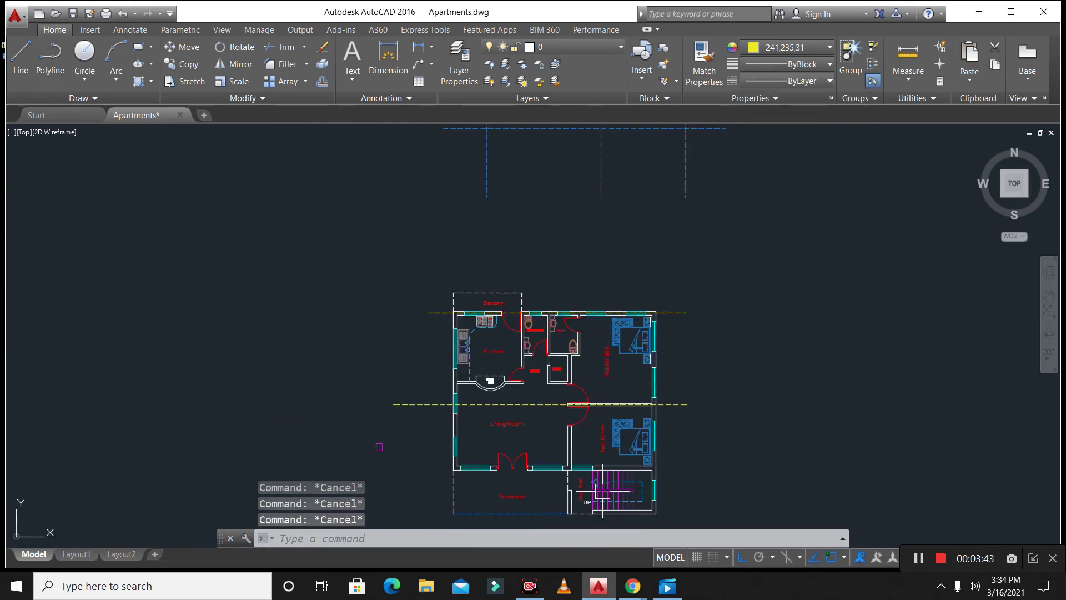
scroll(616, 500, up, 2)
text(l)
key(Return)
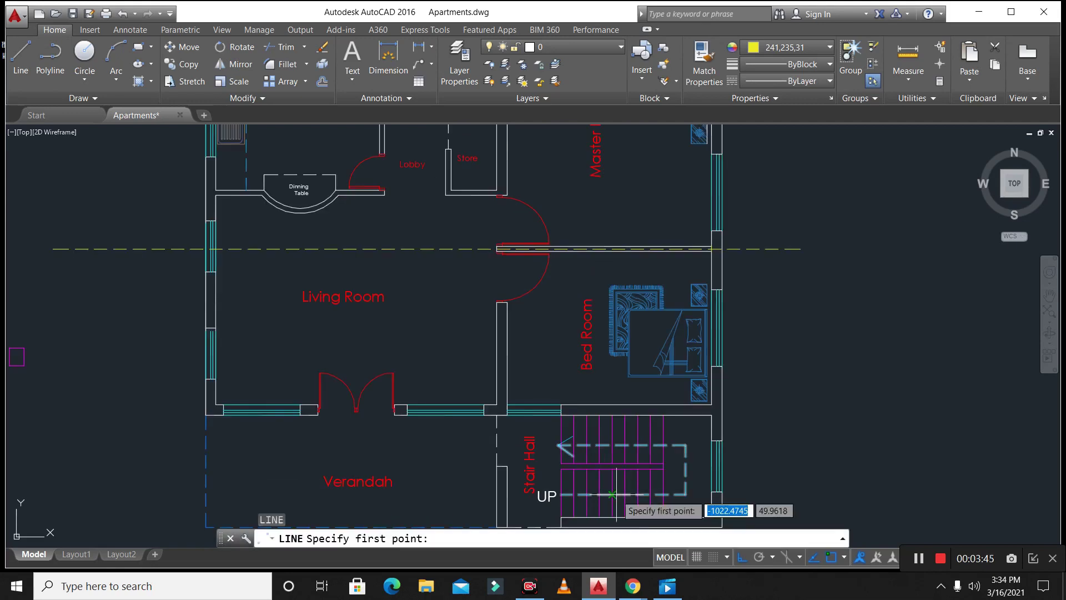
scroll(214, 423, up, 5)
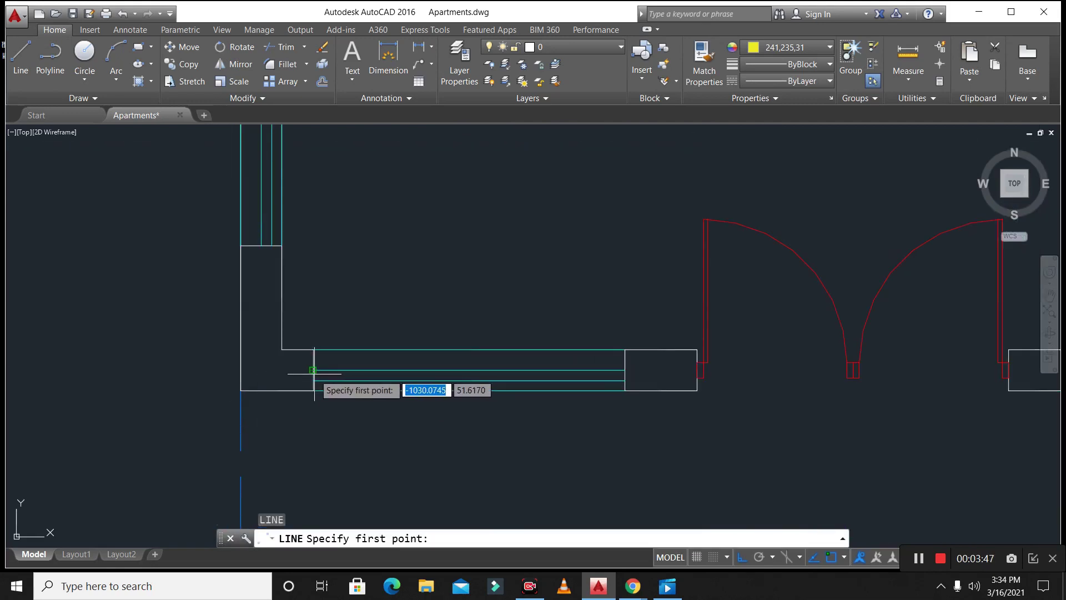
scroll(313, 380, up, 3)
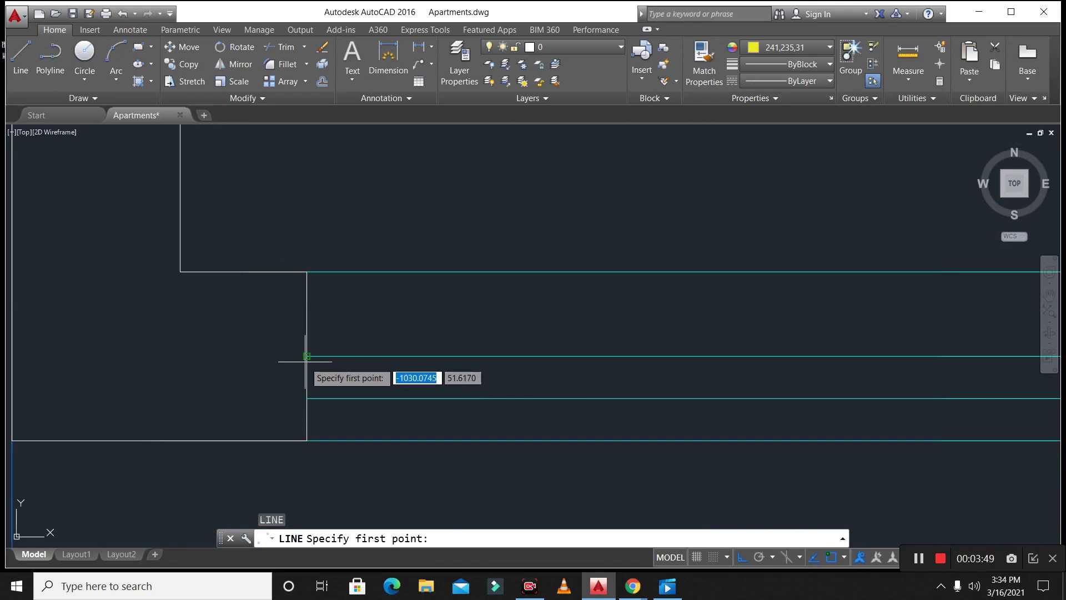
click(347, 371)
scroll(402, 376, down, 4)
click(271, 375)
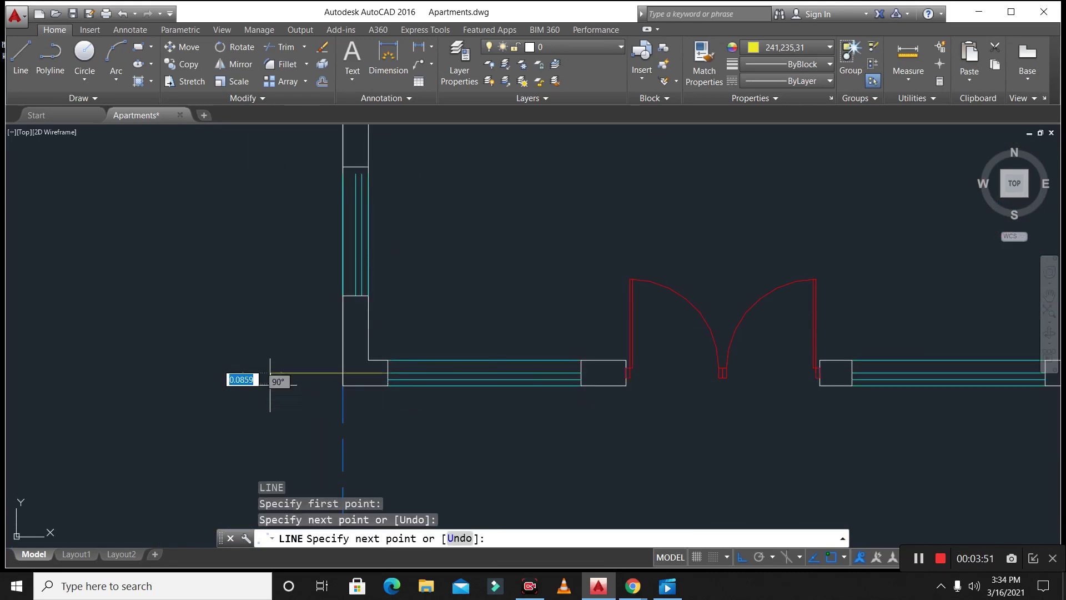
key(Escape)
key(Escape)
- Copy the dashed bedroom partition centreline onto the middle of the wall between Living Room and Verandah
text(CO)
key(Return)
scroll(253, 407, down, 5)
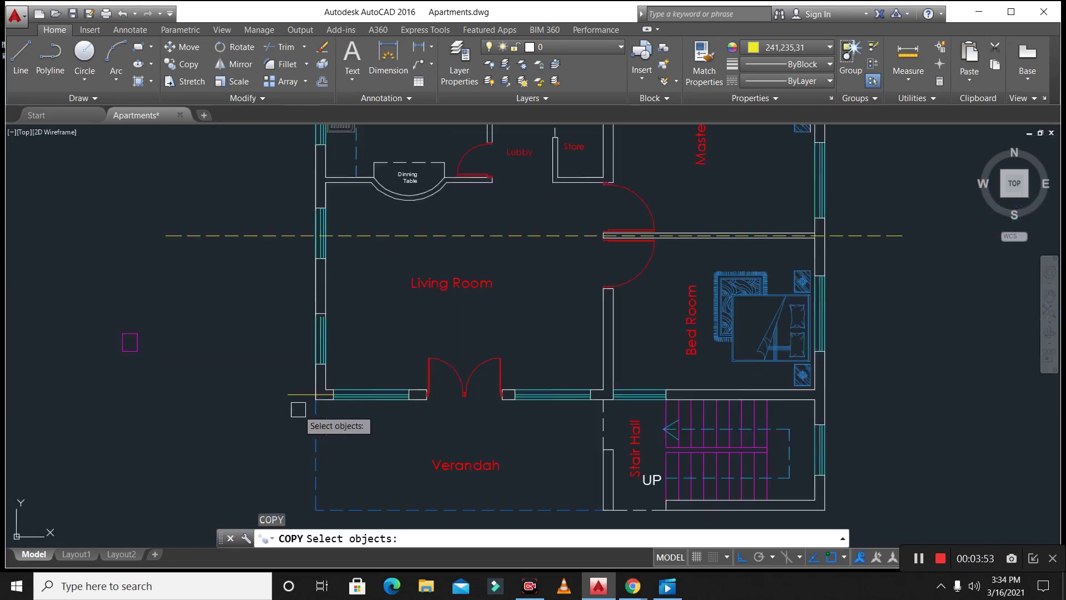
click(278, 237)
scroll(299, 235, up, 3)
key(Return)
click(334, 236)
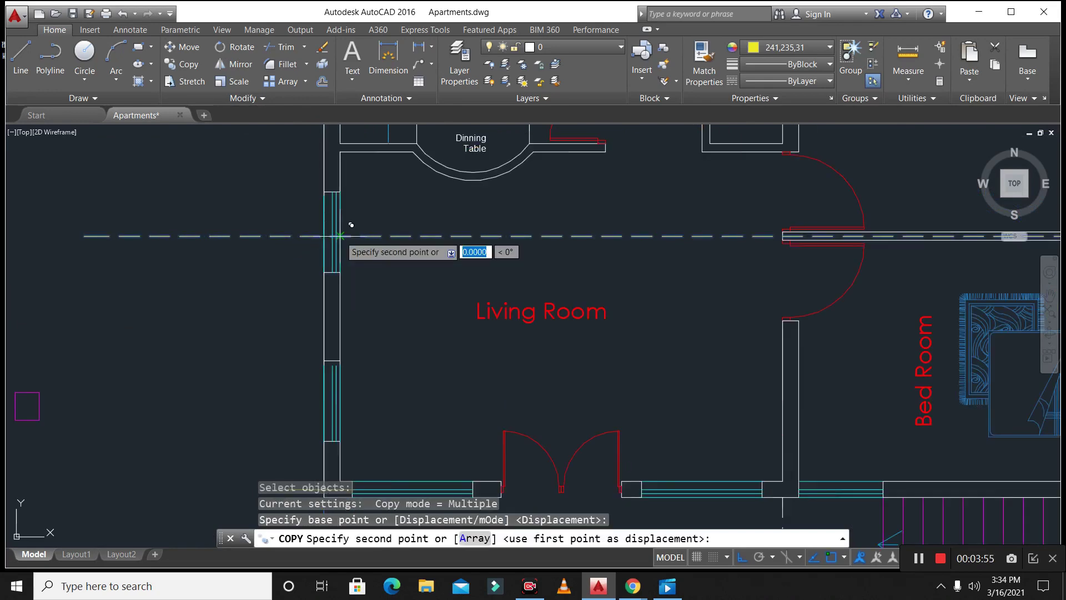
scroll(338, 233, down, 2)
scroll(330, 407, up, 3)
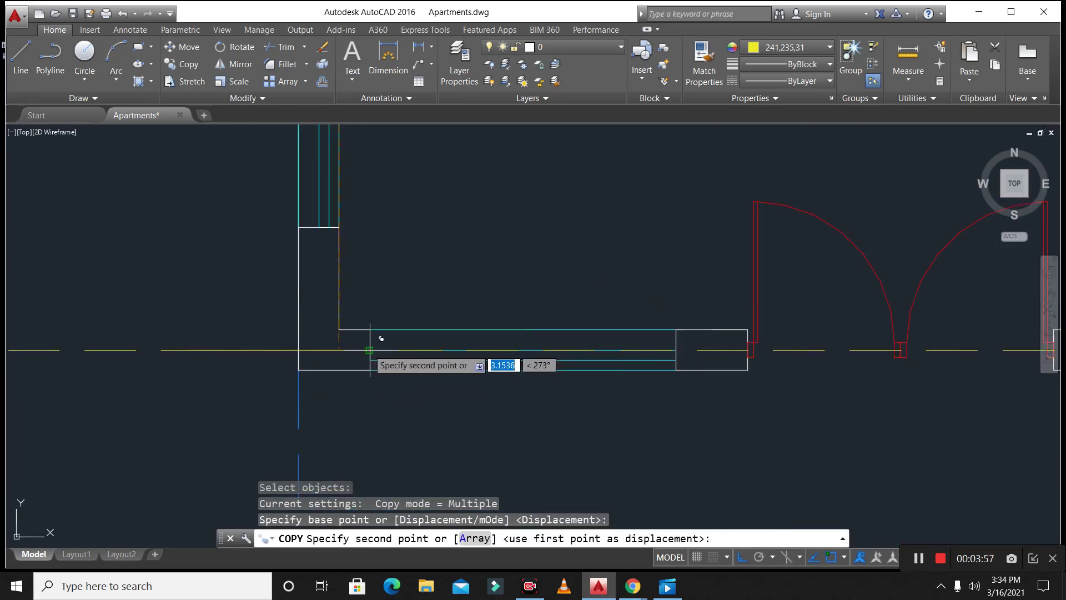
click(330, 394)
key(Escape)
scroll(249, 387, down, 4)
key(Escape)
key(Escape)
key(Escape)
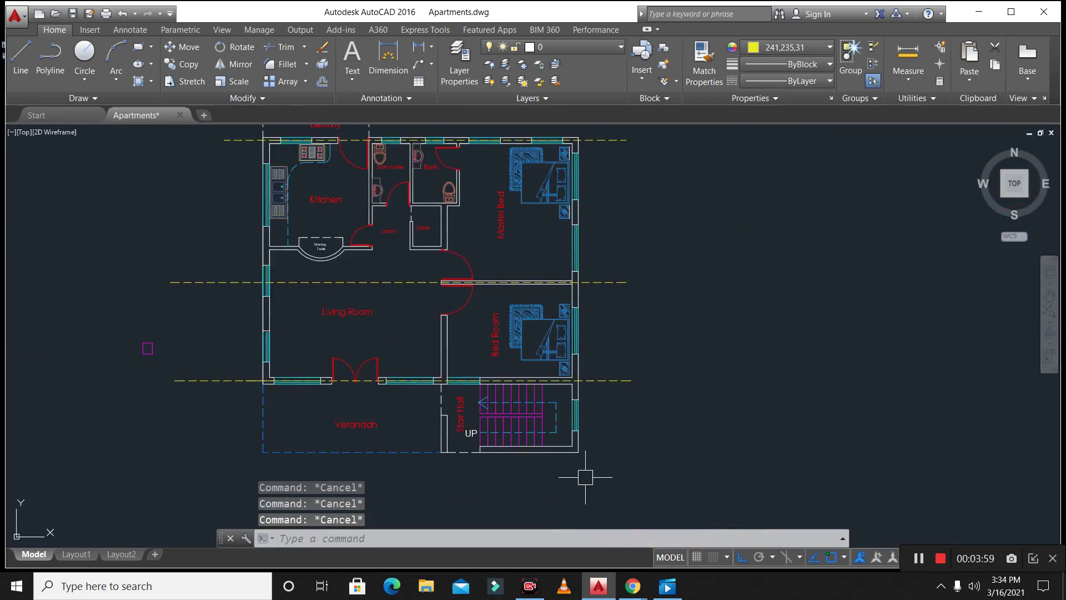
text(co)
key(Return)
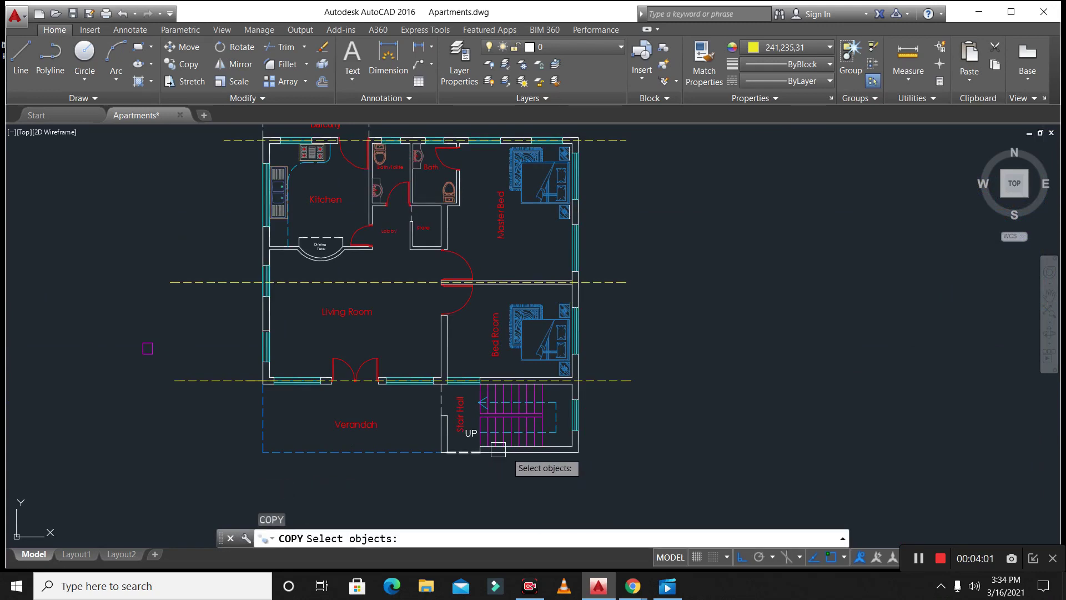
scroll(531, 456, up, 4)
click(719, 265)
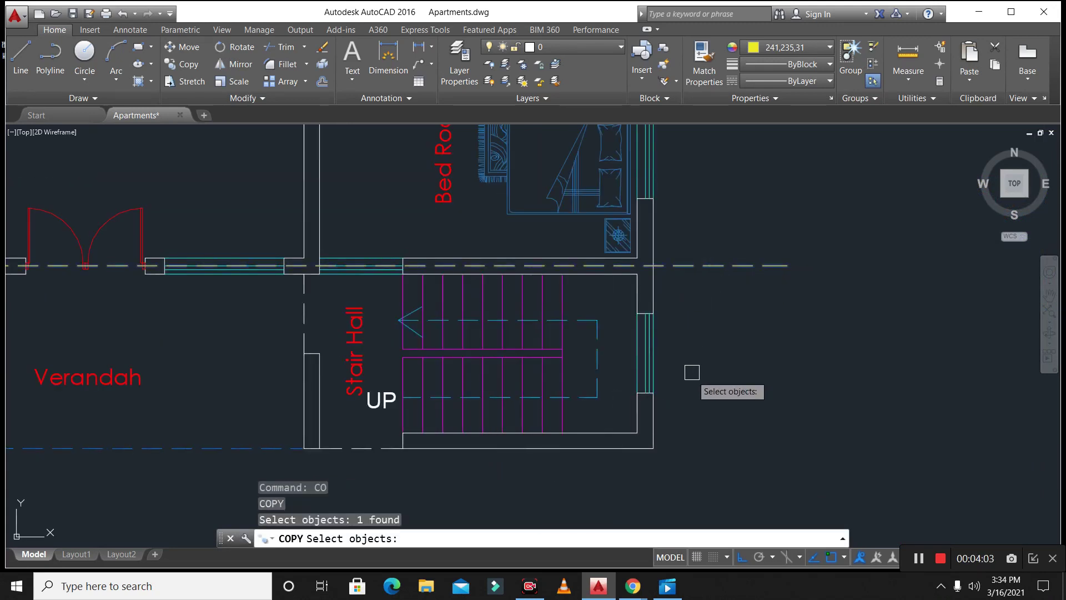
key(Escape)
key(Escape)
- Draw a vertical line from the Stair Hall's inner corner by the exterior wall across the end wall and beyond its outer face
text(l)
key(Return)
scroll(647, 452, up, 6)
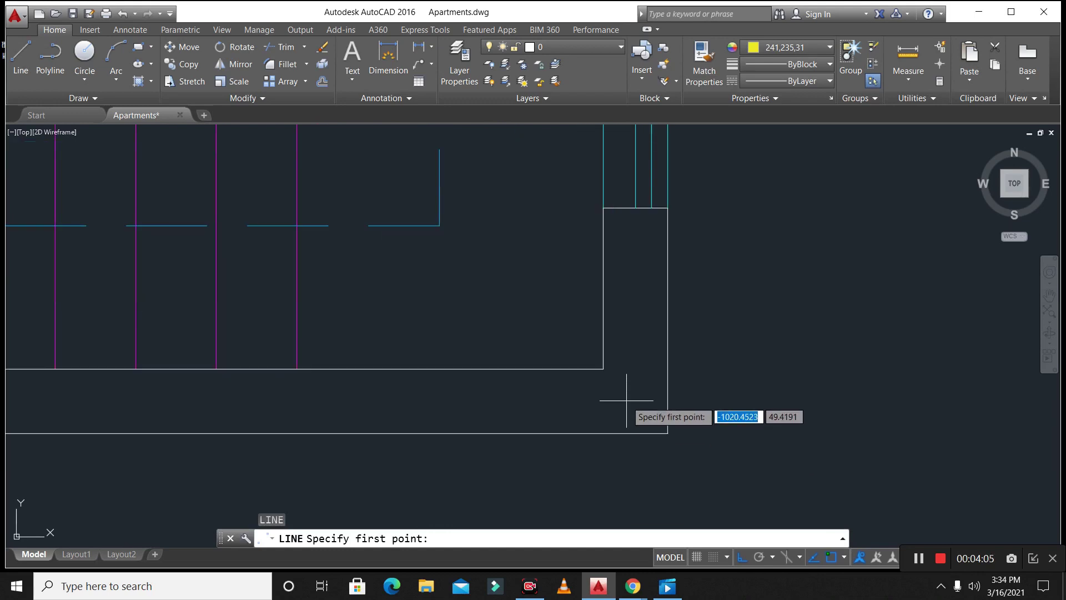
click(605, 368)
click(603, 467)
key(Return)
key(Return)
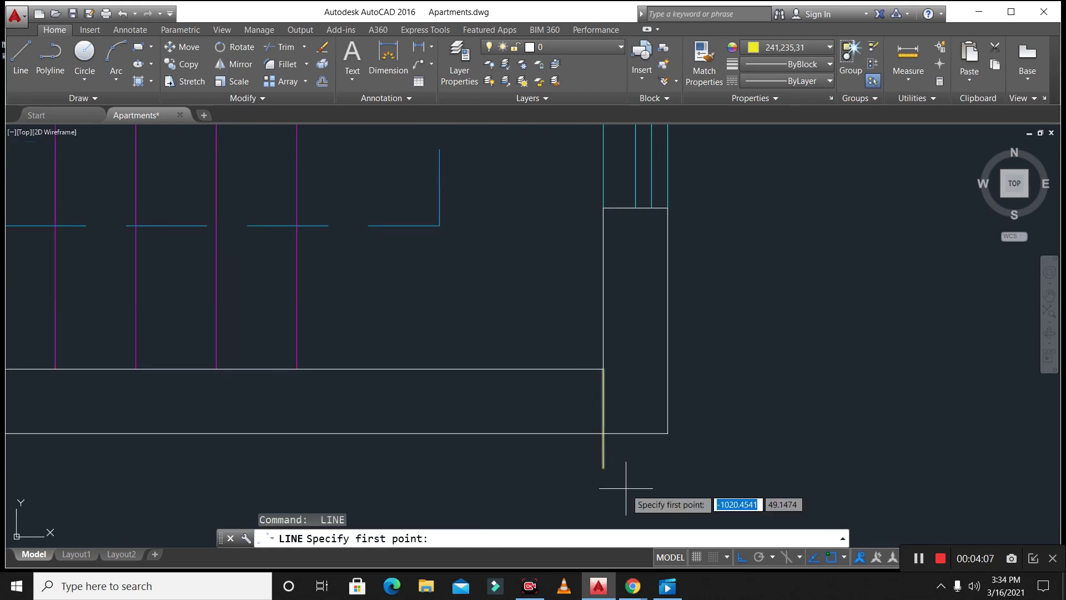
key(Return)
key(Return)
click(607, 469)
key(Escape)
- Trim the part of the vertical yellow line that projects beyond the Stair Hall wall's outer face
text(tr)
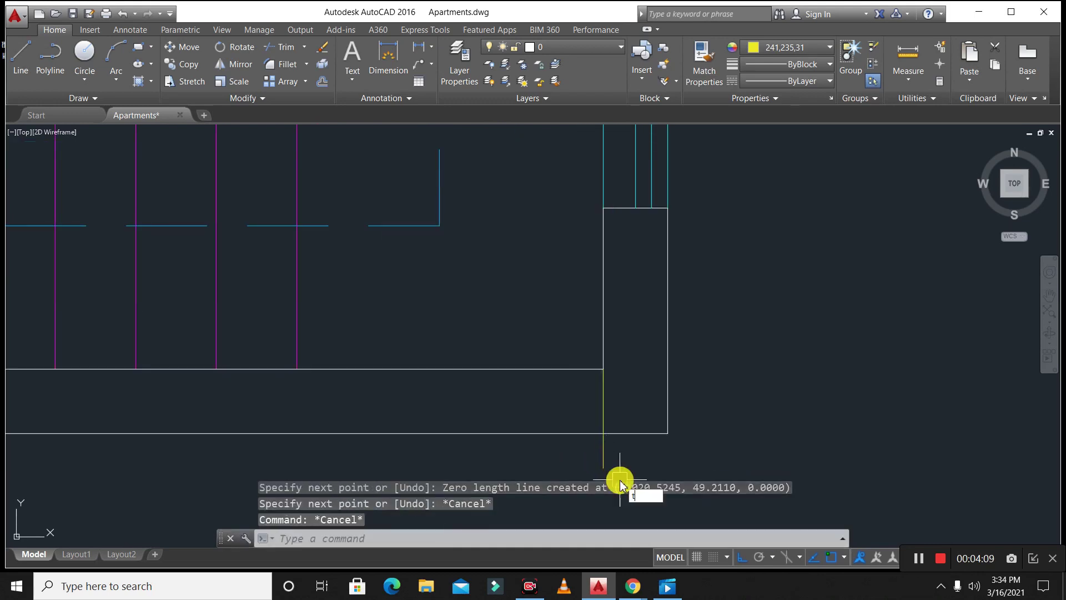
key(Return)
key(Return)
key(Escape)
key(Escape)
- Draw a short horizontal line from the trimmed line's midpoint to about the middle of the exterior wall's thickness
text(l)
key(Return)
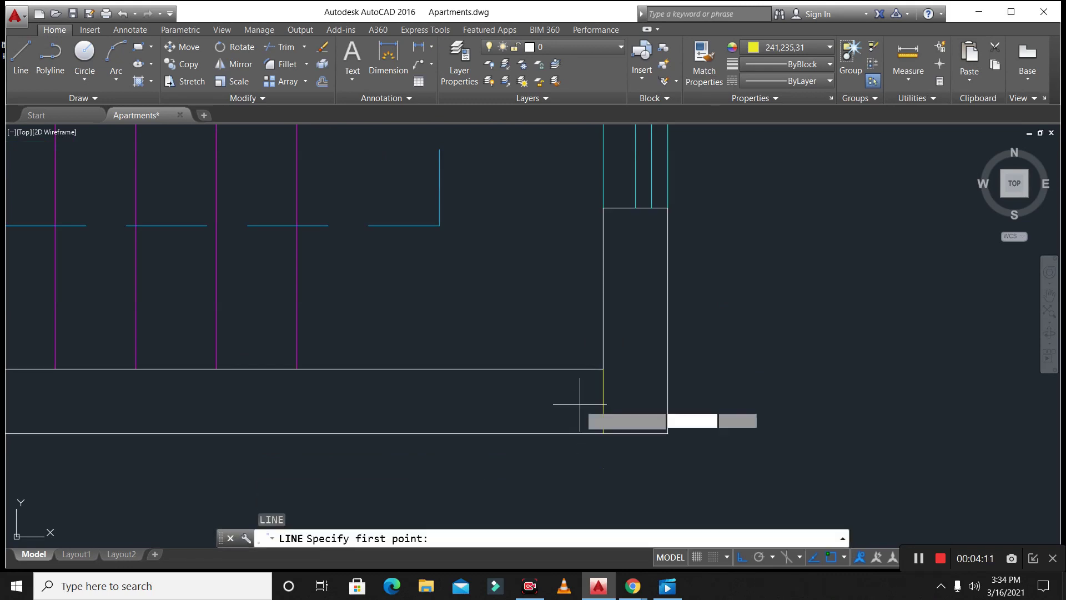
click(604, 400)
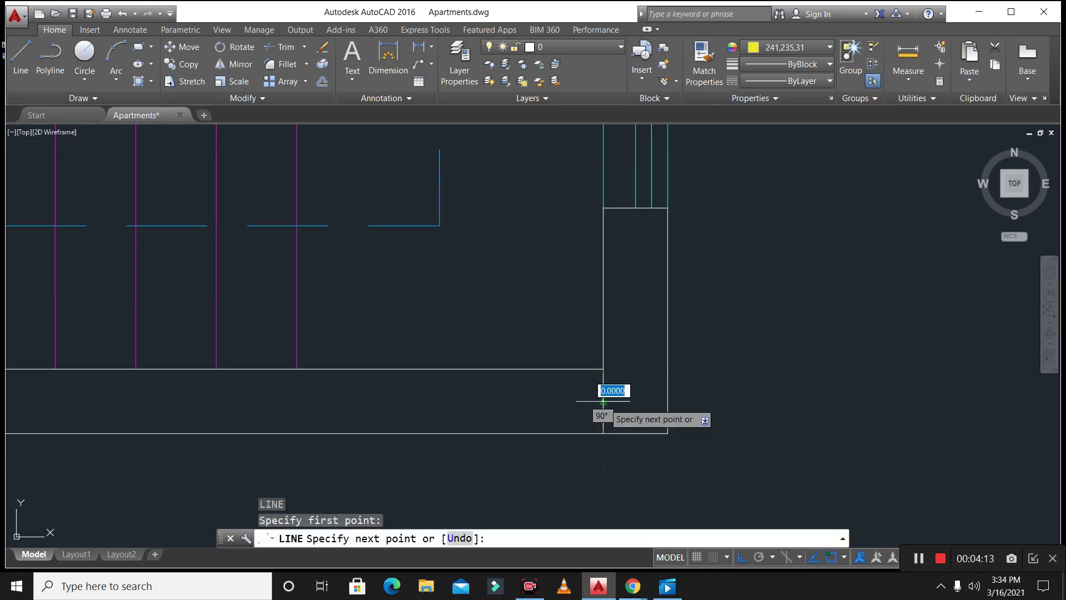
click(637, 400)
key(Escape)
key(Escape)
key(Escape)
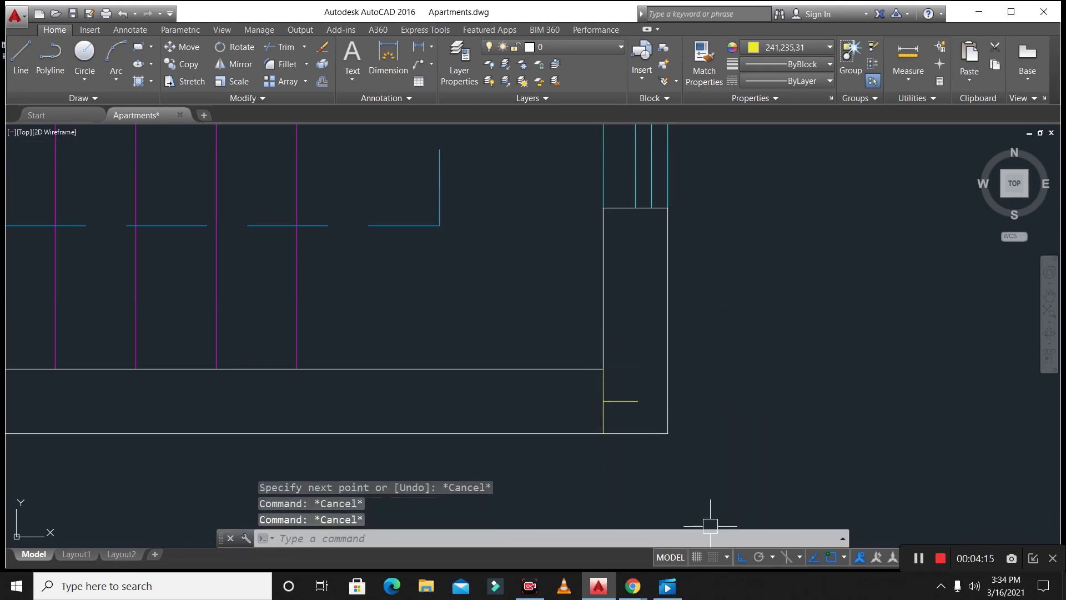
- Copy the dashed centreline of the wall between Bed Room and Stair Hall onto the middle of the Stair Hall's outer end wall
text(co)
key(Return)
scroll(677, 475, down, 4)
click(707, 165)
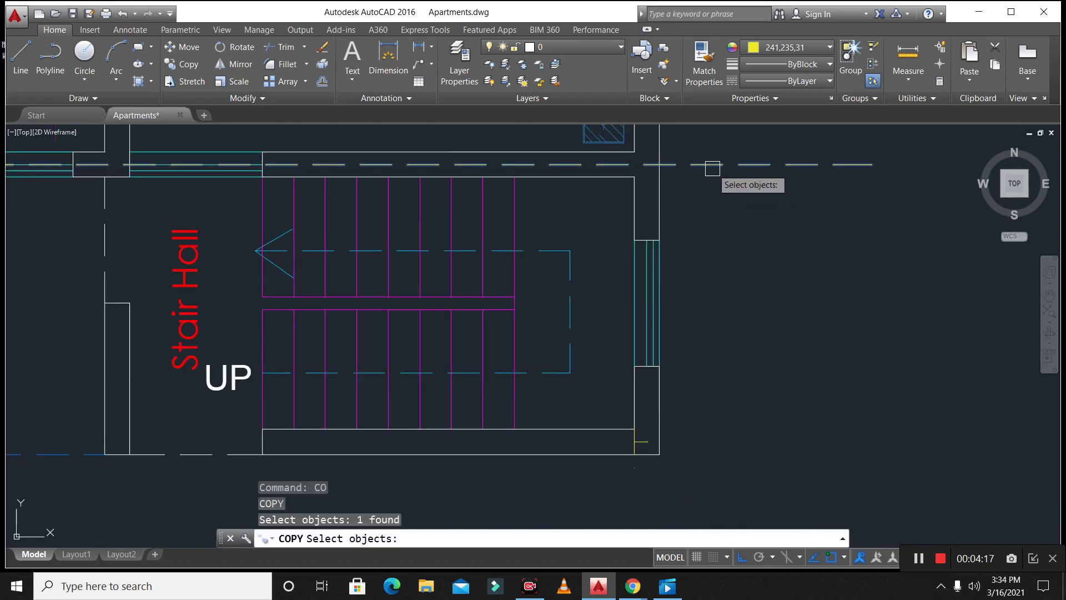
key(Return)
click(634, 164)
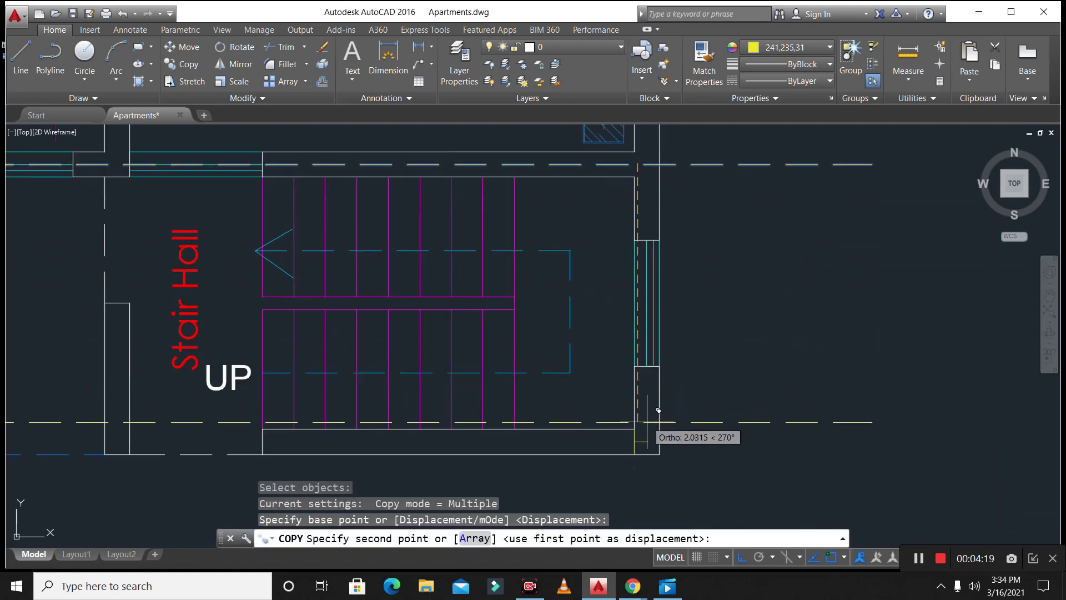
click(634, 442)
key(Escape)
scroll(634, 441, down, 3)
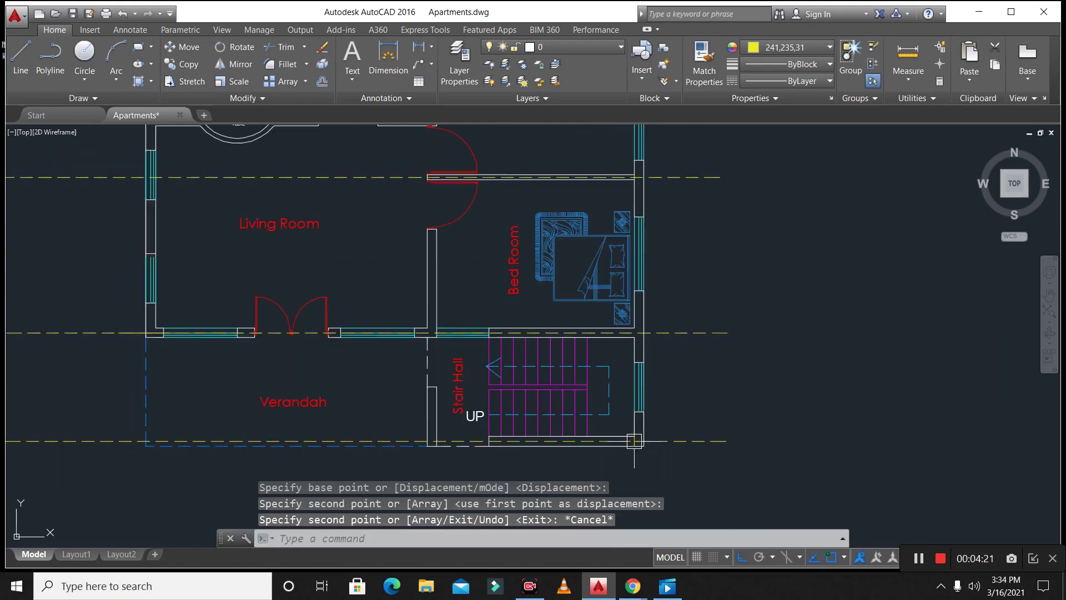
- Draw a vertical boundary line west of the floor plan, running from below the Verandah to above the Balcony
scroll(624, 439, down, 5)
scroll(519, 445, up, 4)
key(Escape)
key(Escape)
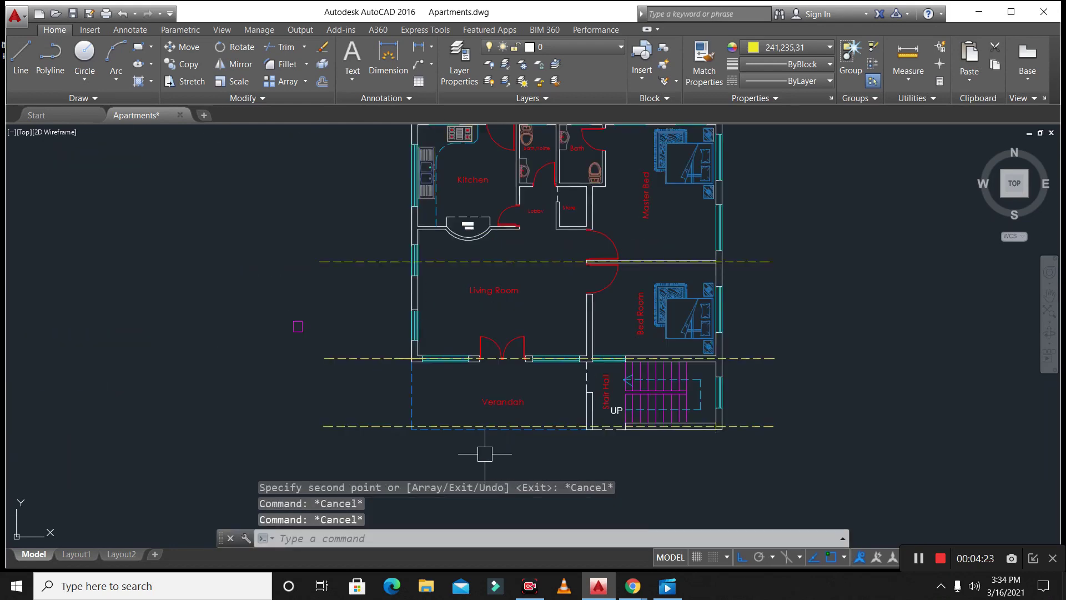
scroll(439, 444, up, 3)
key(Escape)
scroll(439, 444, down, 4)
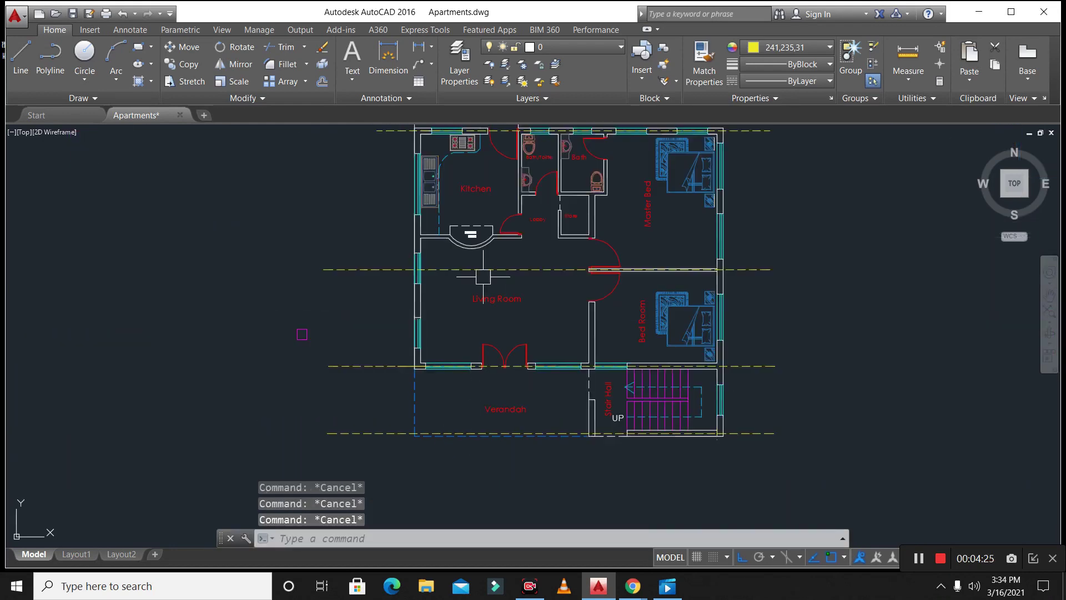
scroll(493, 445, down, 1)
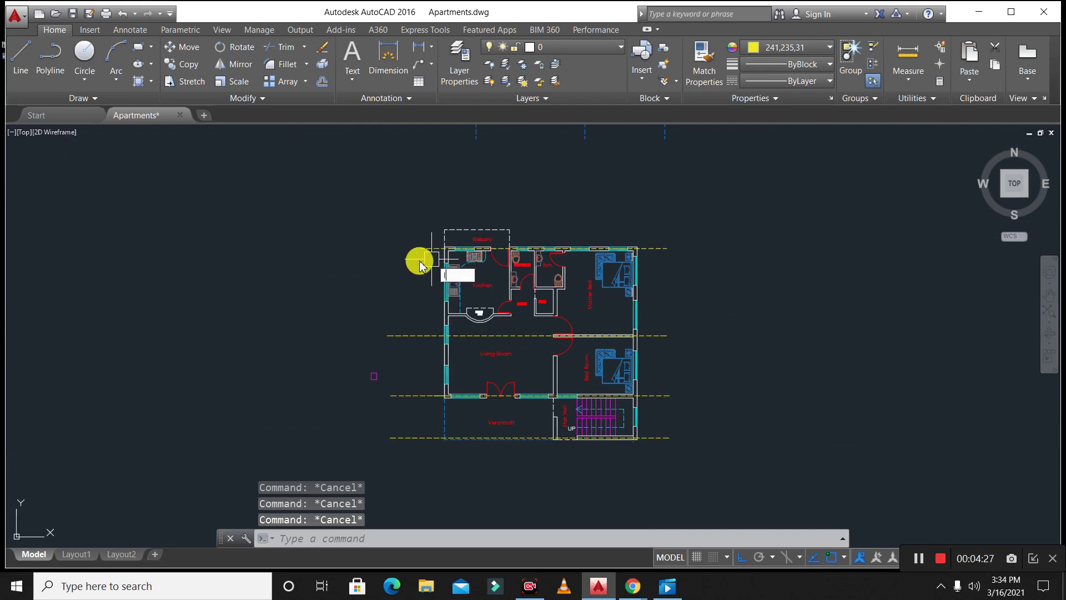
text(l)
key(Return)
key(Escape)
key(Return)
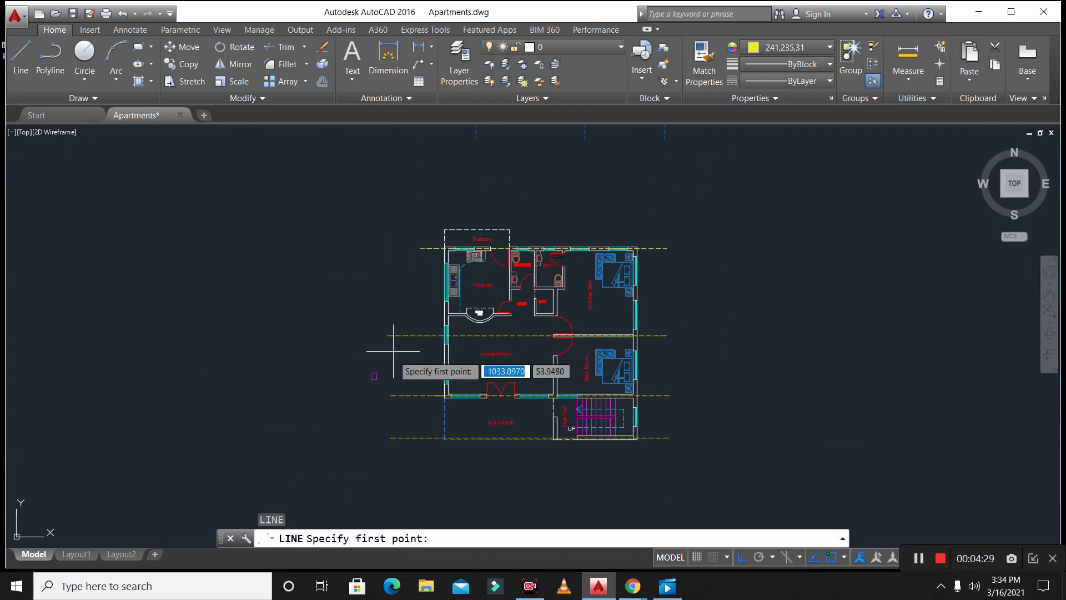
click(399, 455)
click(400, 189)
key(Escape)
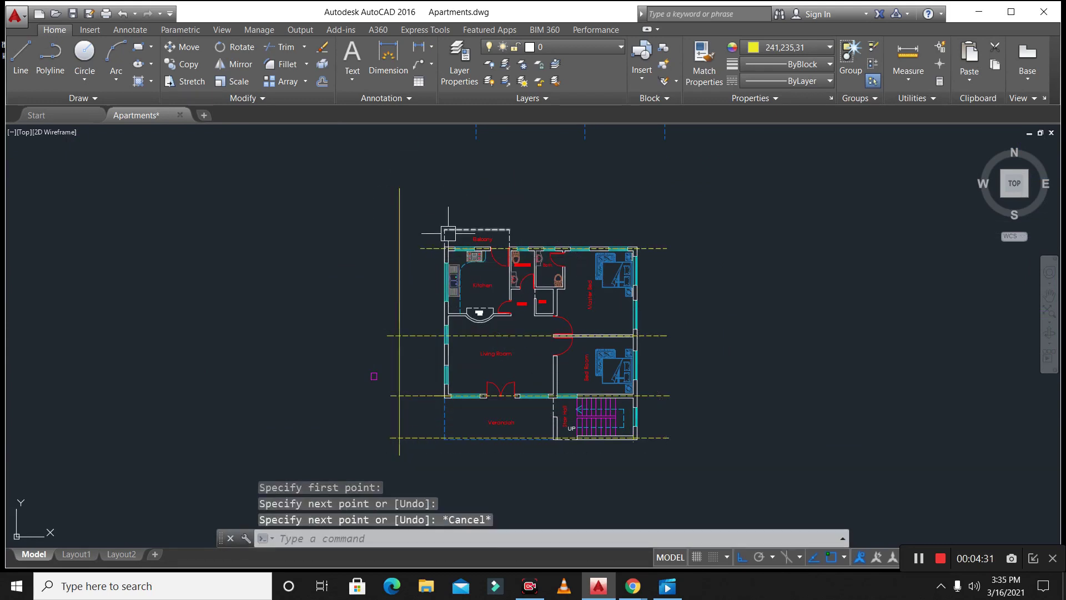
- Extend the dashed centreline of the kitchen's north wall to the western boundary line and trim the other three centrelines back to it
text(ex)
key(Return)
key(Return)
key(Escape)
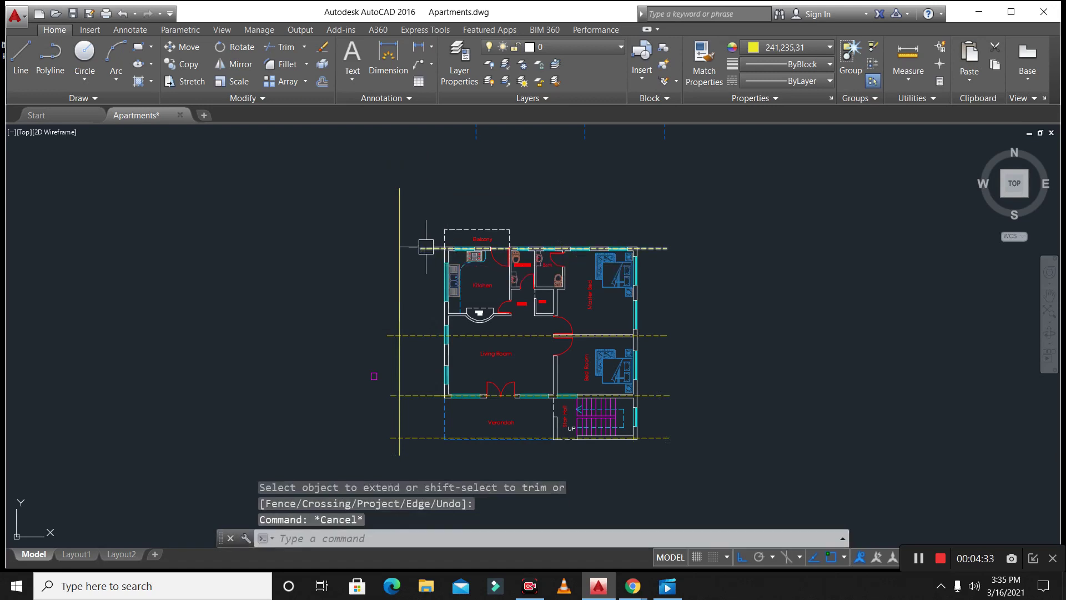
text(ex)
key(Return)
key(Return)
click(425, 249)
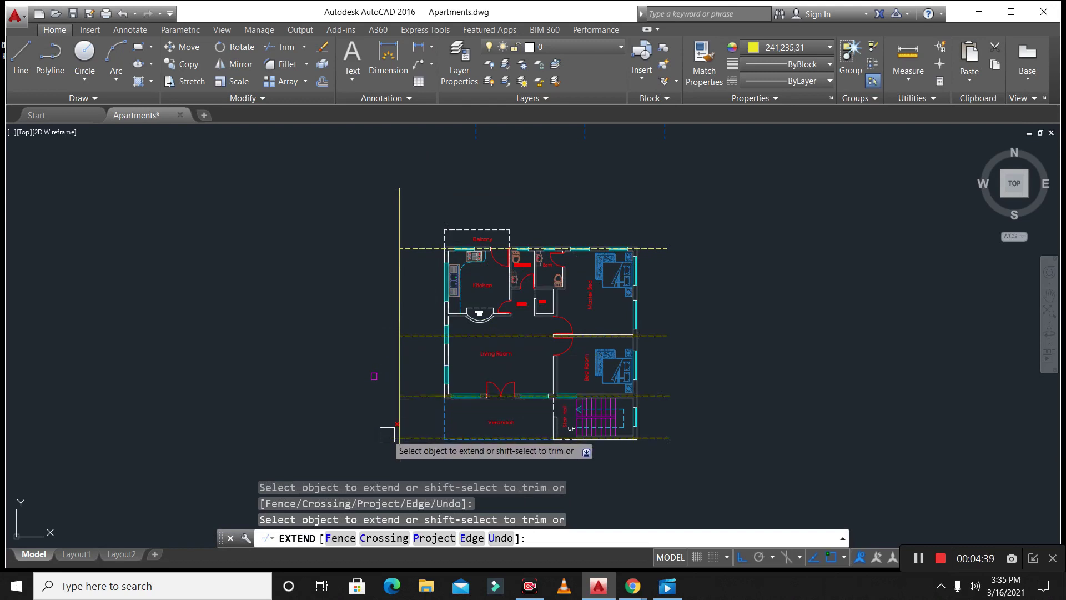
key(Escape)
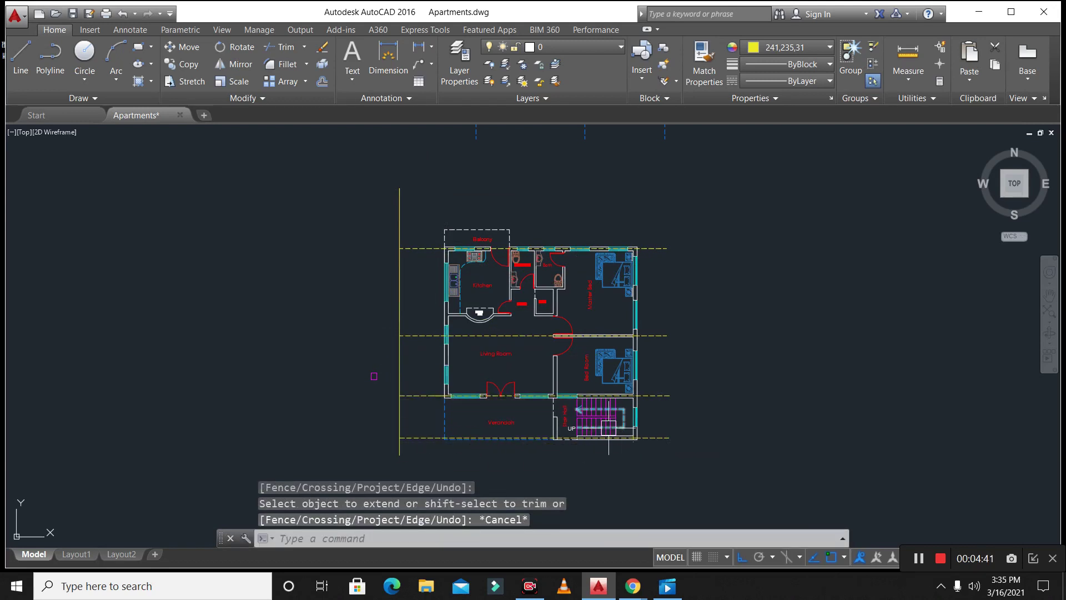
- Copy the vertical boundary line to the east side of the floor plan, just beyond the ends of the dashed centrelines
text(co)
key(Return)
click(404, 407)
key(Return)
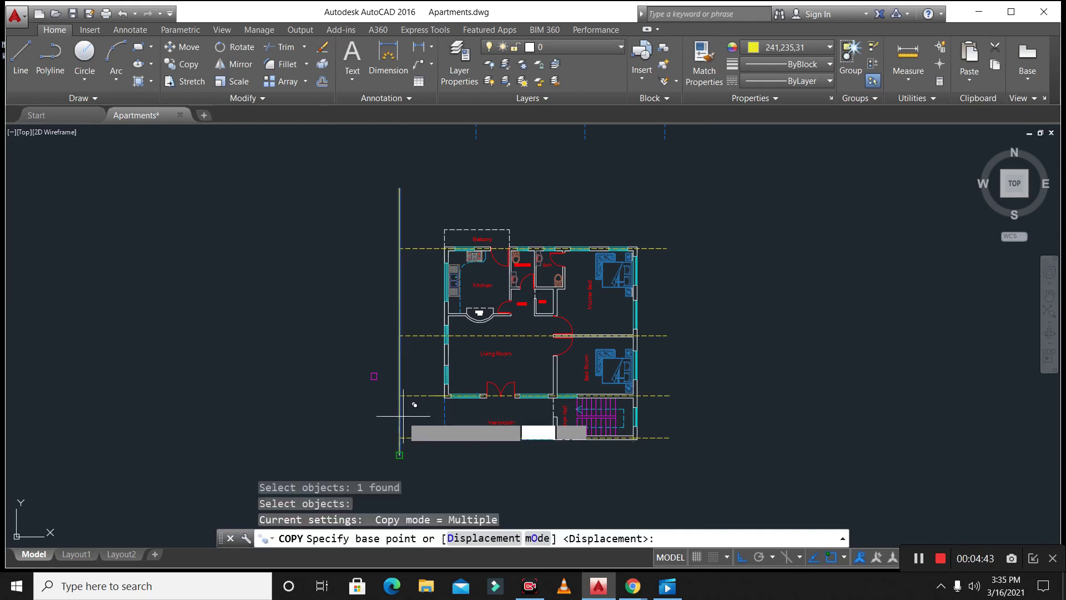
click(400, 454)
click(682, 469)
key(Escape)
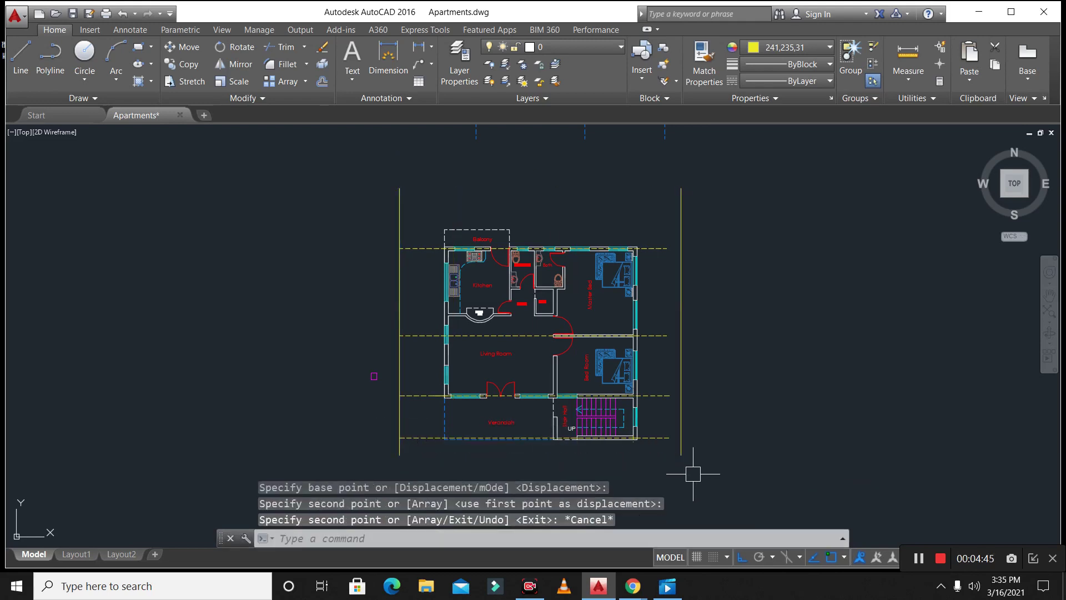
- Extend the eastern ends of all four dashed centrelines to the copied boundary line
text(ex)
key(Return)
key(Return)
click(672, 463)
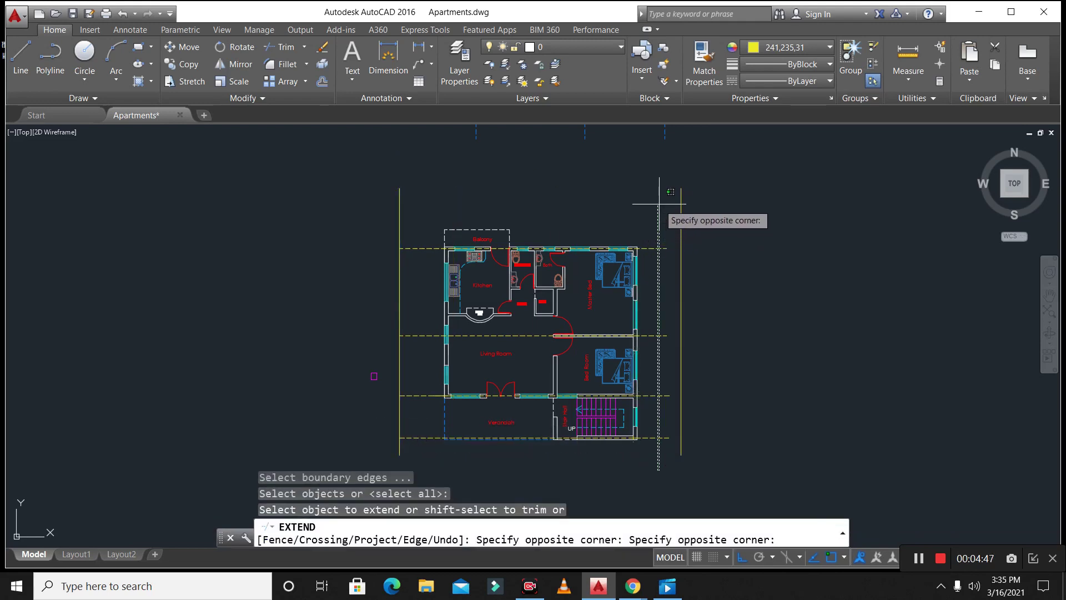
click(663, 245)
key(Escape)
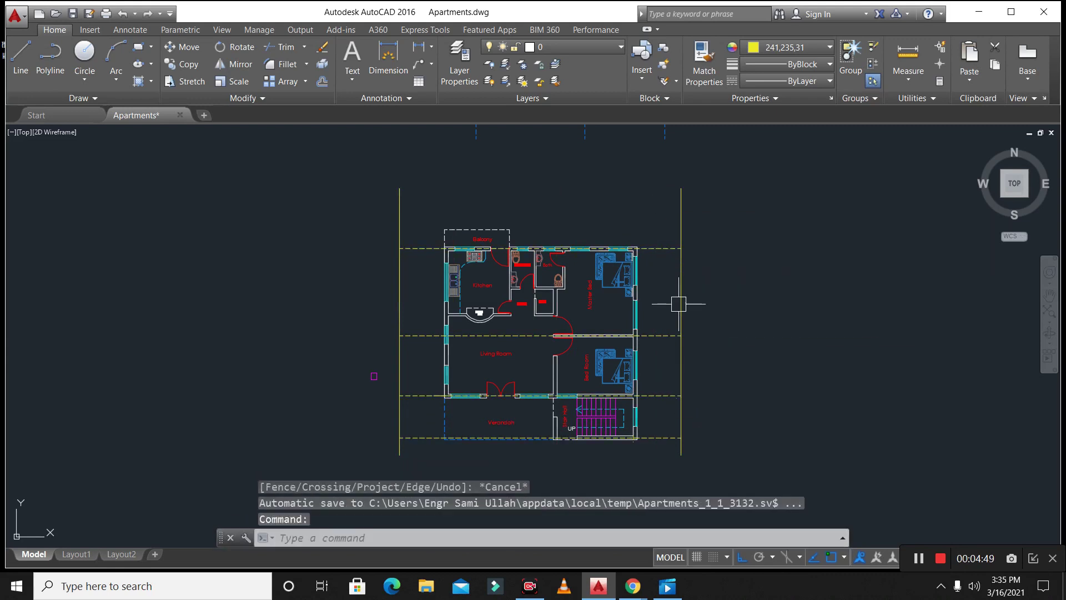
- Erase the two vertical boundary lines on the east and west sides of the floor plan
click(681, 297)
text(e)
key(Return)
click(400, 297)
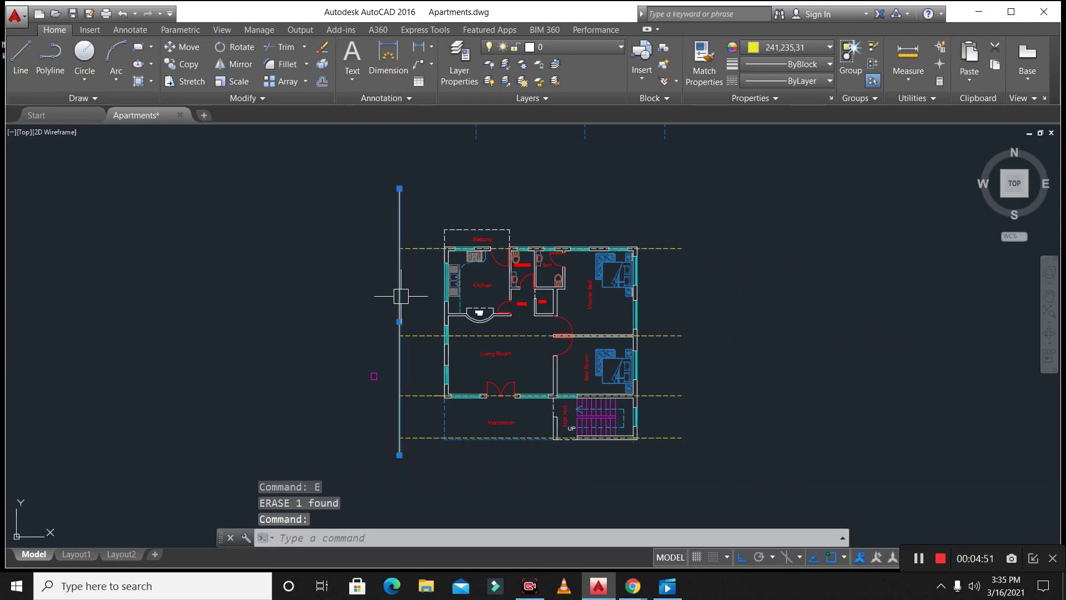
key(Delete)
- Draw a vertical line from the middle of the Living Room's west wall at the window end down past the Verandah wall's outer face
scroll(463, 446, up, 4)
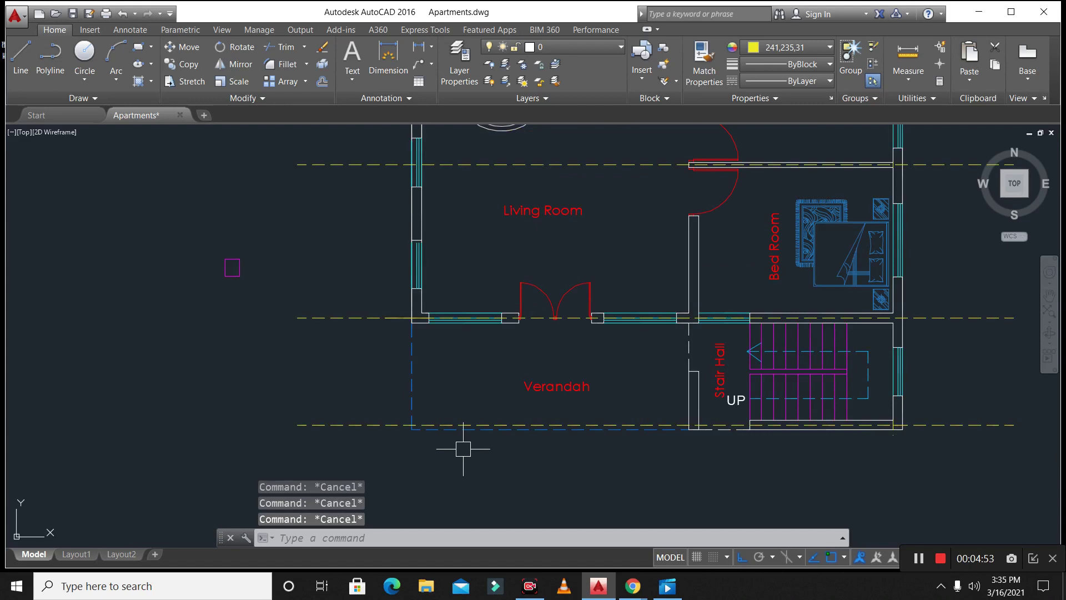
text(l)
key(Return)
scroll(419, 334, up, 4)
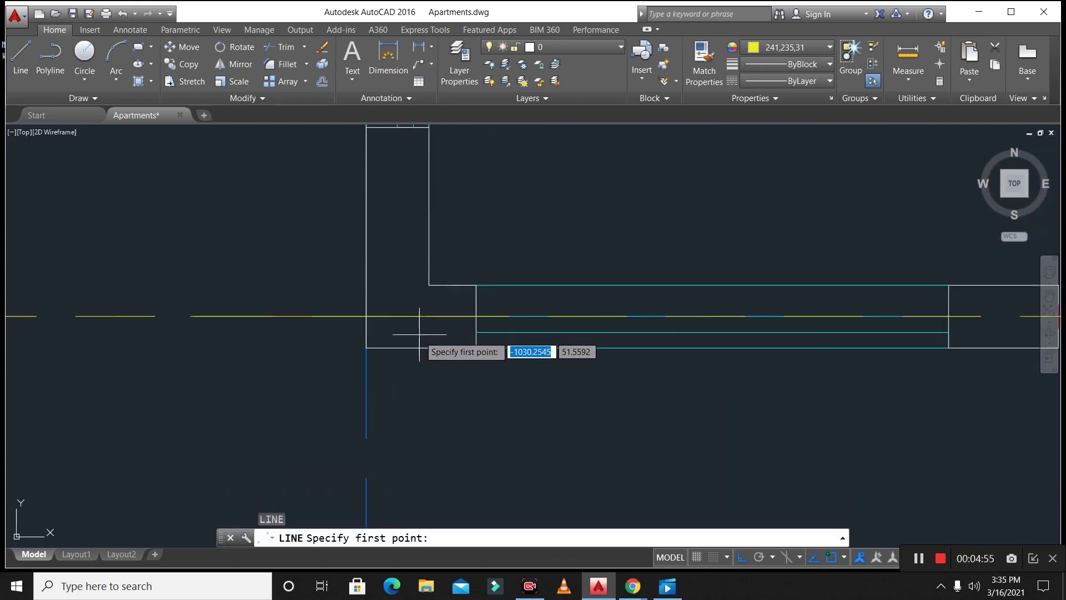
scroll(398, 360, down, 4)
scroll(398, 289, up, 2)
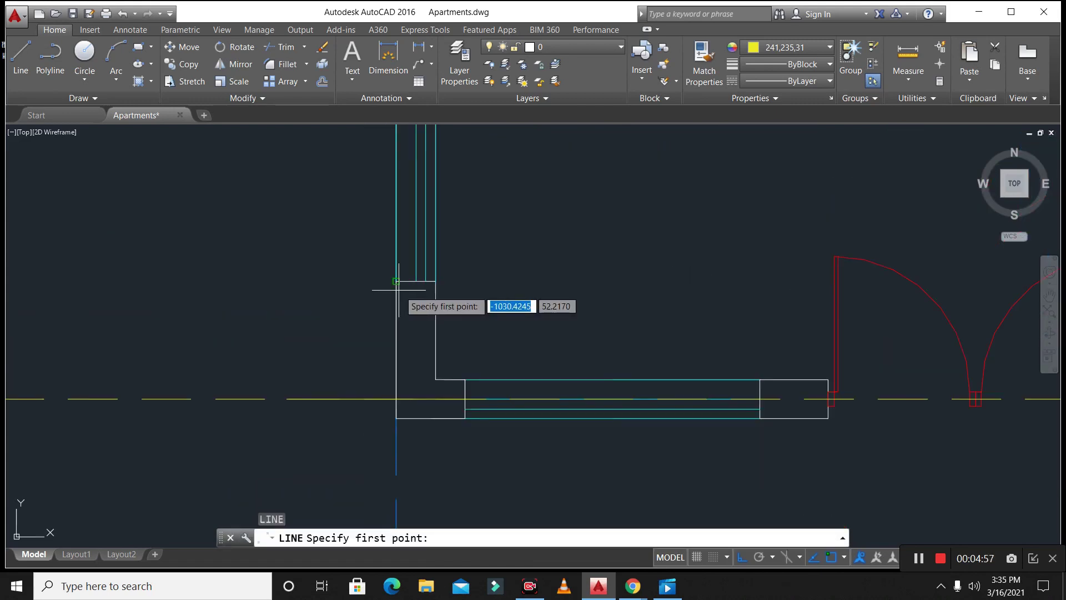
scroll(411, 283, up, 1)
click(424, 275)
scroll(425, 275, down, 2)
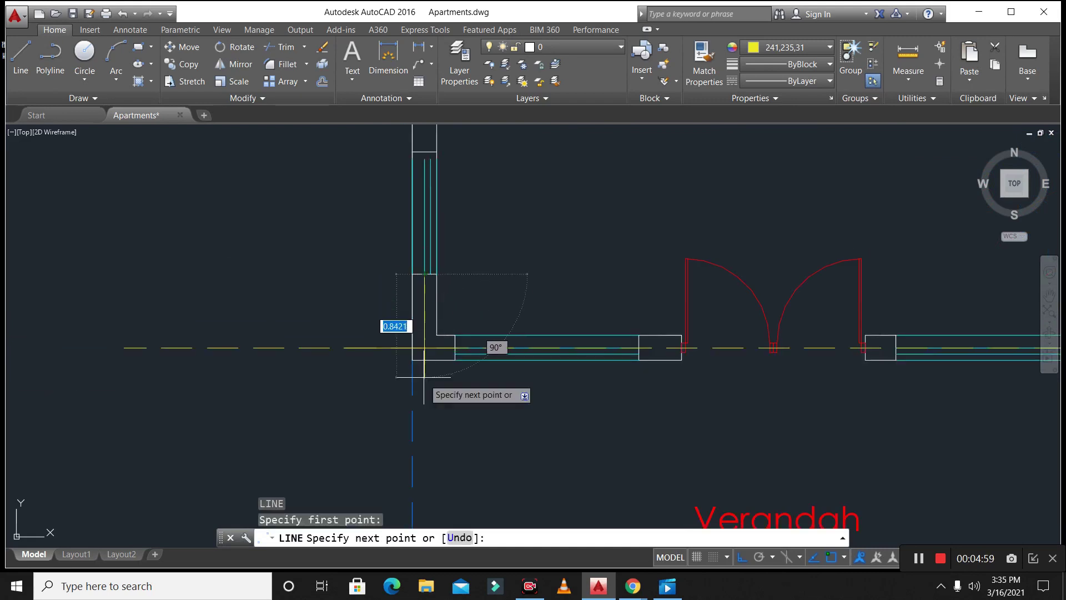
key(Escape)
key(Escape)
key(Escape)
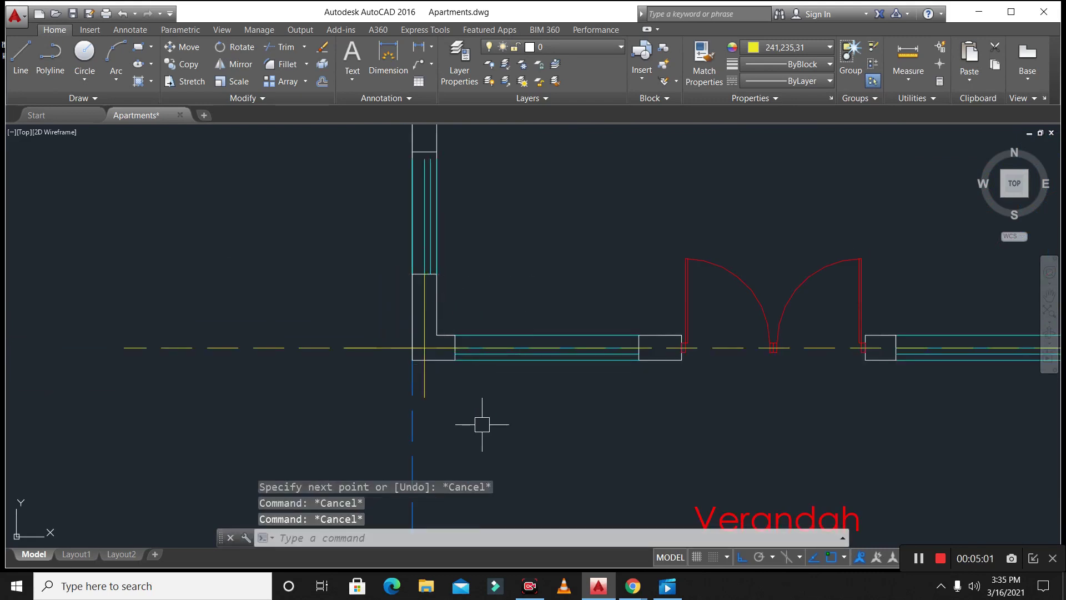
- Draw a vertical line from the west wall's centreline intersection at the Living Room corner down beyond the Verandah's outer edge
key(Return)
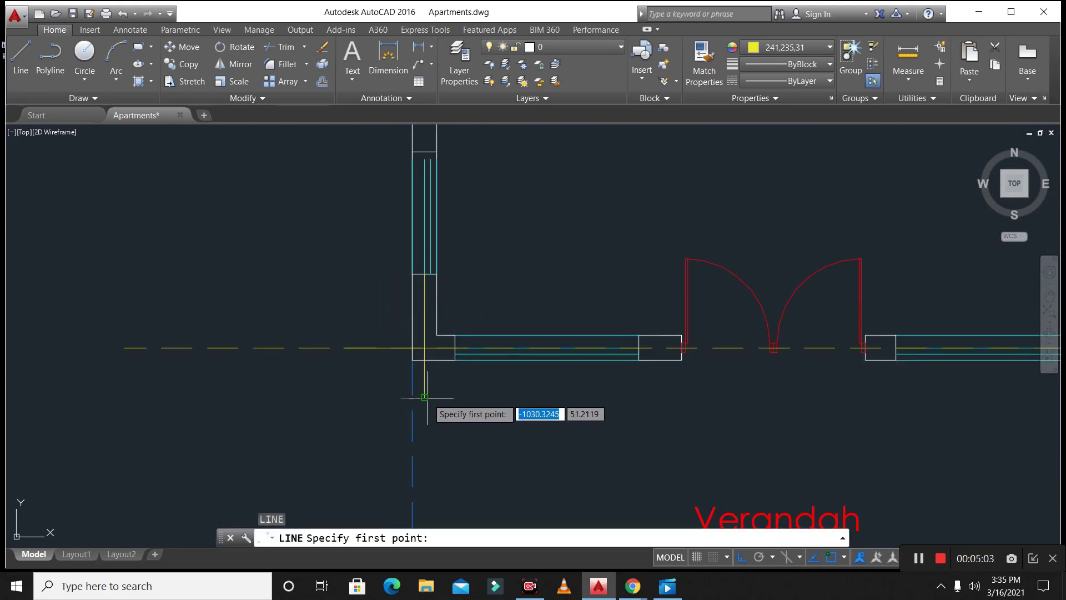
click(425, 348)
scroll(411, 344, down, 3)
key(Escape)
key(Escape)
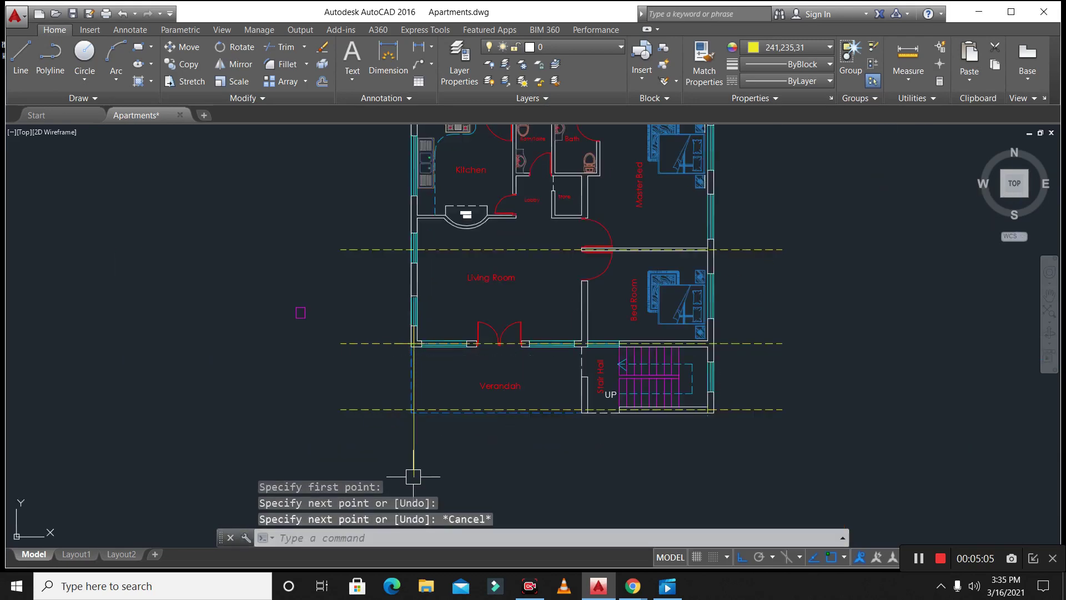
scroll(422, 398, down, 2)
scroll(418, 371, up, 4)
key(Escape)
key(Escape)
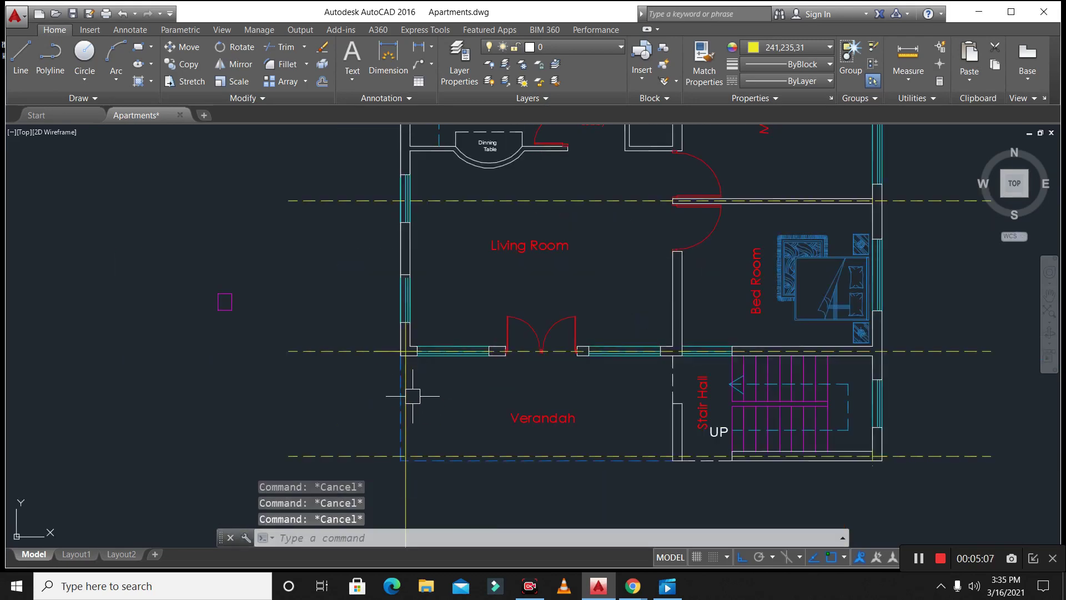
- Draw a vertical line from the same corner intersection up along the middle of the west wall to beyond the Balcony
scroll(426, 443, down, 2)
key(space)
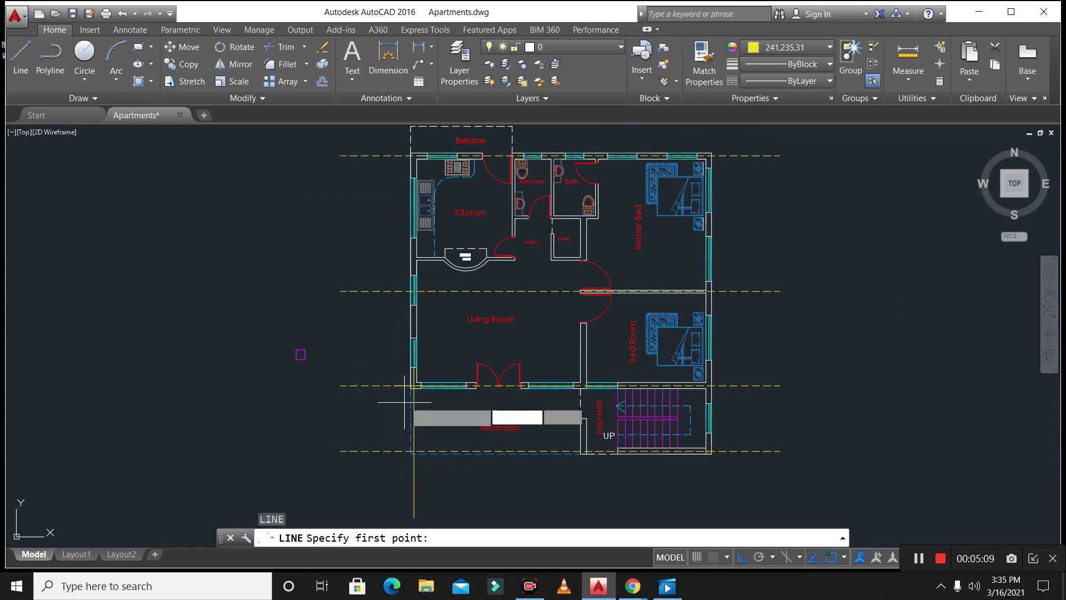
scroll(413, 385, up, 4)
click(413, 386)
scroll(413, 385, down, 4)
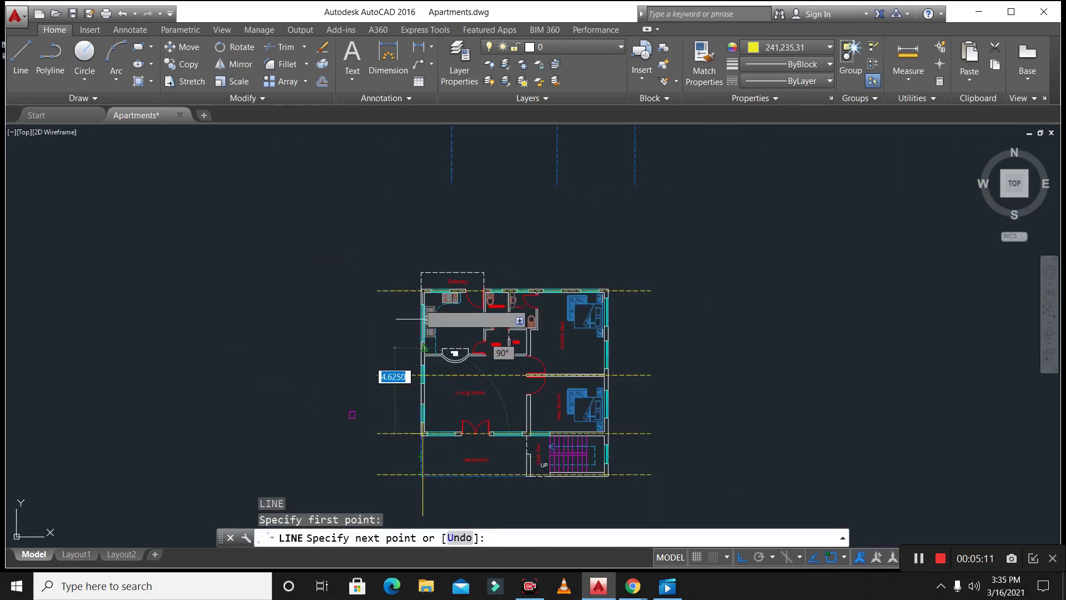
scroll(422, 278, up, 4)
click(428, 178)
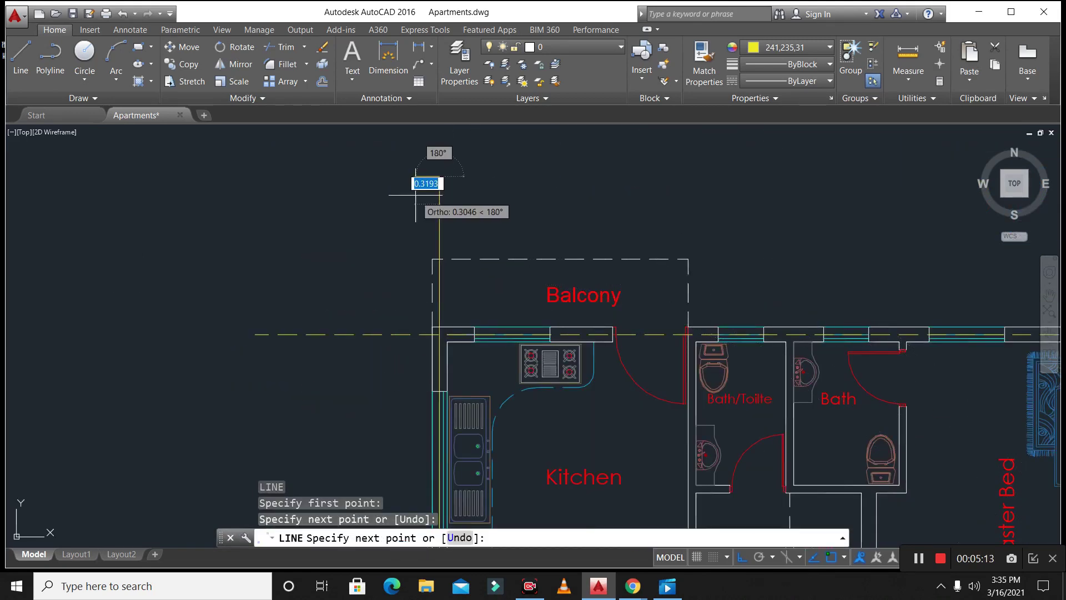
scroll(465, 209, down, 2)
key(Escape)
key(Escape)
- Join the three collinear vertical lines along the west wall into one line
scroll(428, 209, down, 3)
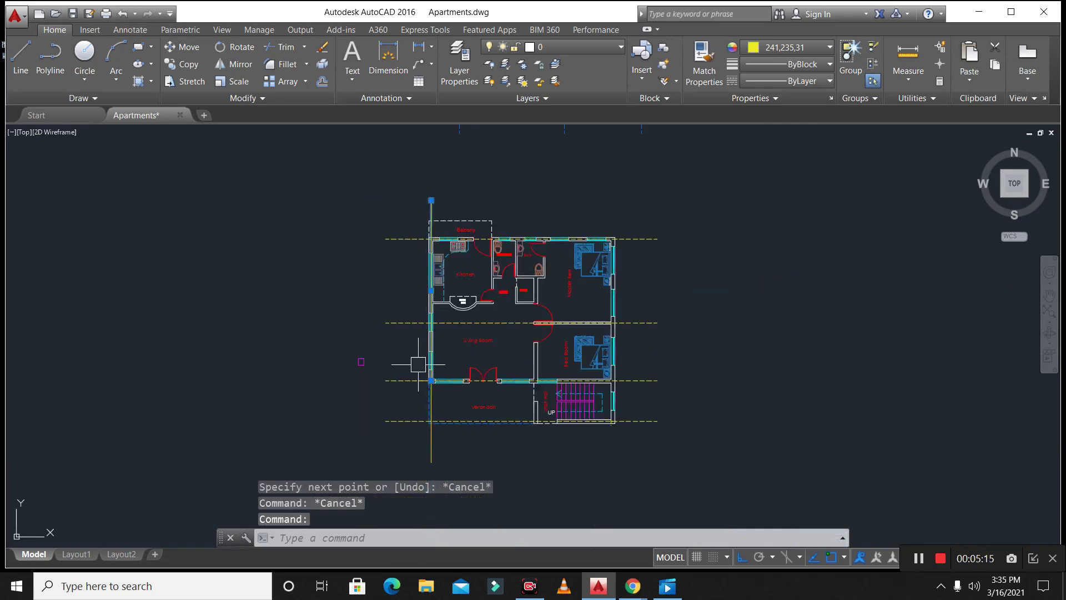
scroll(409, 432, up, 3)
click(419, 375)
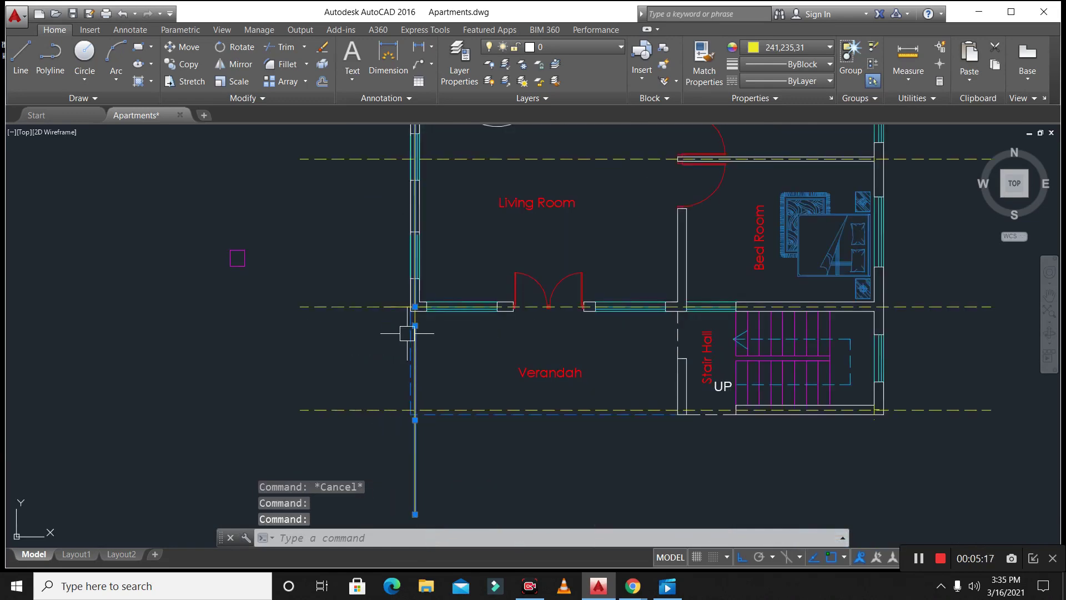
scroll(407, 333, up, 6)
text(j)
key(Return)
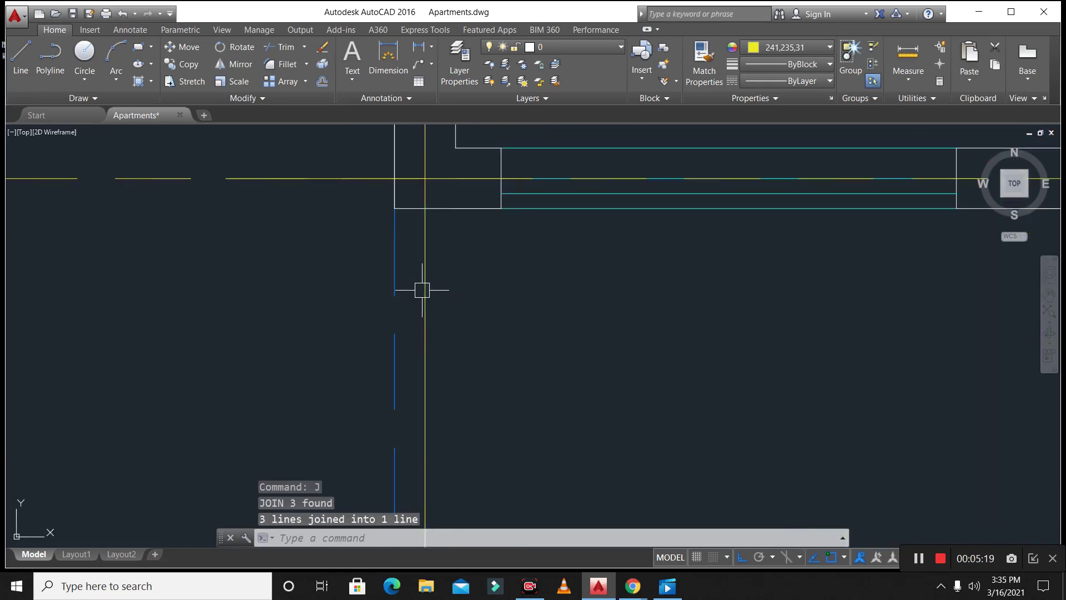
scroll(422, 312, down, 2)
key(Escape)
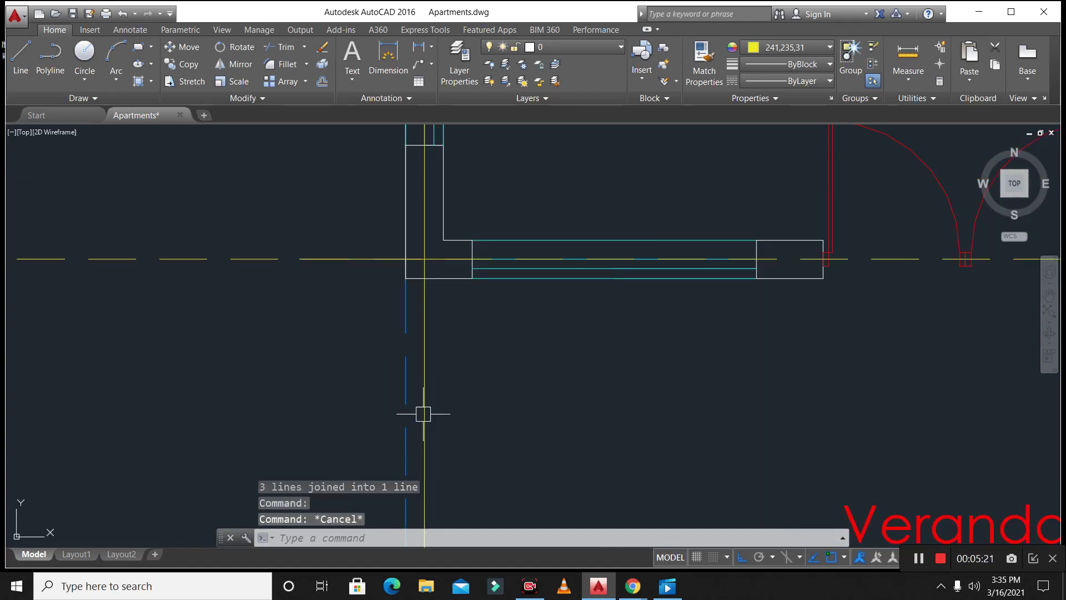
- Change the joined vertical centreline of the west wall to a dashed linetype
click(830, 153)
click(810, 81)
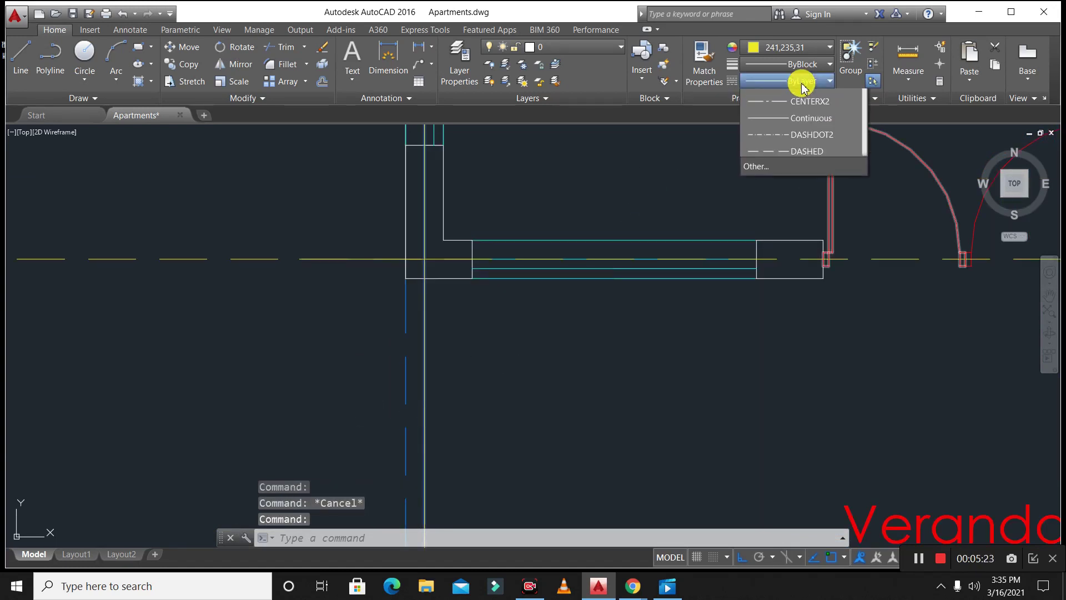
scroll(783, 233, down, 3)
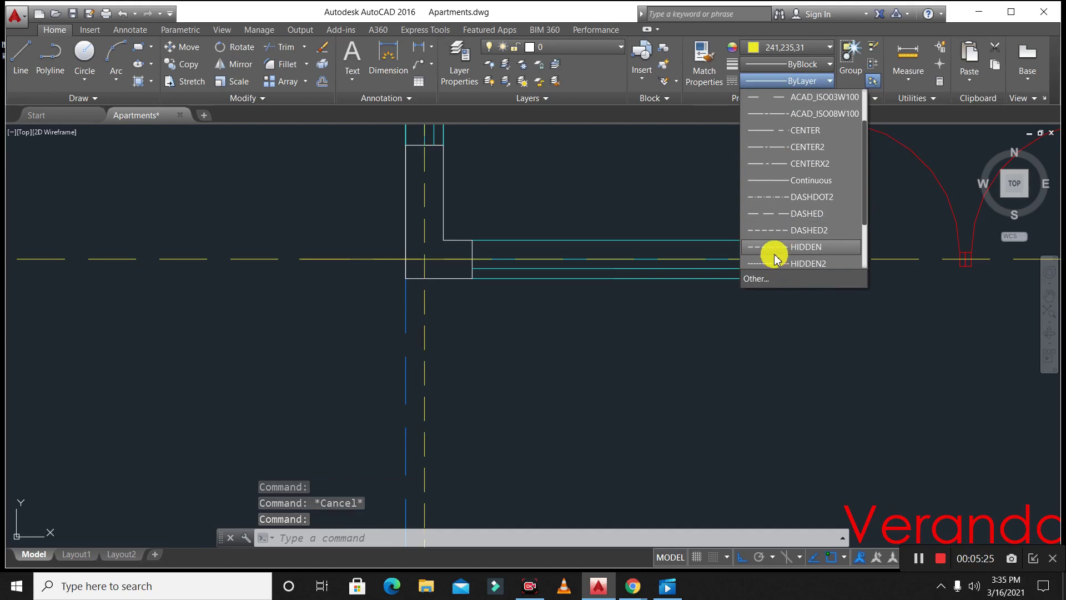
key(Escape)
scroll(292, 447, down, 6)
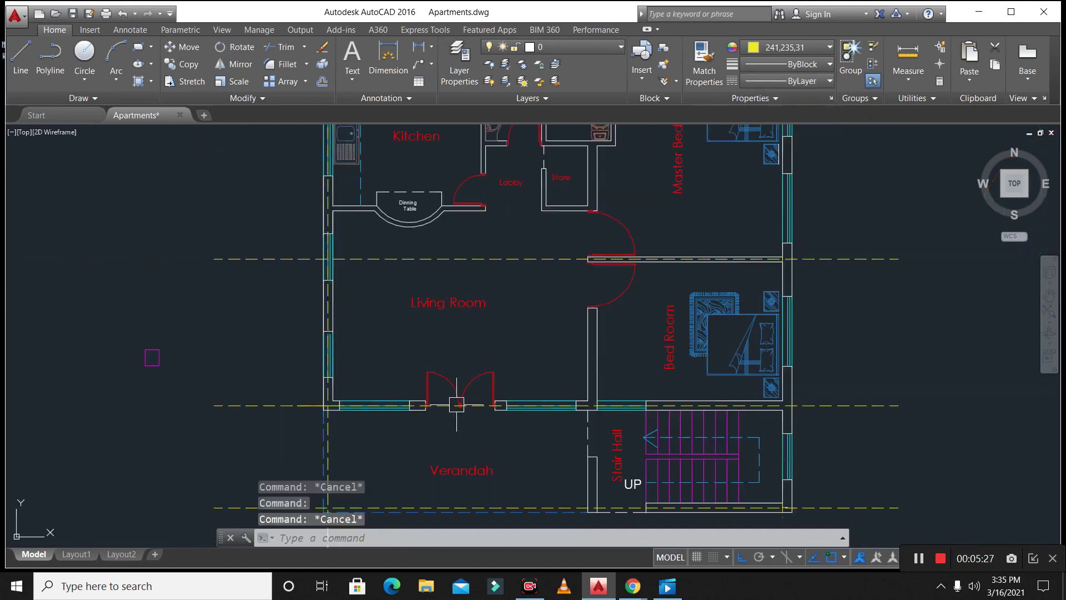
scroll(421, 424, up, 5)
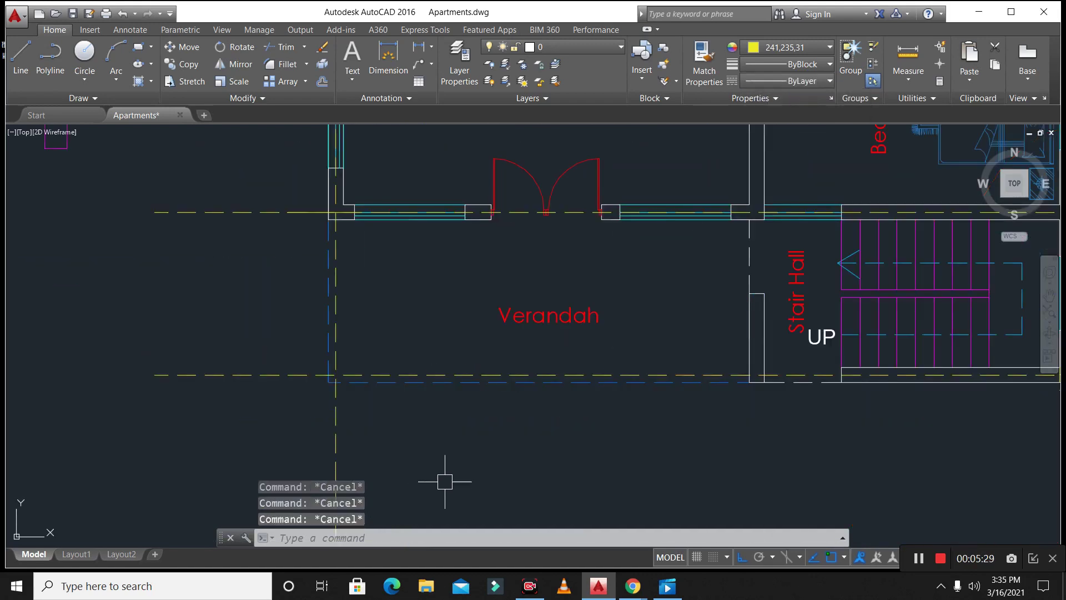
- Draw a short vertical guide line down from the midpoint of the upper end of the wall between the Verandah and Stair Hall
text(l)
key(Return)
scroll(772, 295, up, 2)
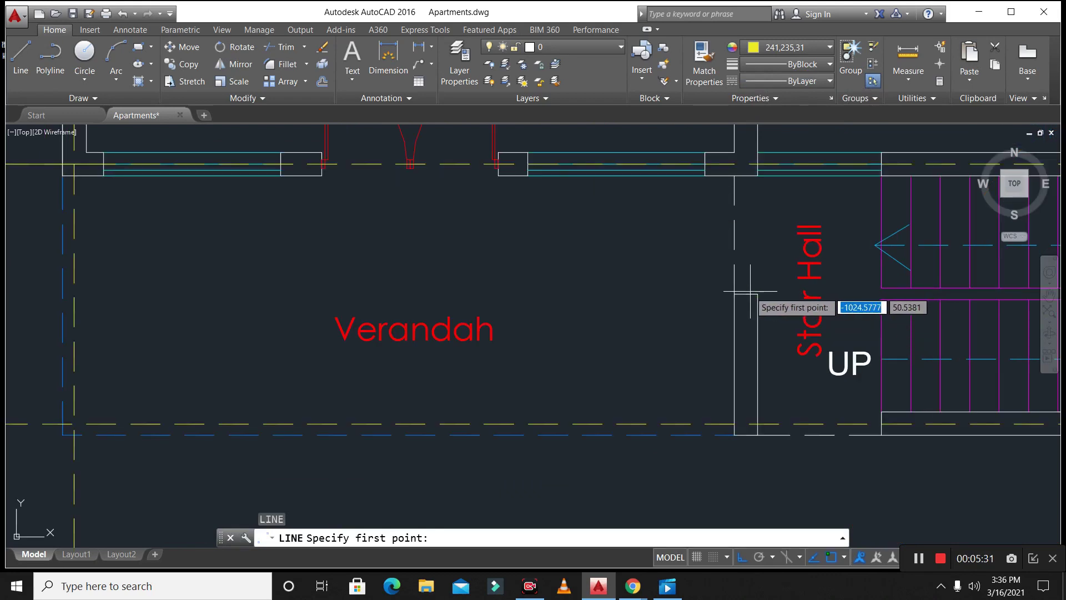
click(746, 291)
click(746, 336)
key(Escape)
key(Escape)
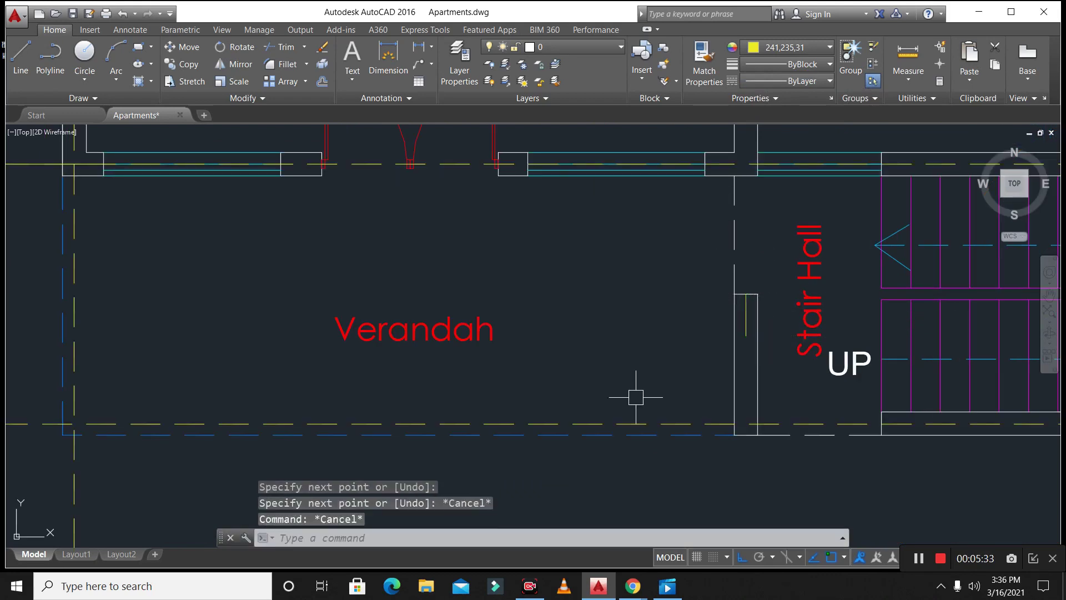
- Copy the west wall's dashed vertical centreline onto the middle of the wall between the Verandah and Stair Hall
key(Return)
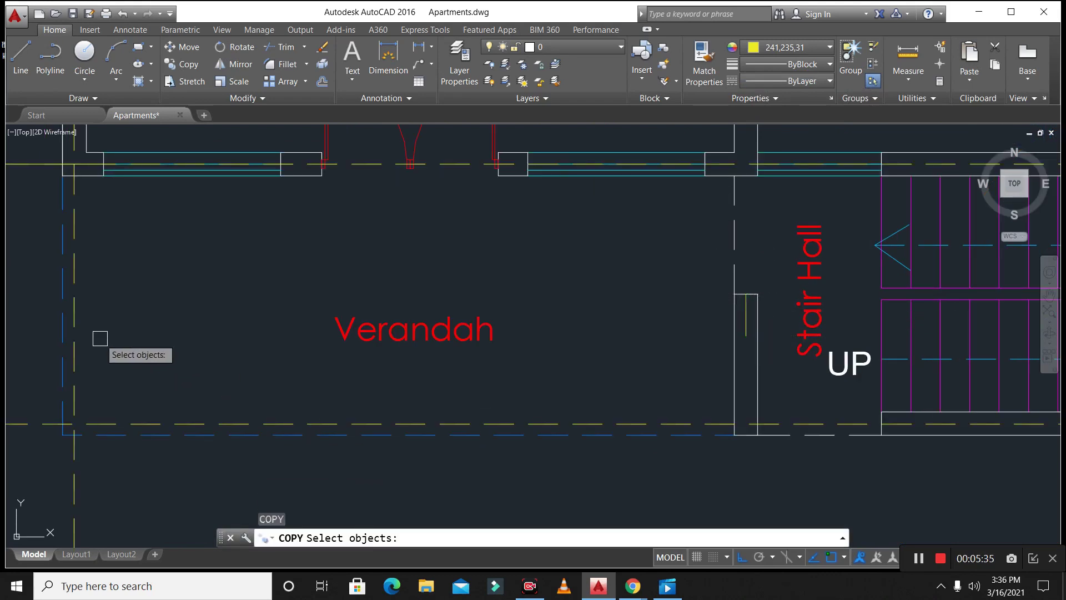
click(74, 342)
key(Return)
click(84, 327)
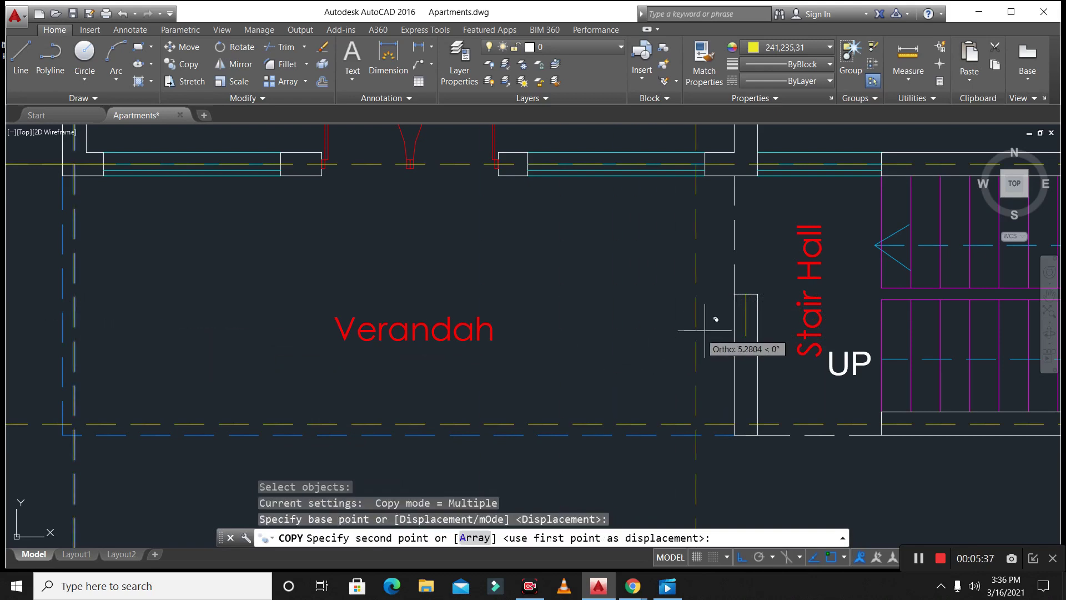
click(746, 303)
scroll(494, 397, down, 4)
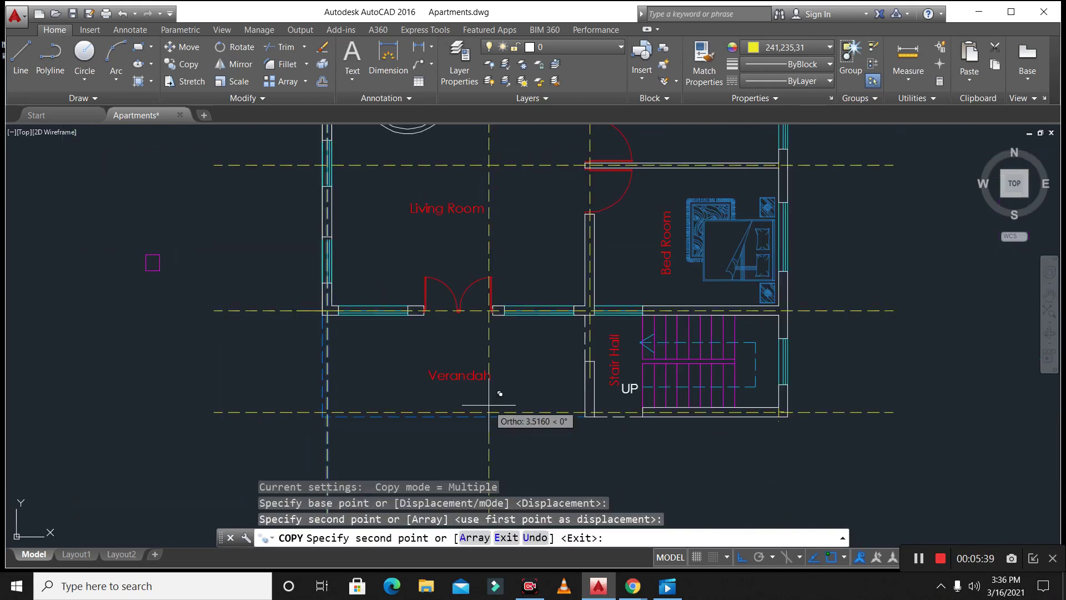
scroll(821, 409, up, 3)
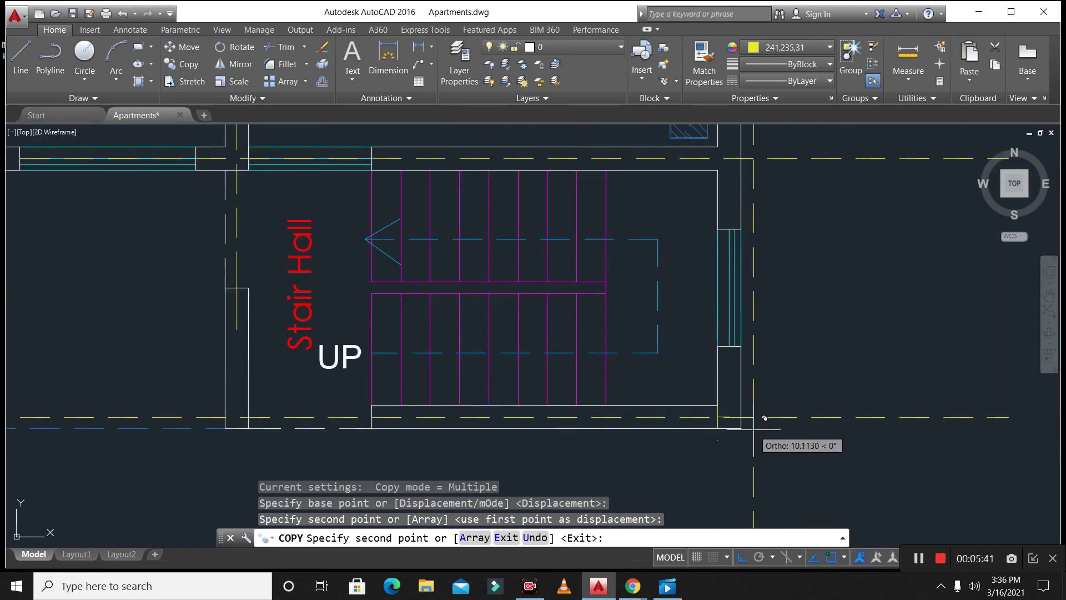
scroll(753, 428, down, 4)
scroll(722, 350, up, 5)
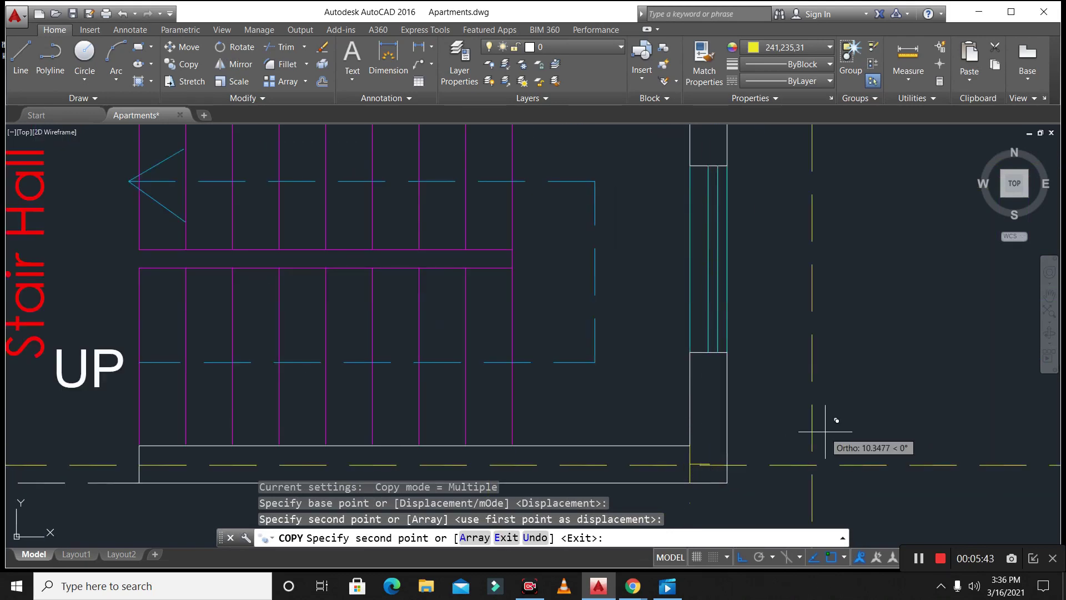
key(Escape)
- Draw a short vertical guide line in the east wall, down from the middle of the Stair Hall window's lower end
text(l)
key(Return)
click(707, 352)
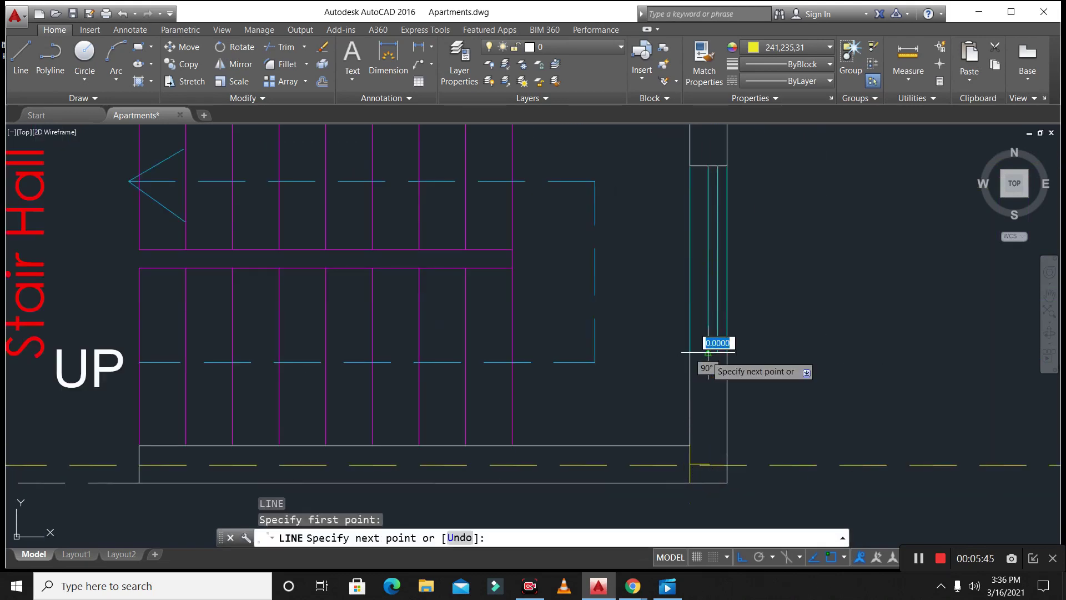
click(708, 439)
key(Escape)
key(Escape)
- Copy the interior wall's dashed vertical centreline onto the middle of the east wall
text(co)
key(Return)
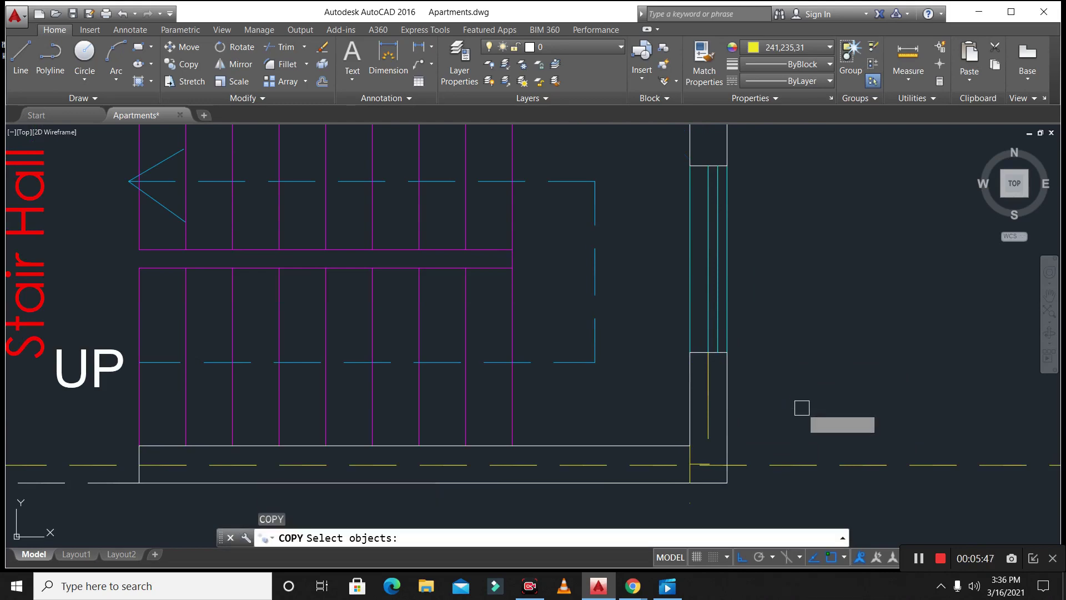
scroll(801, 408, down, 6)
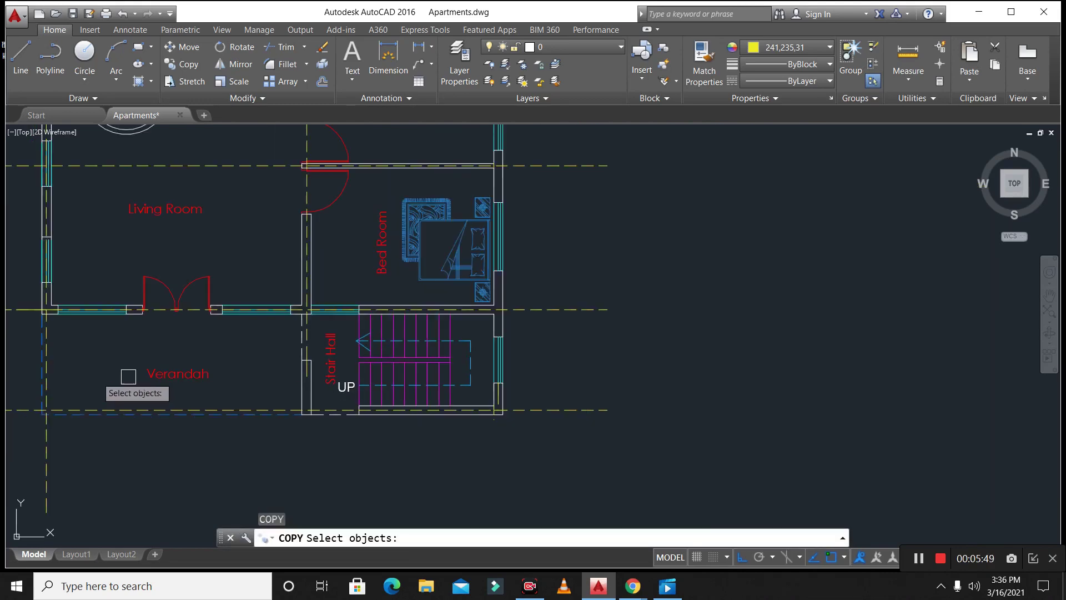
scroll(71, 386, up, 4)
scroll(381, 402, down, 4)
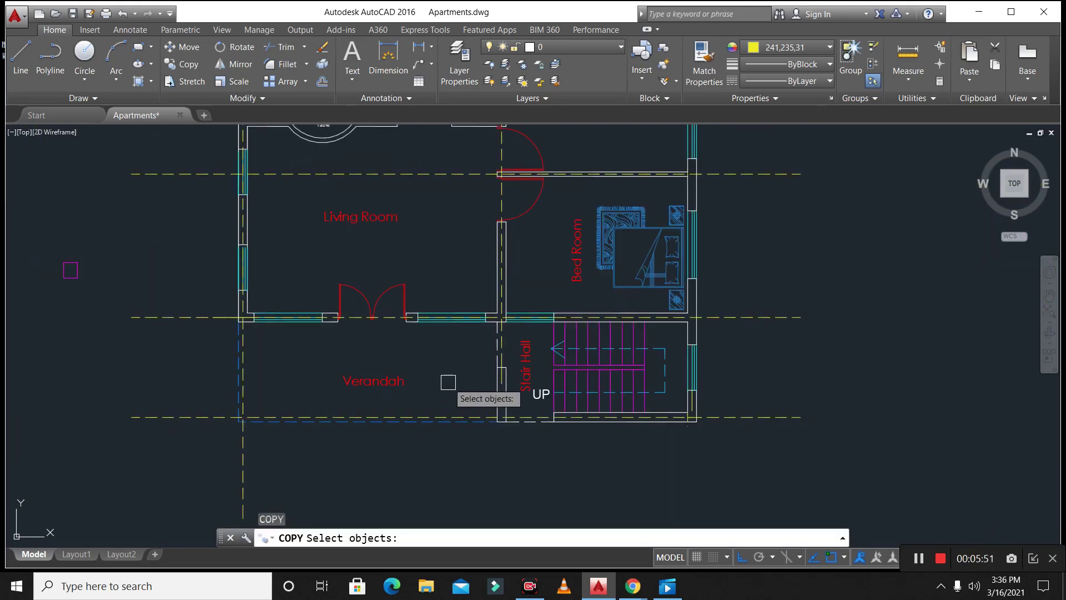
scroll(504, 381, up, 4)
click(497, 312)
key(Return)
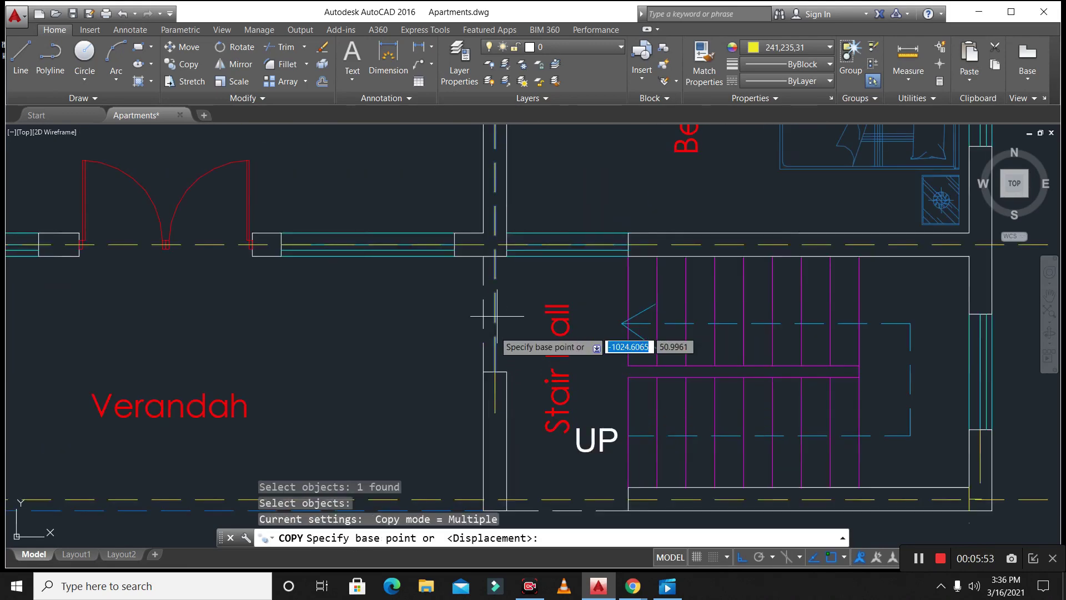
click(482, 358)
scroll(478, 382, down, 2)
scroll(801, 430, up, 4)
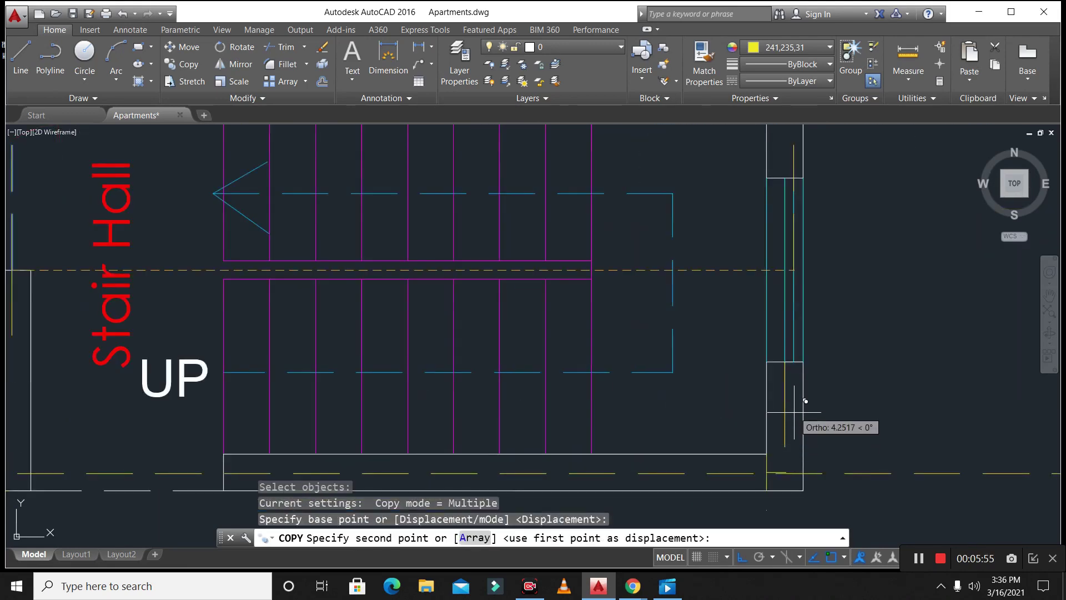
click(792, 356)
scroll(716, 311, down, 4)
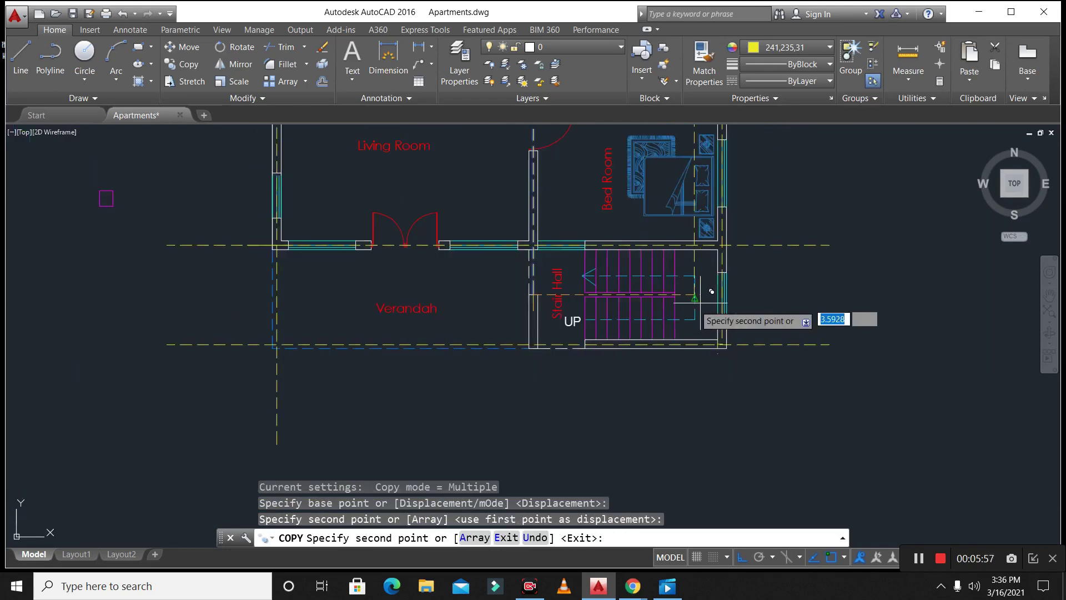
key(Escape)
key(Escape)
key(Escape)
- Draw a horizontal boundary line below the floor plan, crossing the west centreline and running past the east wall
text(l)
key(Return)
click(198, 418)
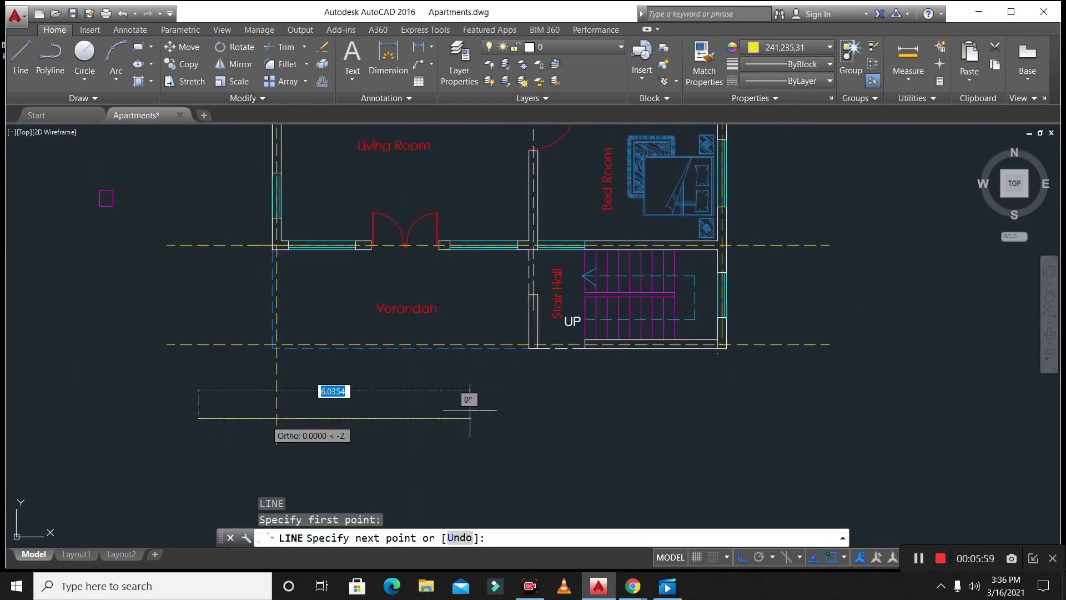
click(882, 418)
key(Escape)
- Extend the vertical centrelines of the interior wall and east wall down to the horizontal boundary line
text(ex)
key(Return)
key(Return)
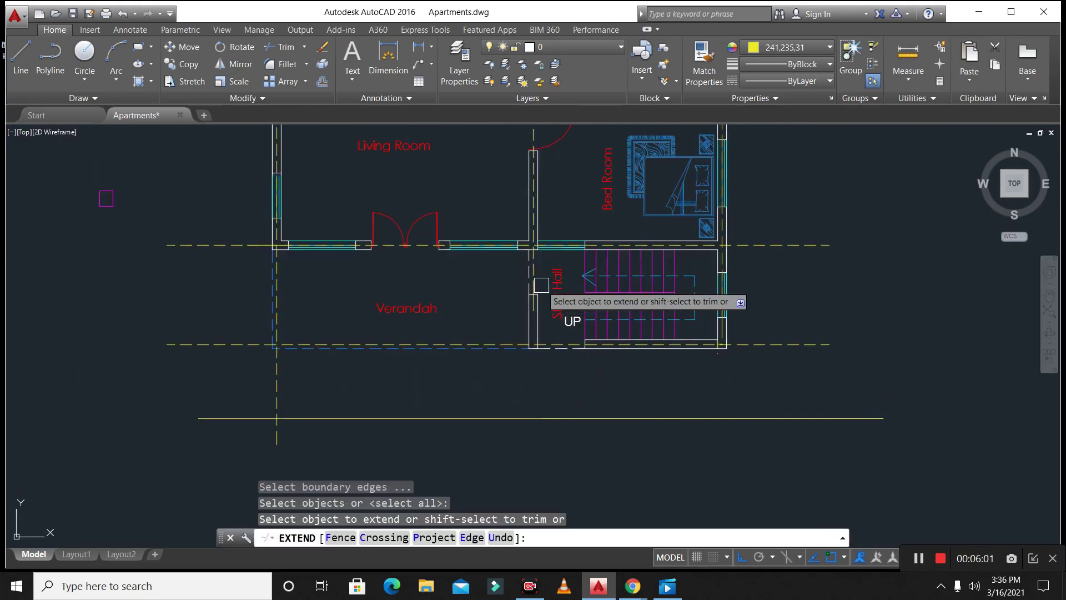
click(535, 285)
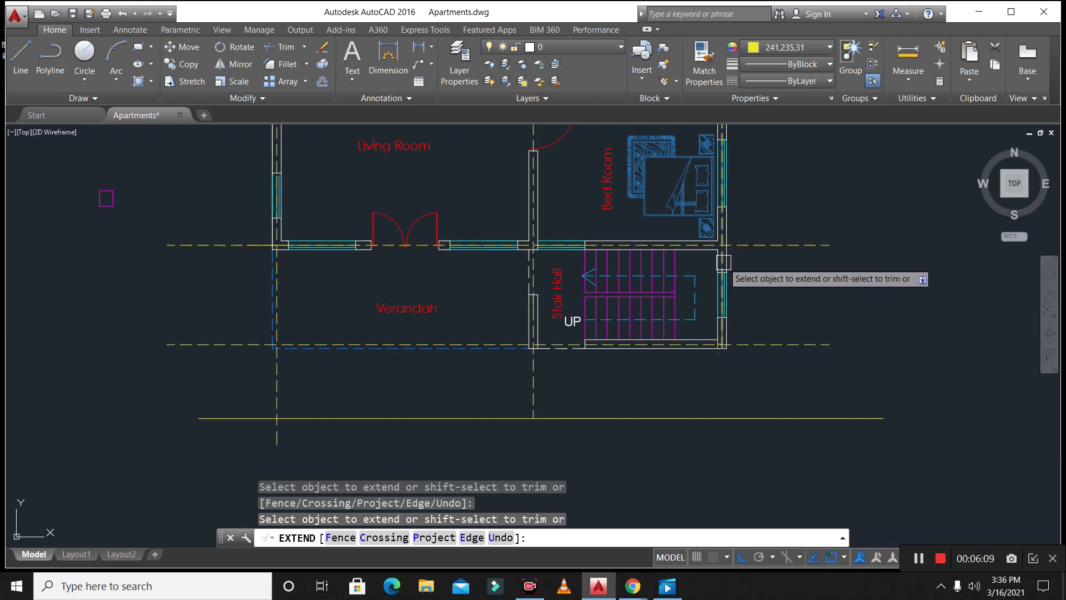
key(Escape)
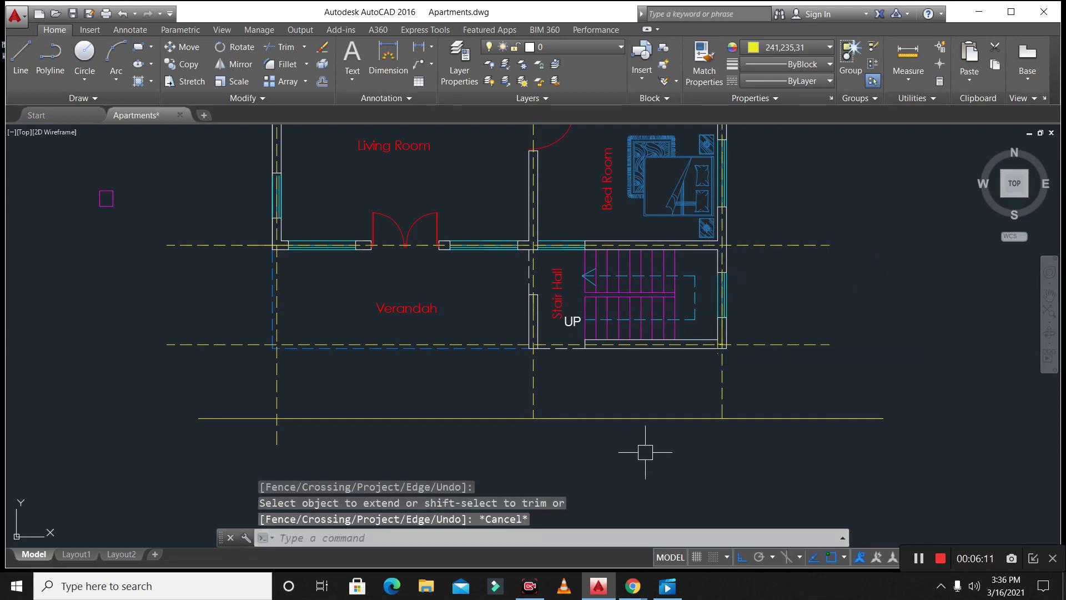
- Trim the west centreline's overhang below the horizontal boundary line and erase that boundary line
text(tr)
key(Return)
key(Return)
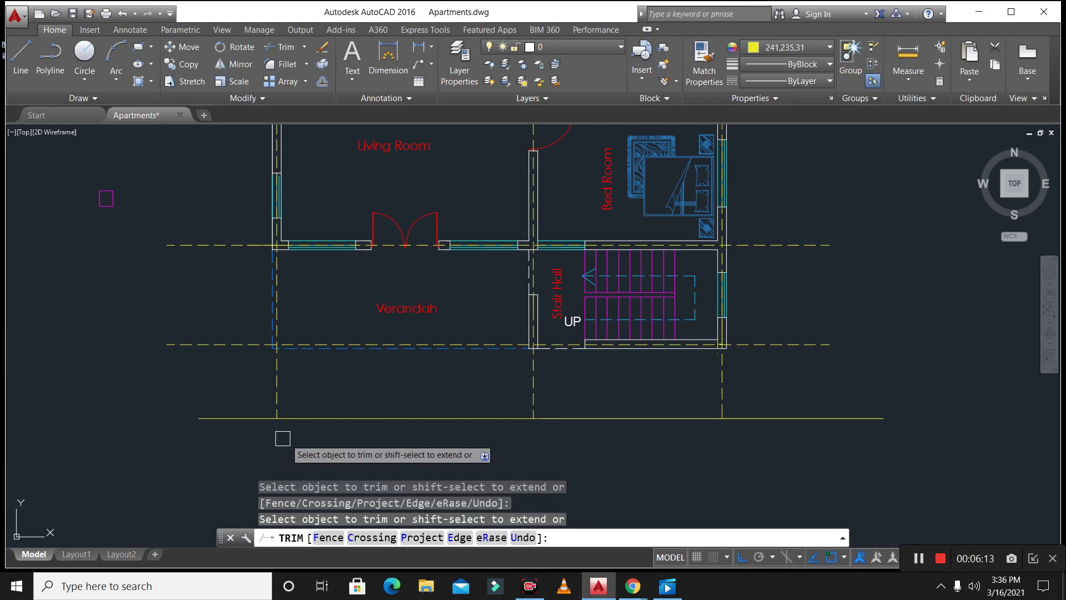
key(Escape)
click(414, 433)
click(395, 402)
text(e)
key(Return)
scroll(445, 459, down, 5)
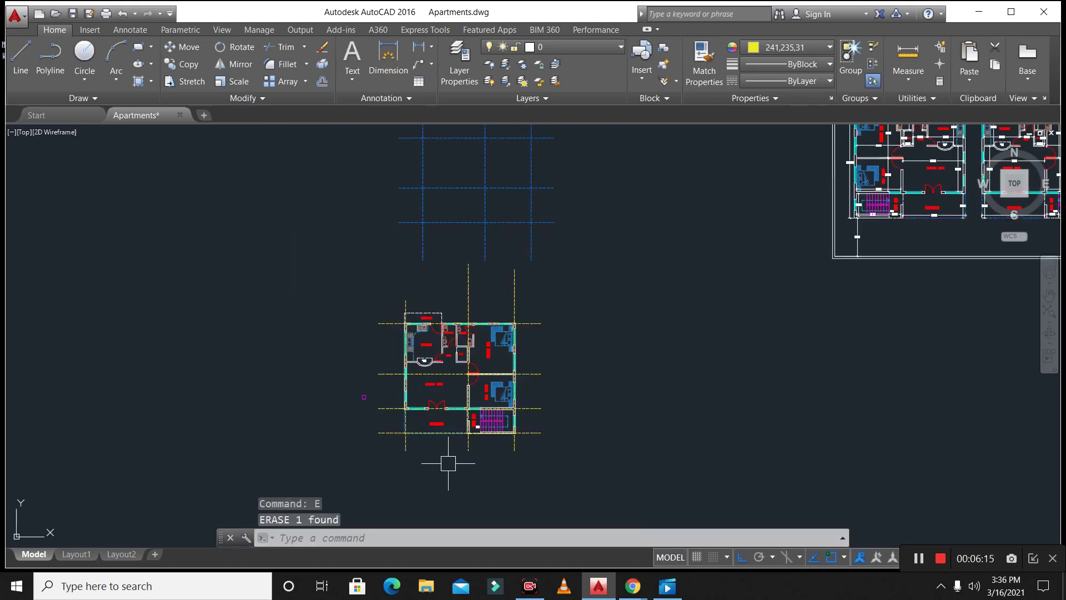
- Draw a horizontal boundary line above the plan from the west centreline's upper end to beyond the east centreline
text(l)
key(Return)
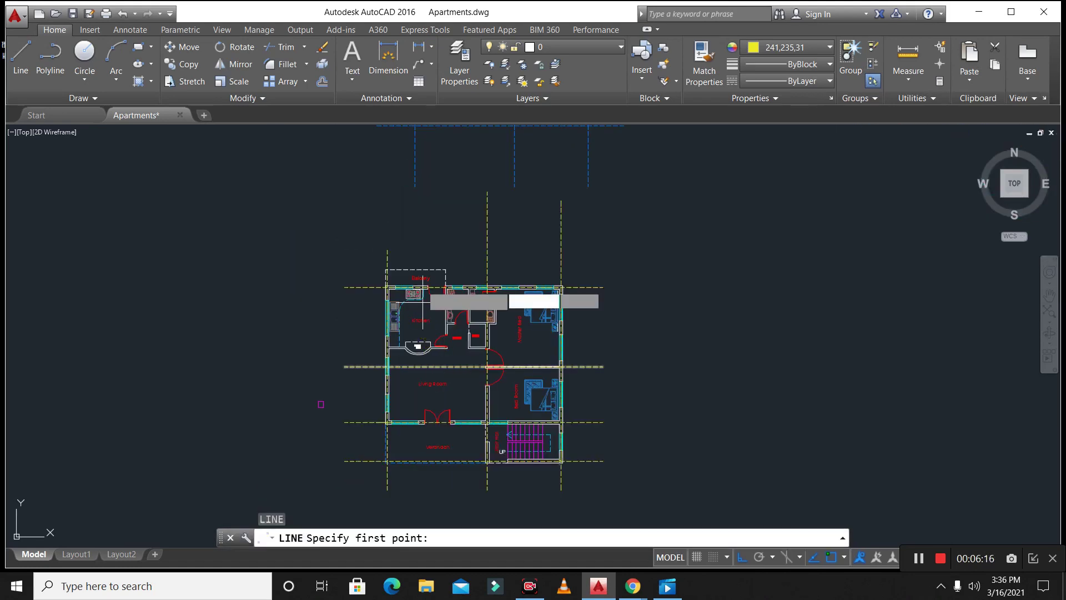
click(387, 251)
click(615, 256)
key(Escape)
key(Escape)
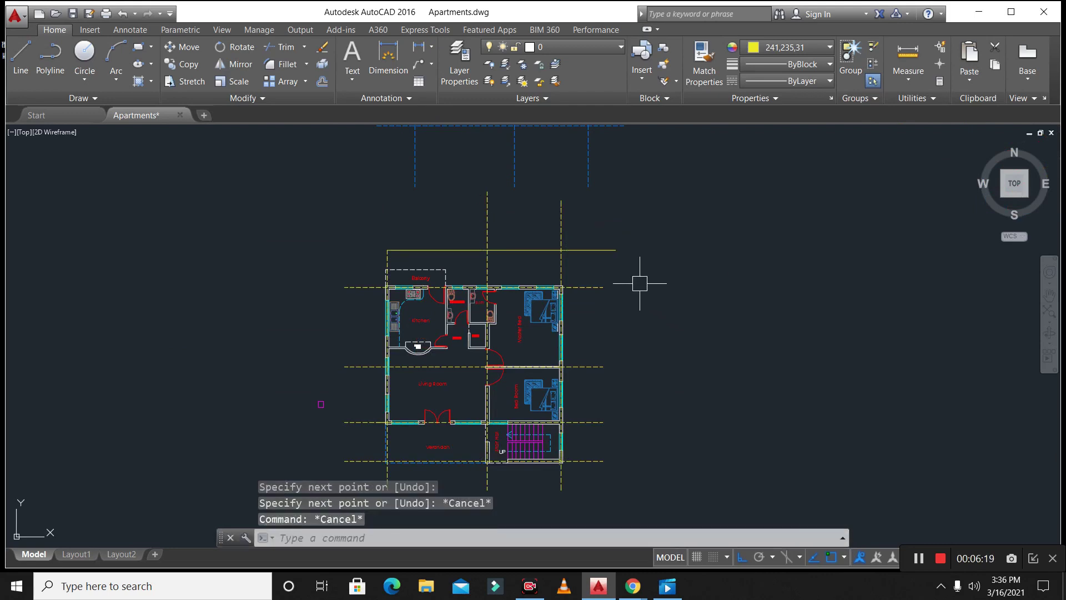
- Trim the interior and east vertical centrelines above the upper boundary line and erase that boundary line
text(tr)
key(Return)
key(Return)
click(578, 230)
click(458, 216)
key(Escape)
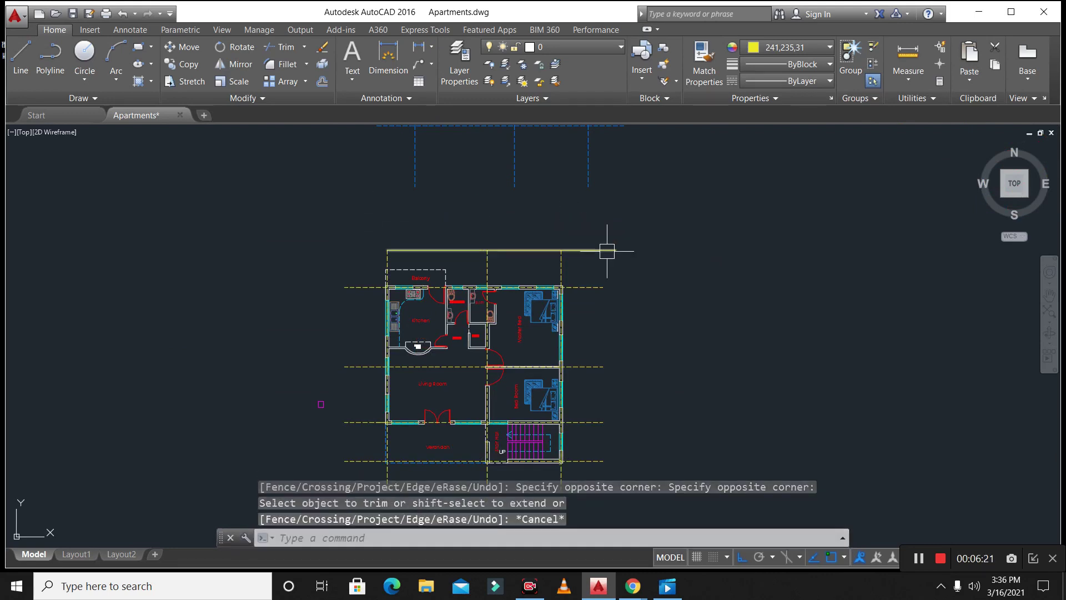
click(611, 255)
text(e)
key(Return)
scroll(444, 269, up, 4)
key(Escape)
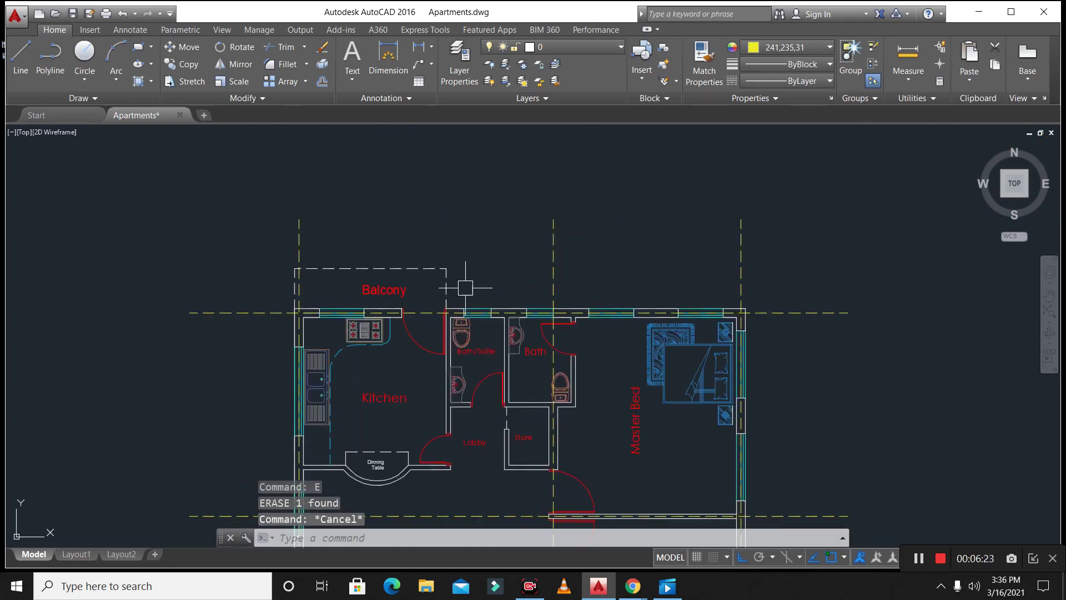
- Erase the white dashed outline around the Balcony
click(469, 294)
click(435, 243)
text(e)
key(Return)
scroll(288, 278, up, 4)
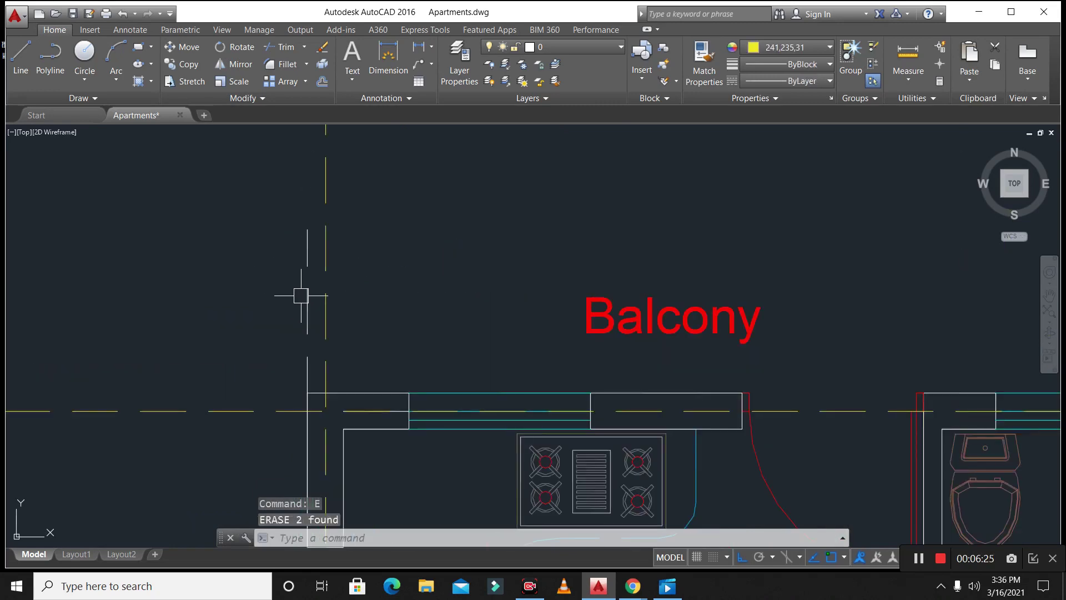
click(307, 302)
text(e)
key(Return)
scroll(328, 296, down, 4)
scroll(335, 297, down, 4)
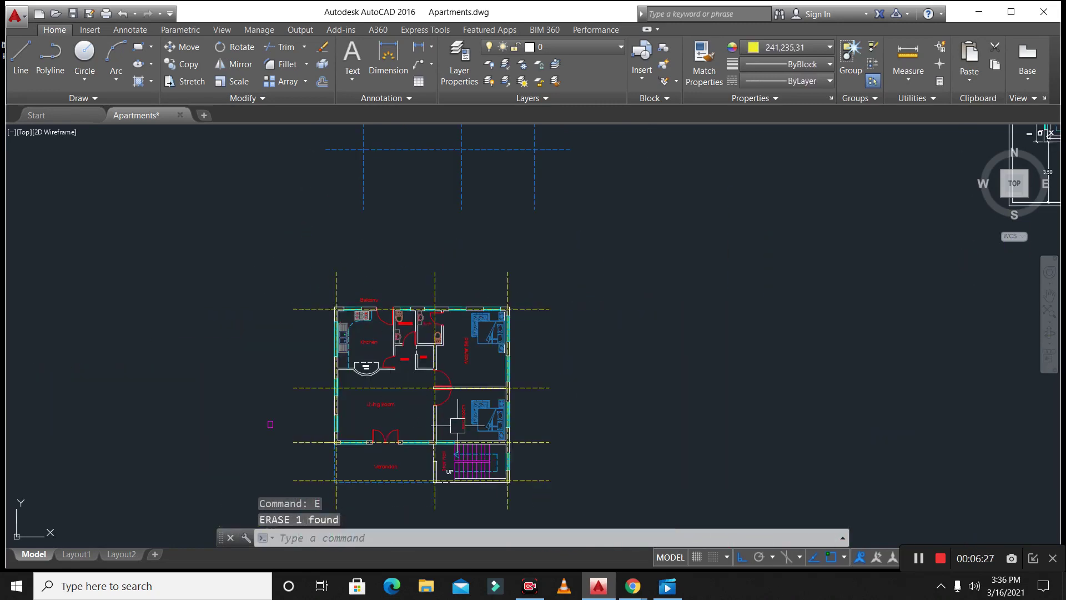
- Copy all four horizontal and three vertical dashed centrelines horizontally to the empty area east of the floor plan
key(Escape)
key(Escape)
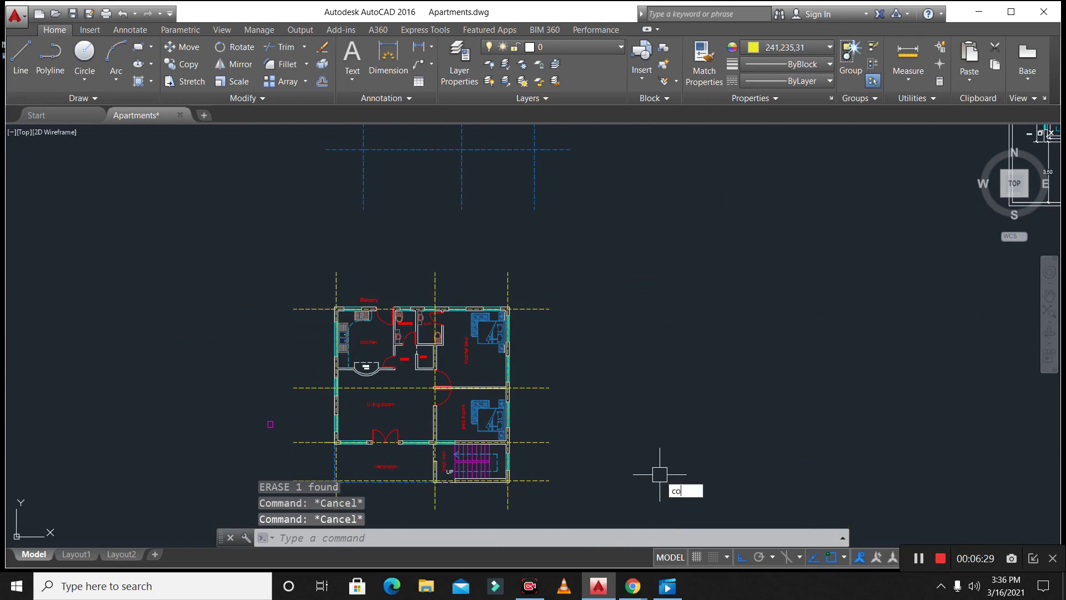
text(co)
key(Return)
click(511, 500)
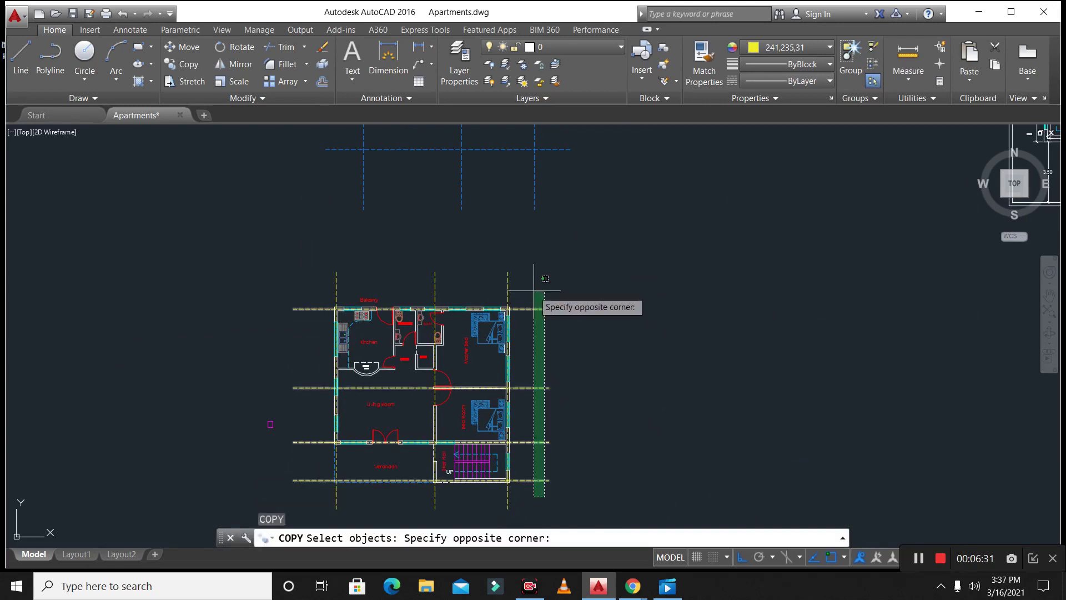
click(552, 292)
click(555, 290)
click(253, 287)
scroll(411, 339, down, 3)
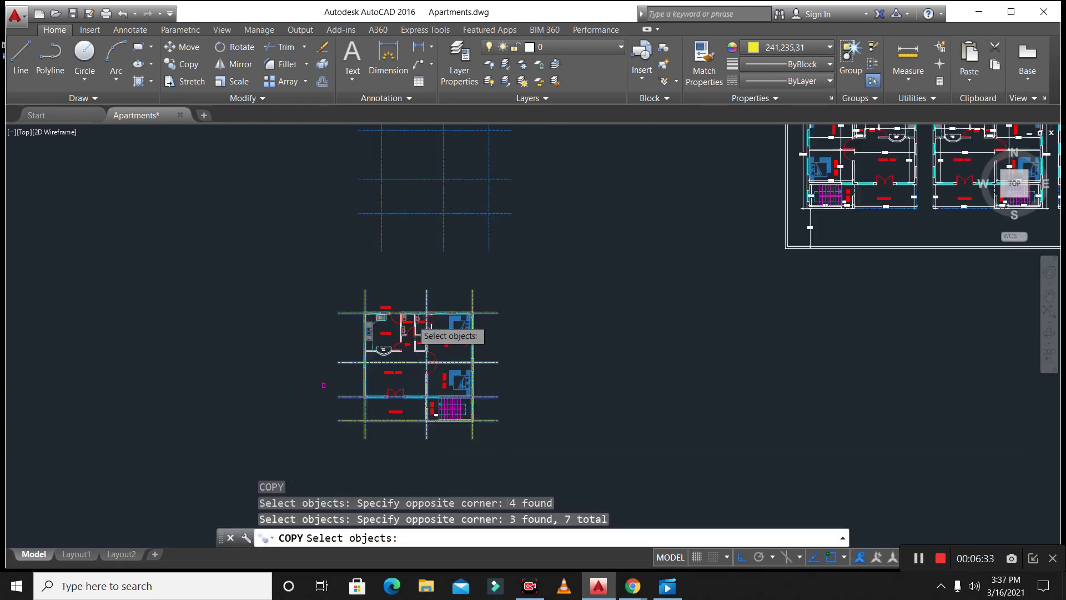
key(Return)
click(397, 362)
click(552, 375)
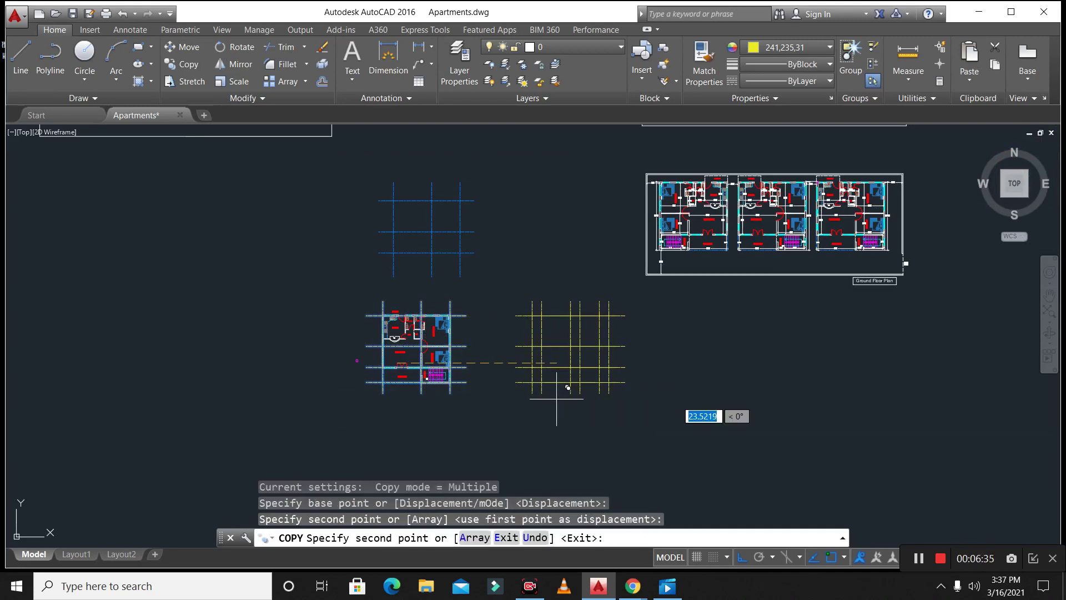
key(Escape)
scroll(556, 376, up, 4)
scroll(544, 345, up, 2)
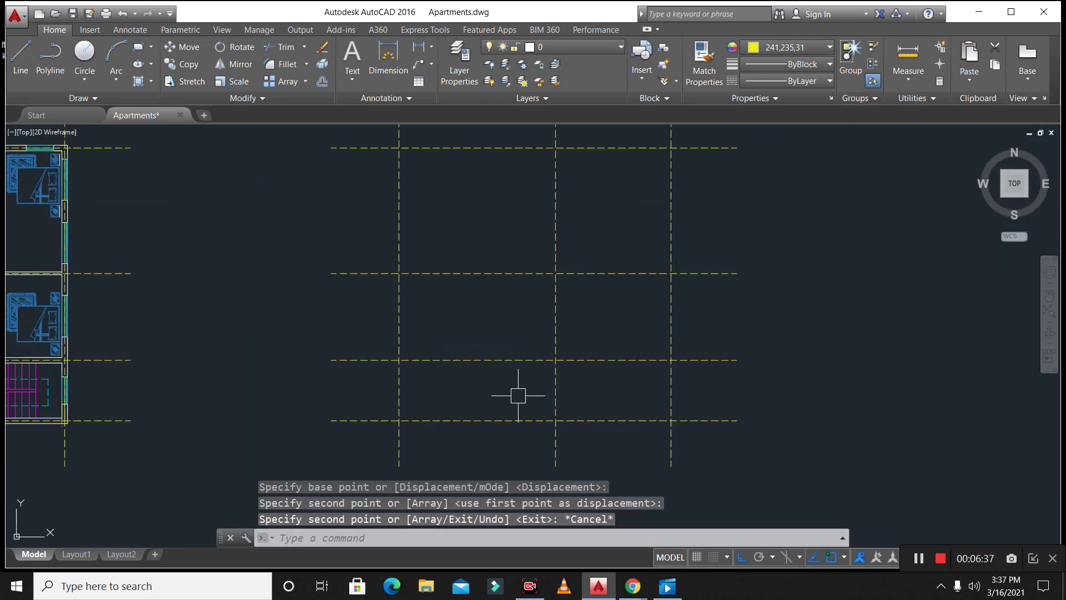
scroll(524, 397, down, 2)
scroll(543, 411, up, 2)
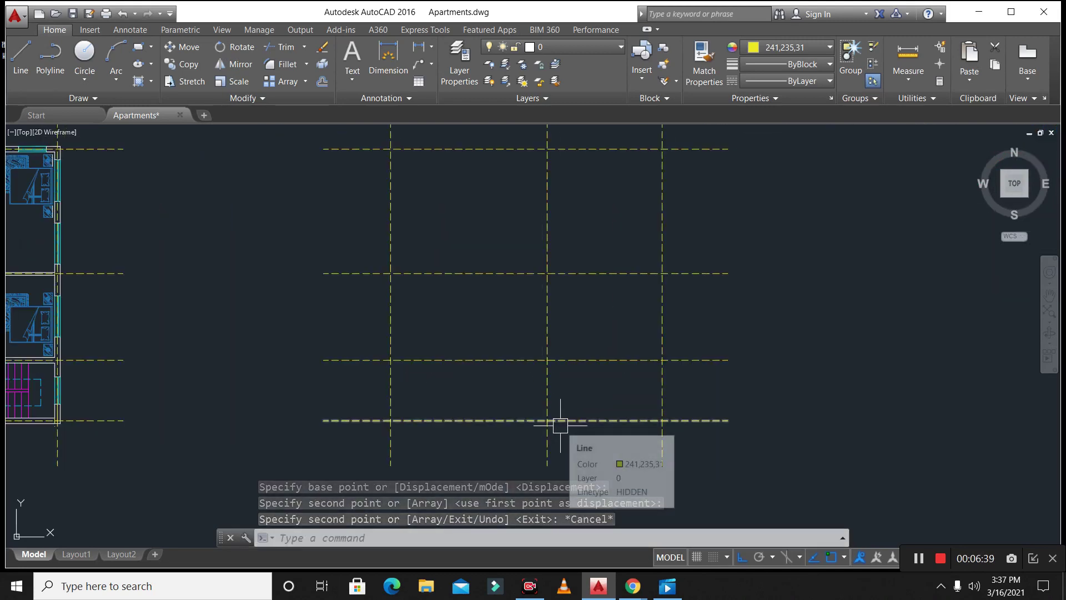
scroll(543, 428, down, 2)
scroll(547, 400, up, 2)
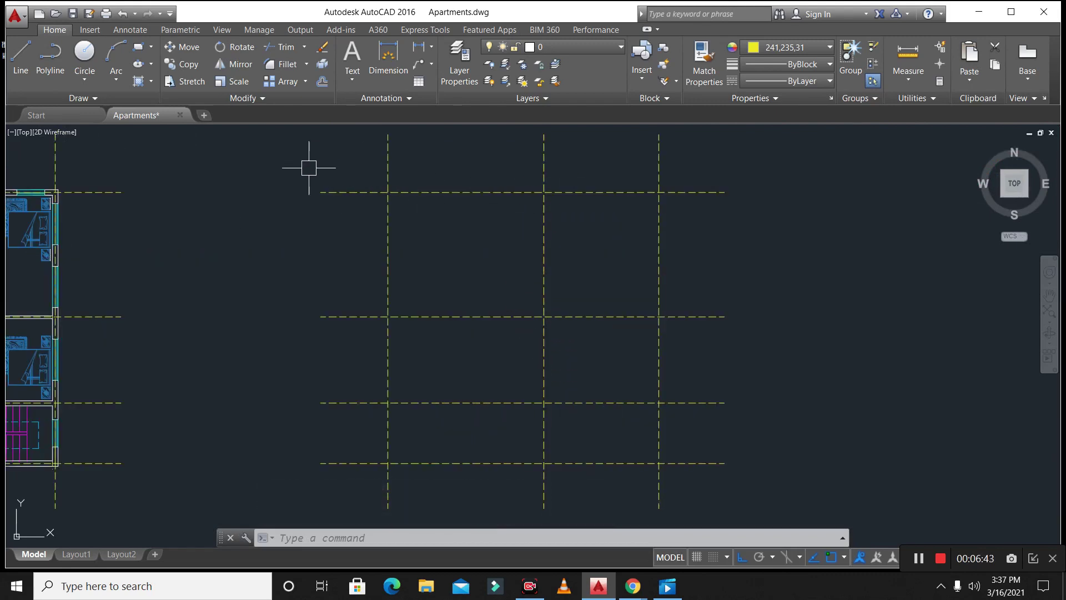
- Copy the column rectangle from west of the floor plan to the empty area just east of the copied grid
scroll(594, 308, down, 3)
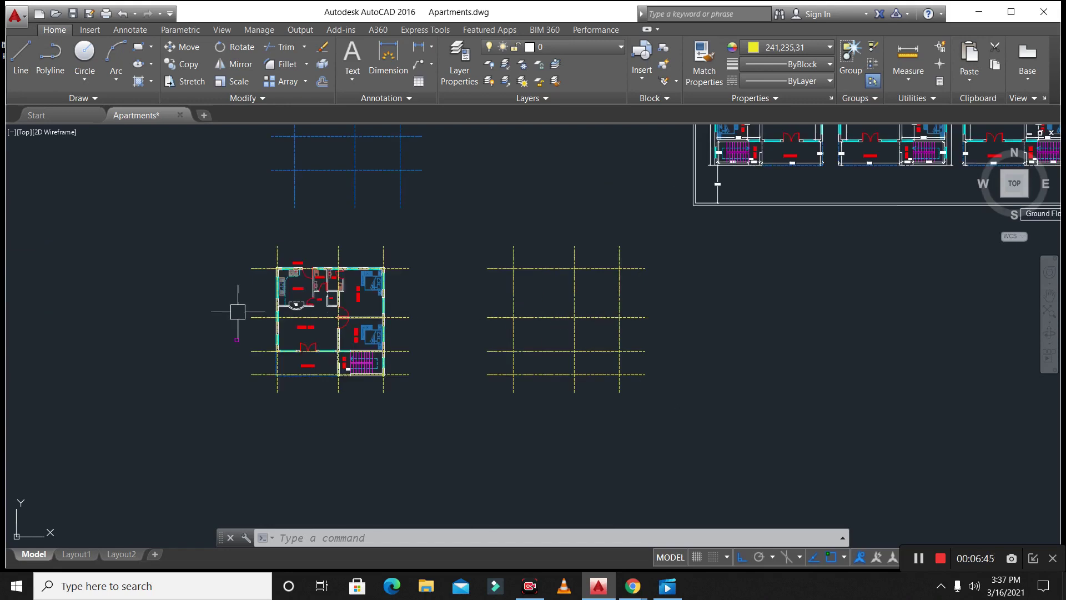
scroll(214, 355, up, 3)
key(Escape)
key(Escape)
text(co)
key(Return)
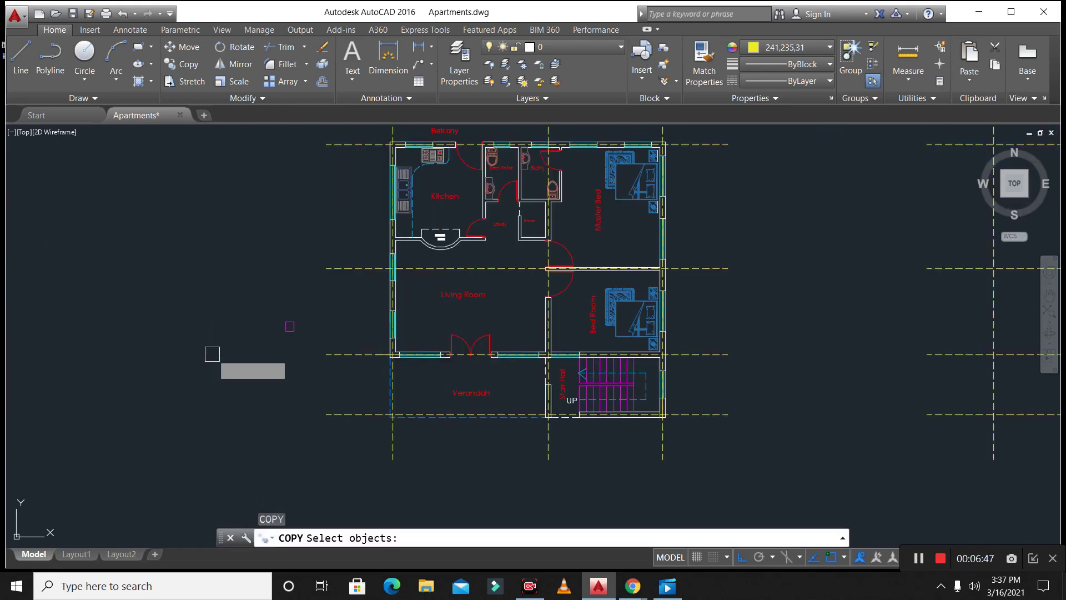
click(301, 353)
click(254, 297)
key(Return)
click(289, 326)
scroll(239, 371, down, 3)
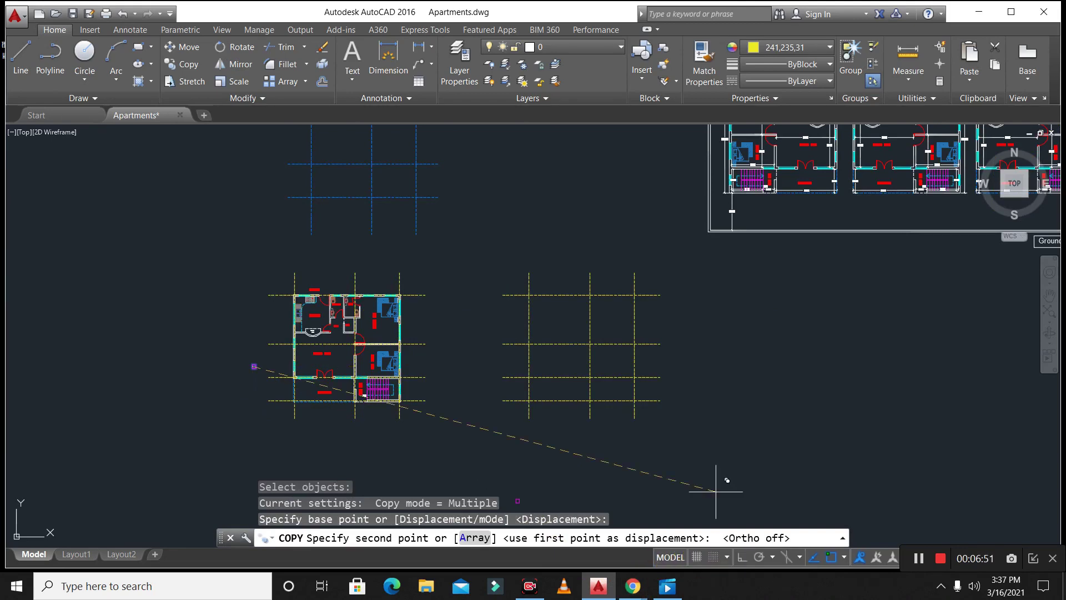
scroll(661, 283, up, 6)
click(688, 388)
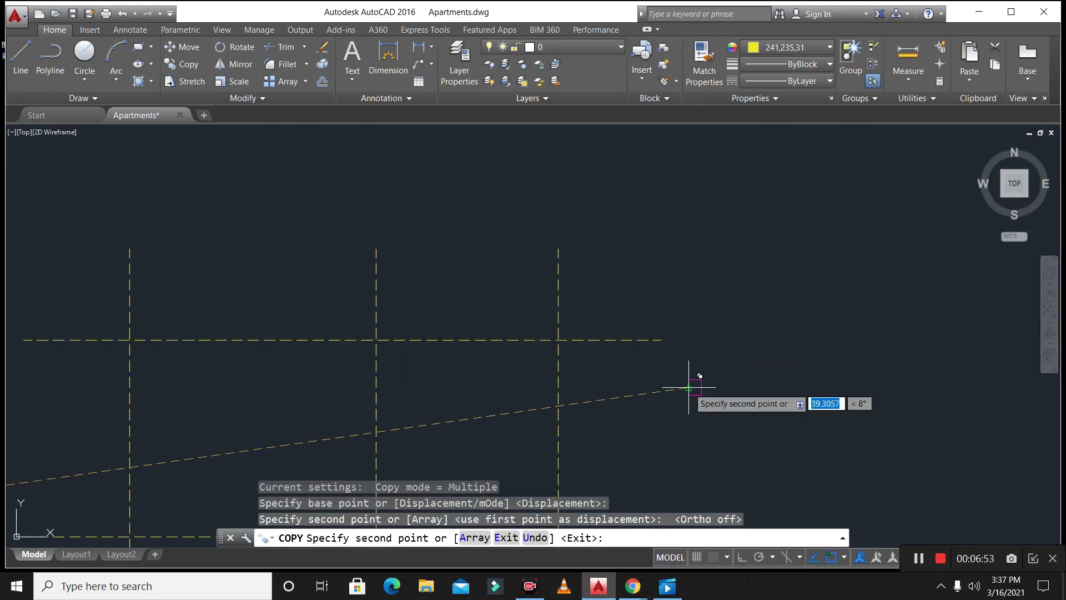
key(Escape)
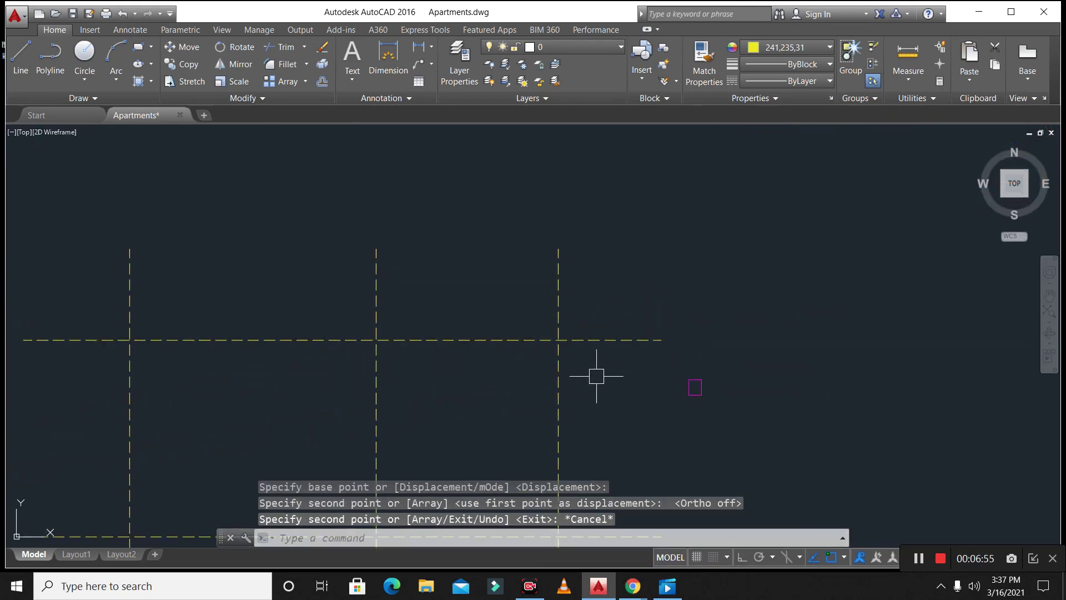
- Draw a horizontal and a vertical midline across the column rectangle copied east of the grid, crossing at its centre
scroll(695, 409, up, 2)
key(Escape)
key(Escape)
text(l)
key(Return)
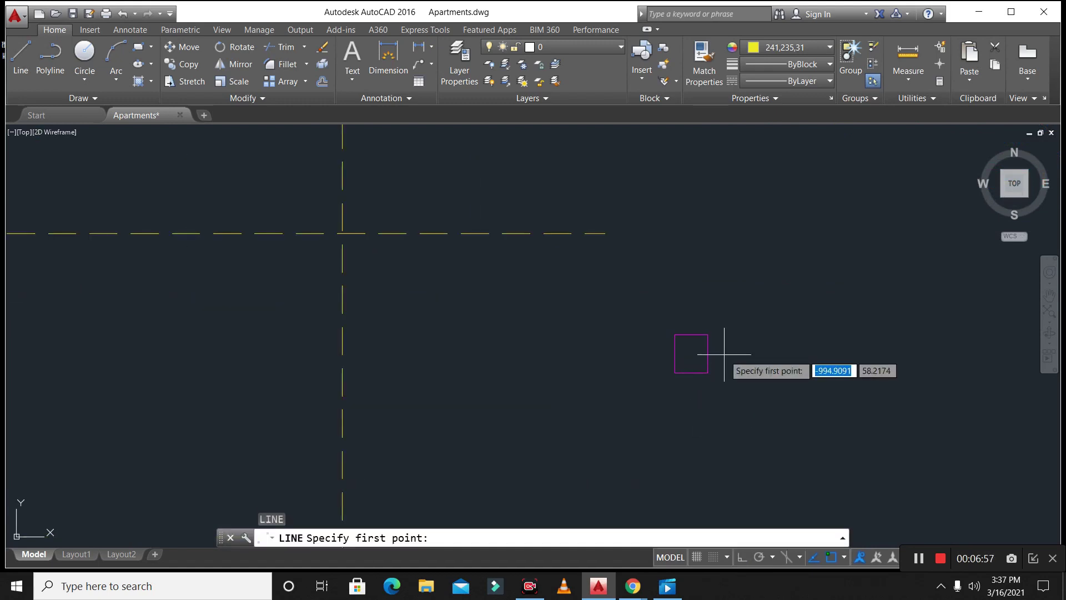
click(705, 358)
click(676, 355)
key(Return)
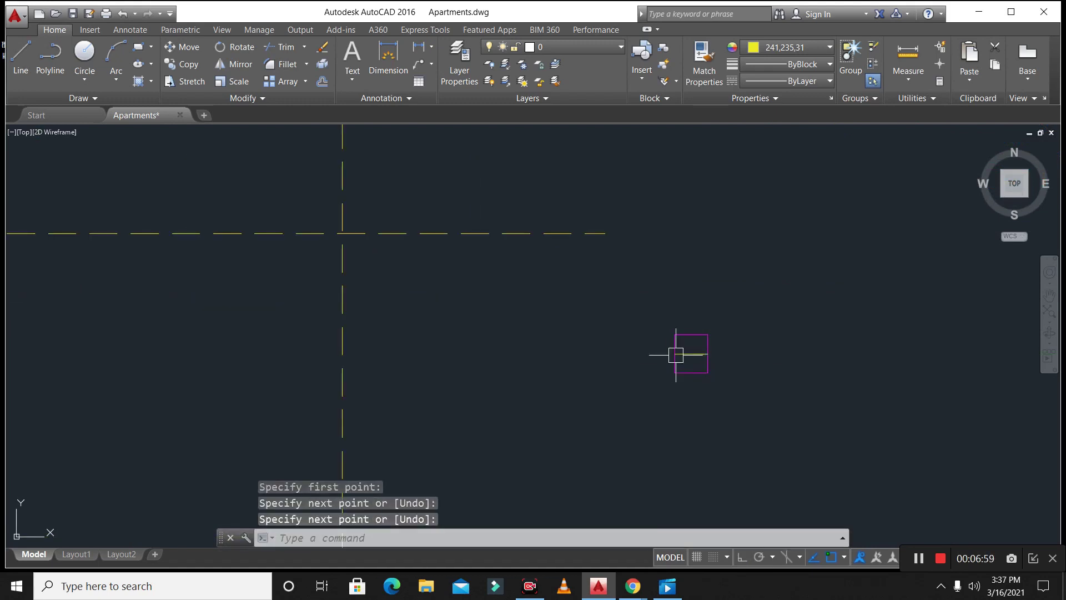
key(Return)
click(692, 337)
key(Escape)
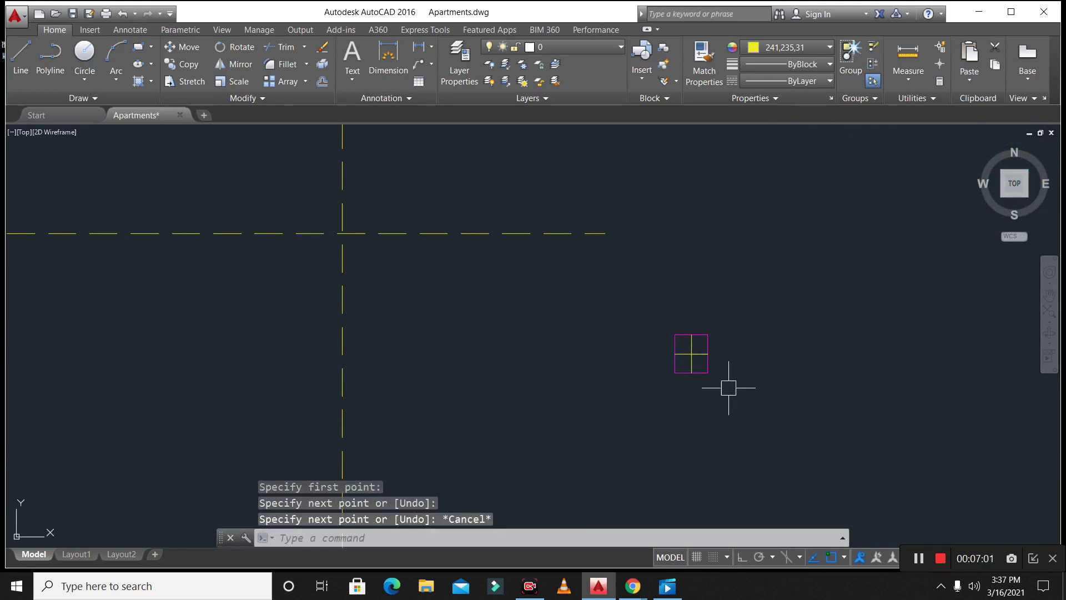
key(Escape)
key(Escape)
- Copy the column with its midlines by its centre onto the intersection of the grid's northernmost horizontal and east vertical lines
scroll(727, 374, up, 6)
text(co)
key(Return)
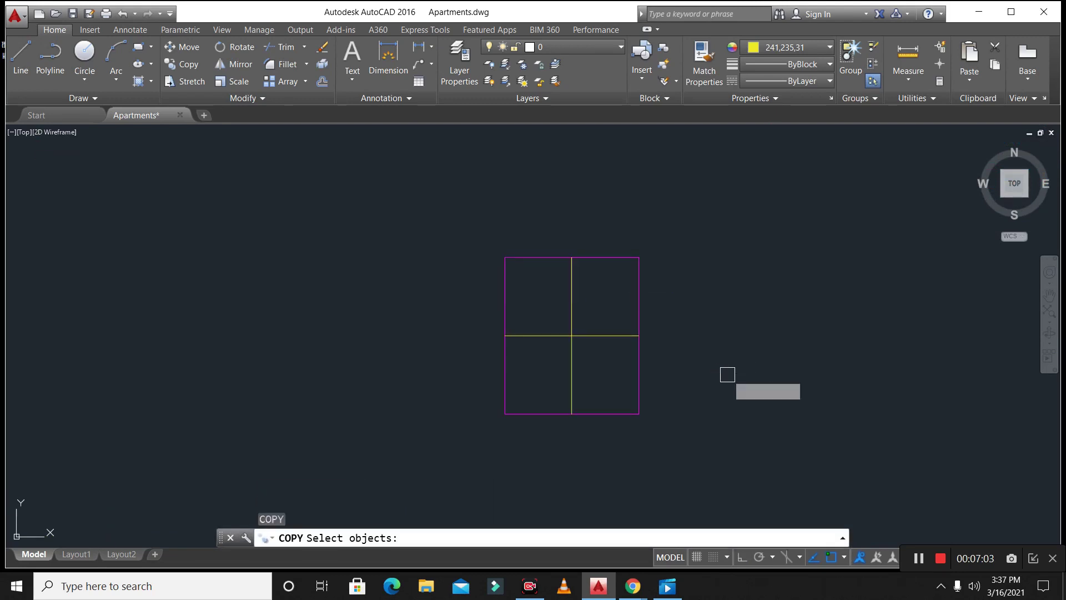
click(685, 426)
click(552, 280)
key(Return)
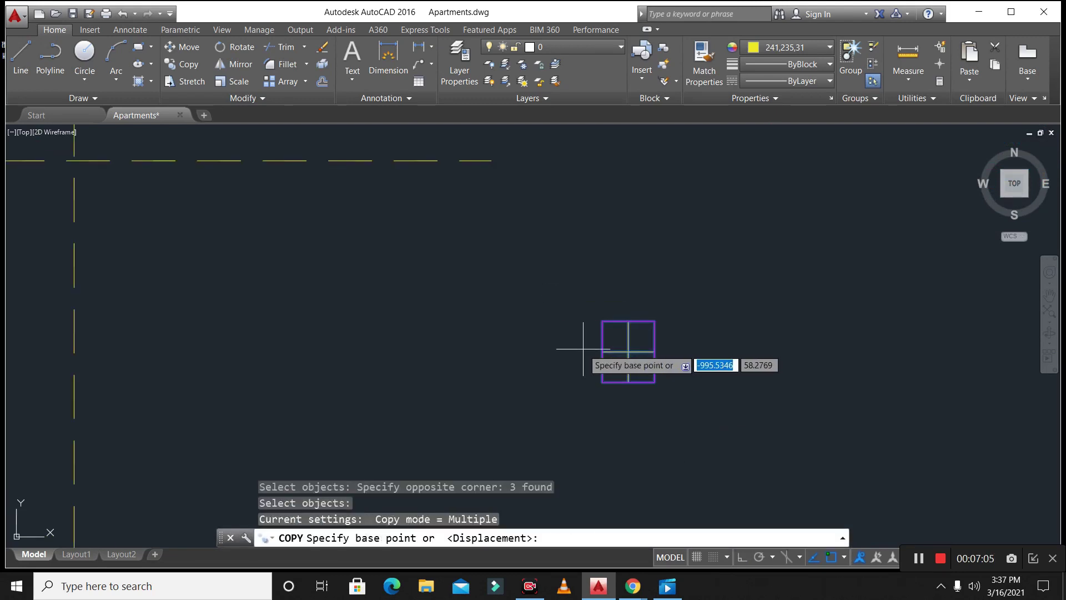
click(628, 352)
scroll(630, 350, down, 5)
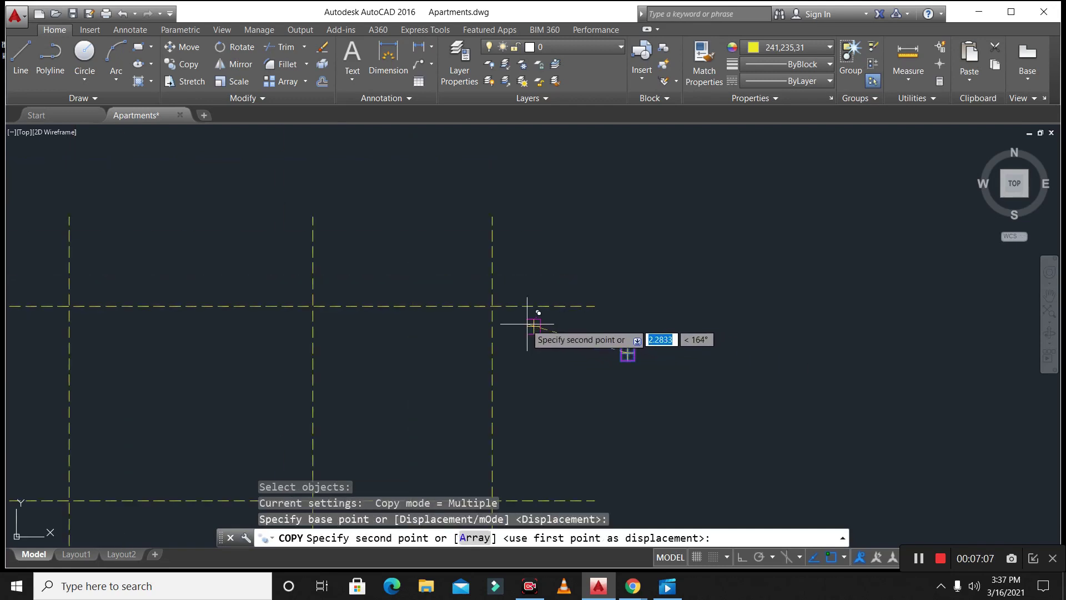
click(490, 276)
scroll(511, 203, down, 6)
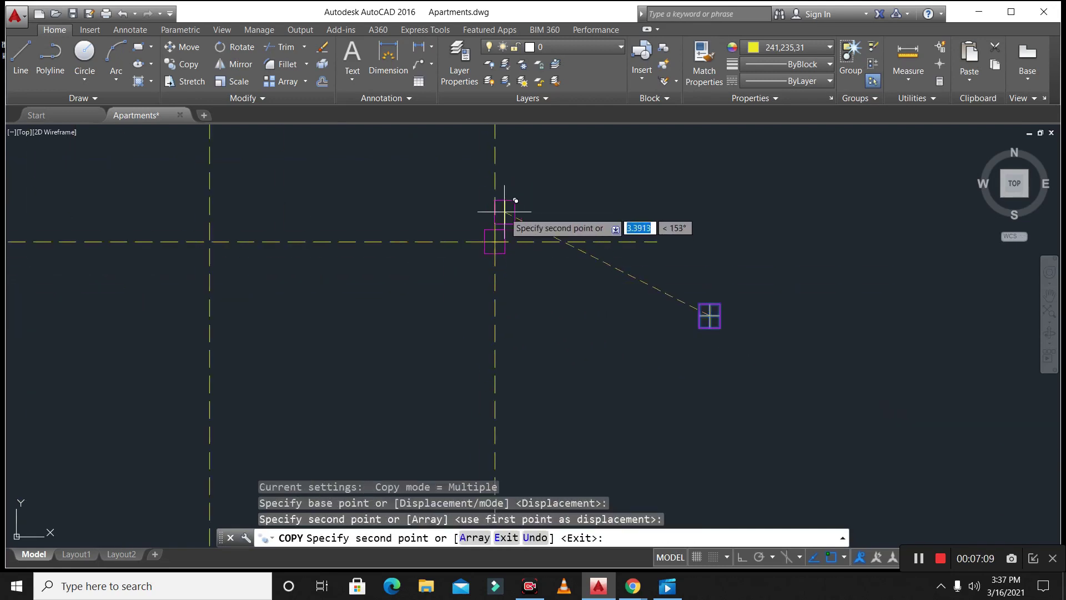
scroll(499, 411, up, 6)
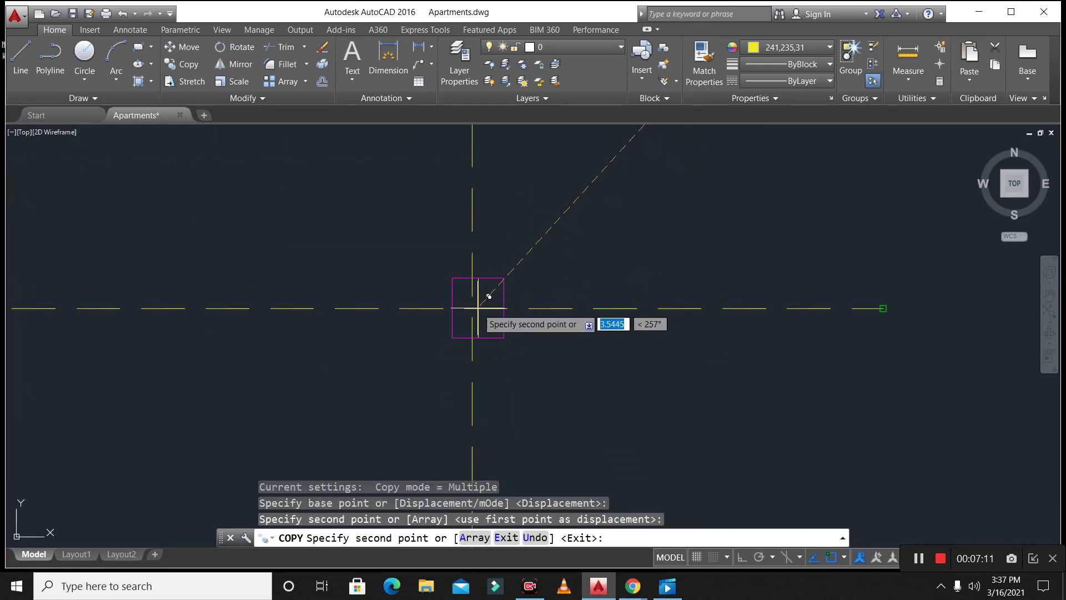
scroll(481, 296, up, 7)
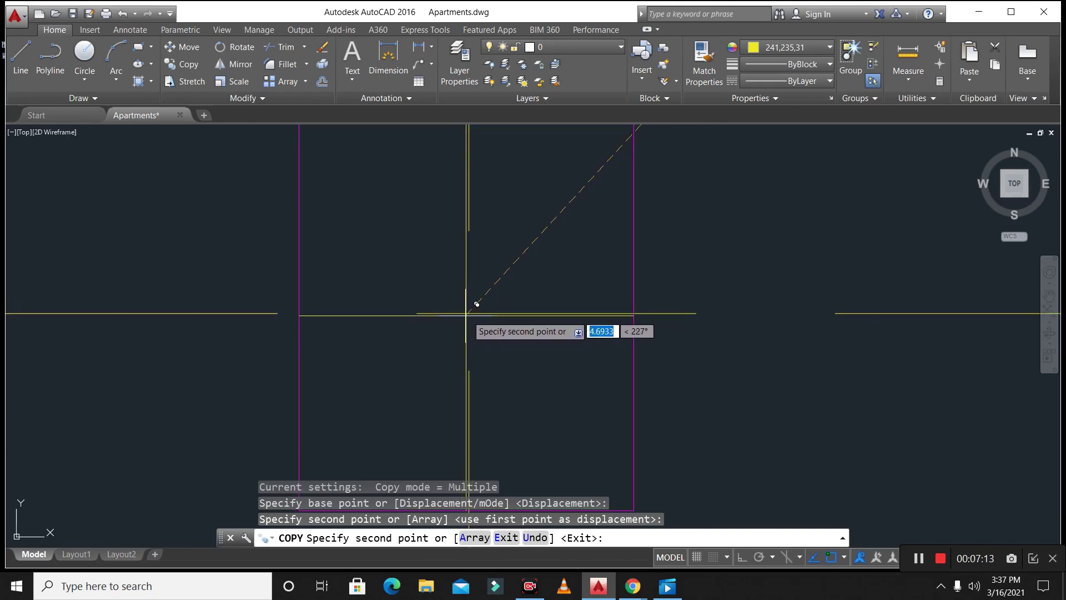
scroll(476, 303, down, 3)
scroll(484, 347, up, 3)
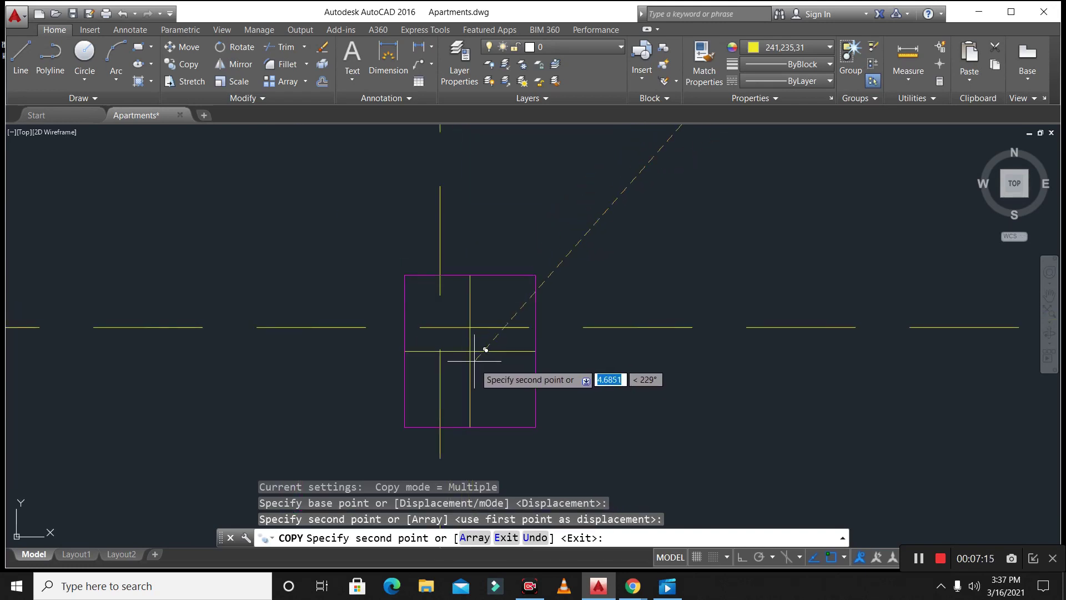
key(Escape)
- Try to extend the copied grid's dashed vertical centreline across the gap at the intersection
text(ex)
key(Return)
key(Return)
click(444, 356)
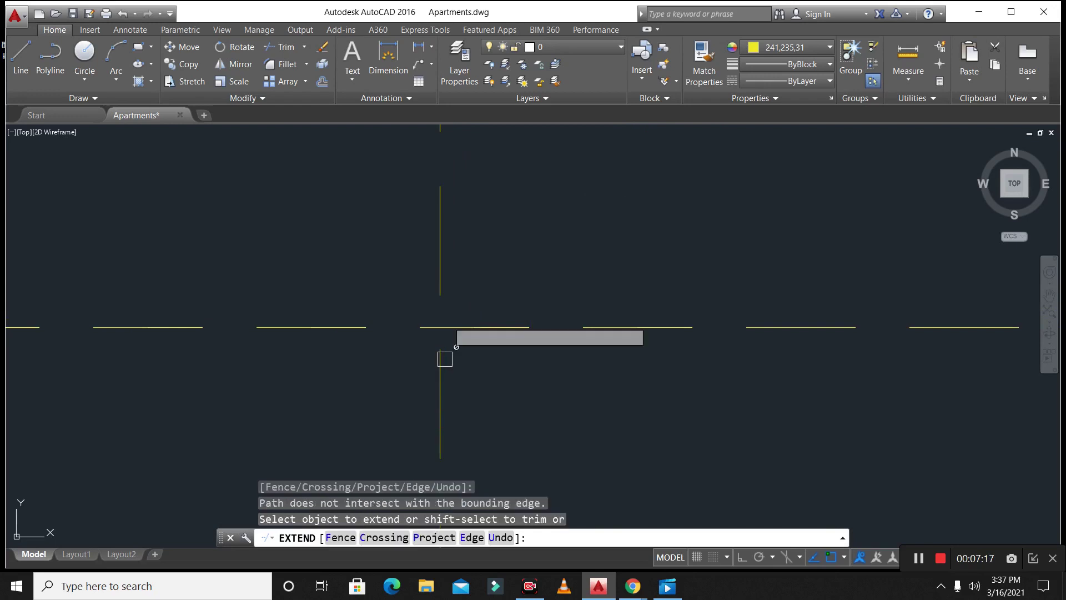
key(Escape)
key(Escape)
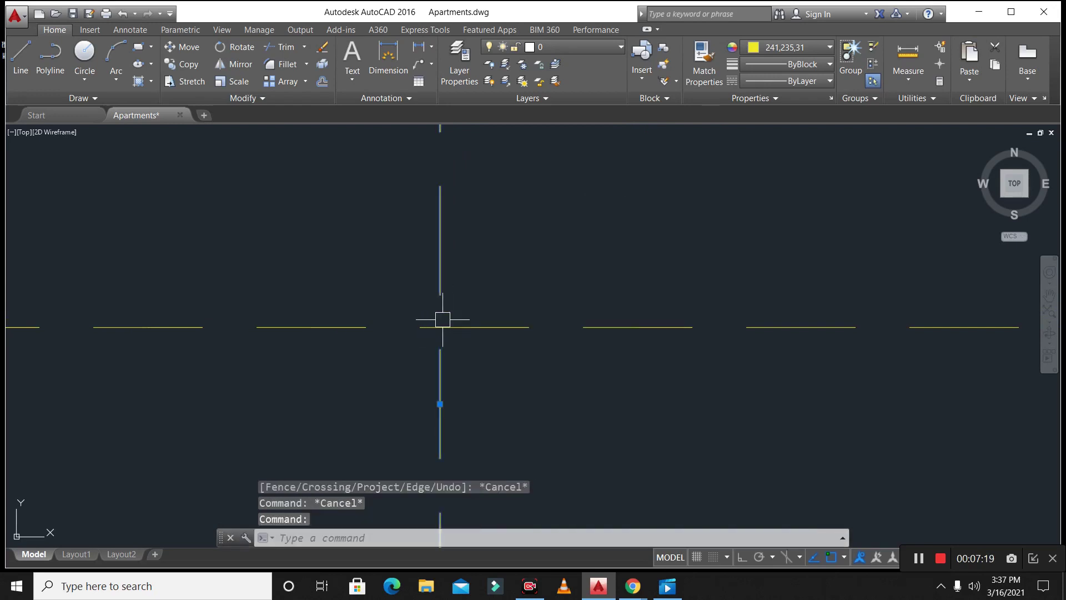
click(440, 316)
key(Escape)
key(Escape)
scroll(494, 346, down, 5)
key(Escape)
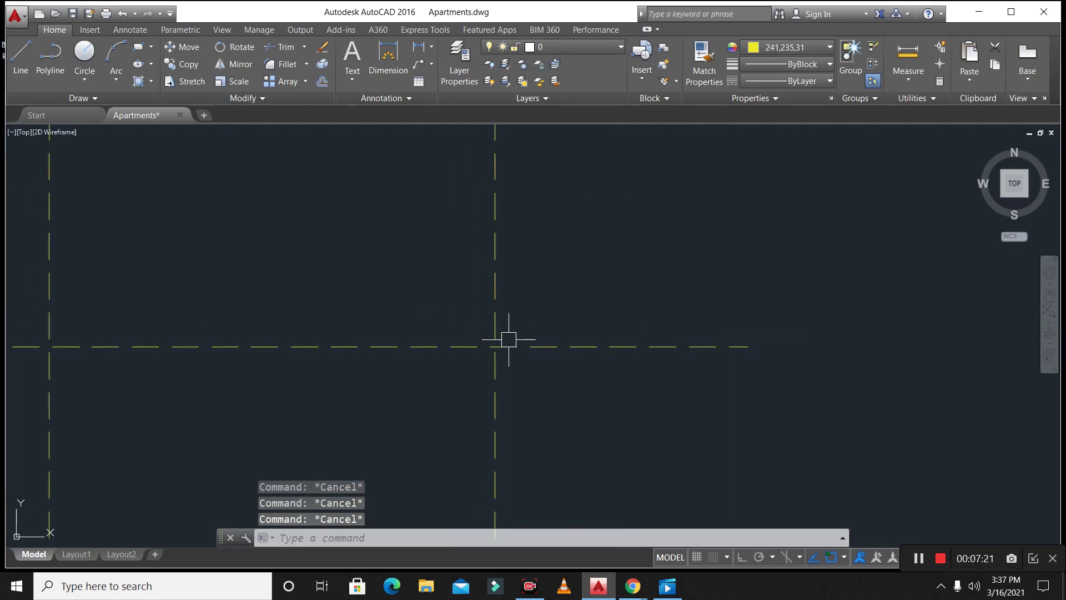
- Change all seven lines of the copied grid to a solid linetype
click(534, 261)
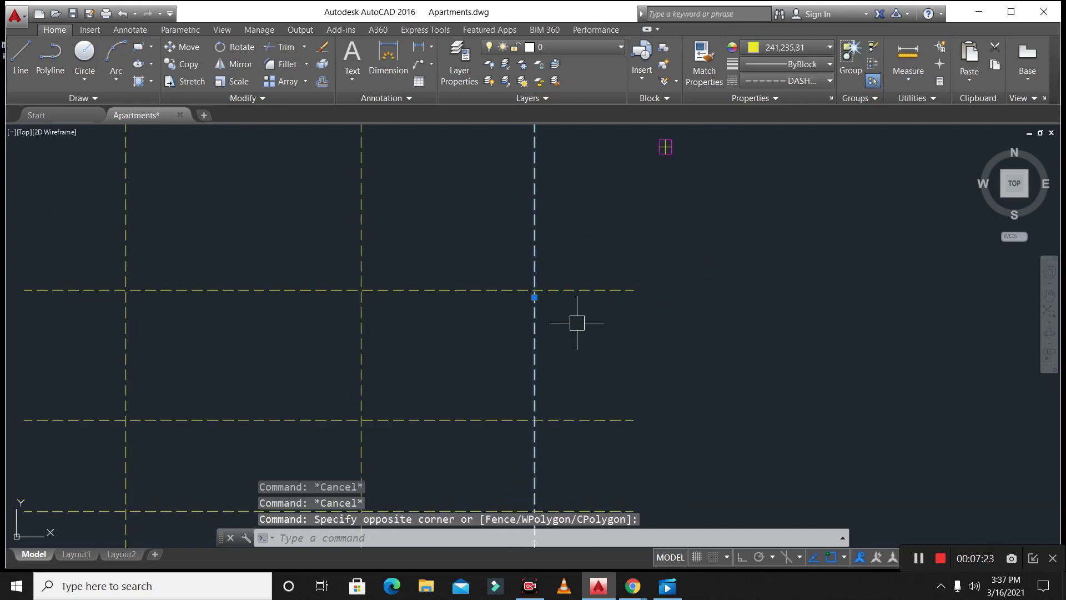
scroll(577, 322, down, 4)
key(Escape)
click(657, 466)
click(333, 298)
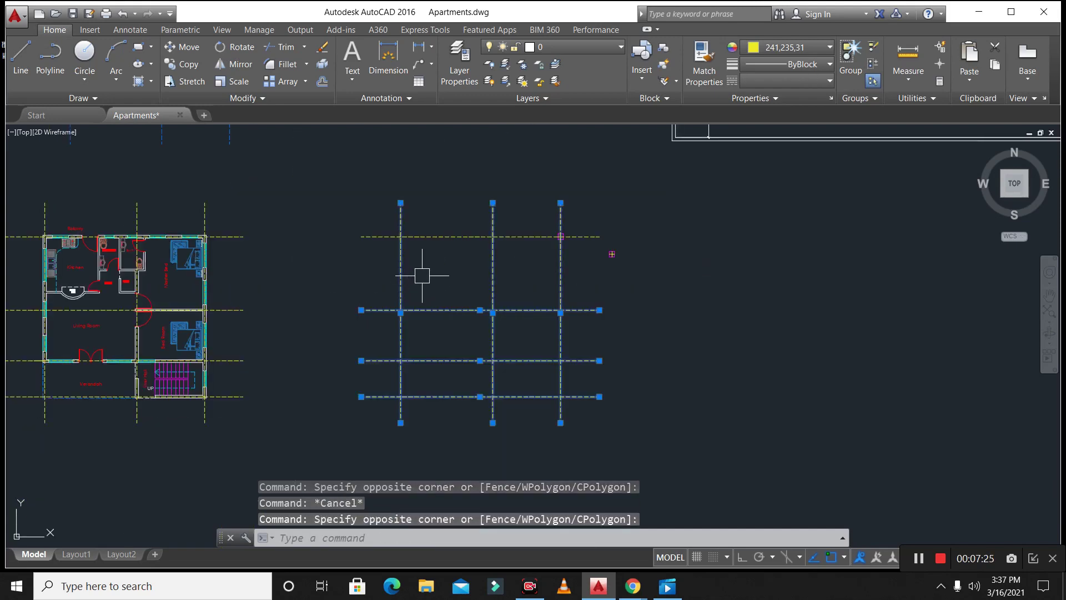
click(409, 209)
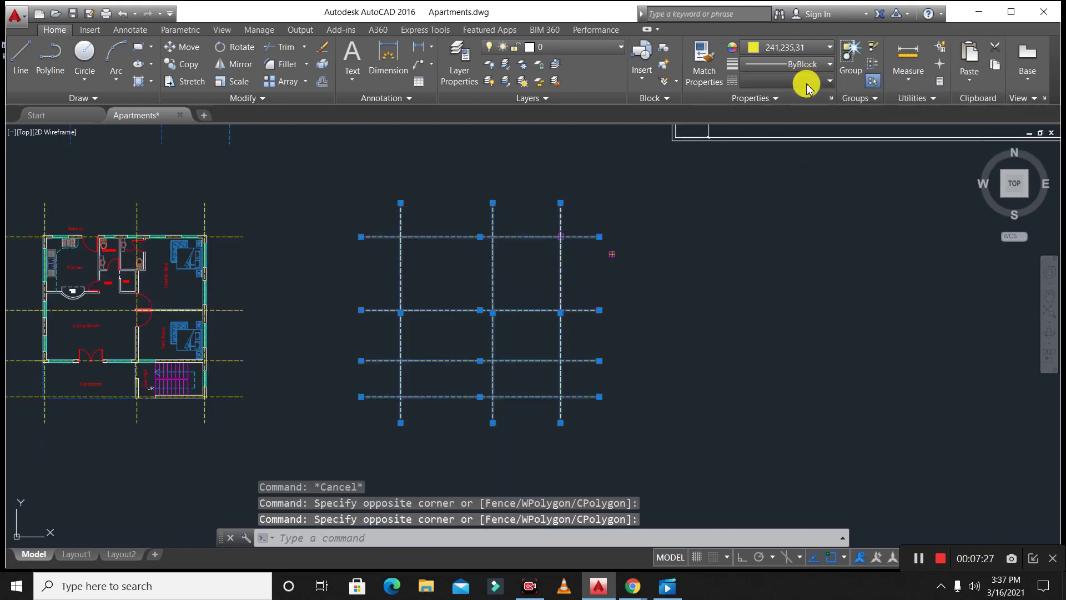
click(804, 80)
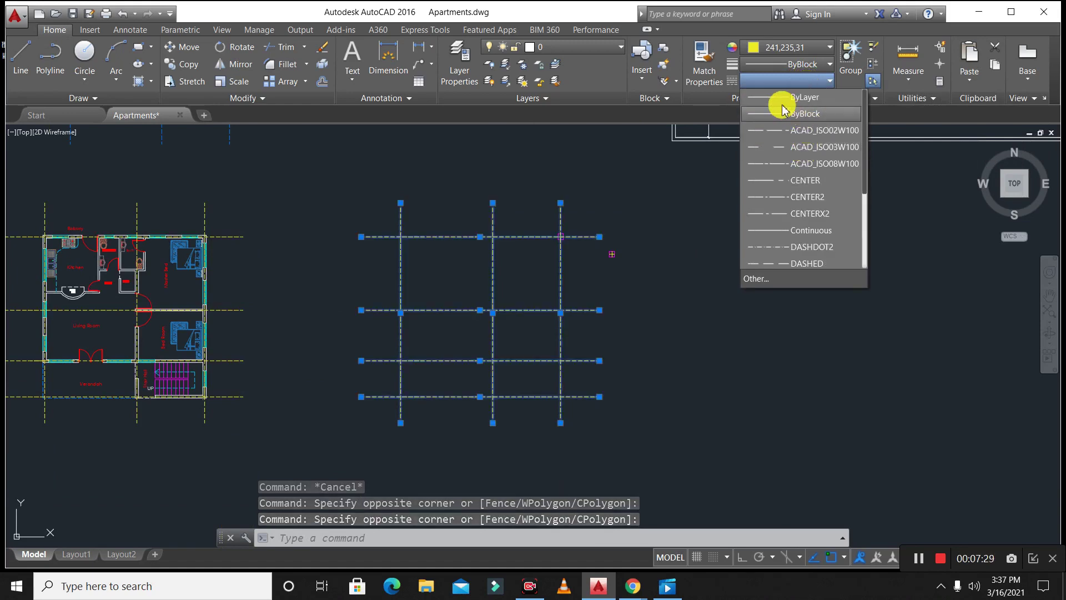
key(Escape)
scroll(574, 267, up, 5)
key(Escape)
key(Escape)
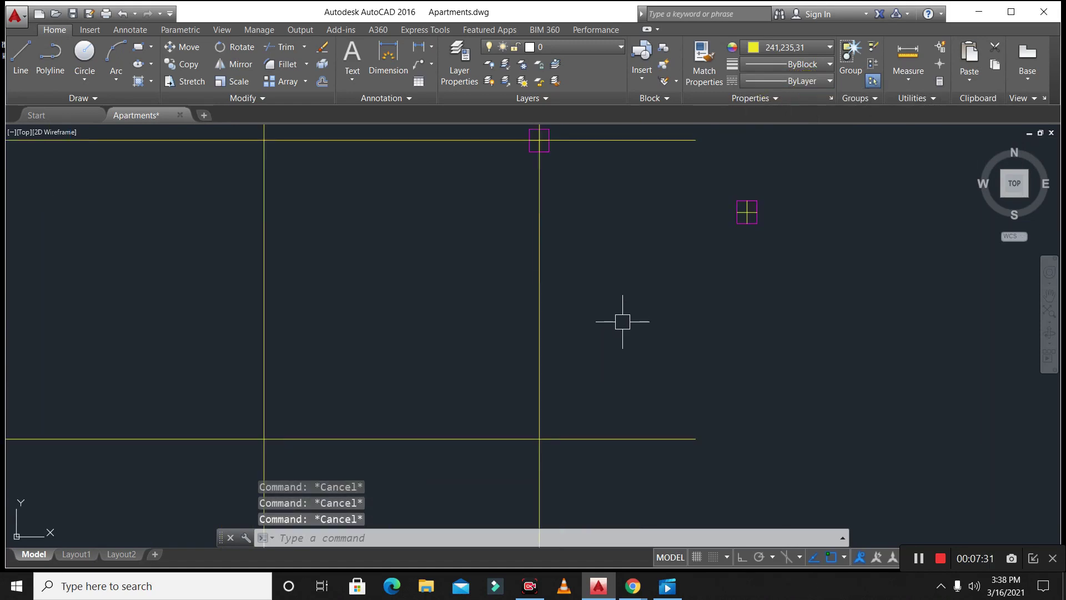
- Copy the north-east column rectangle by its centre to the other two intersections on the northernmost horizontal grid line
text(co)
key(Return)
scroll(592, 323, down, 3)
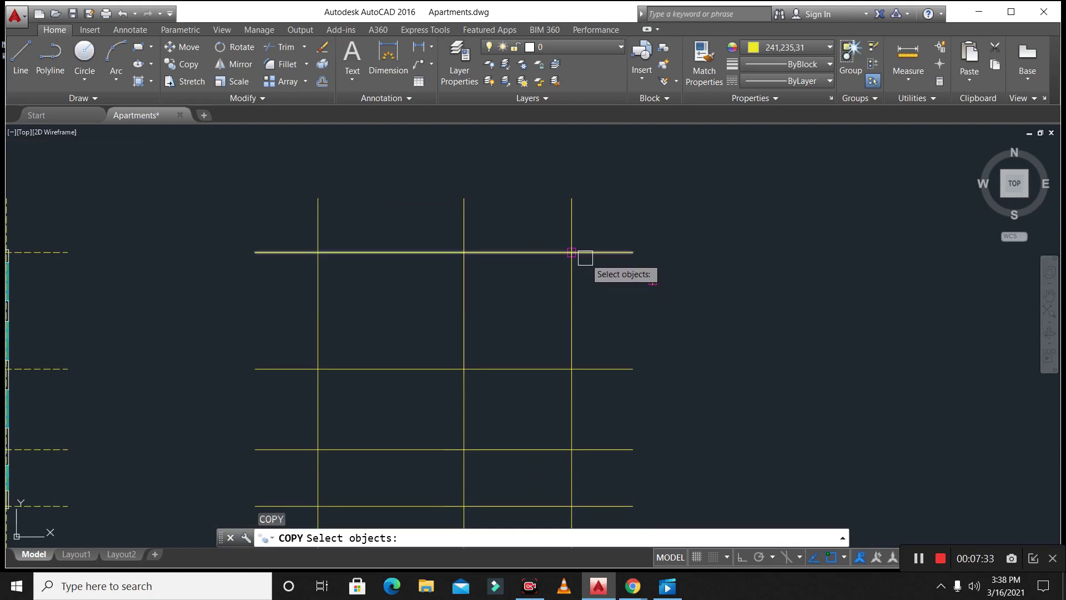
scroll(585, 257, up, 5)
key(Return)
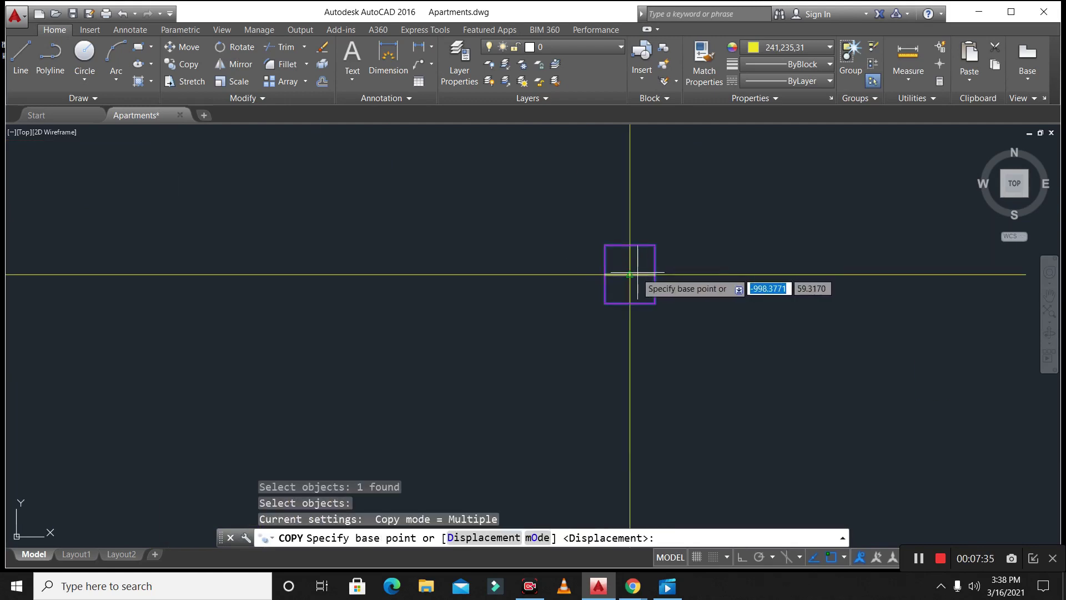
click(630, 275)
scroll(633, 276, down, 3)
scroll(478, 285, up, 2)
scroll(498, 252, up, 2)
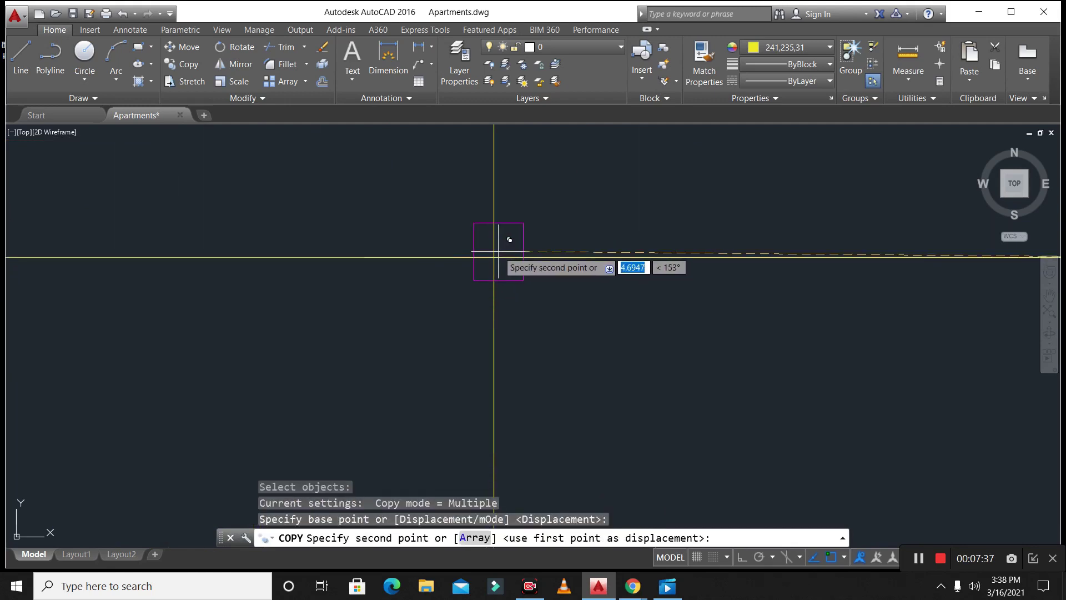
click(493, 257)
scroll(505, 239, down, 3)
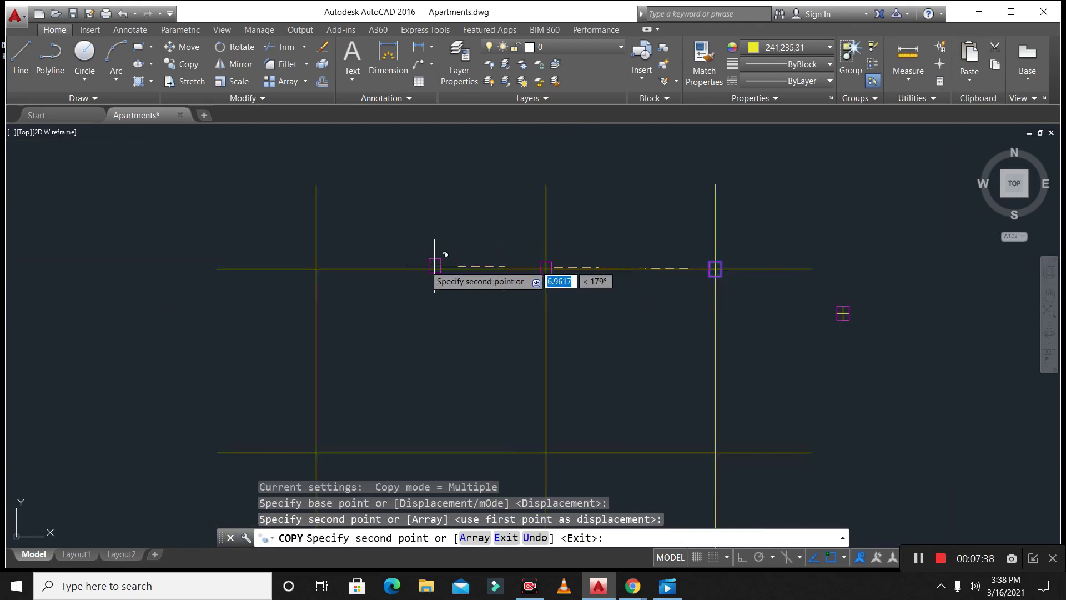
click(327, 258)
- Place column copies at the three intersections along the second horizontal grid line from the north
scroll(344, 245, down, 3)
scroll(333, 309, up, 4)
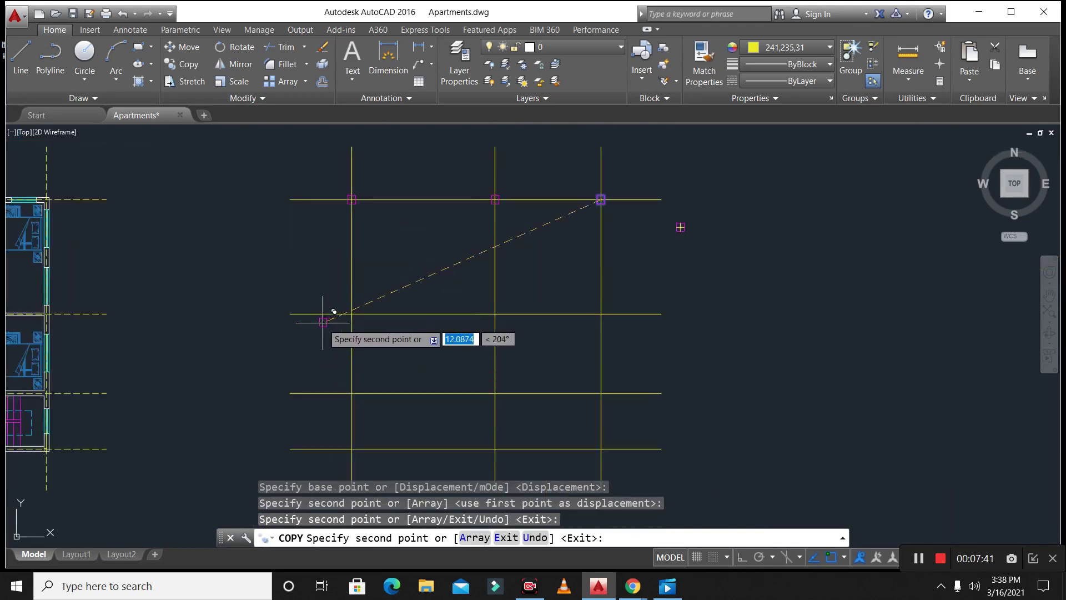
click(392, 298)
scroll(382, 302, down, 3)
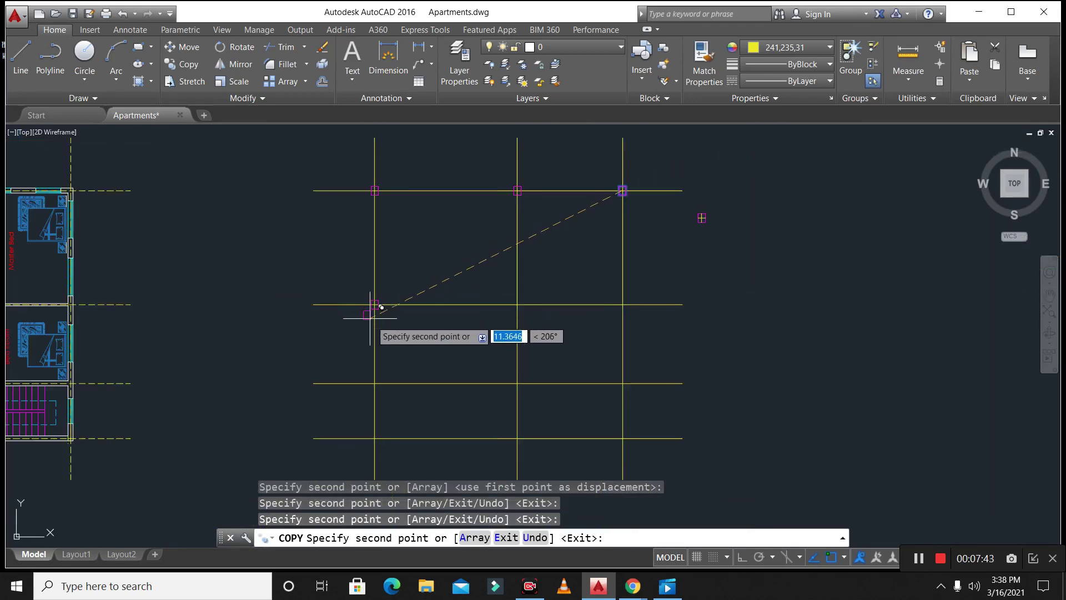
scroll(510, 318, up, 3)
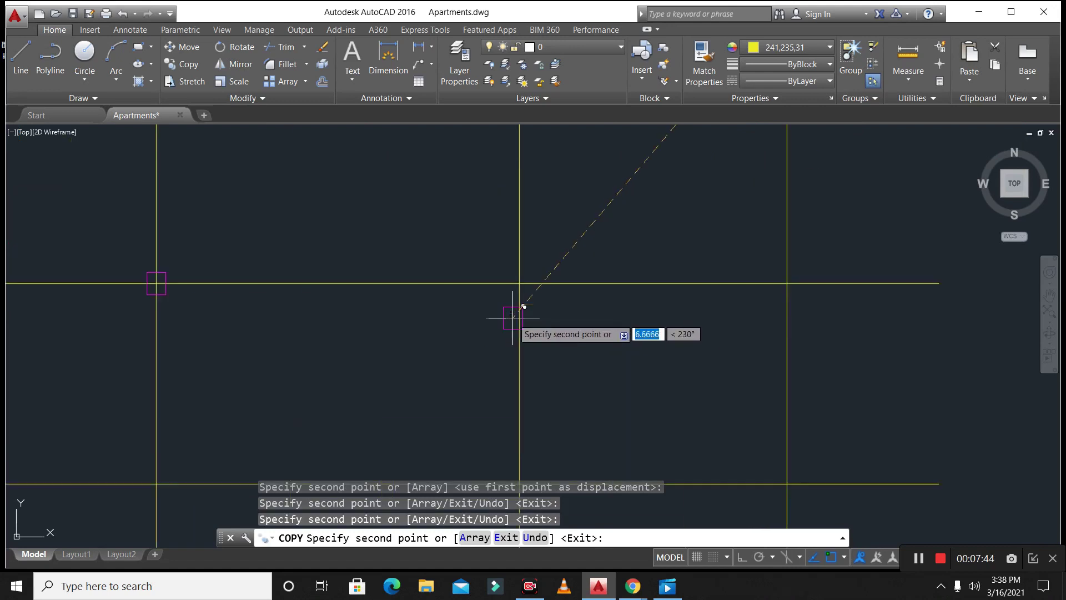
click(519, 284)
click(787, 284)
- Place column copies at all six intersections along the two southernmost horizontal grid lines and finish copying
scroll(661, 210, down, 2)
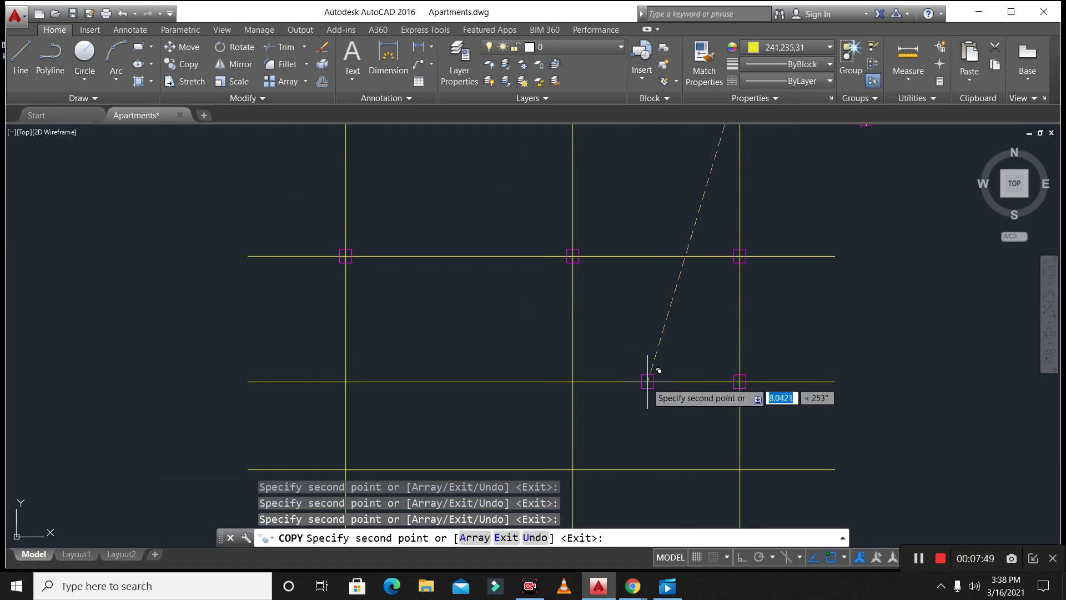
click(572, 381)
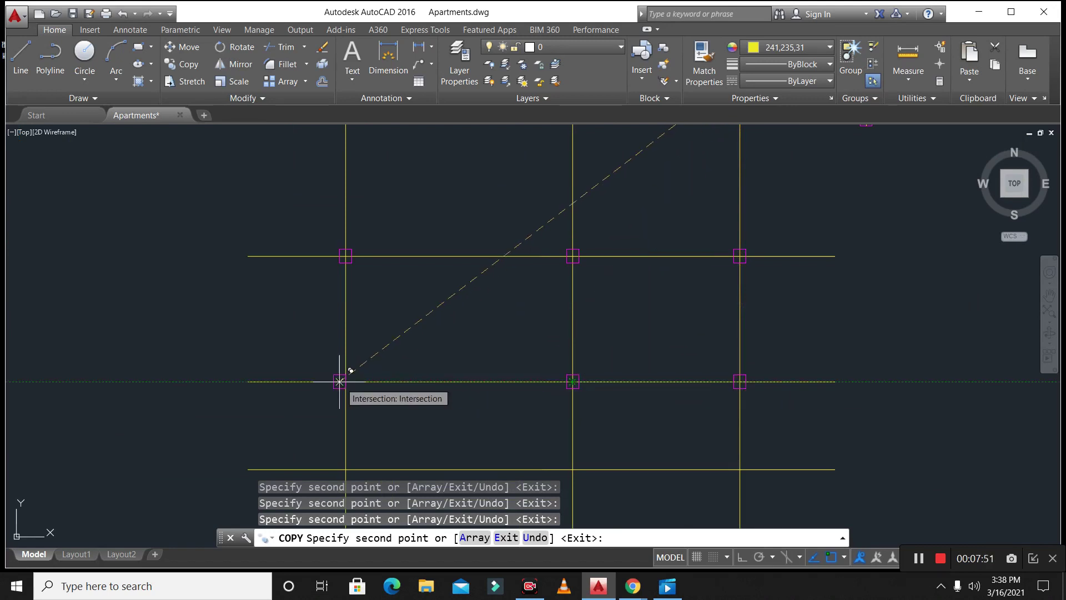
click(344, 382)
scroll(433, 309, down, 4)
scroll(442, 383, up, 2)
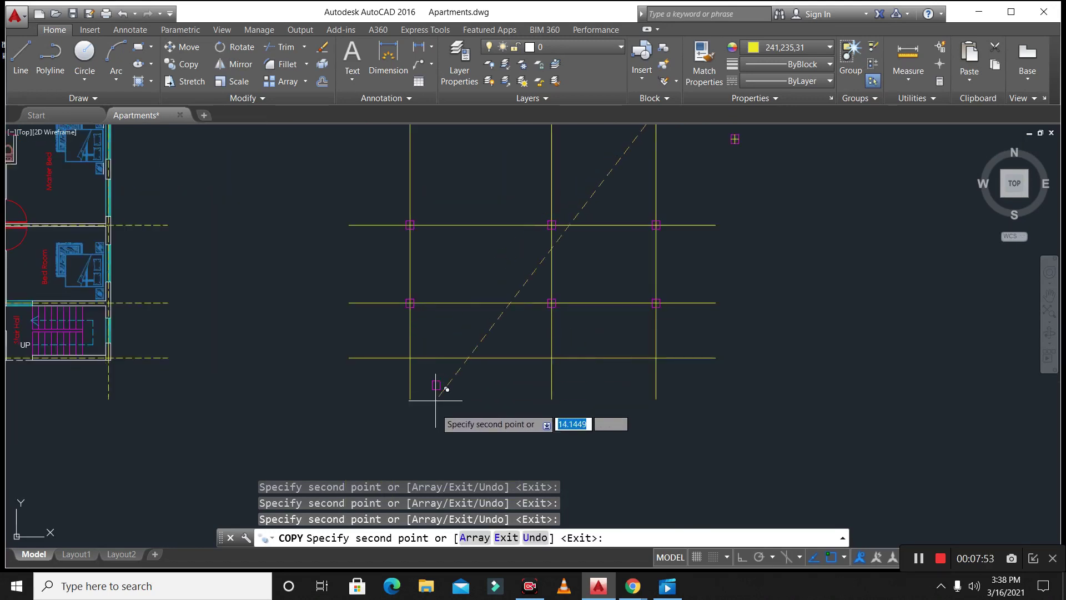
click(410, 358)
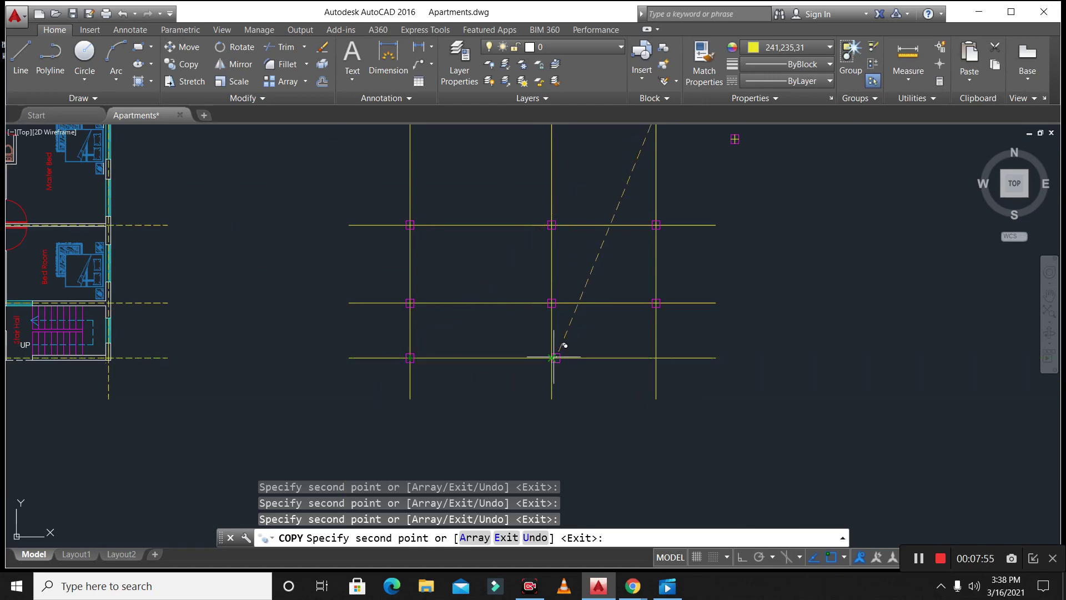
click(656, 357)
scroll(614, 388, down, 2)
key(Escape)
scroll(620, 405, up, 2)
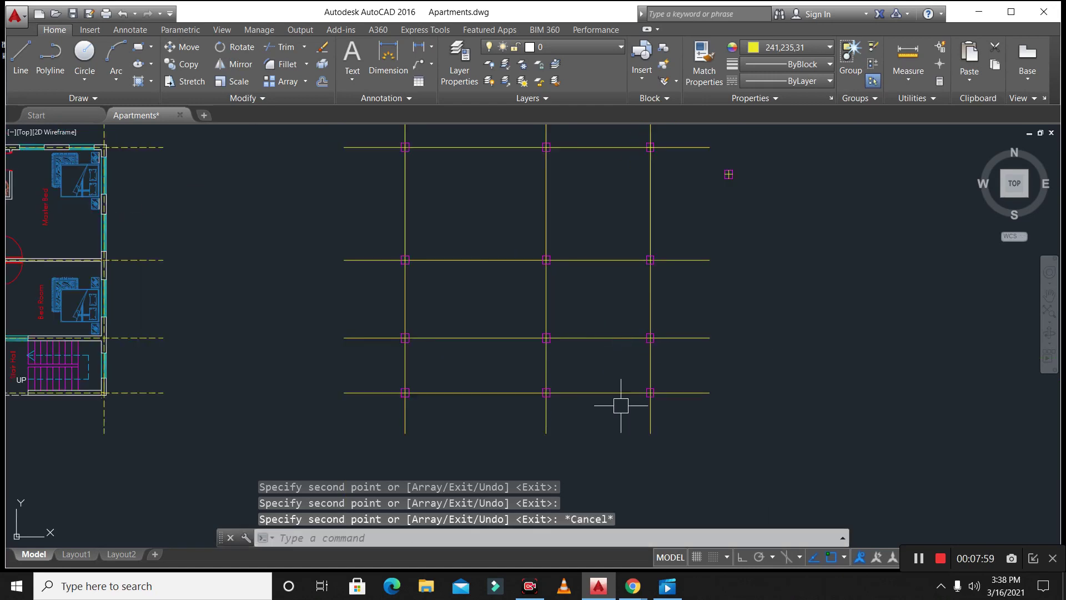
- Change all seven lines of the copied grid to the HIDDEN linetype
click(658, 222)
click(431, 237)
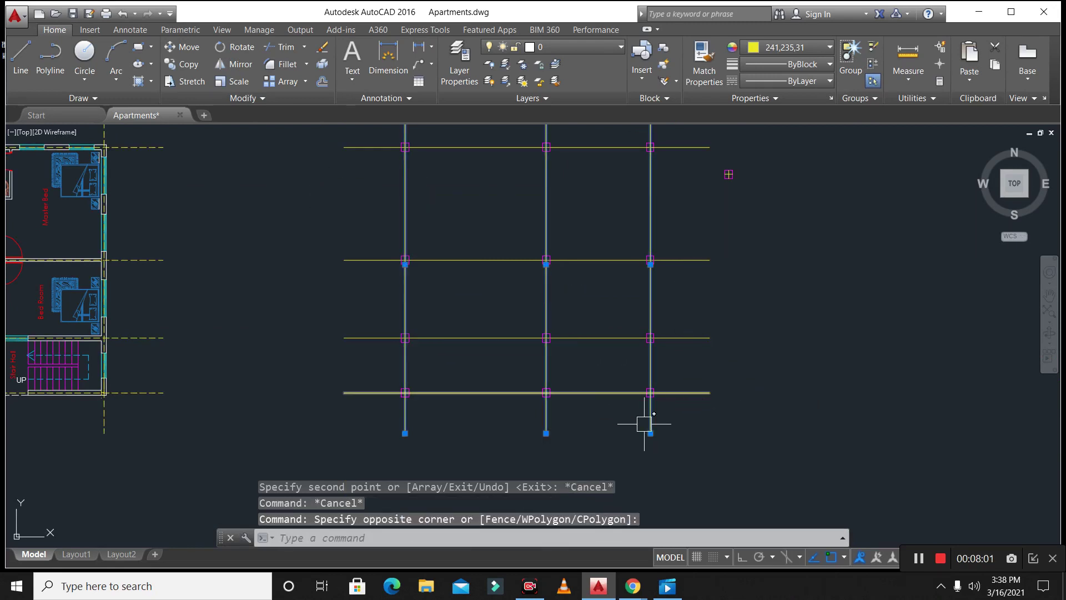
click(614, 433)
click(583, 153)
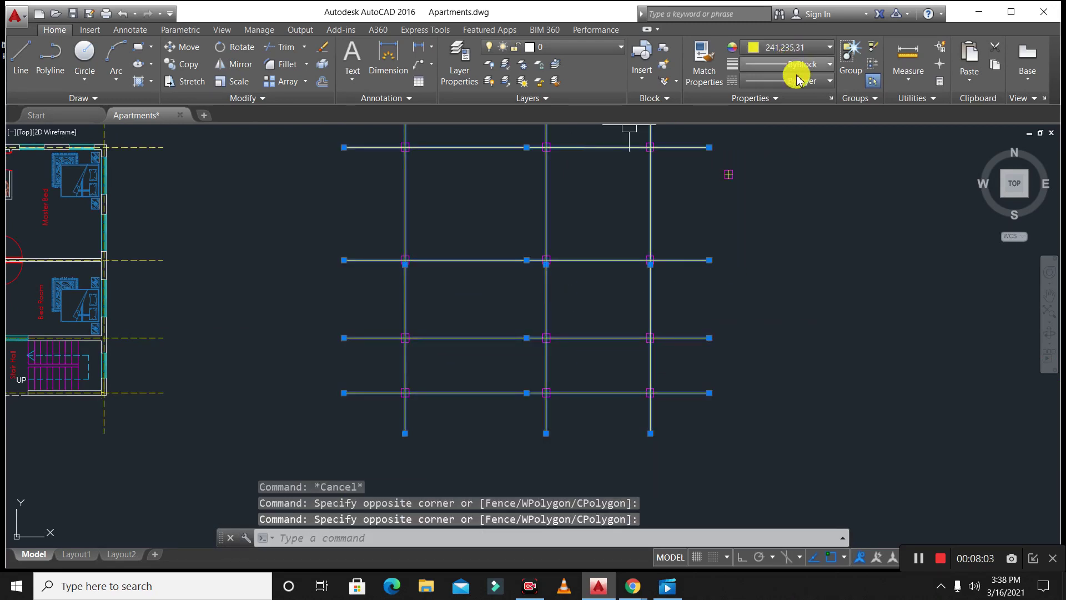
click(796, 80)
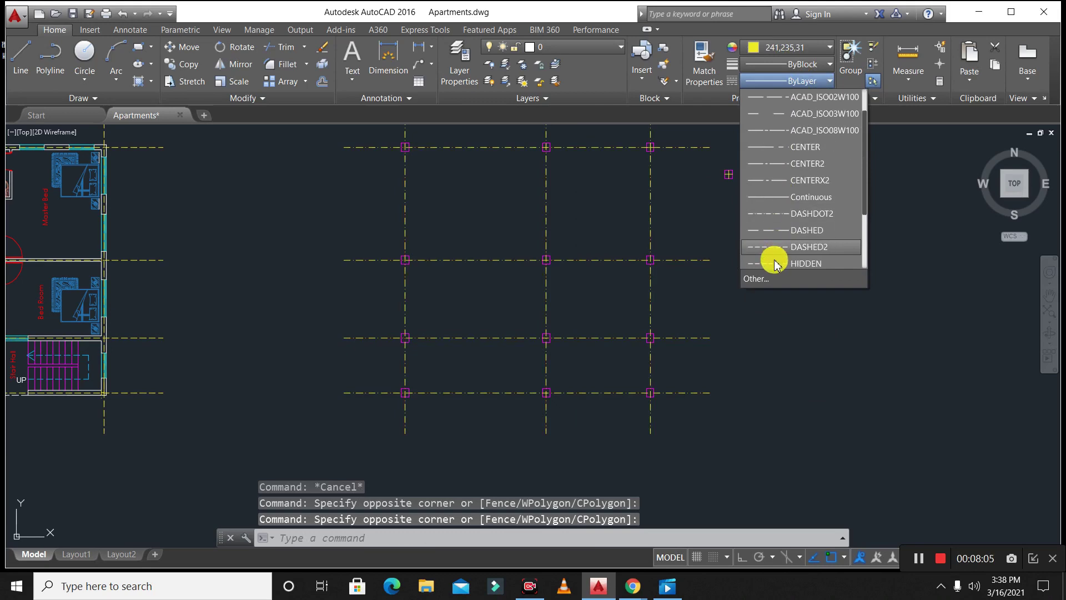
click(775, 263)
key(Escape)
scroll(524, 361, up, 5)
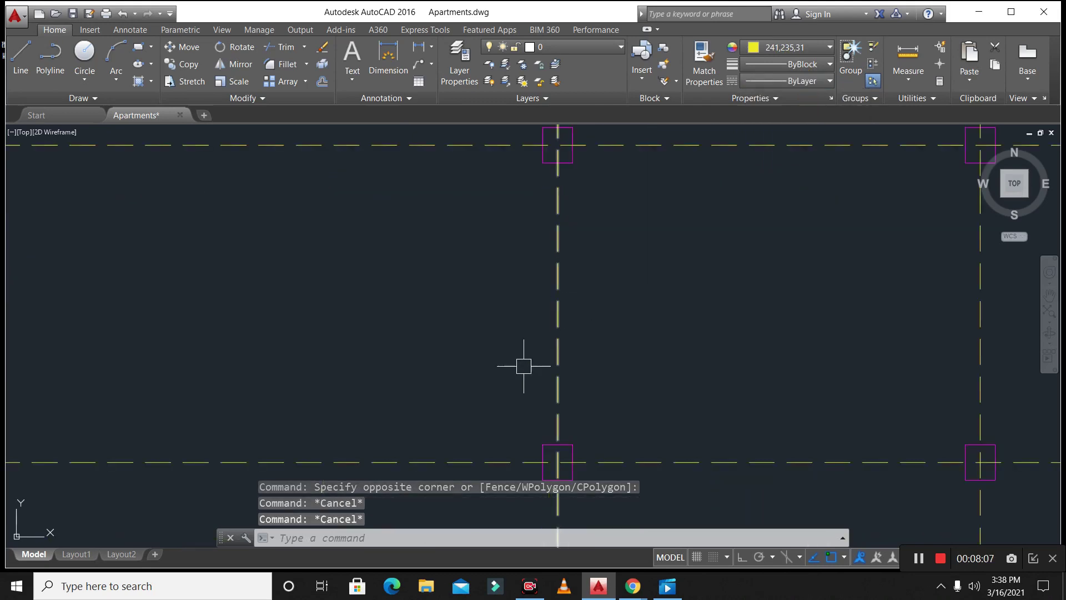
- Offset the second horizontal grid line from the north by 0.1 to both its north and south sides
scroll(552, 386, down, 5)
scroll(589, 387, up, 2)
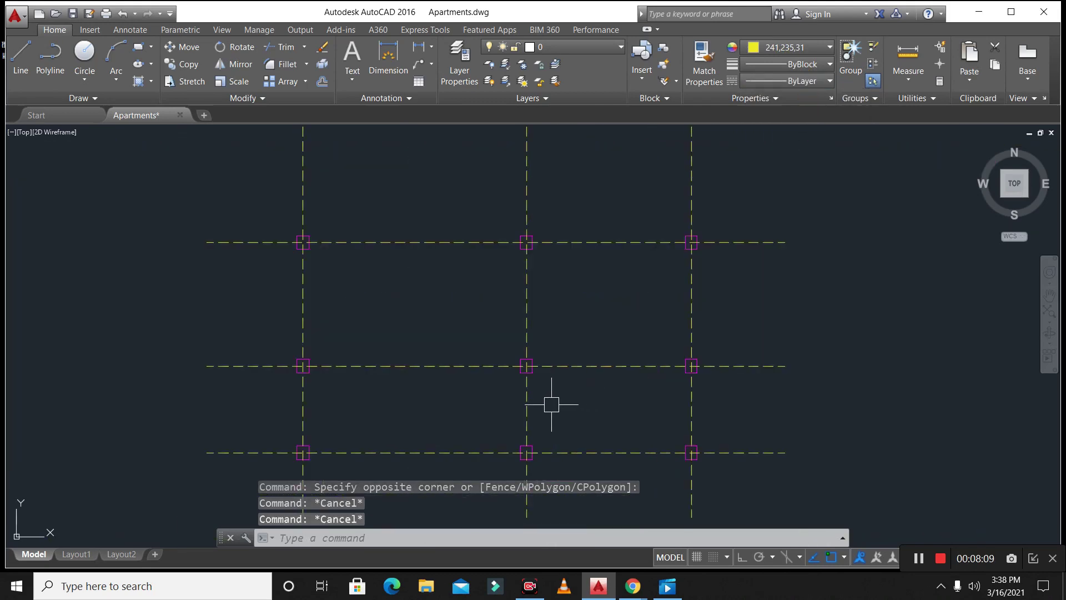
scroll(663, 211, up, 2)
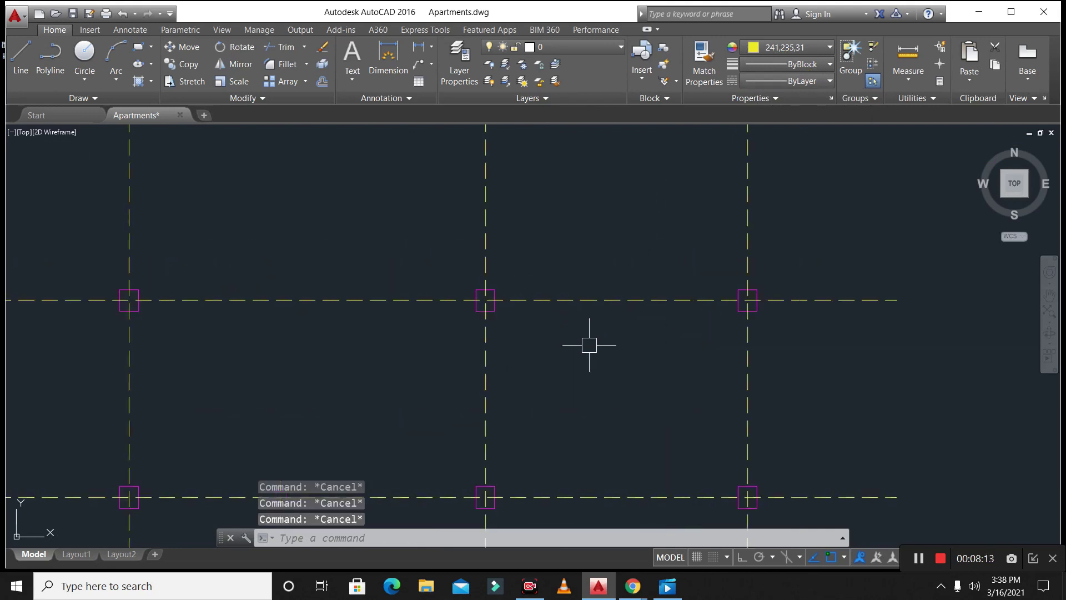
scroll(667, 301, up, 2)
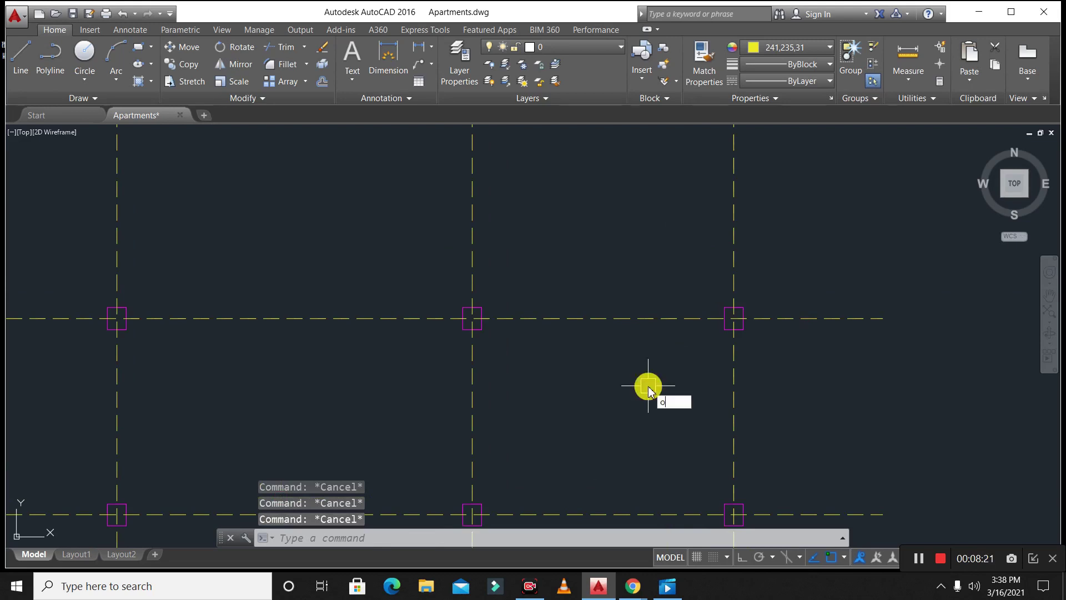
key(Return)
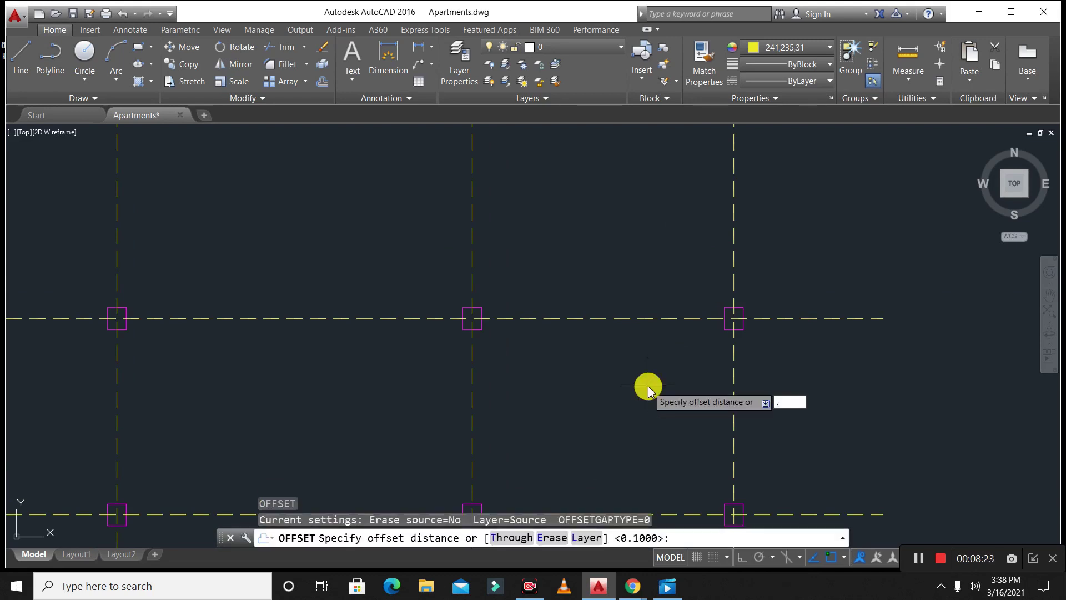
key(Return)
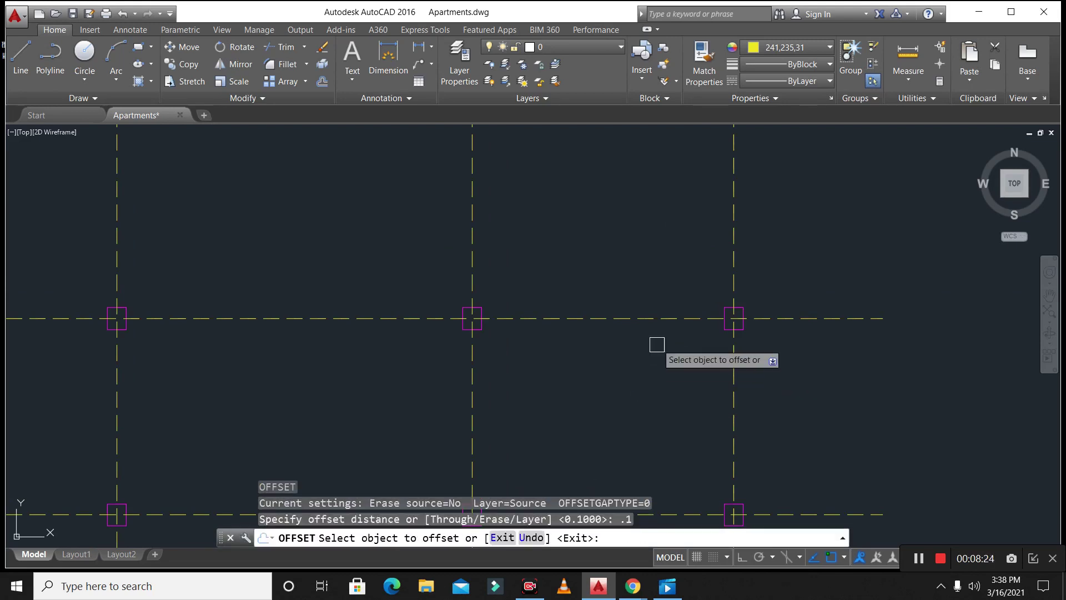
click(650, 316)
click(642, 266)
scroll(619, 318, up, 4)
click(605, 317)
click(622, 372)
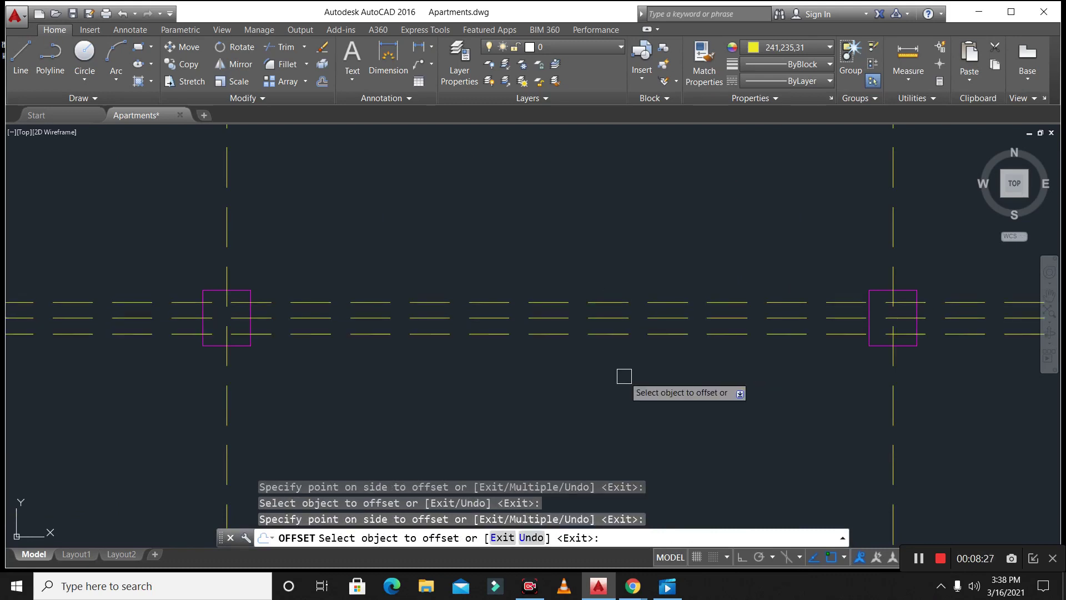
key(Escape)
- Set the colour and linetype of the two horizontal offset lines to ByLayer
click(598, 301)
click(592, 336)
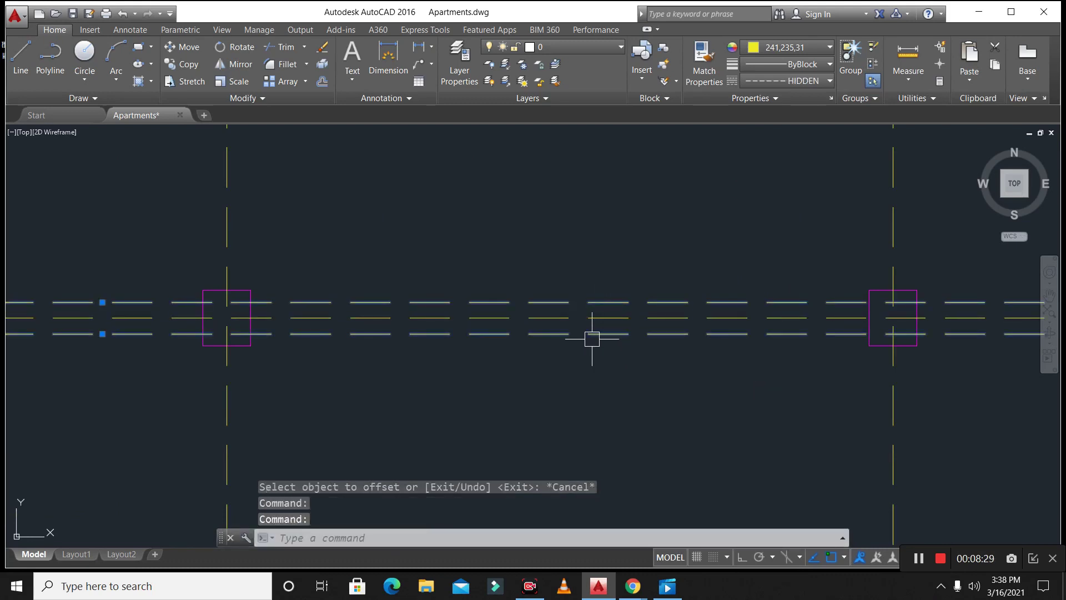
click(795, 48)
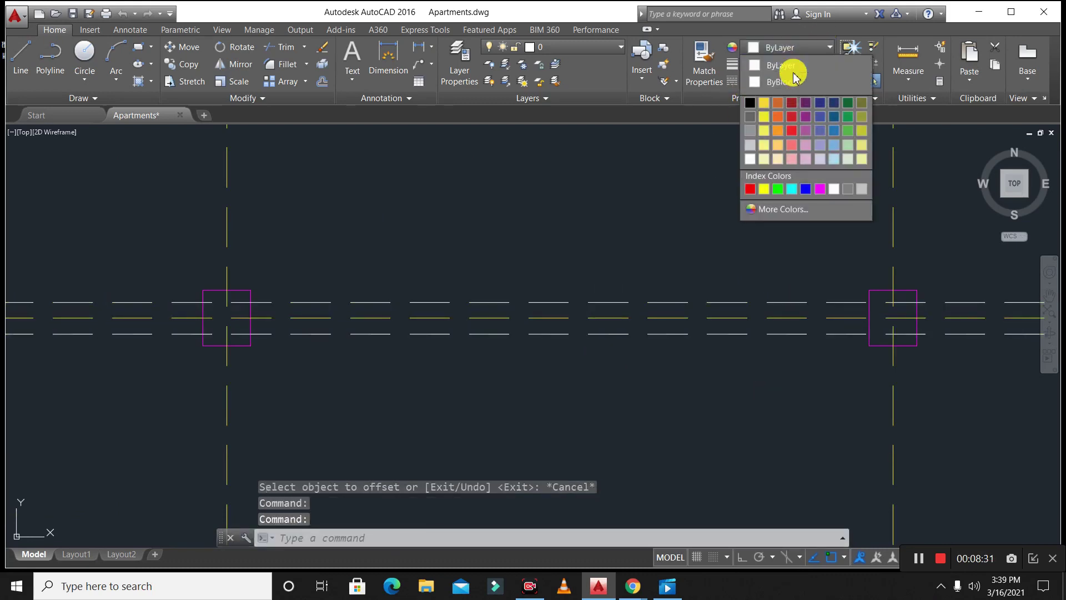
click(793, 62)
click(780, 83)
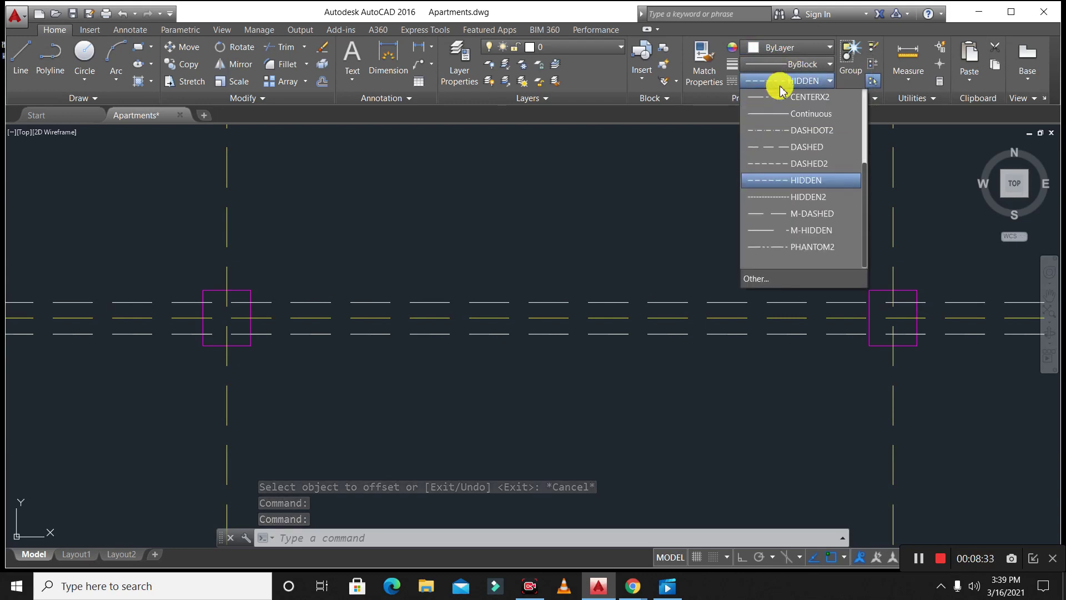
scroll(794, 122, up, 3)
click(788, 98)
scroll(669, 378, down, 2)
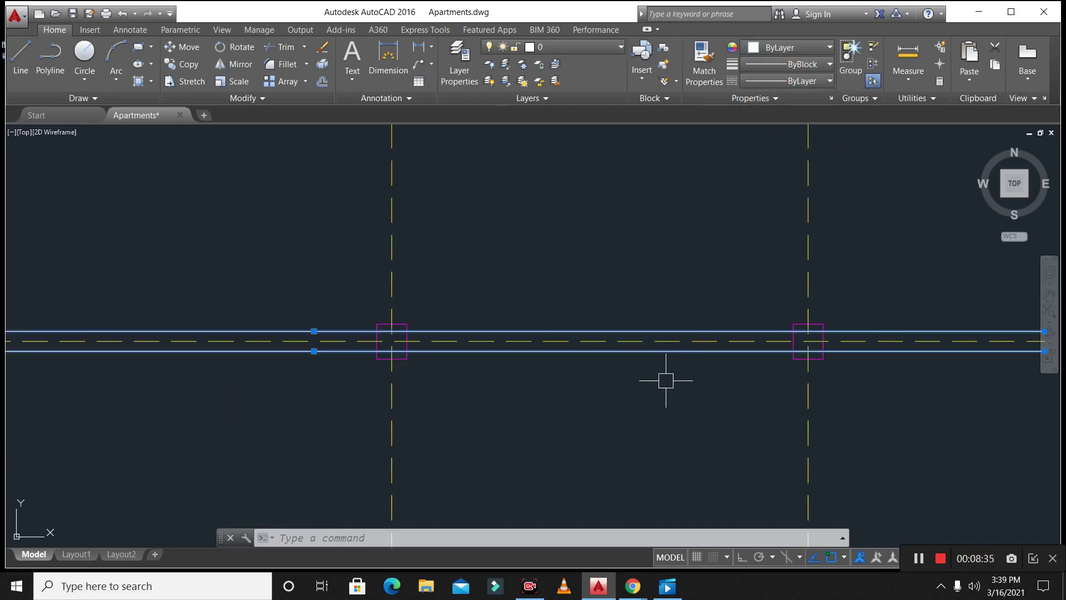
key(Escape)
key(Escape)
- Copy the two horizontal beam lines from the middle of the central column's east edge to the matching point on the northernmost grid line
text(co)
key(Return)
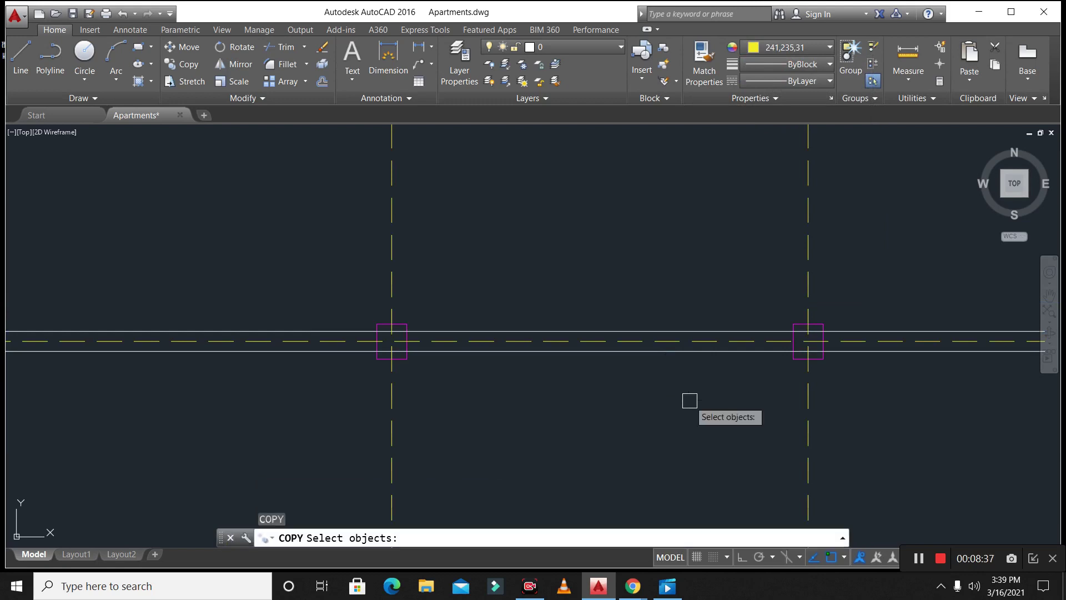
scroll(416, 341, up, 2)
click(417, 317)
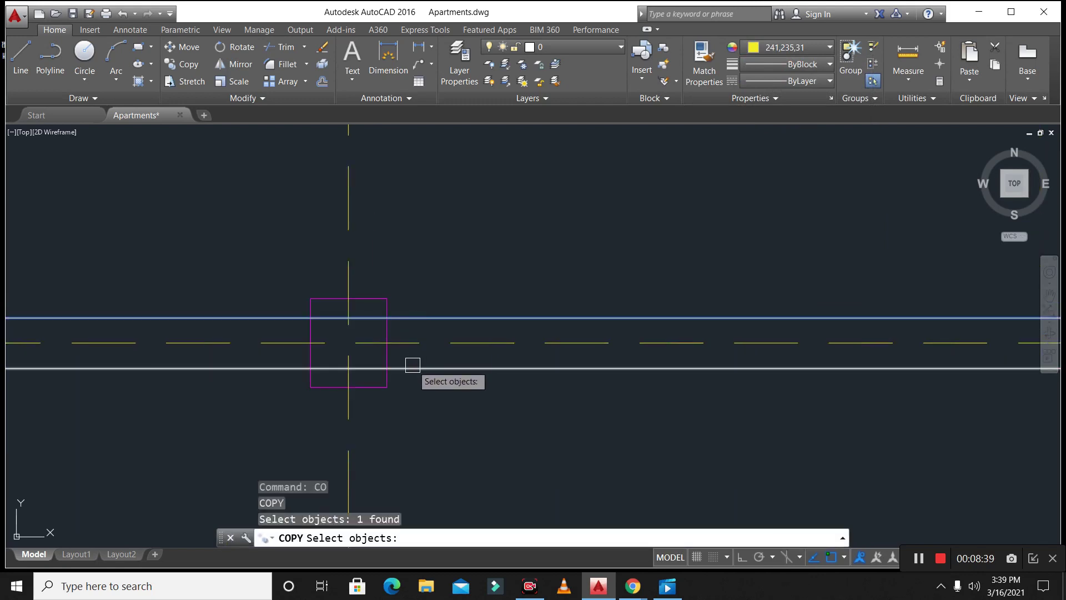
click(411, 368)
key(Return)
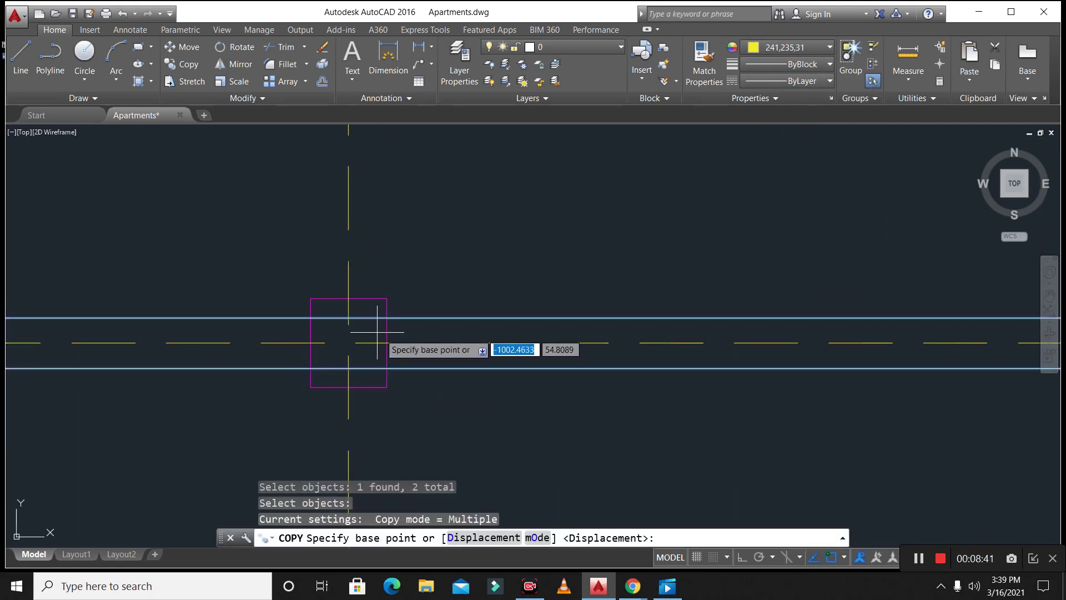
click(386, 342)
scroll(419, 389, down, 6)
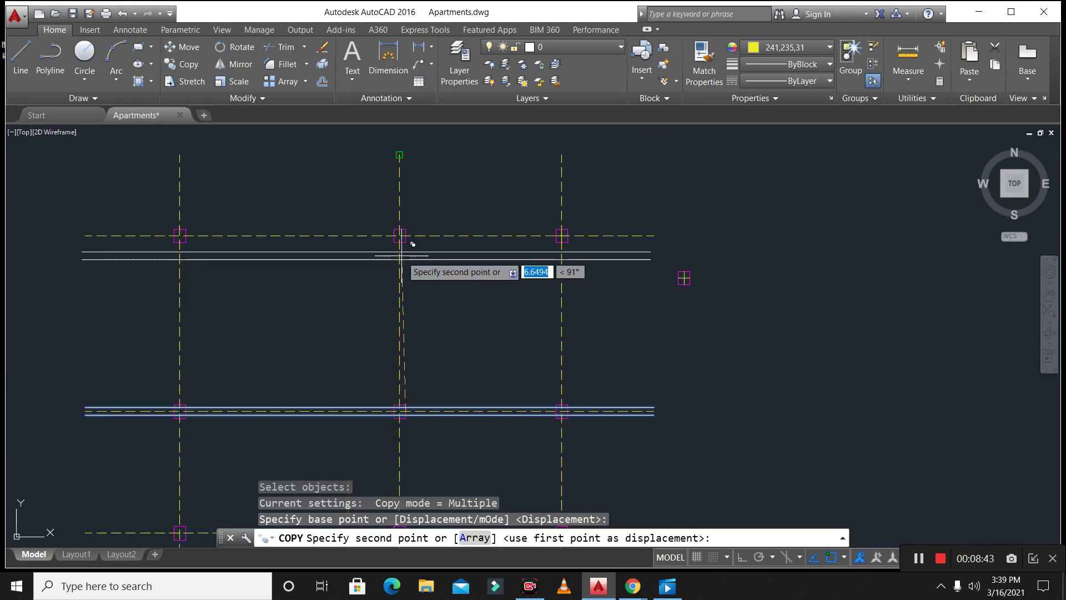
scroll(399, 236, up, 3)
click(396, 237)
scroll(400, 238, down, 3)
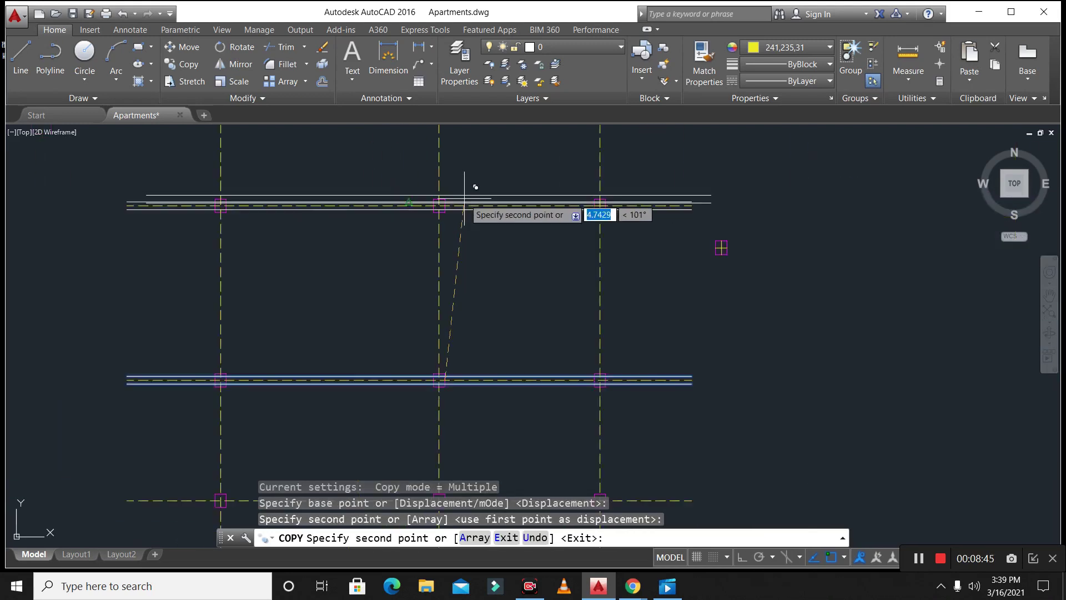
- Place copies of the beam line pair on the two southernmost horizontal grid lines and finish copying
scroll(464, 328, up, 5)
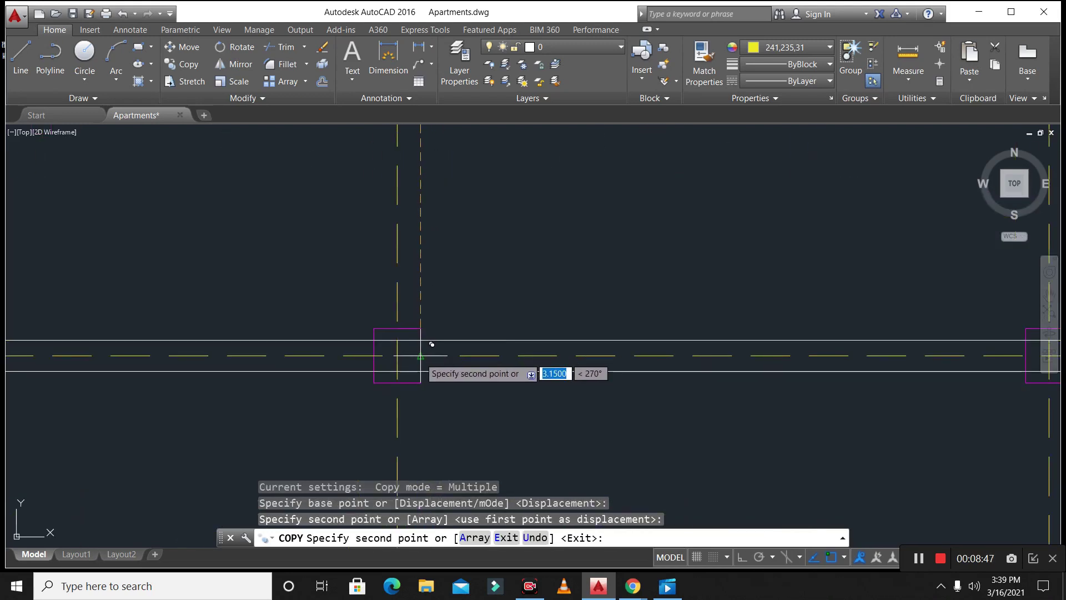
click(432, 344)
scroll(451, 334, down, 3)
scroll(435, 424, up, 3)
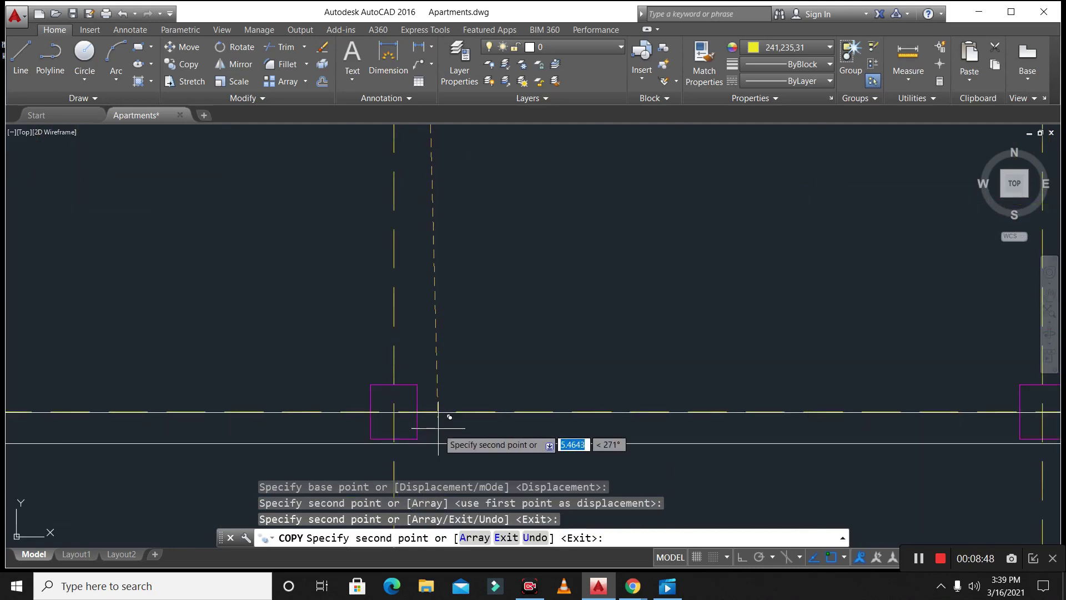
click(413, 411)
scroll(494, 250, down, 4)
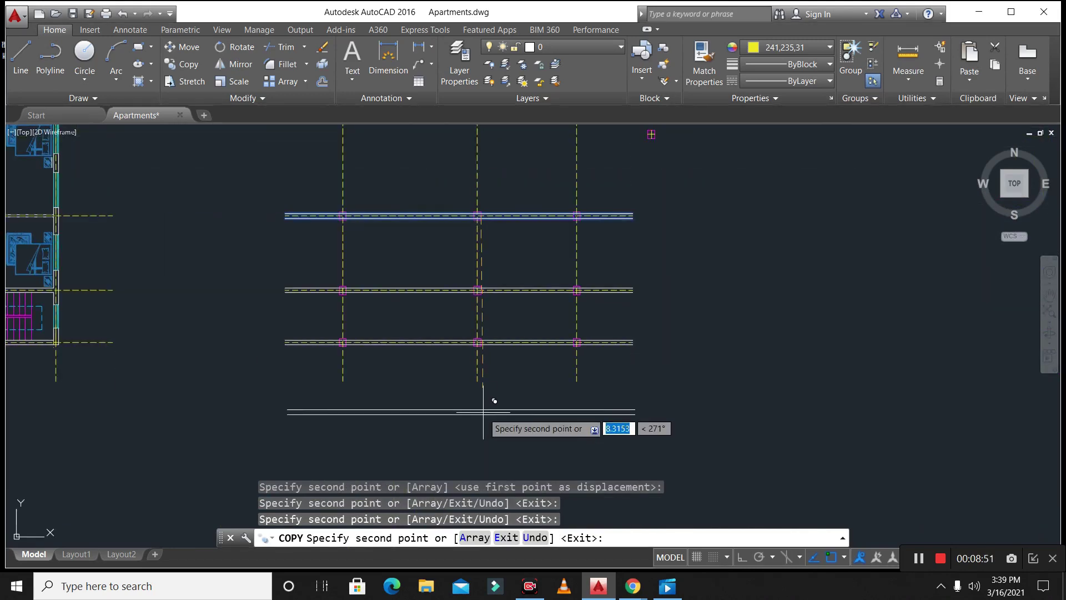
scroll(576, 429, down, 3)
scroll(542, 329, up, 5)
key(Escape)
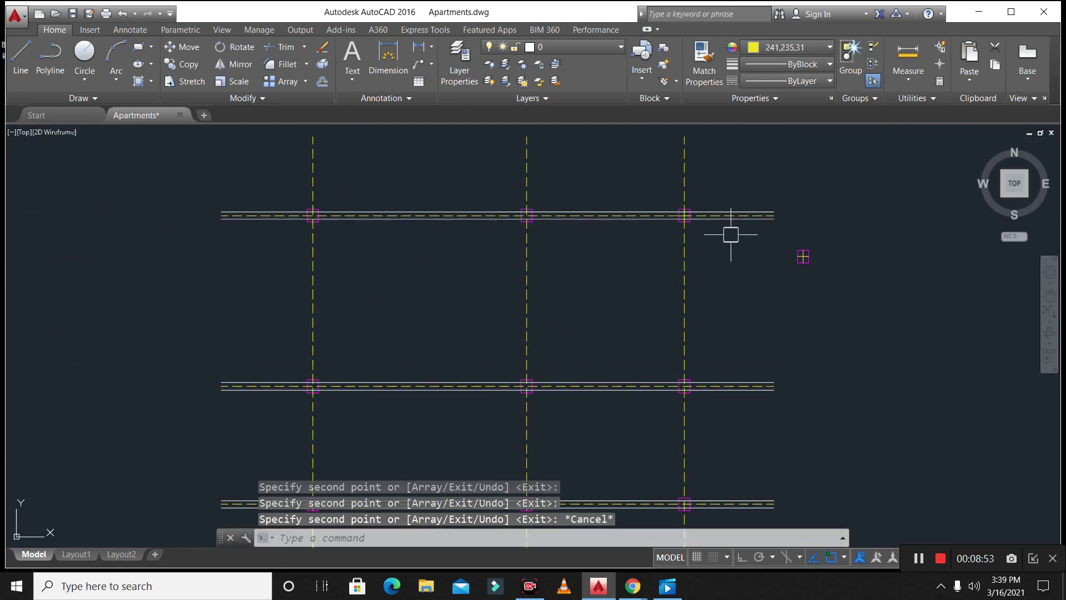
- Offset the easternmost vertical grid line by 0.1 to both its west and east sides
scroll(730, 234, up, 4)
key(Escape)
text(o)
key(Return)
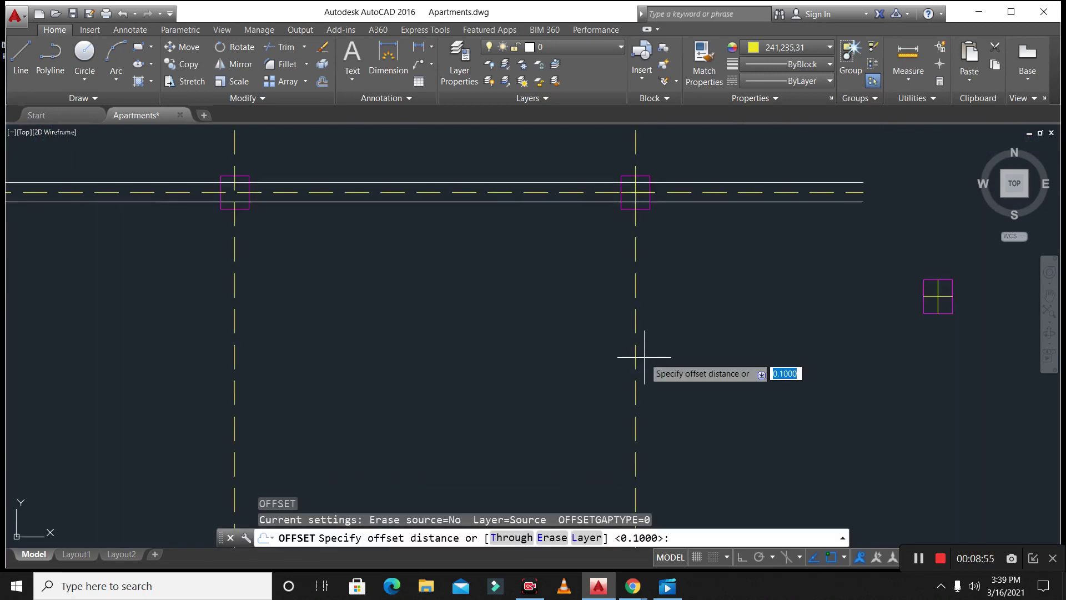
text(.1)
key(Return)
click(633, 356)
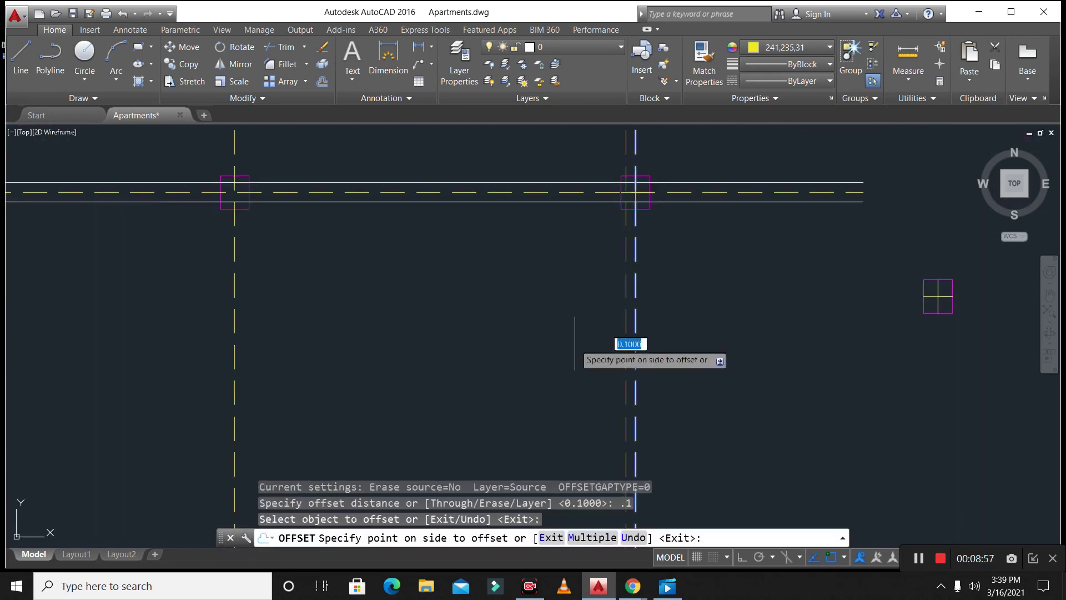
click(621, 347)
scroll(633, 219, up, 2)
click(634, 220)
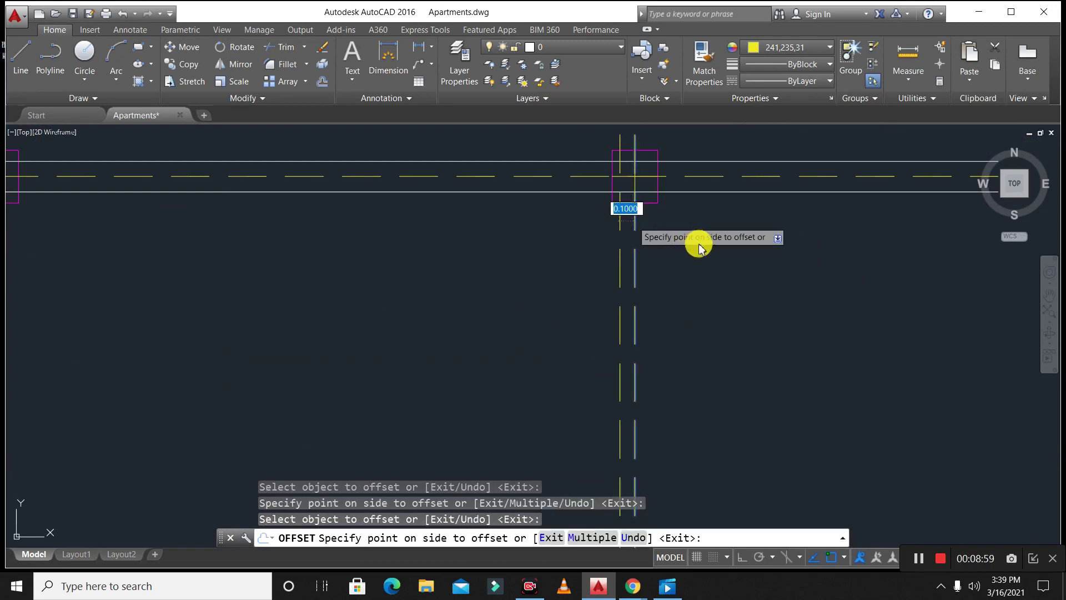
click(732, 253)
key(Escape)
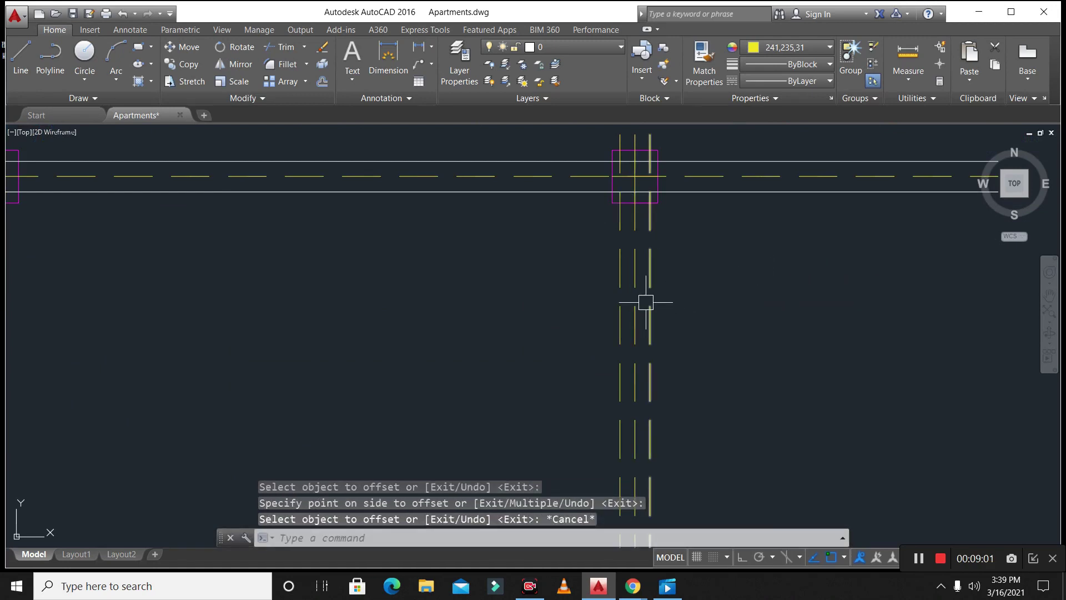
- Set the linetype and colour of the two vertical offset lines to ByLayer
click(620, 298)
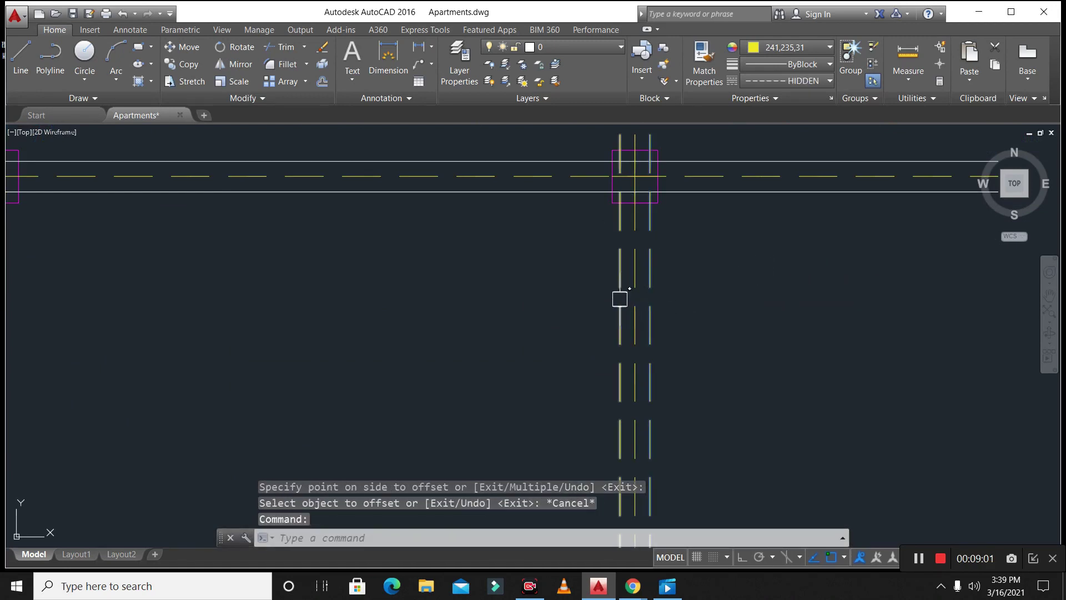
click(804, 81)
click(775, 100)
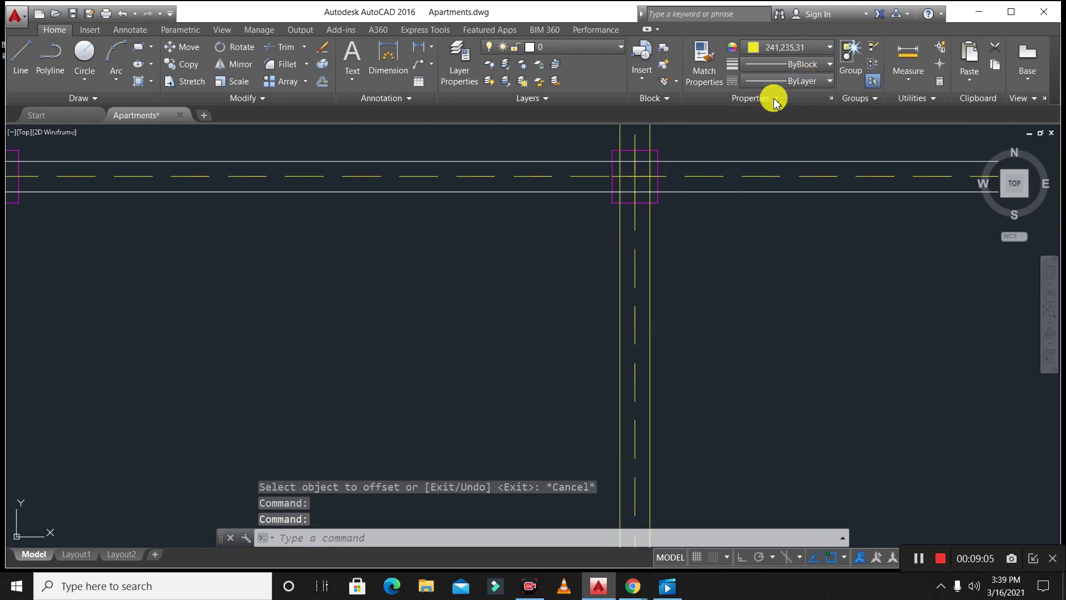
click(800, 53)
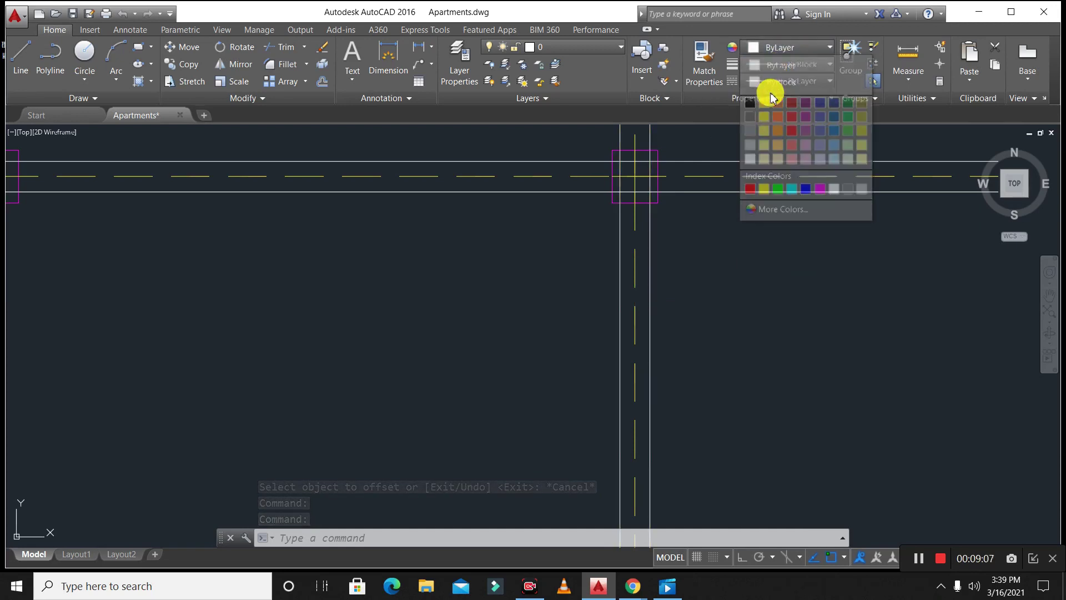
key(Escape)
key(Escape)
- Copy the two vertical beam lines from the middle of the easternmost column's south edge to the matching point on the central vertical grid line
text(co)
key(Return)
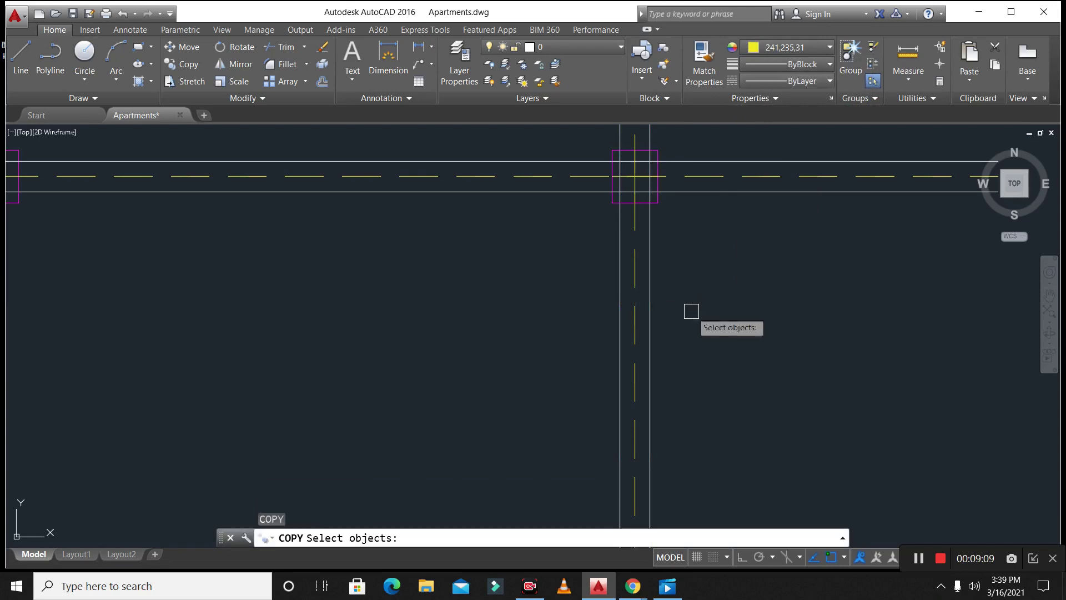
scroll(672, 272, up, 3)
click(615, 249)
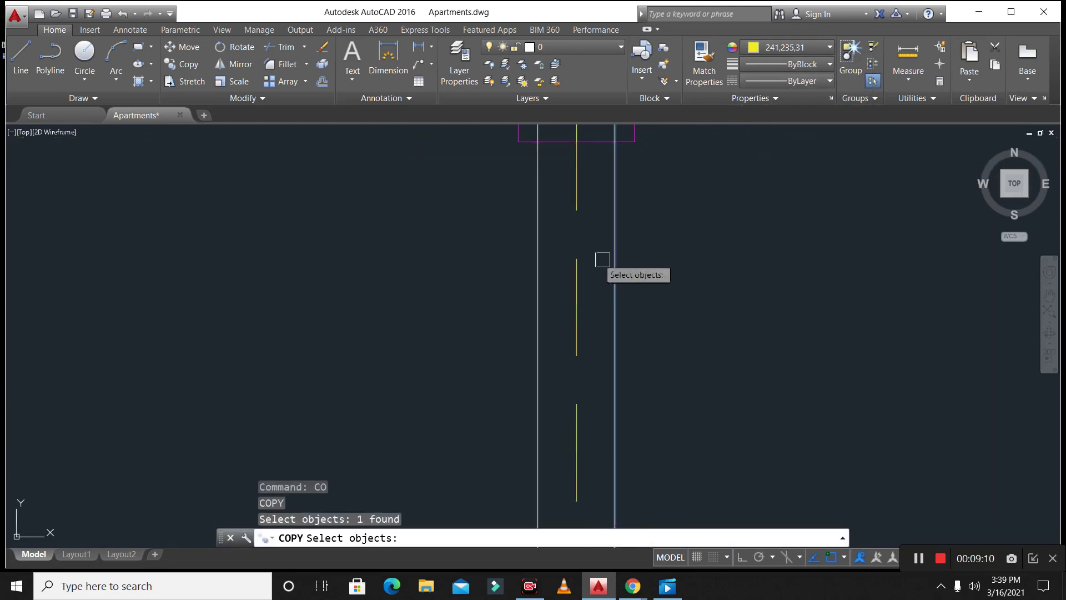
click(541, 225)
scroll(541, 225, down, 4)
scroll(557, 212, up, 4)
key(Return)
click(552, 211)
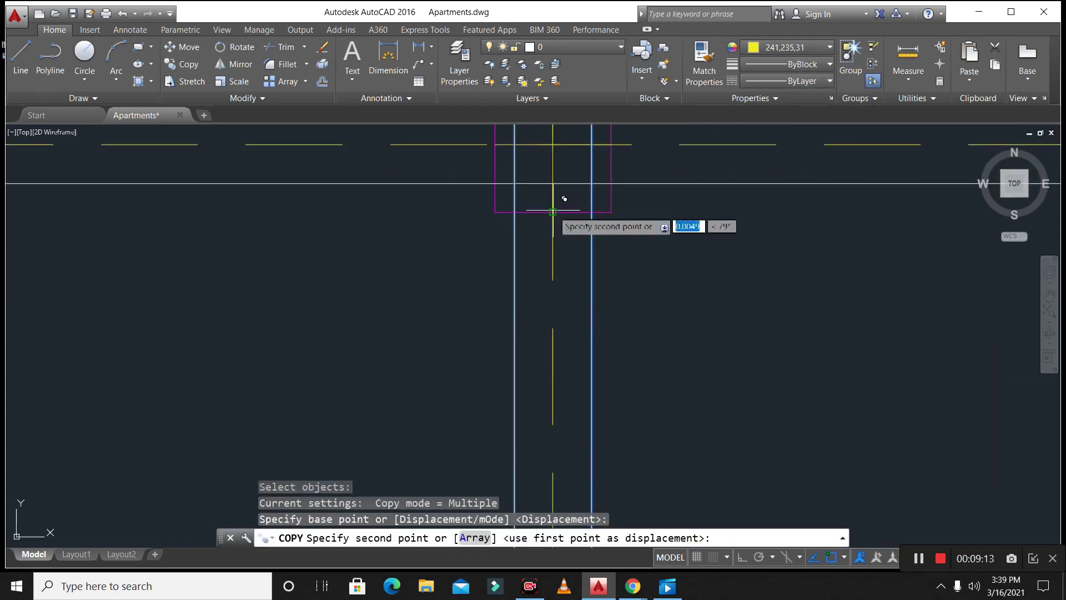
scroll(610, 233, down, 3)
scroll(244, 233, up, 3)
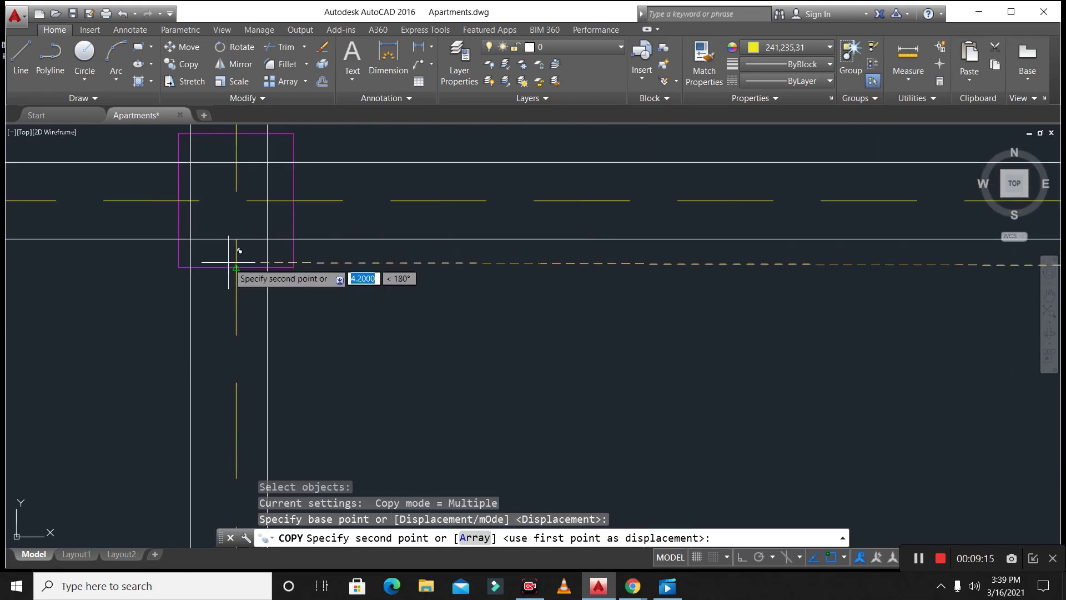
click(247, 256)
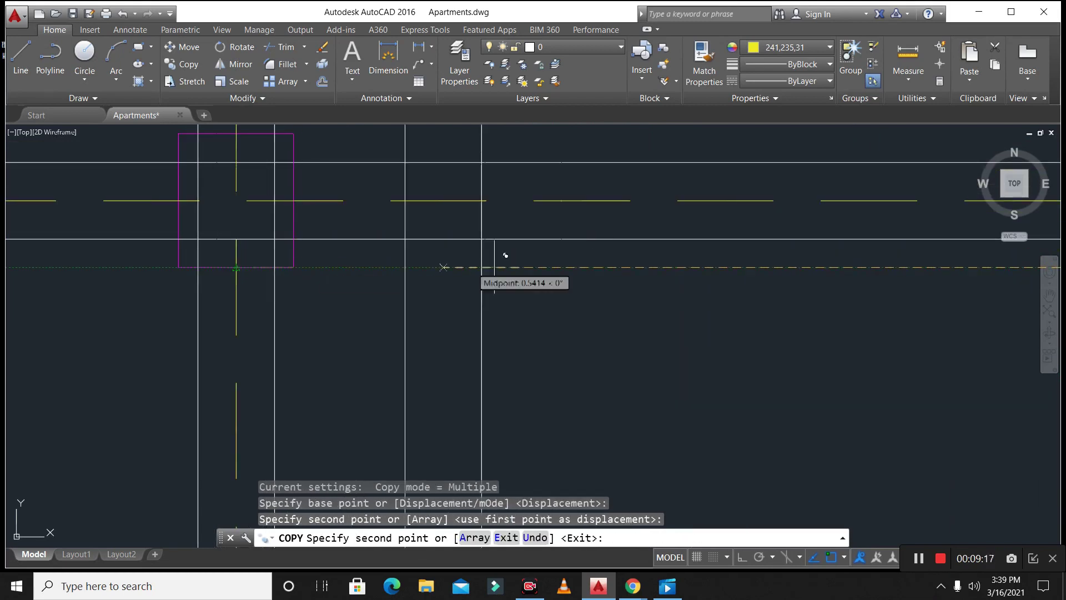
- Place a copy of the vertical beam line pair on the westernmost vertical grid line and finish copying
scroll(500, 255, down, 3)
scroll(250, 262, up, 3)
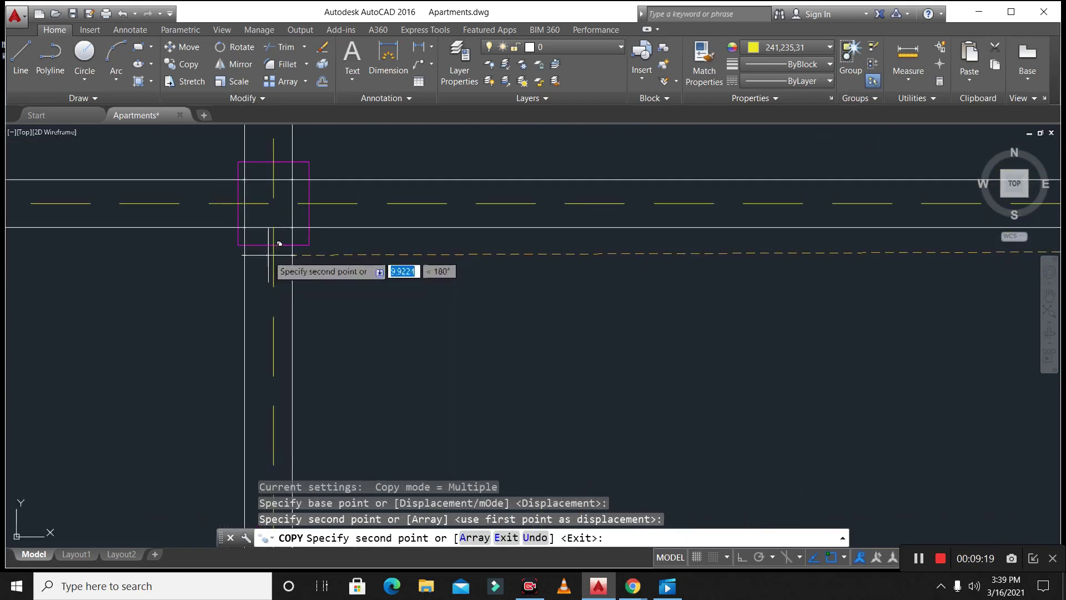
click(300, 232)
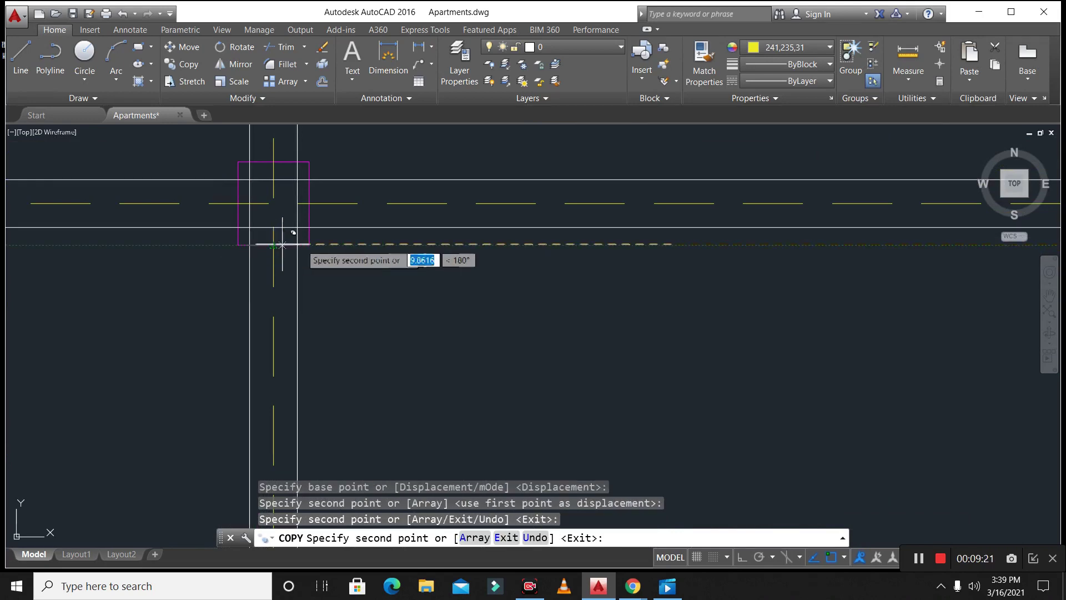
scroll(333, 228, down, 3)
key(Escape)
scroll(500, 250, down, 3)
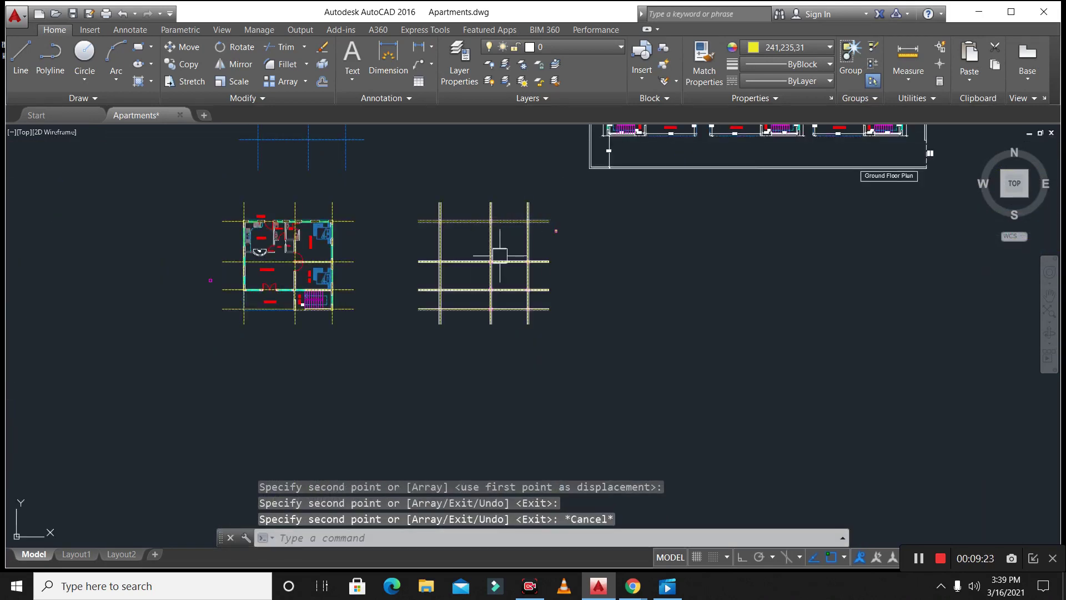
scroll(483, 392, up, 5)
scroll(481, 425, down, 1)
key(Escape)
key(Escape)
- Trim the beam lines and centrelines at the middle column of the southernmost row, using all objects as cutting edges, and erase the pieces left inside
scroll(449, 425, up, 6)
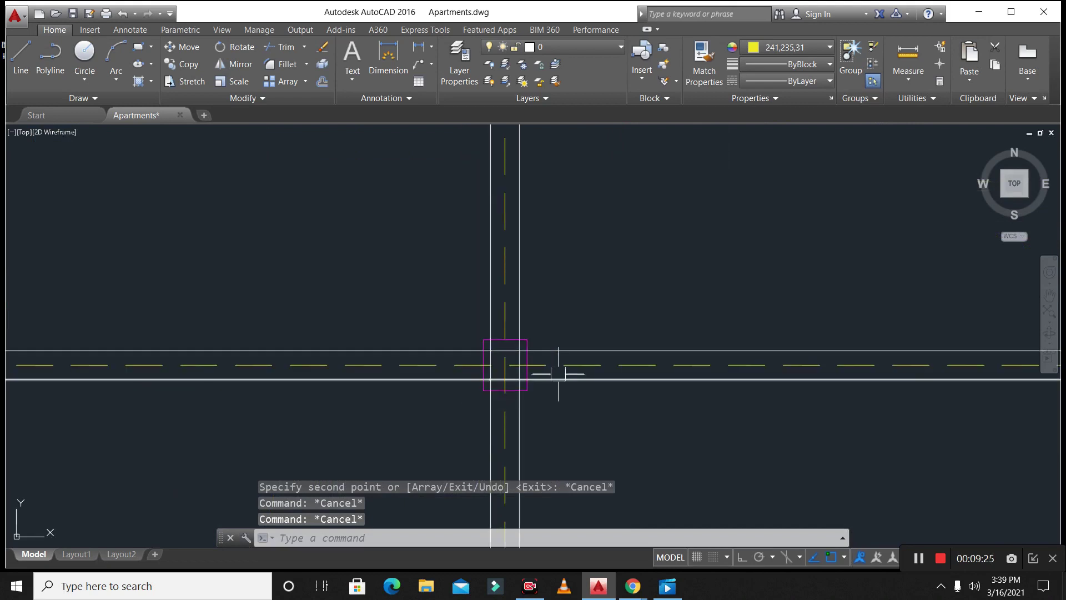
text(TR)
key(Return)
key(Return)
scroll(511, 389, up, 5)
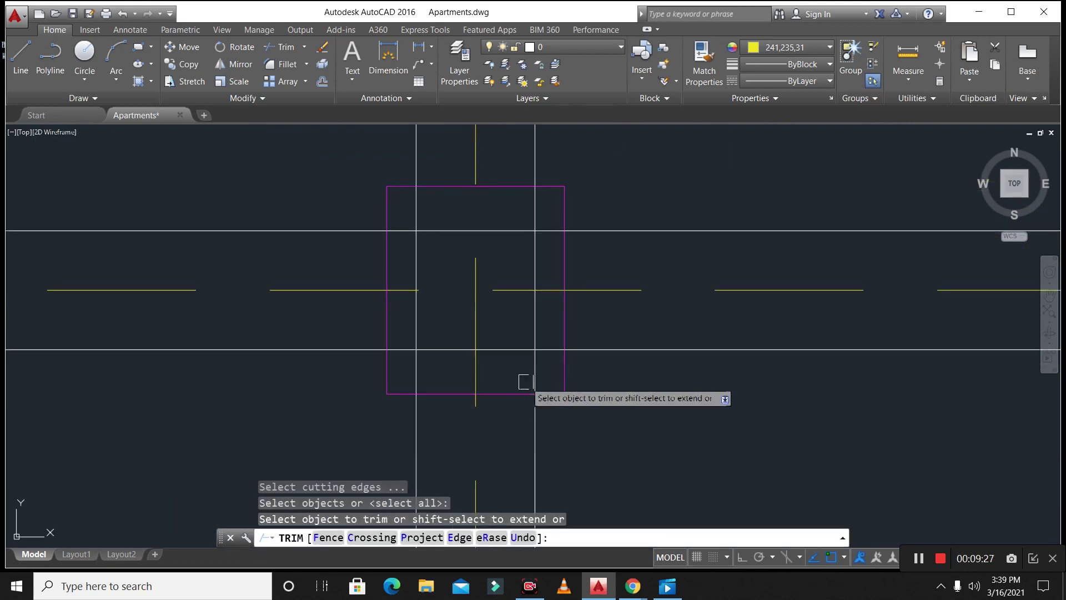
click(542, 376)
click(448, 228)
click(412, 215)
click(416, 214)
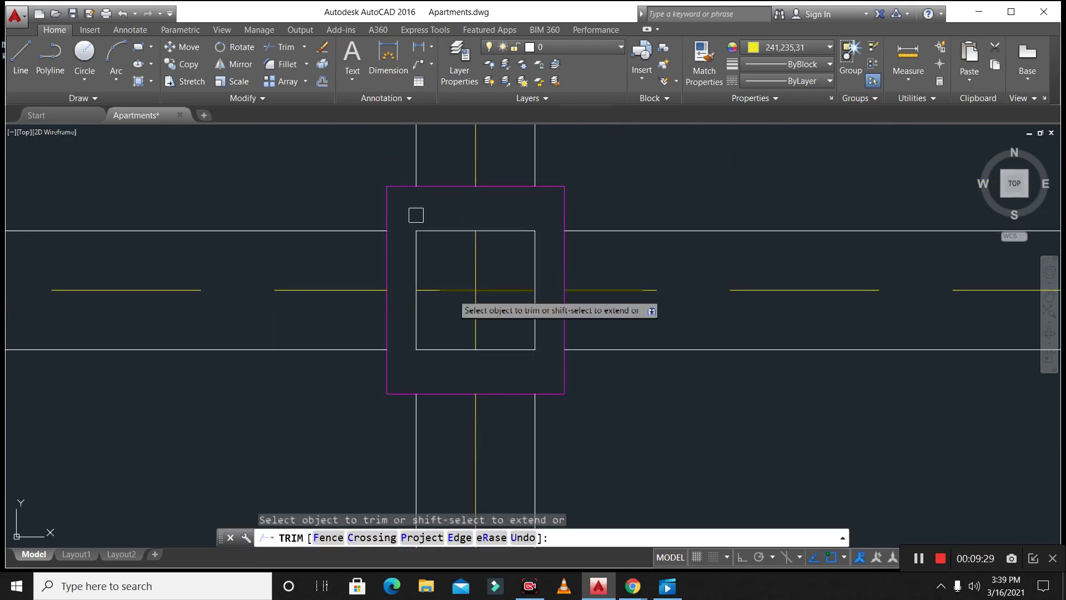
key(Escape)
click(408, 230)
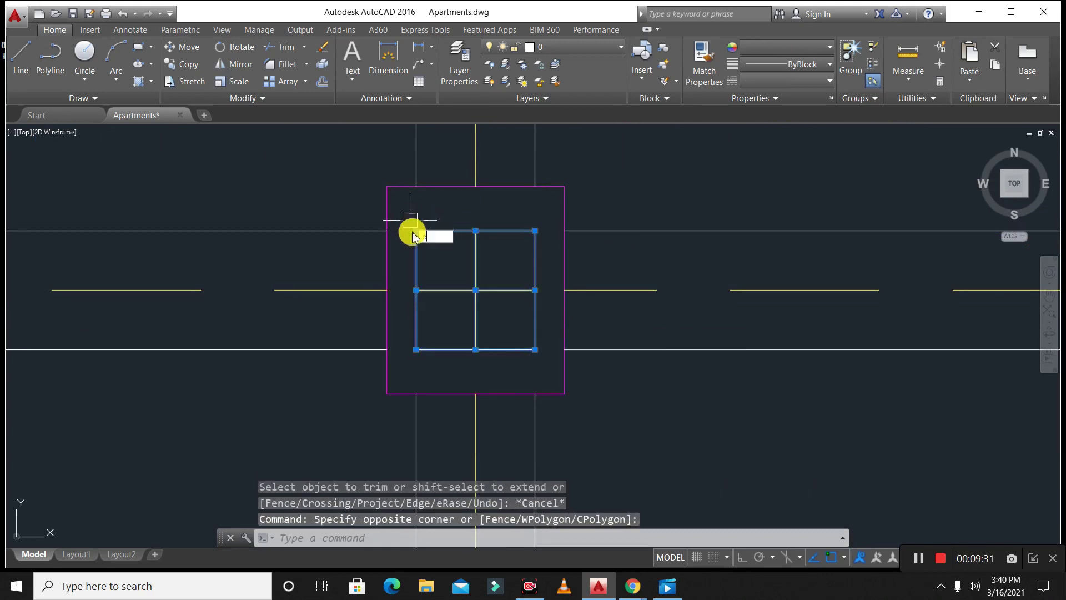
text(E)
key(Return)
- Trim the beam lines and centrelines crossing the southeast corner column and erase the pieces left inside it
scroll(380, 304, down, 8)
scroll(817, 320, up, 3)
text(tr)
key(Return)
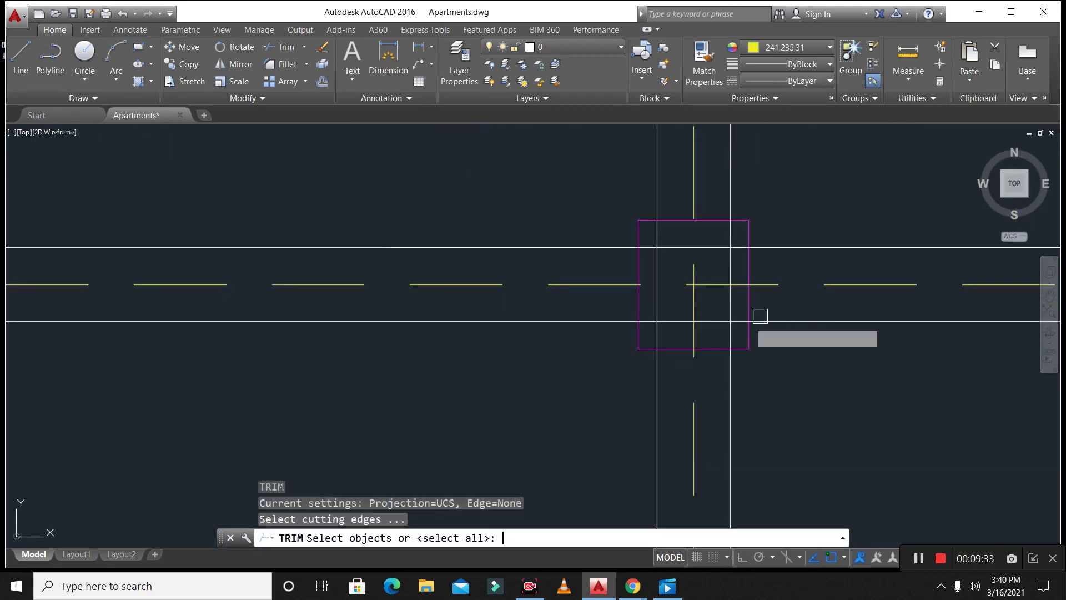
key(Return)
scroll(759, 314, up, 2)
click(740, 335)
click(582, 168)
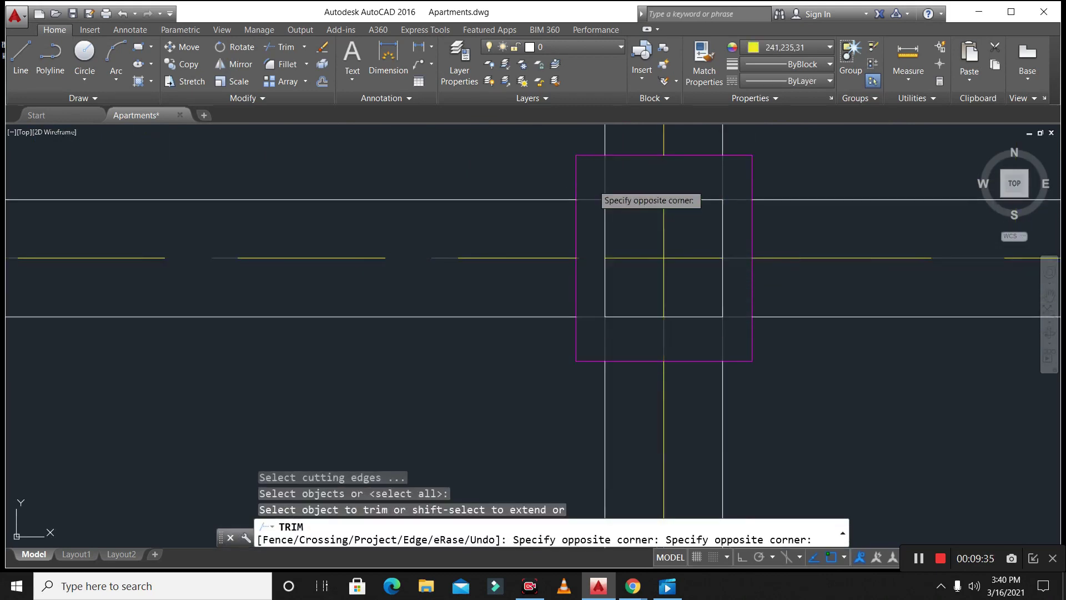
key(Escape)
click(737, 332)
click(590, 163)
text(E)
key(Return)
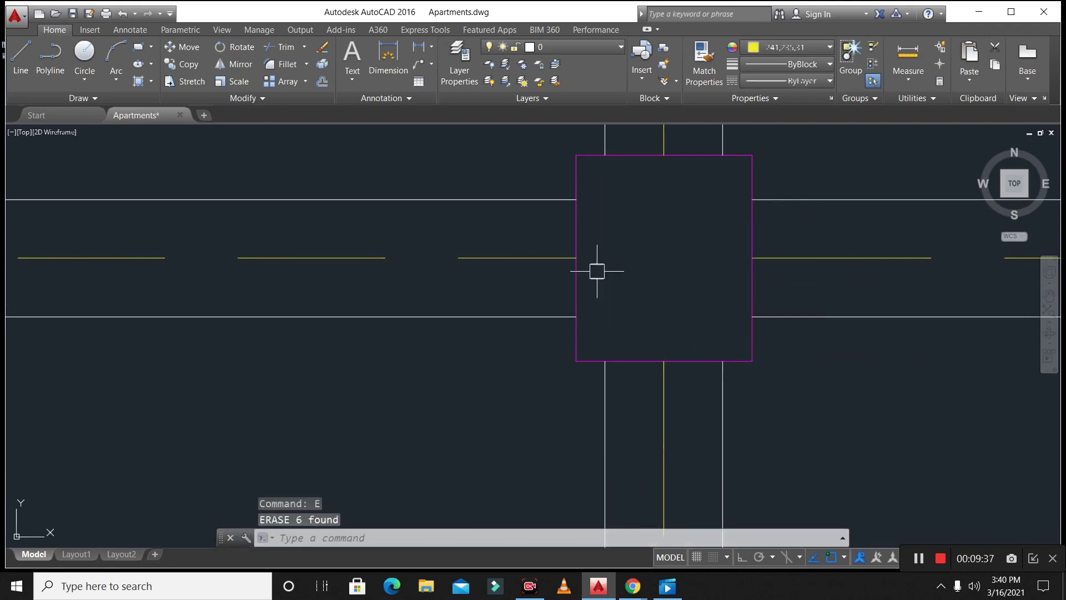
- Trim the beam lines and centrelines crossing the southwest corner column and erase the pieces left inside it
scroll(611, 409, down, 4)
key(Escape)
scroll(310, 346, up, 5)
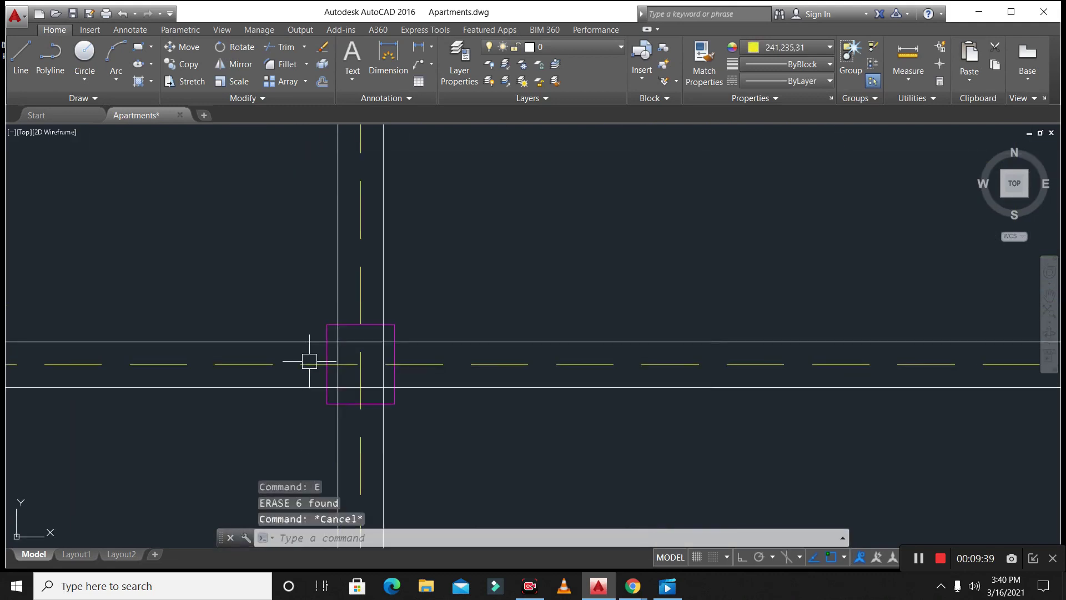
click(392, 400)
text(tr)
key(Return)
key(Return)
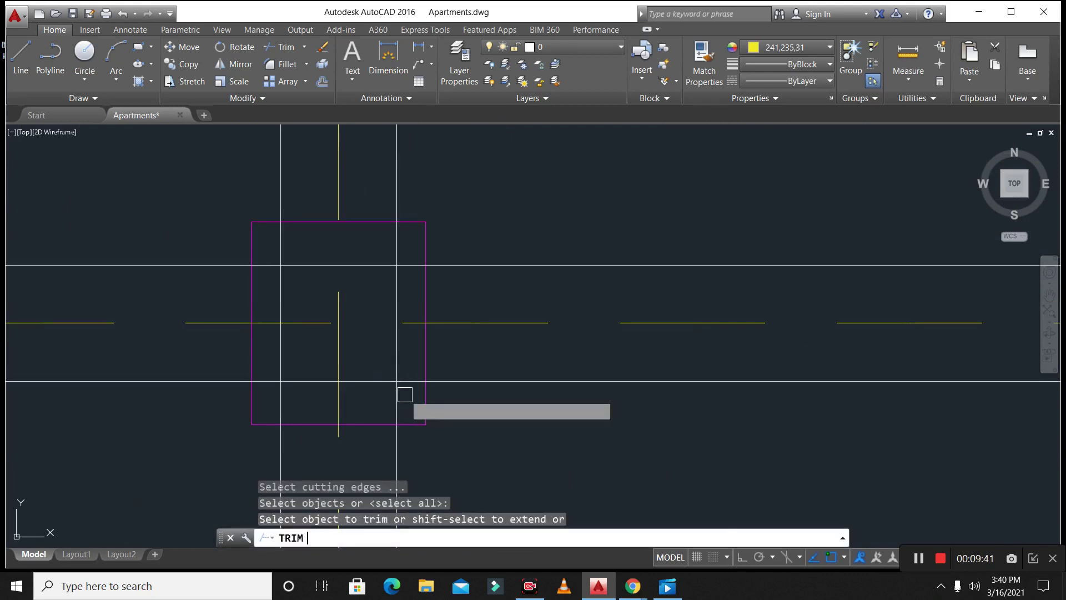
click(407, 394)
click(274, 261)
key(Escape)
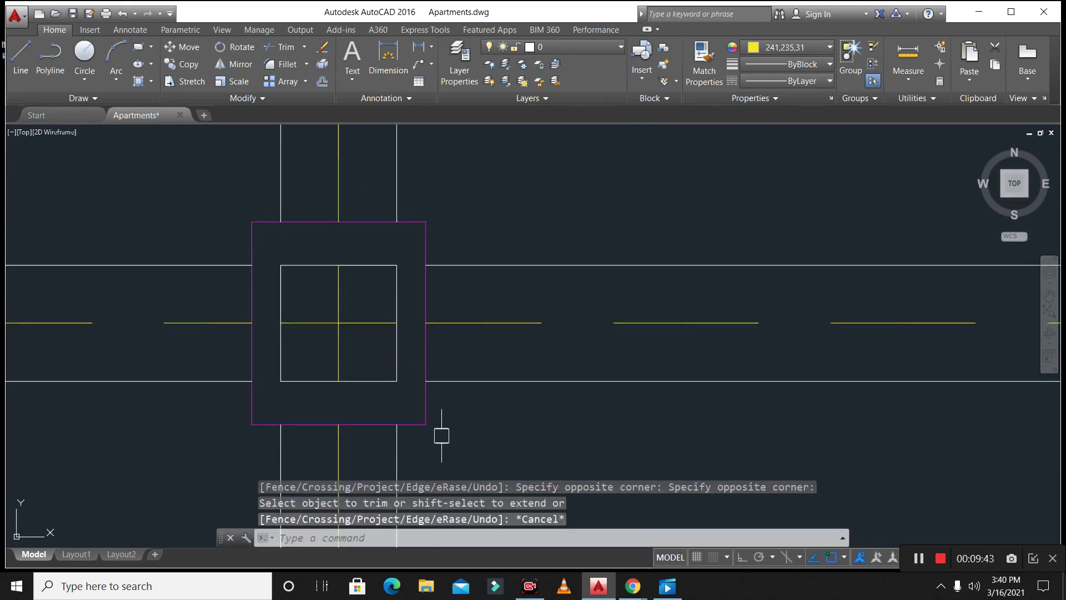
click(408, 398)
click(274, 231)
text(e)
key(Return)
- Trim the lines crossing the westernmost column in the second row from the south and erase the pieces left inside it
scroll(374, 375, down, 6)
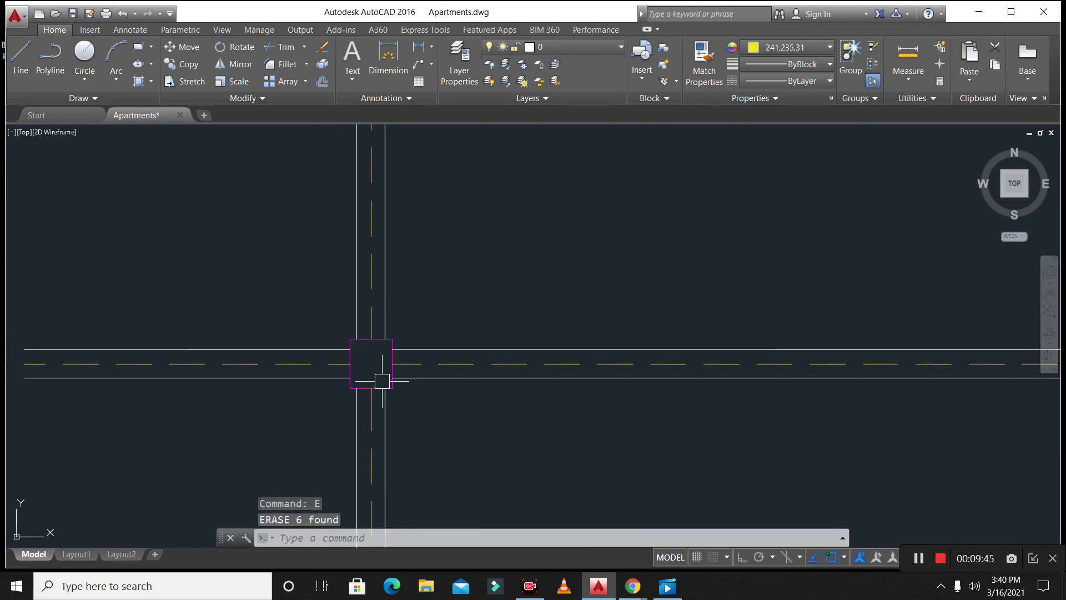
scroll(370, 230, up, 8)
key(Escape)
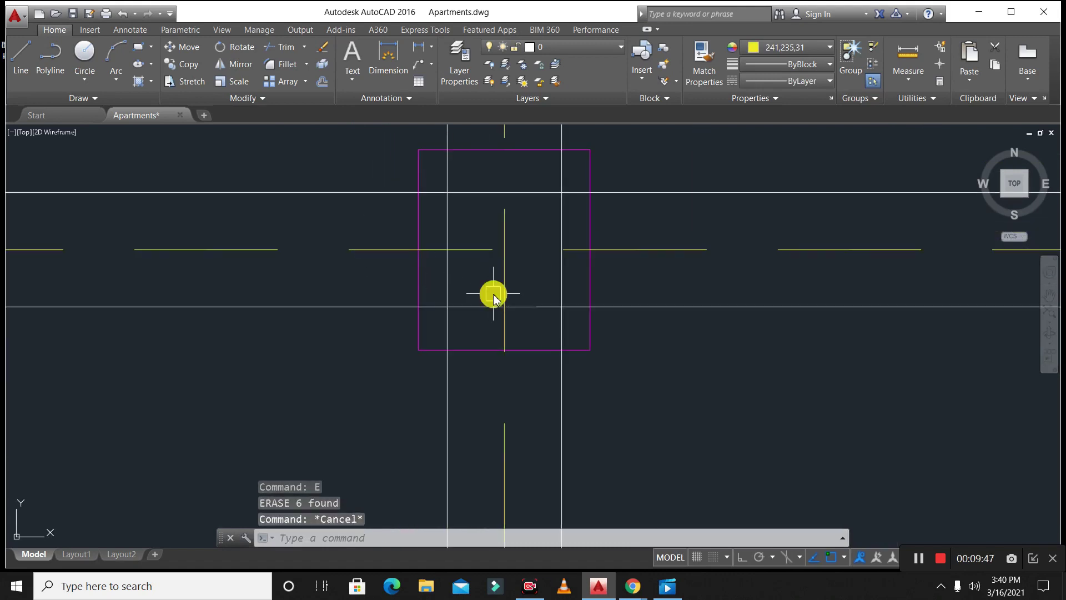
text(tr)
key(Return)
key(Return)
click(572, 324)
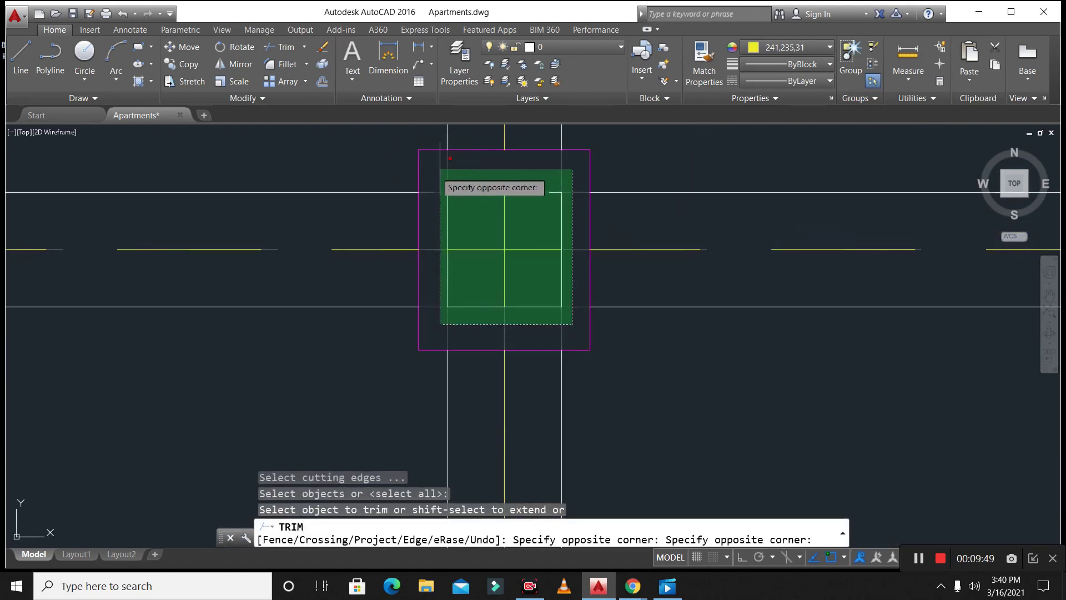
key(Escape)
click(566, 323)
click(440, 178)
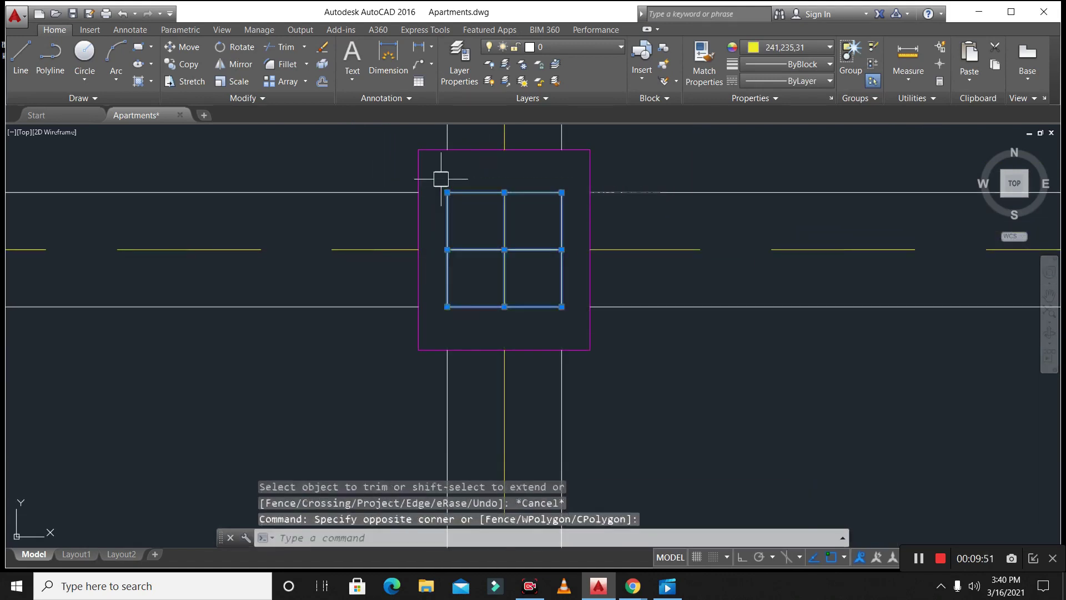
text(e)
key(Return)
- Trim the lines crossing the westernmost column in the second row from the north and erase the pieces left inside it
scroll(471, 333, down, 10)
scroll(466, 212, up, 6)
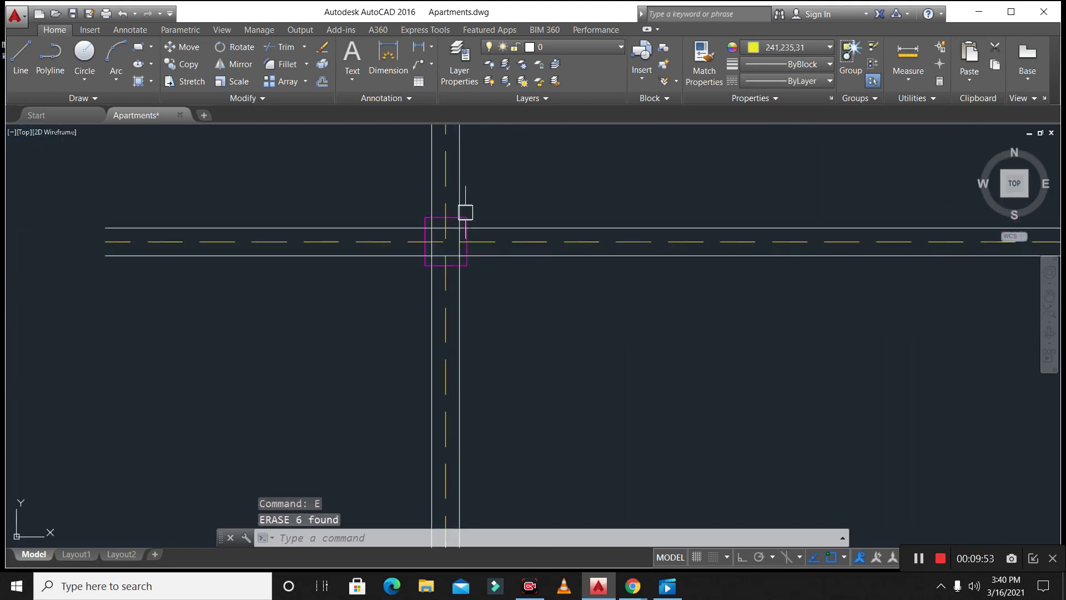
key(Escape)
key(Escape)
scroll(445, 280, up, 4)
text(tr)
key(Return)
key(Return)
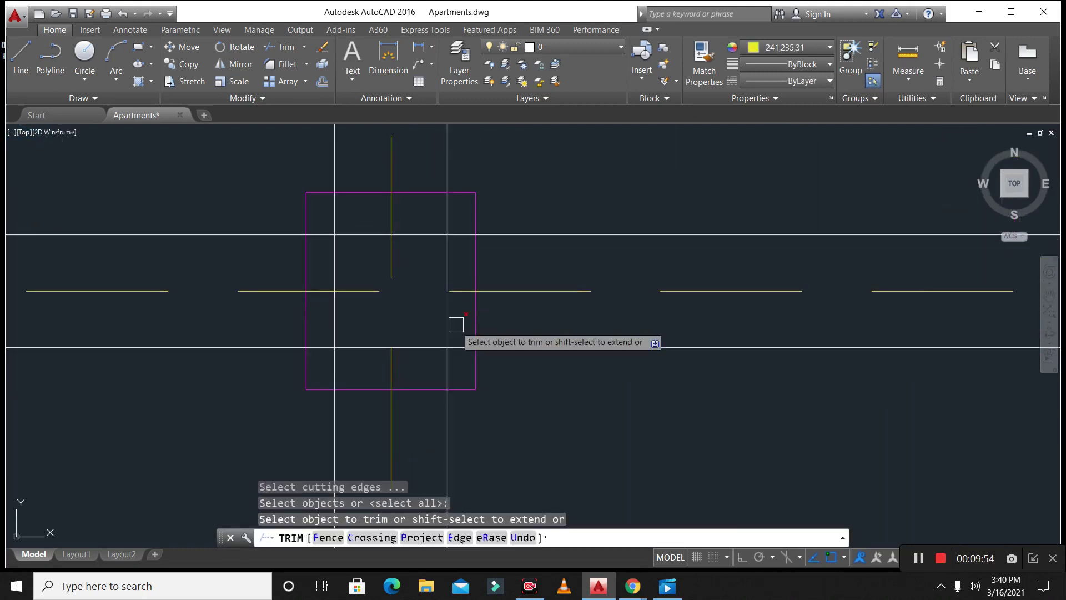
click(457, 362)
click(331, 221)
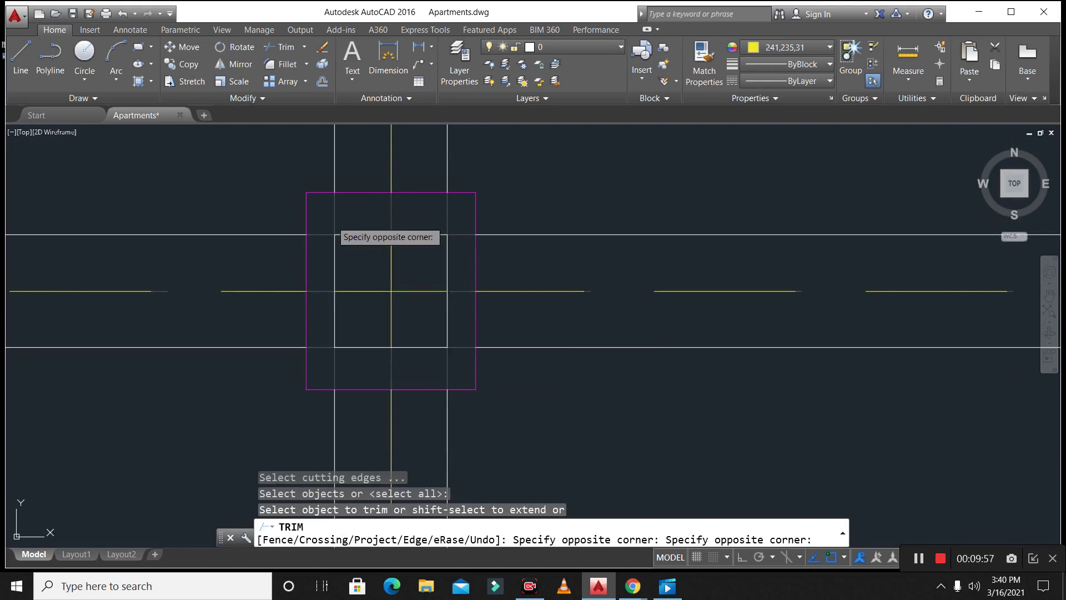
click(457, 333)
key(Escape)
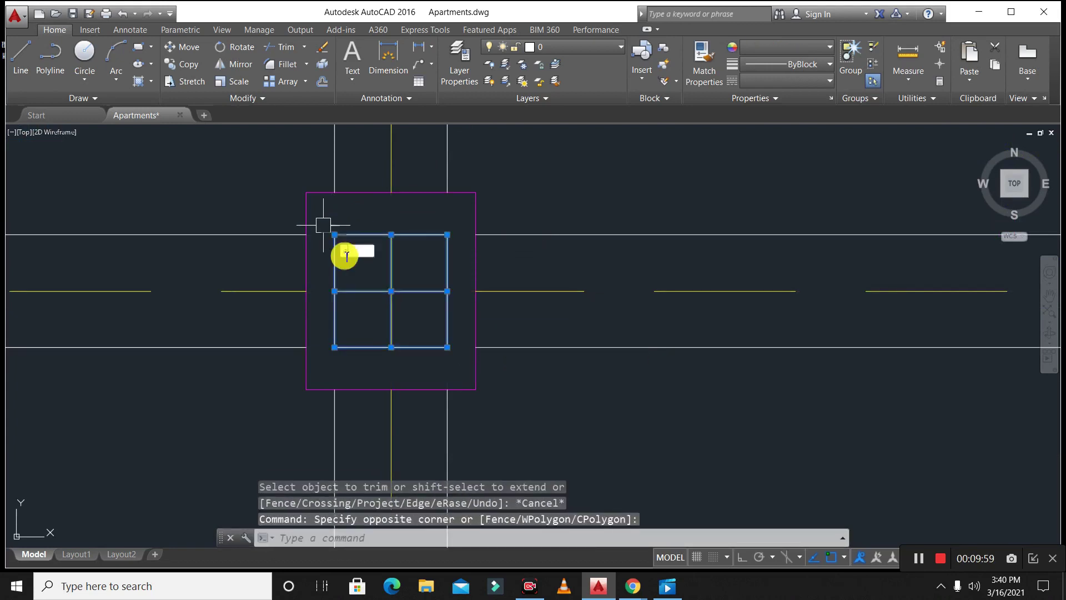
click(318, 222)
text(e)
key(Return)
- Trim the beam lines and centrelines crossing the northwest corner column and erase the pieces left inside it
scroll(409, 347, down, 6)
scroll(409, 347, down, 5)
scroll(407, 286, up, 5)
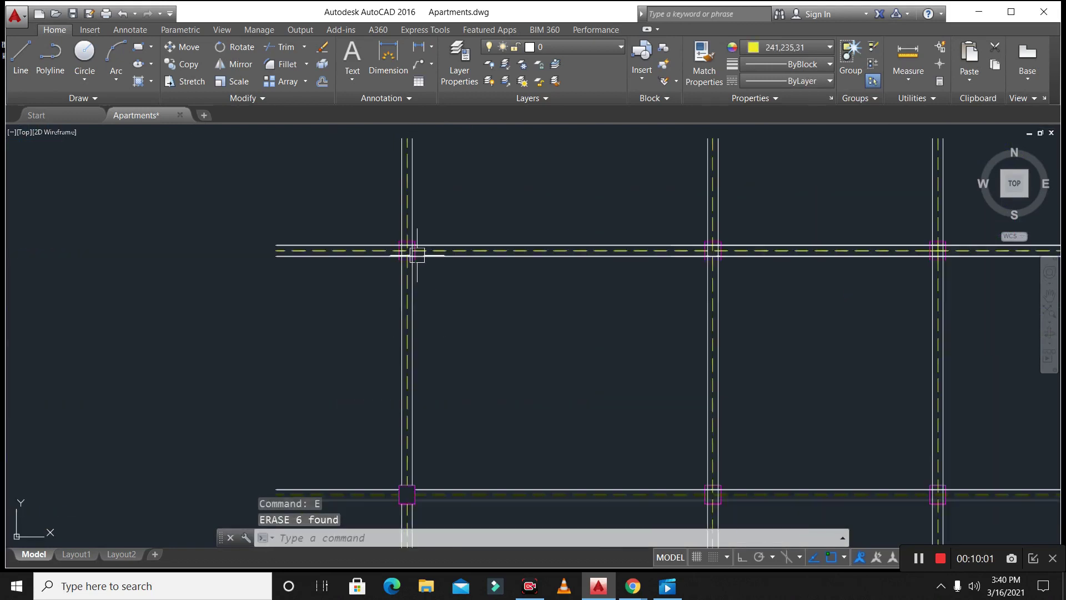
key(Escape)
key(Escape)
scroll(397, 246, up, 4)
scroll(413, 271, up, 2)
key(Return)
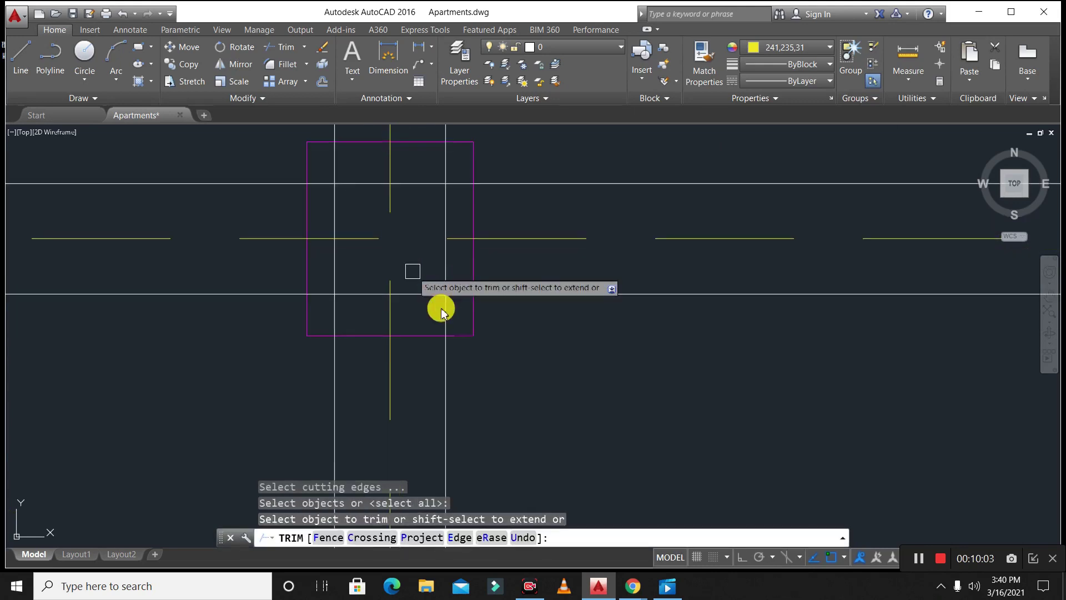
click(457, 316)
click(331, 180)
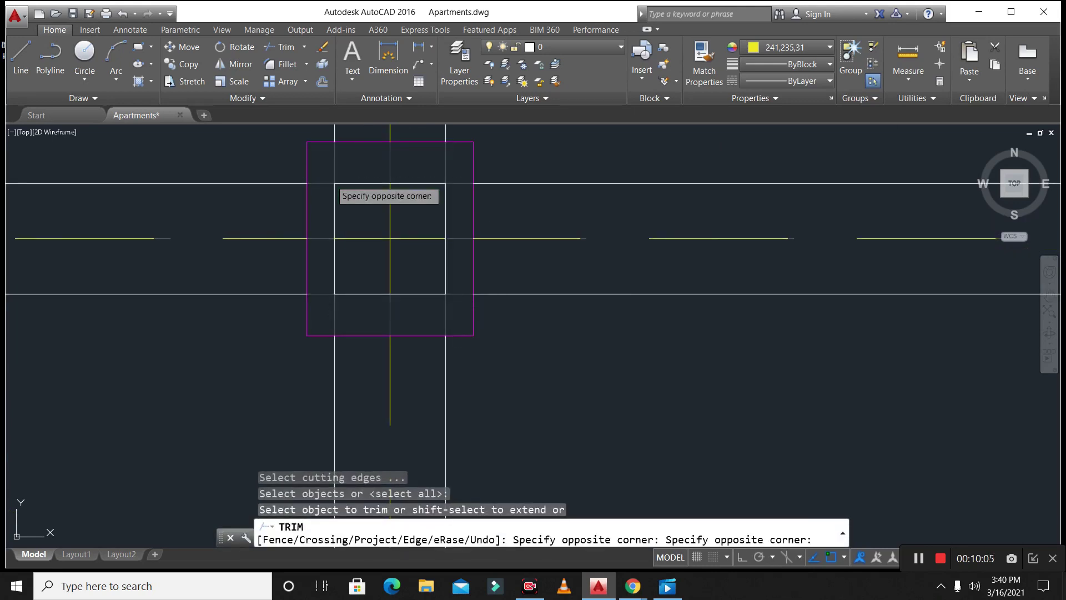
key(Escape)
click(460, 311)
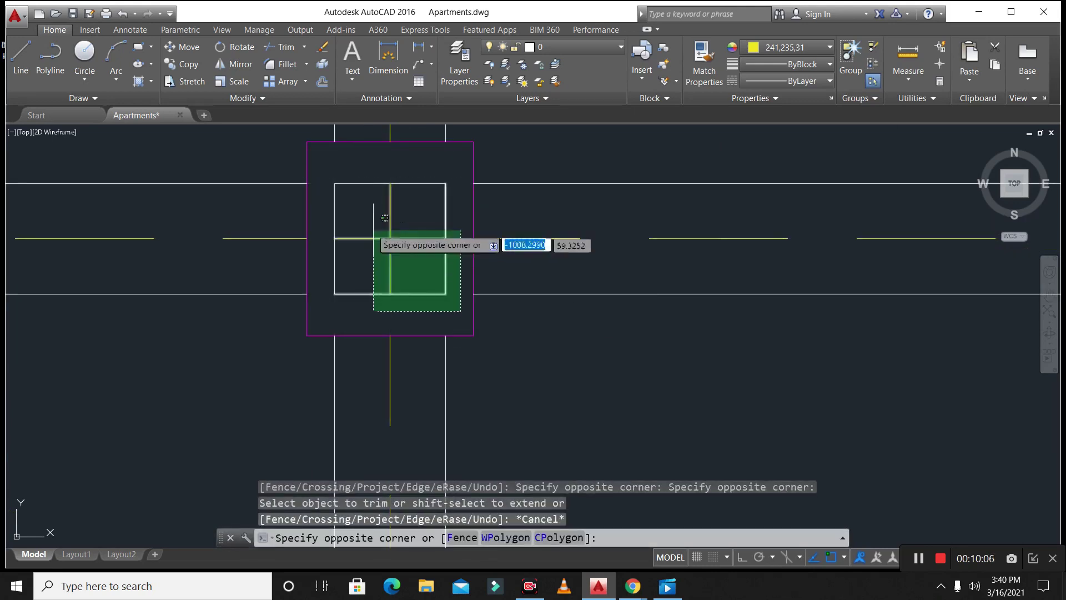
click(334, 177)
text(e)
key(Return)
- Trim the beam lines and centrelines crossing the middle column of the northernmost row and erase the pieces left inside it
scroll(362, 253, down, 5)
scroll(362, 257, down, 2)
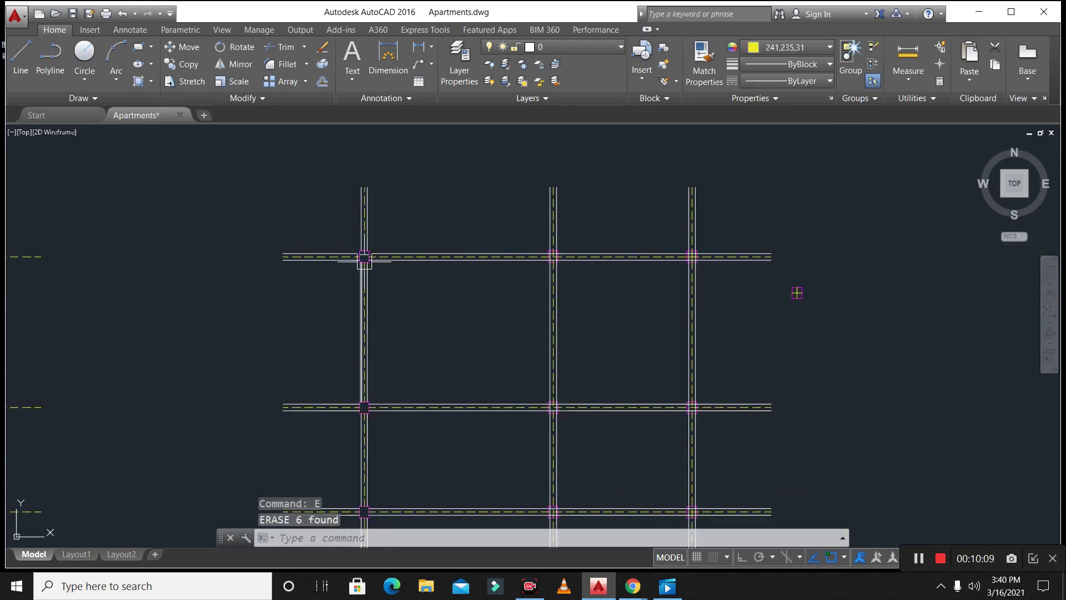
scroll(556, 268, up, 5)
key(Escape)
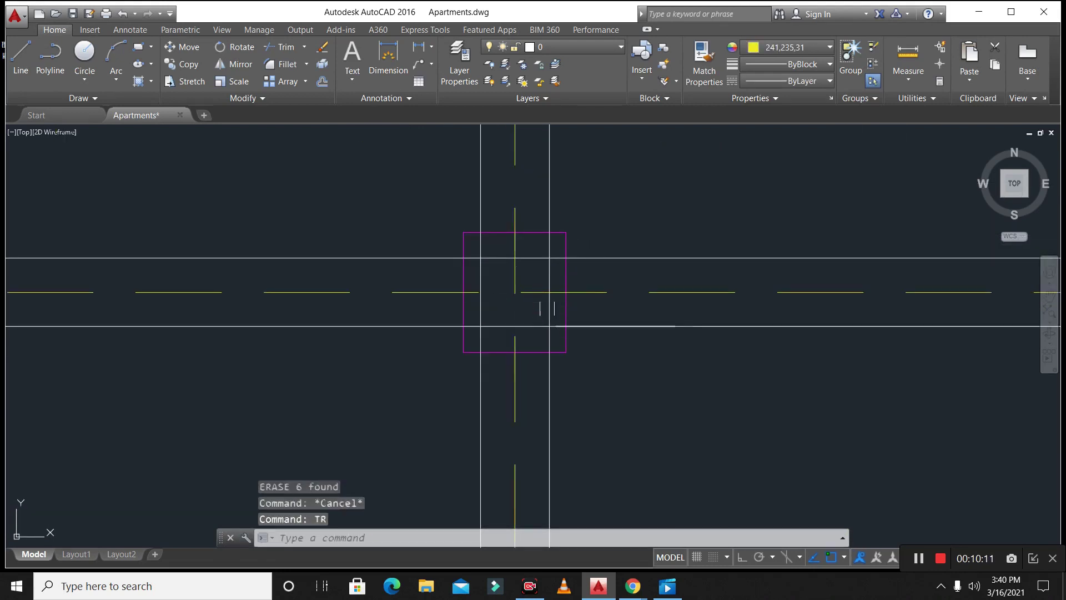
key(Return)
scroll(555, 325, up, 4)
click(557, 347)
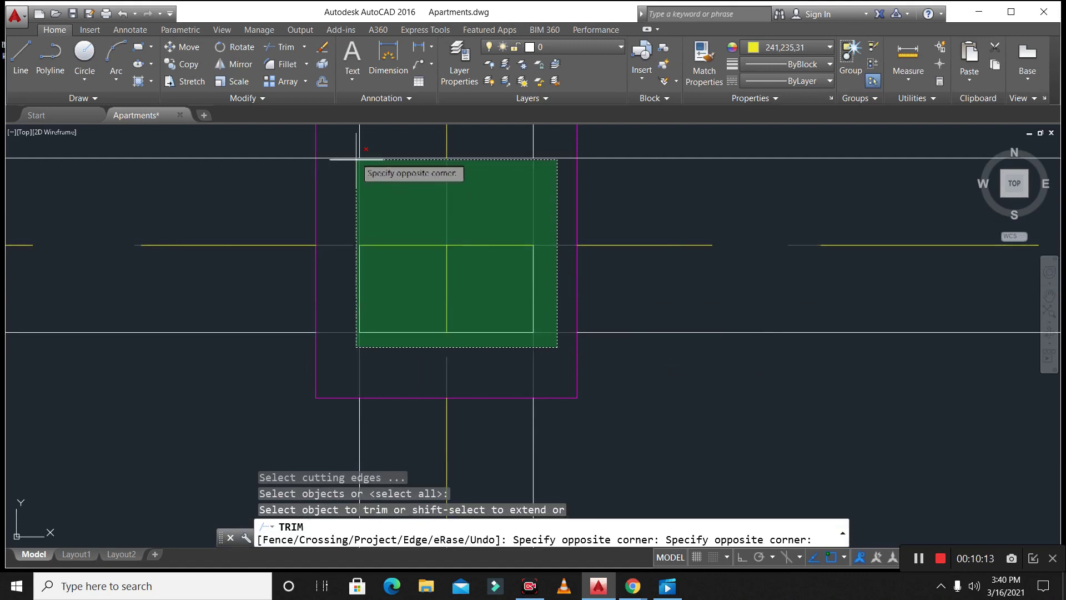
click(356, 160)
scroll(444, 297, down, 3)
scroll(469, 316, up, 2)
key(Escape)
click(473, 316)
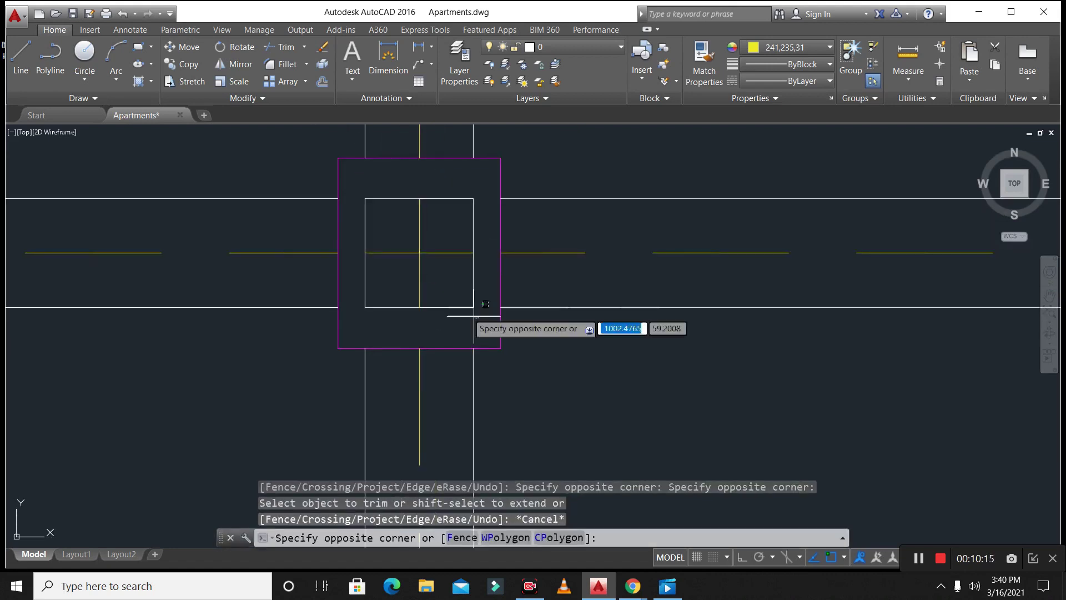
click(357, 180)
text(e)
key(Return)
scroll(530, 295, down, 5)
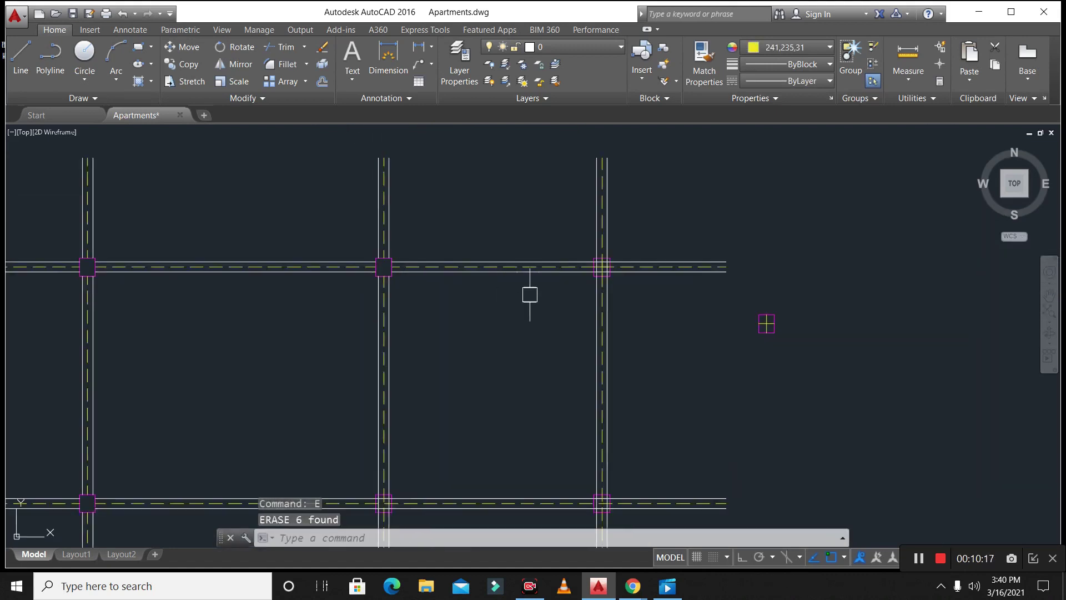
- Trim the beam lines and centrelines crossing the northeast corner column and erase the pieces left inside it
scroll(604, 265, up, 8)
key(Escape)
text(tr)
key(Return)
key(Return)
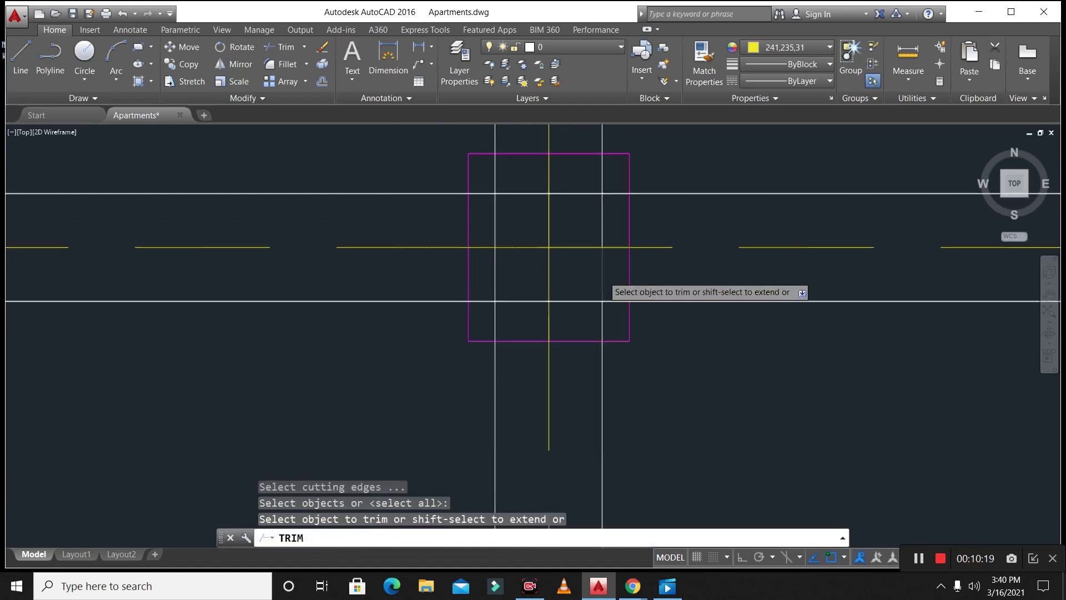
scroll(614, 289, up, 2)
click(618, 352)
scroll(618, 352, up, 1)
click(538, 245)
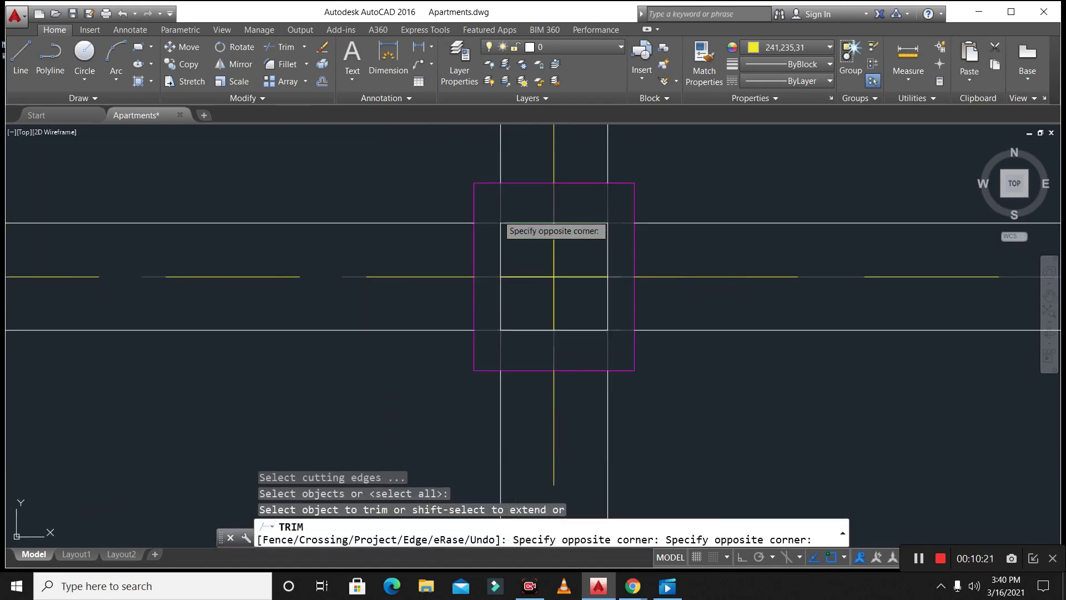
key(Escape)
click(615, 336)
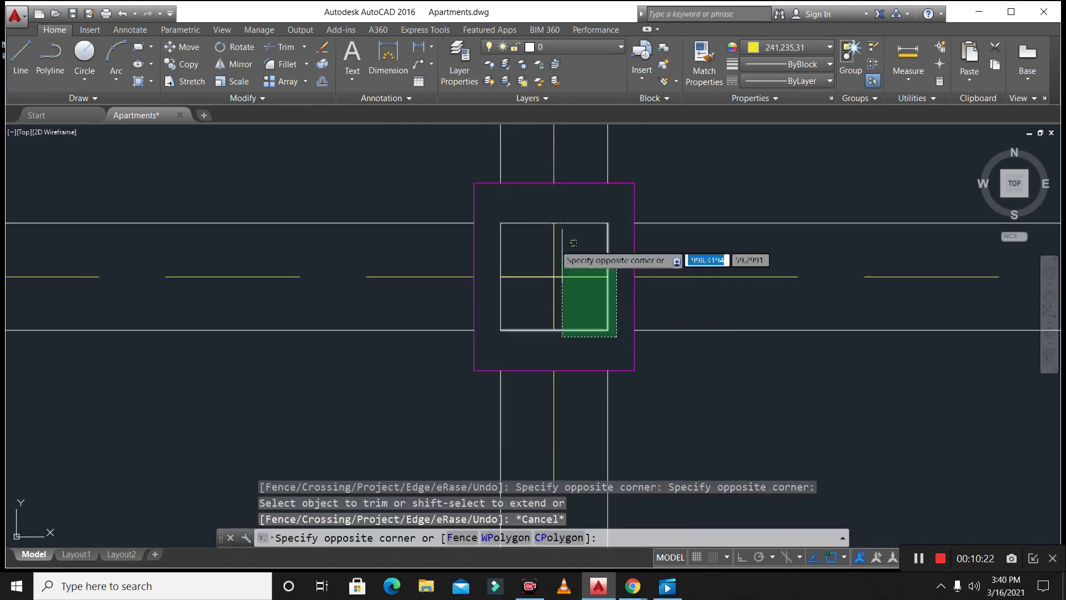
click(489, 192)
text(e)
key(Return)
- Trim the lines crossing the easternmost column in the second row from the north and erase the selected pieces inside it
scroll(522, 212, down, 10)
scroll(528, 352, up, 5)
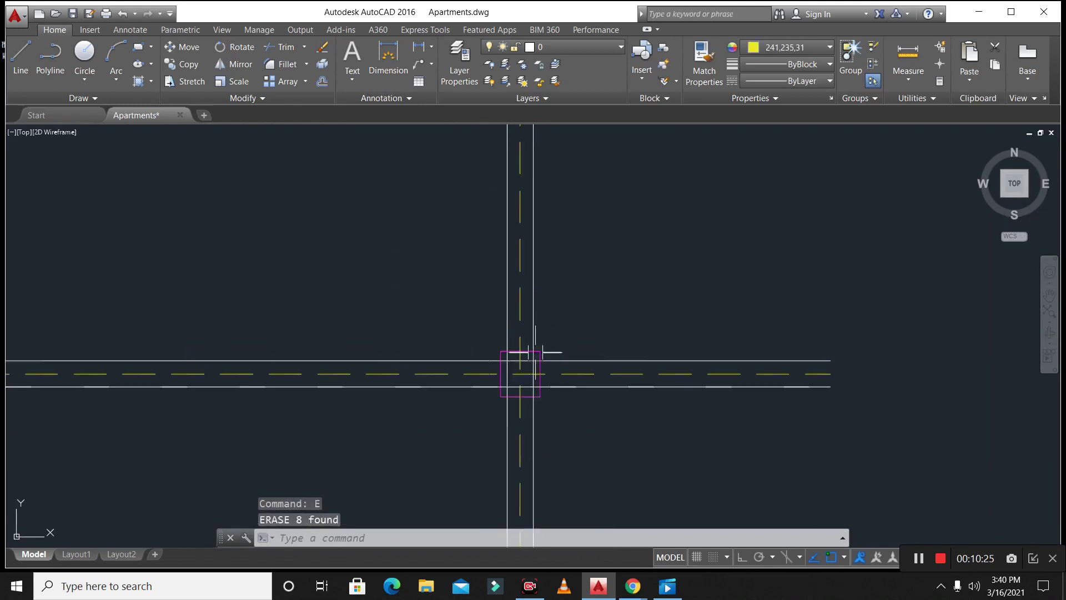
key(Escape)
text(tr)
key(Return)
key(Return)
click(540, 433)
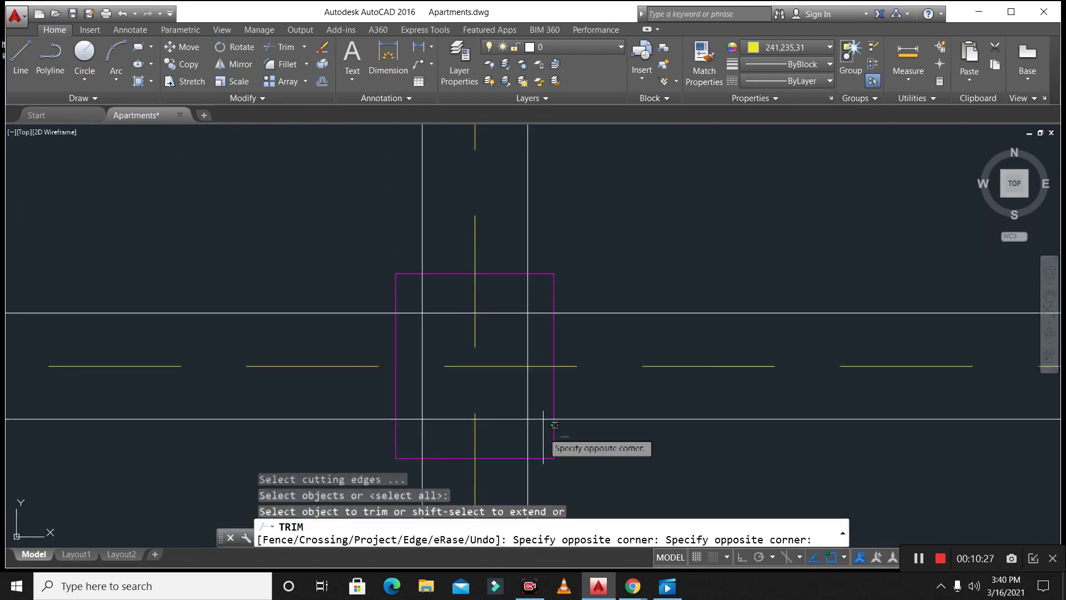
click(417, 307)
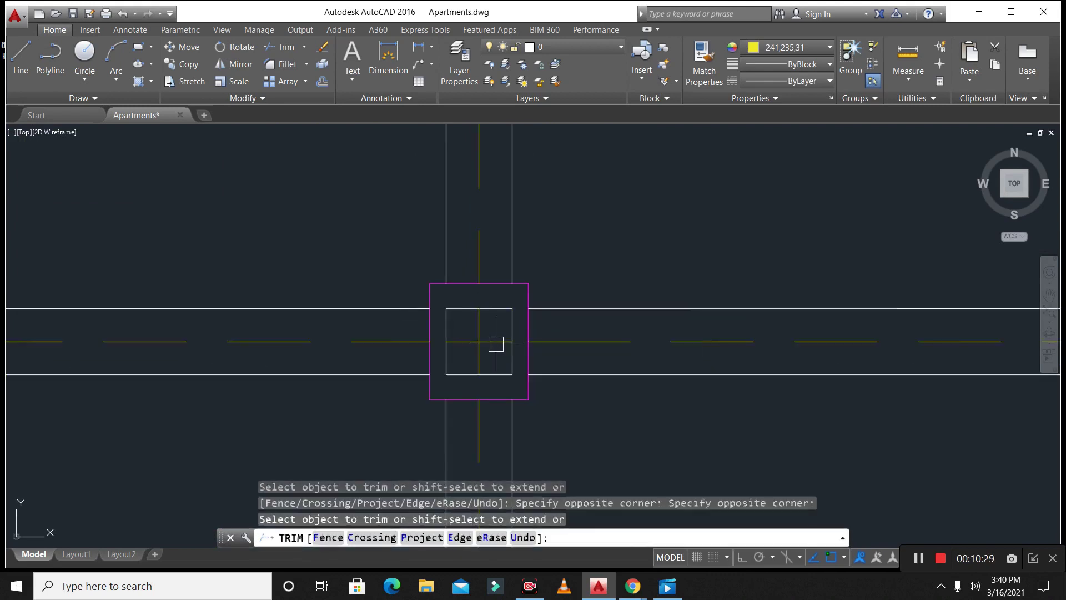
key(Escape)
scroll(511, 400, up, 2)
click(360, 234)
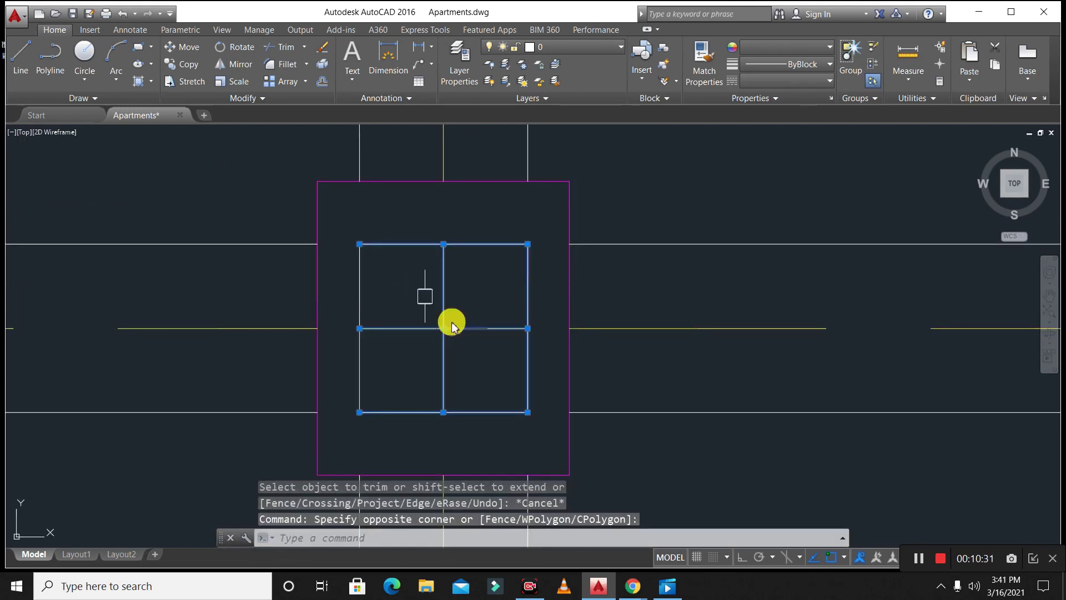
text(e)
key(Return)
- Erase the leftover vertical beam line piece near the west side inside the same column
scroll(466, 310, down, 3)
key(Escape)
scroll(451, 322, up, 2)
click(428, 305)
click(373, 274)
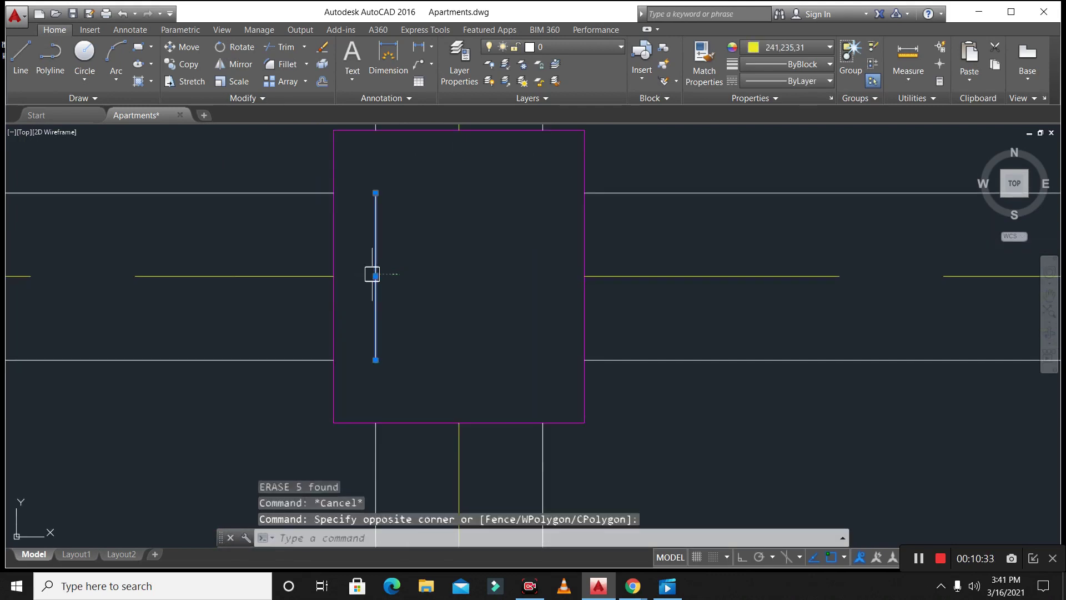
text(e)
key(Return)
- Trim the lines crossing the easternmost column in the second row from the south and erase the pieces left inside it
scroll(481, 228, down, 4)
scroll(481, 228, down, 4)
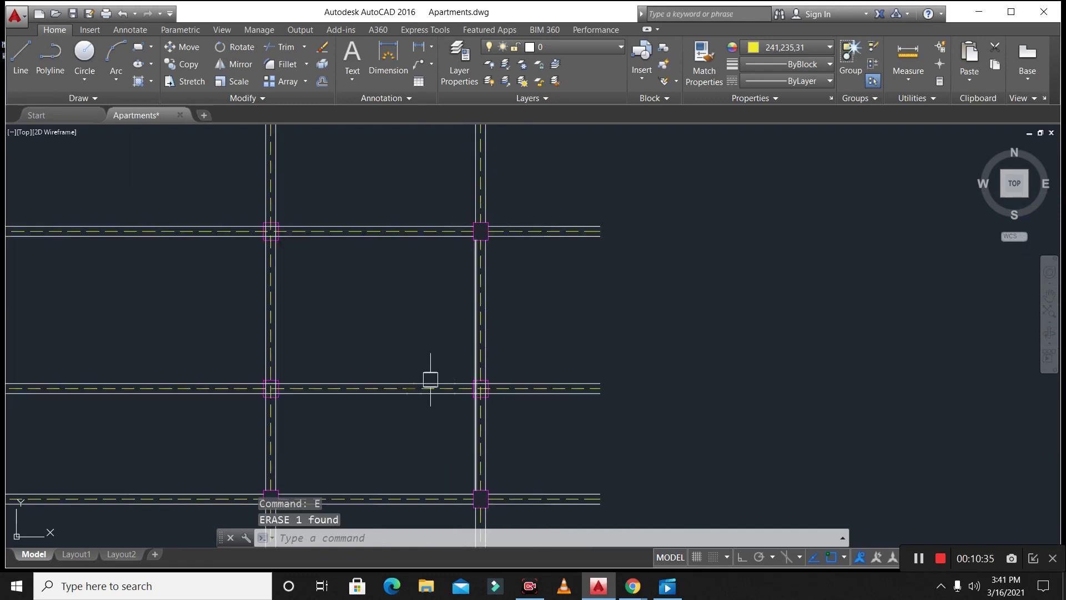
scroll(455, 441, up, 3)
scroll(542, 315, up, 5)
text(tr)
key(Return)
key(Return)
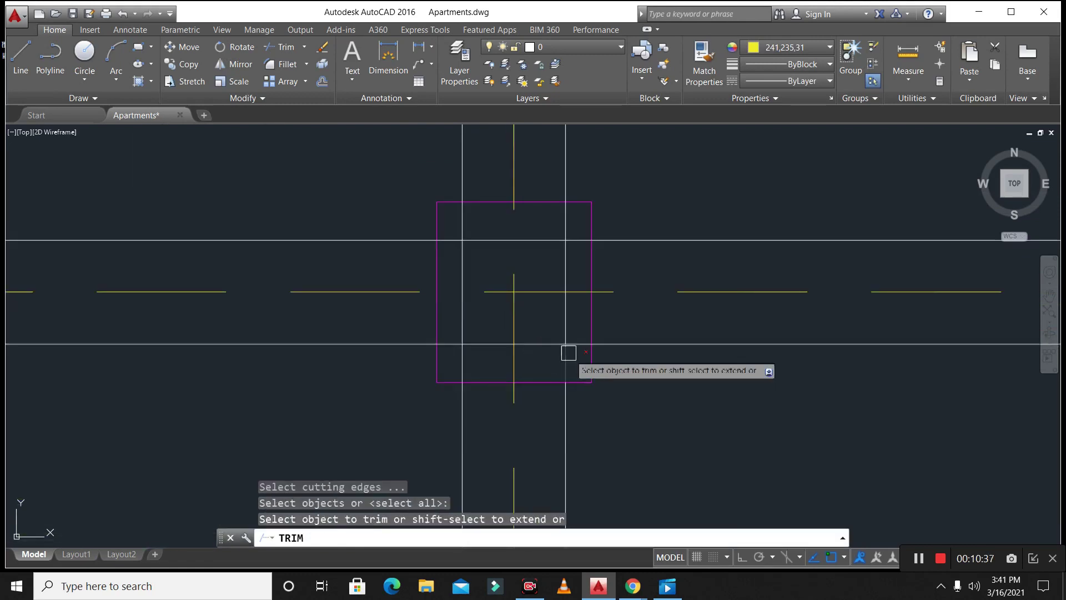
click(575, 367)
key(Escape)
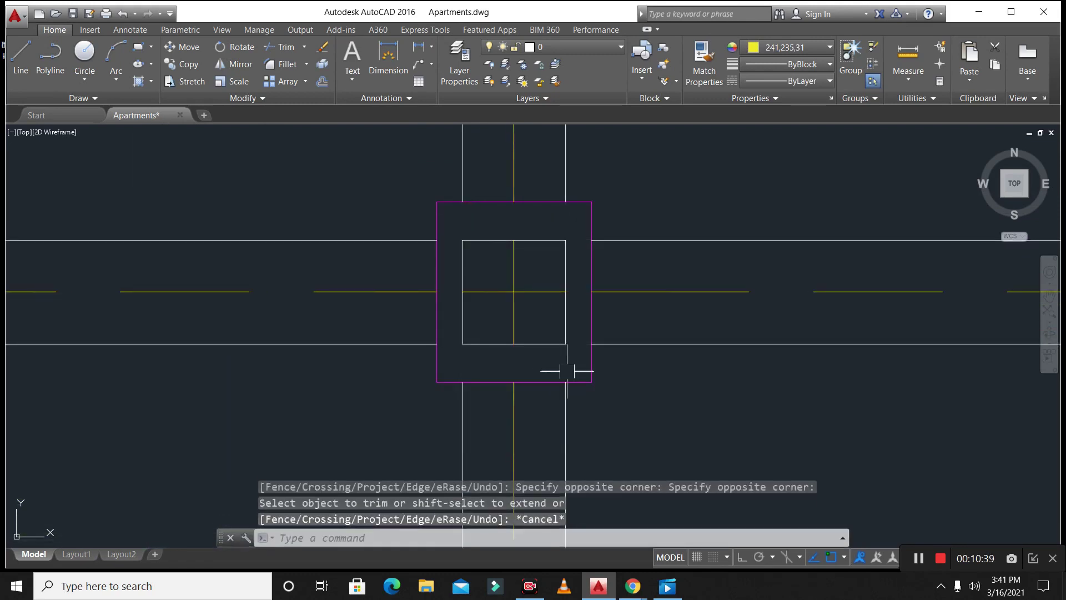
click(570, 365)
click(452, 234)
text(e)
key(Return)
scroll(437, 295, down, 4)
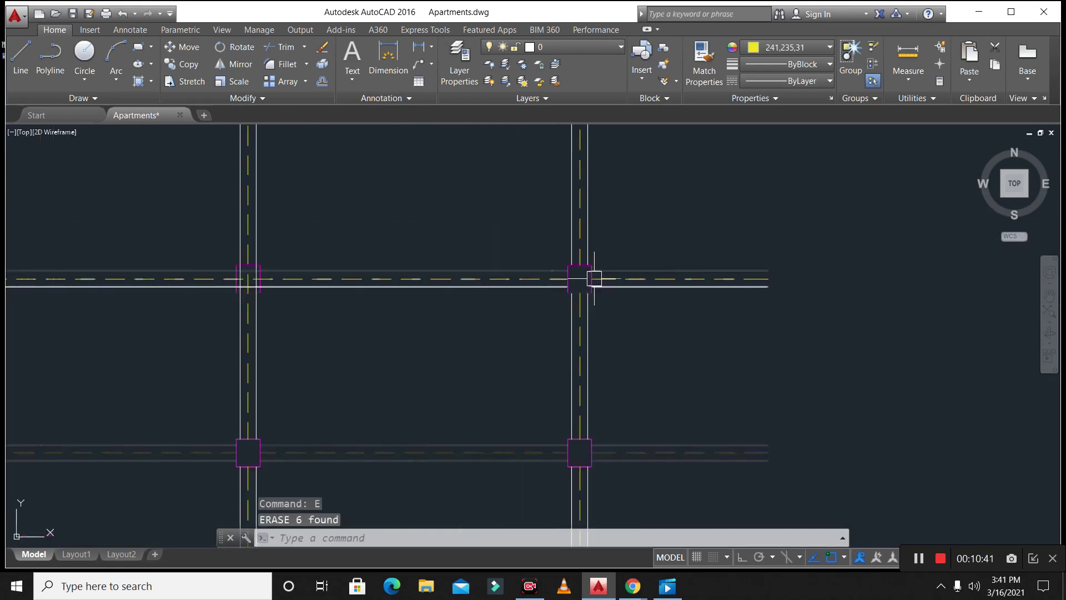
scroll(374, 282, up, 14)
key(Escape)
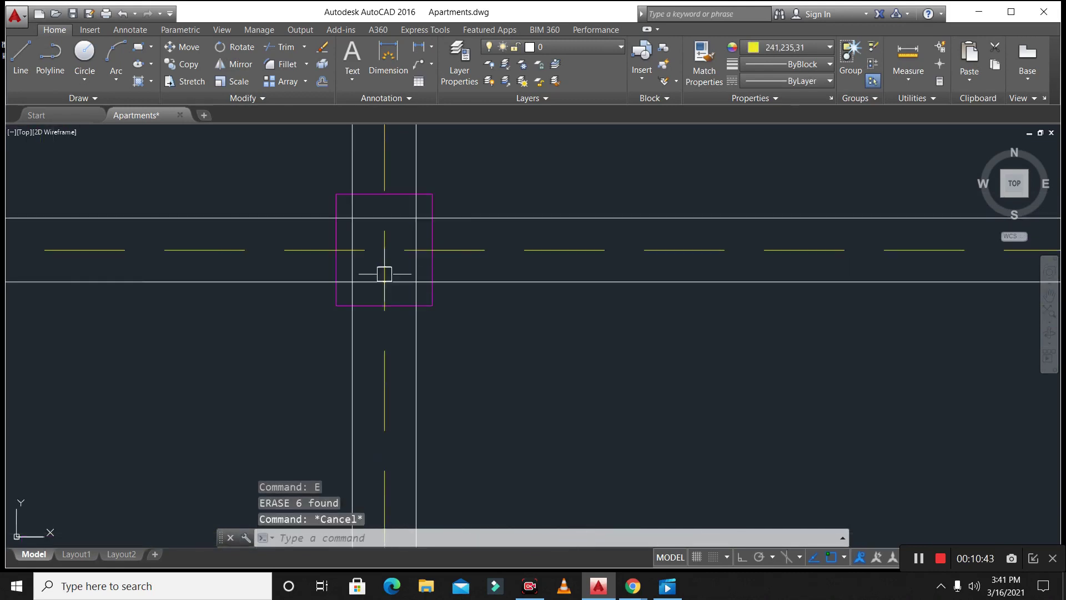
key(Return)
scroll(513, 369, down, 2)
click(533, 368)
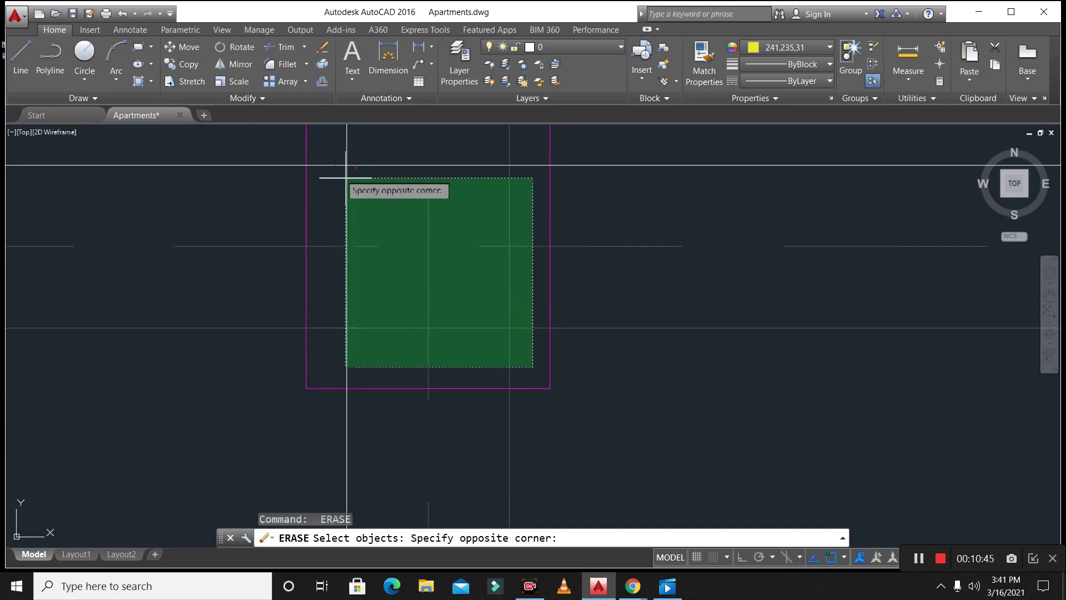
click(304, 131)
key(Escape)
- Trim the lines crossing the middle column in the second row from the south and erase the pieces left inside it
text(tr)
key(Return)
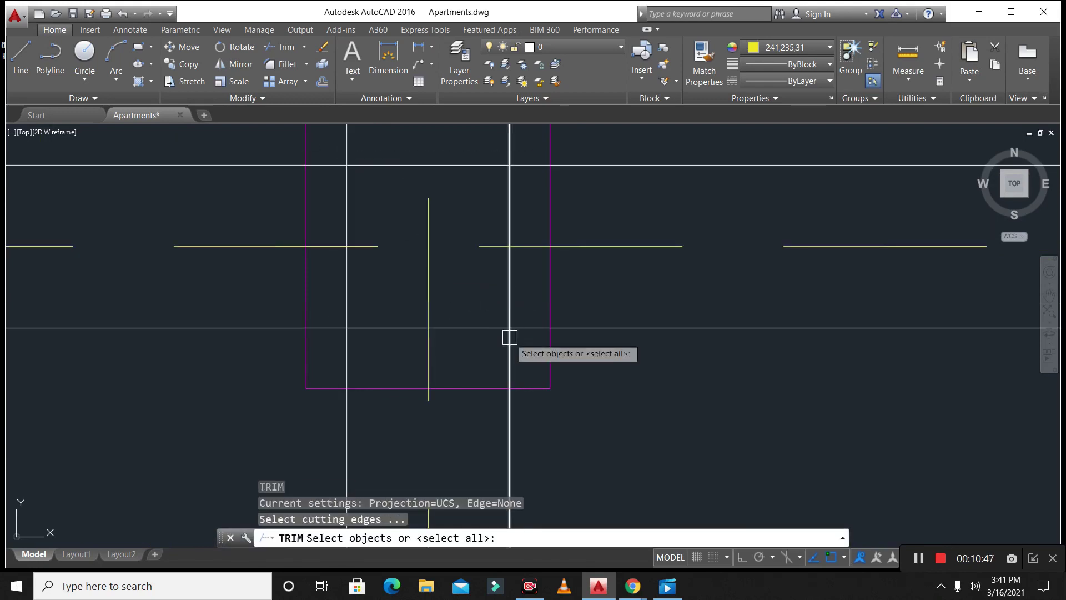
key(Return)
click(523, 353)
click(401, 169)
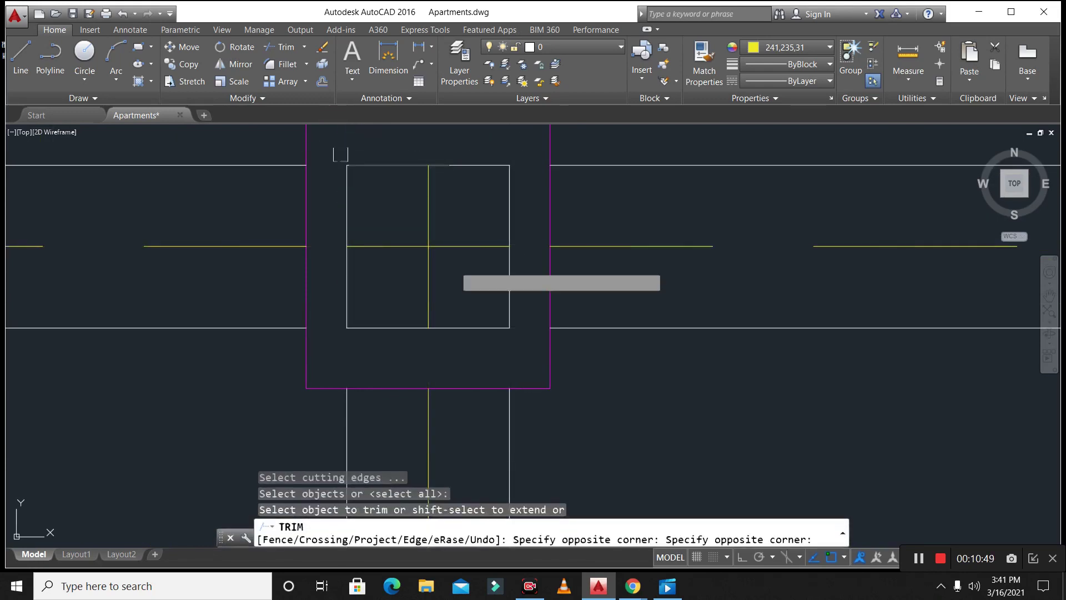
key(Escape)
click(516, 353)
click(369, 198)
text(E)
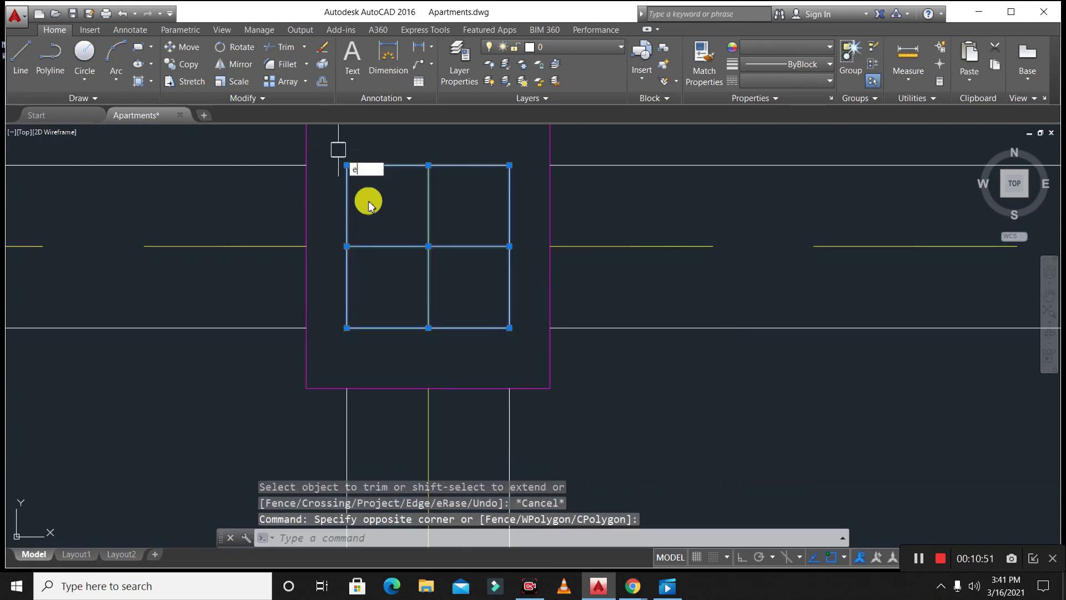
key(Return)
- Fill the three southern columns of the easternmost grid line with a solid hatch
scroll(417, 278, down, 10)
scroll(503, 319, down, 4)
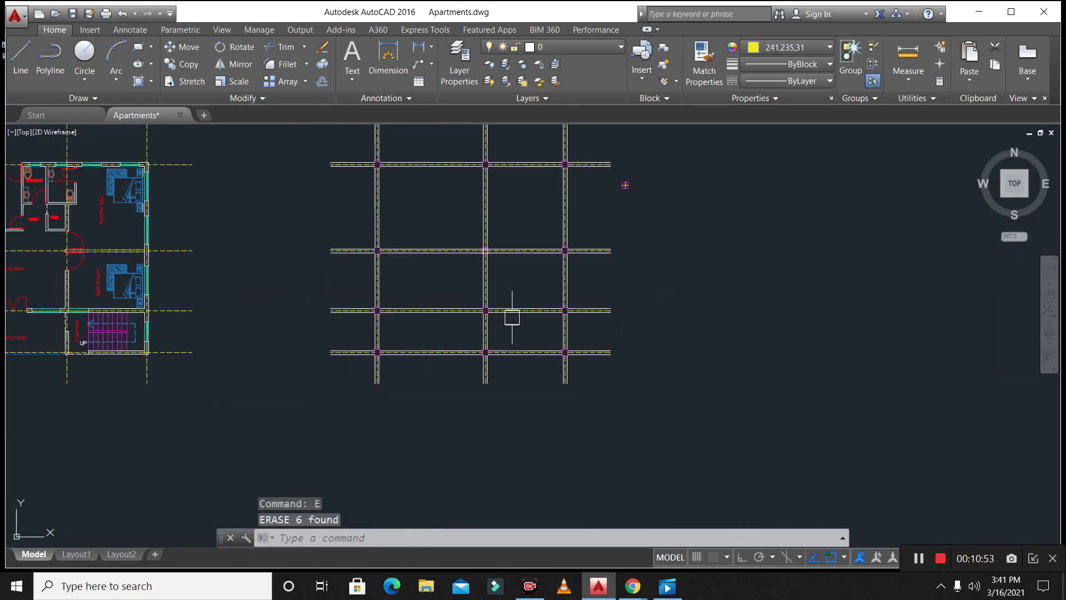
scroll(491, 251, up, 3)
scroll(673, 457, up, 6)
key(Escape)
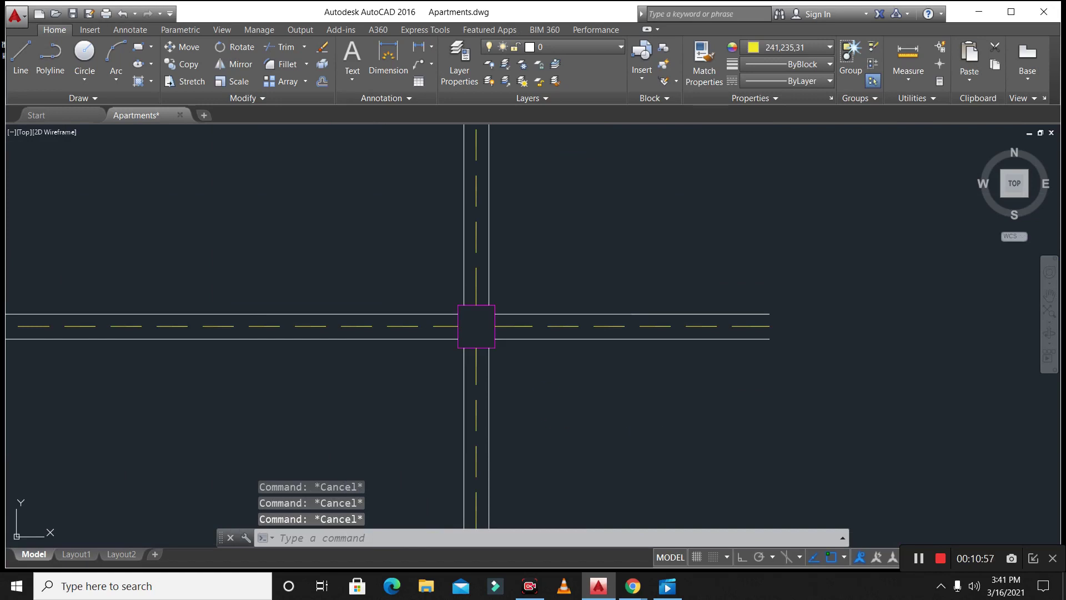
text(H)
key(Return)
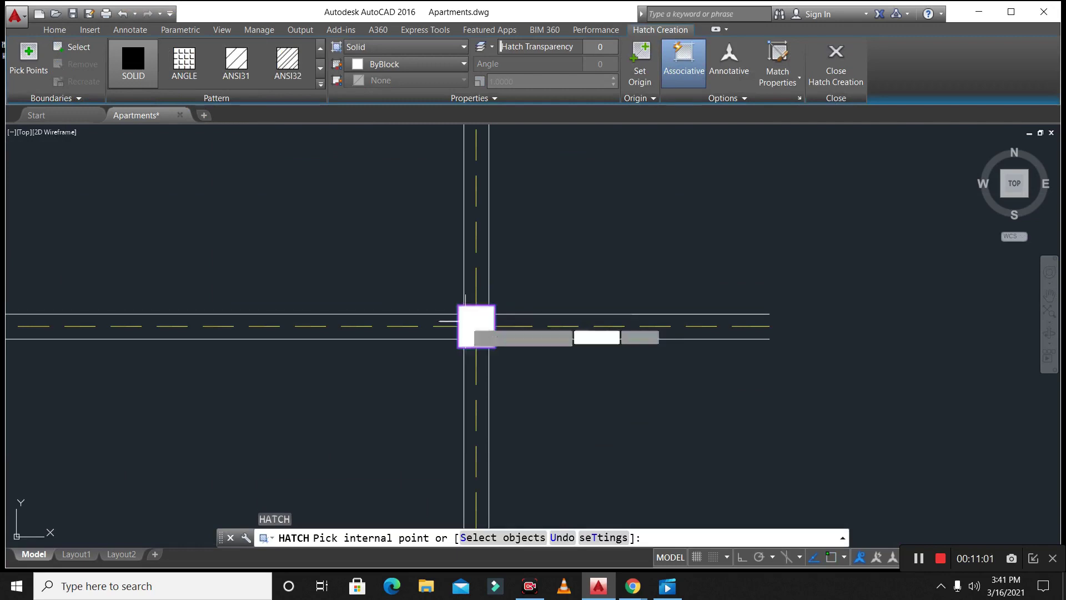
click(473, 325)
scroll(577, 418, down, 4)
scroll(552, 333, up, 4)
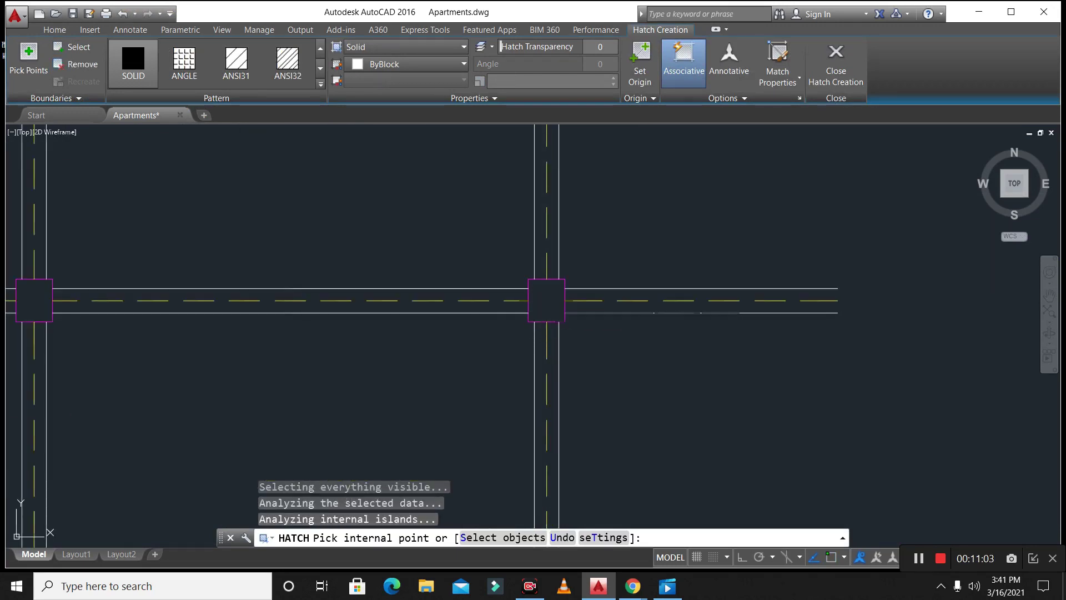
click(552, 324)
scroll(561, 355, down, 4)
scroll(555, 298, up, 4)
click(562, 299)
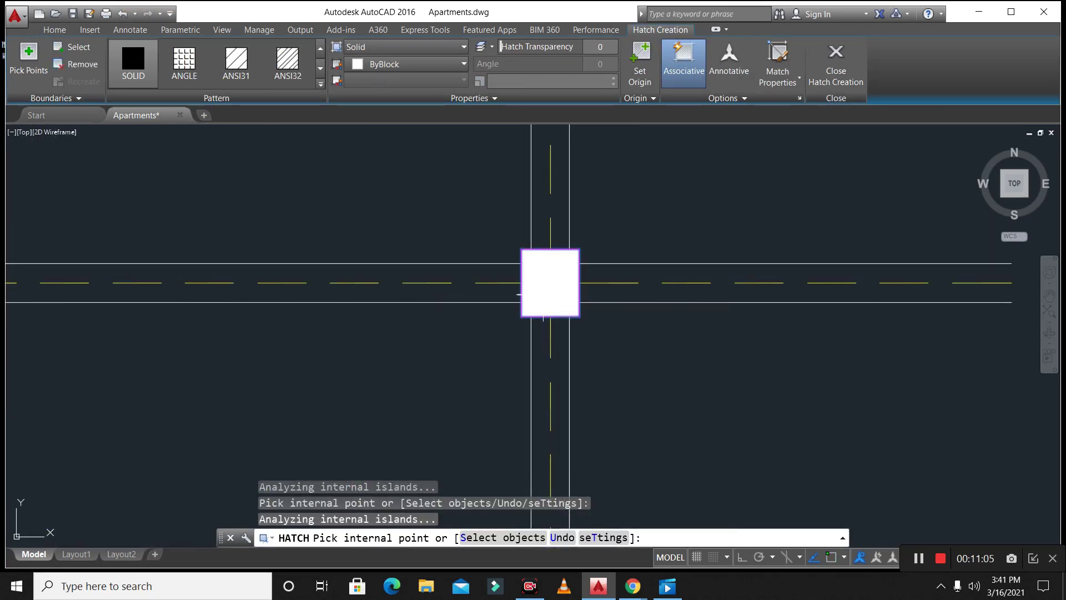
- Add the solid hatch to the three columns of the northernmost row
scroll(562, 311, down, 4)
scroll(566, 238, up, 4)
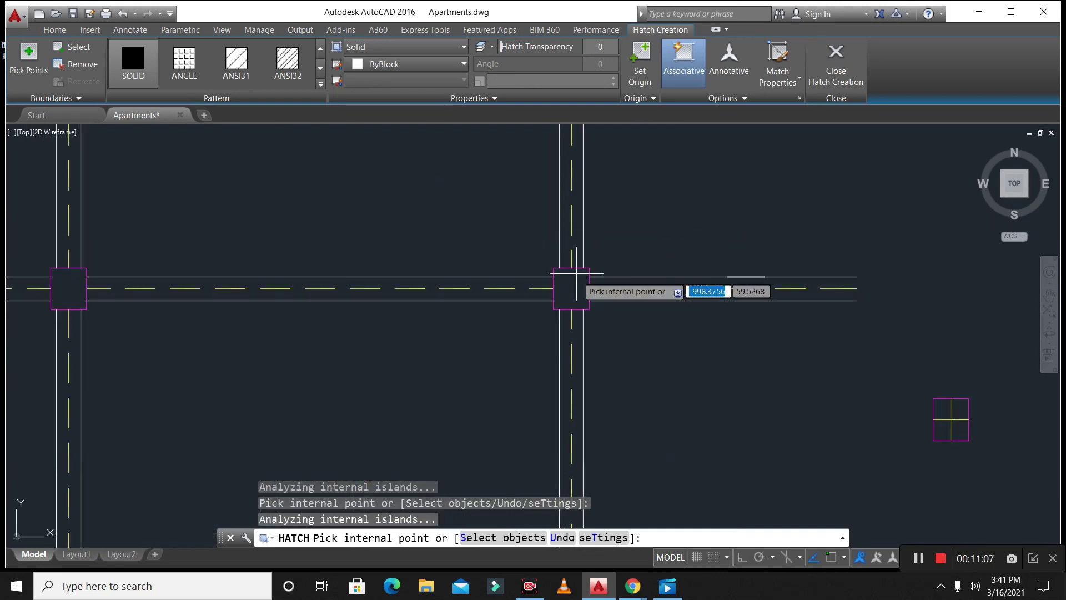
click(63, 289)
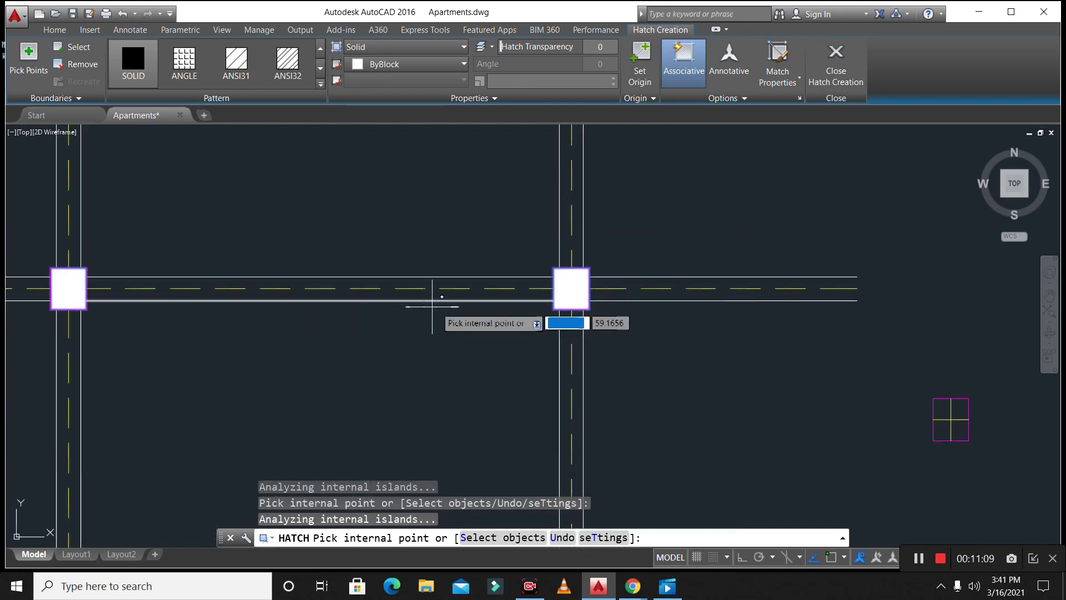
scroll(192, 299, down, 5)
scroll(161, 316, up, 5)
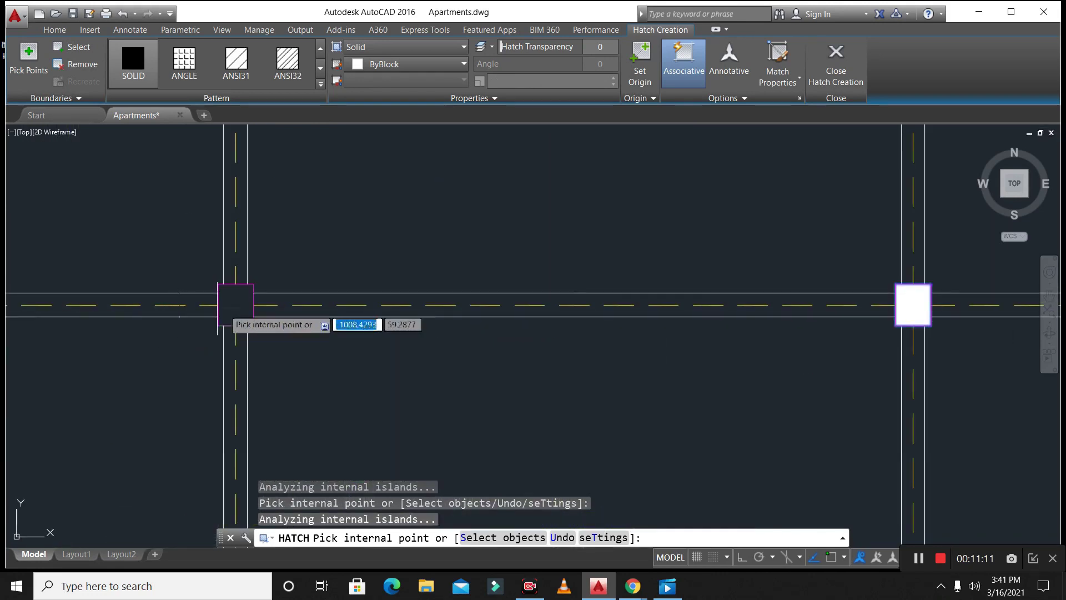
click(236, 305)
- Add the solid hatch to the three columns below the northwest corner on the westernmost grid line
scroll(345, 286, down, 5)
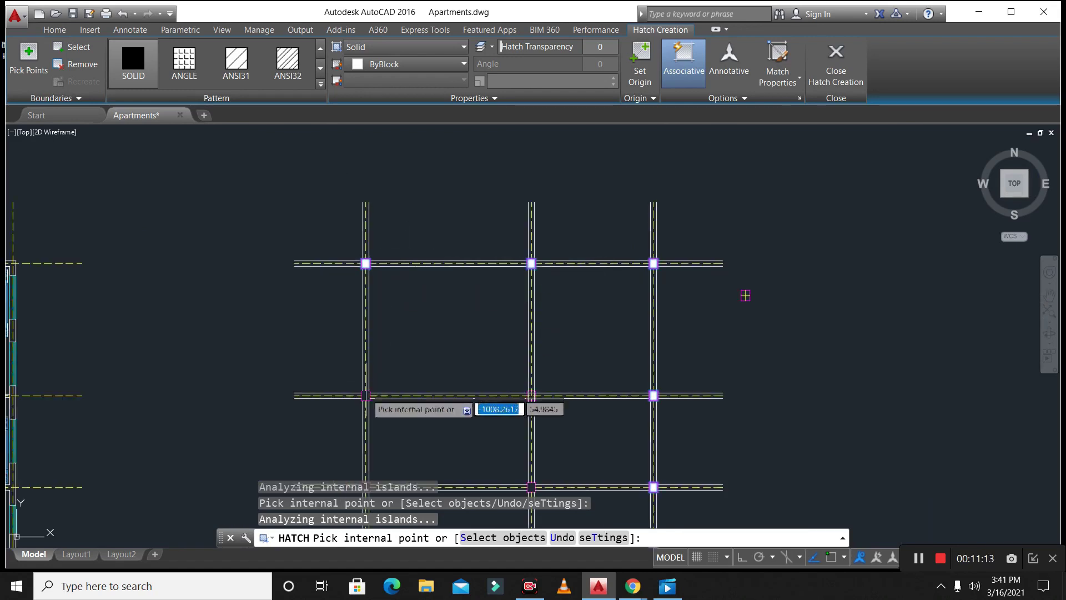
scroll(366, 389, up, 5)
click(358, 397)
scroll(411, 272, down, 5)
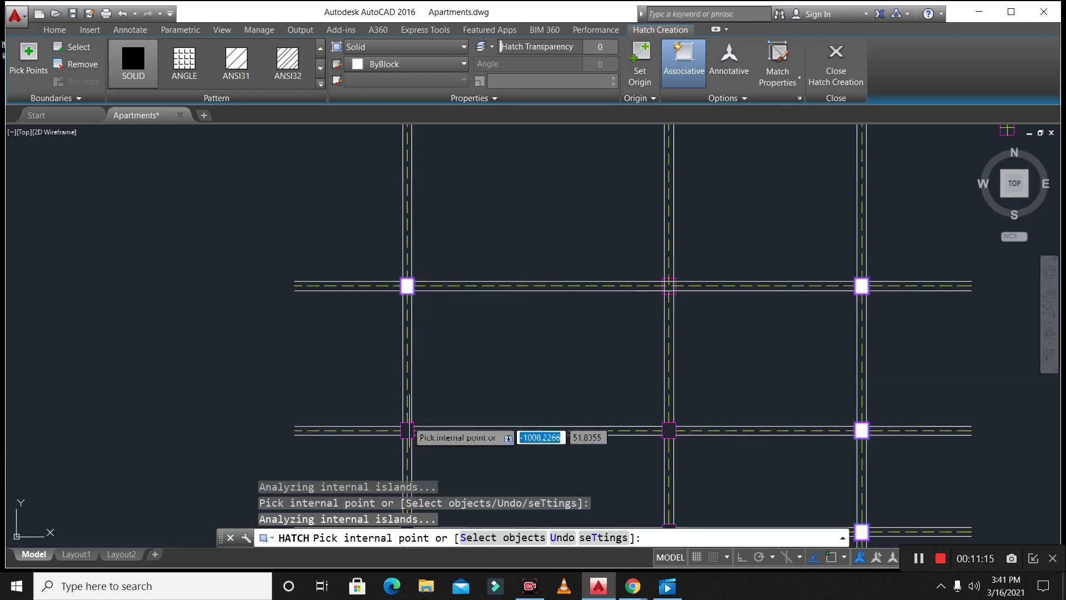
scroll(398, 443, up, 5)
click(413, 439)
scroll(448, 340, down, 5)
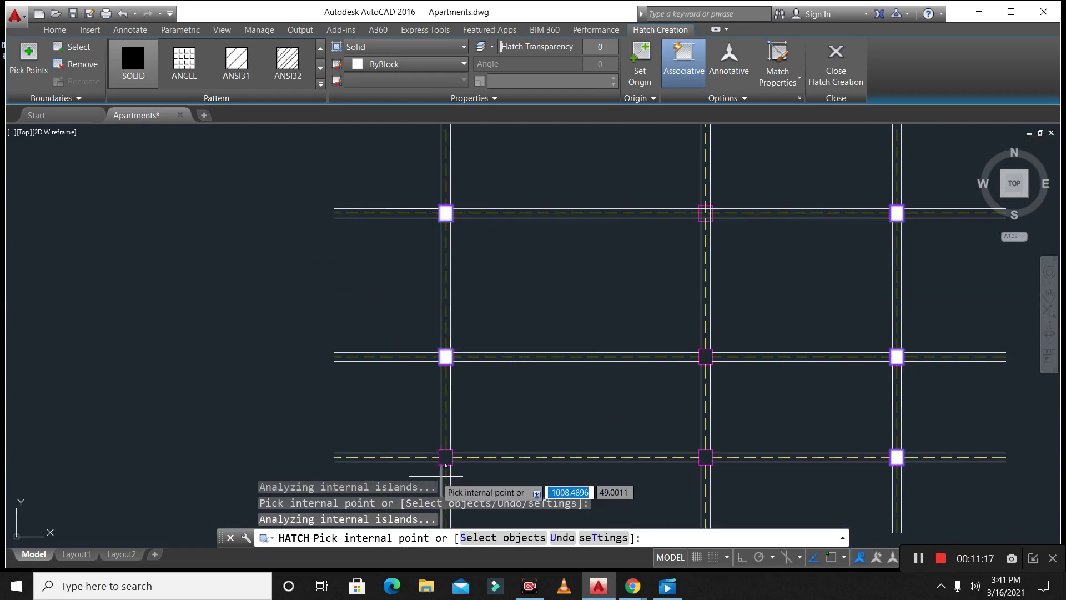
scroll(449, 426, up, 5)
click(450, 414)
- Add the solid hatch to the two southern columns of the middle grid line and finish the hatch
scroll(441, 408, down, 5)
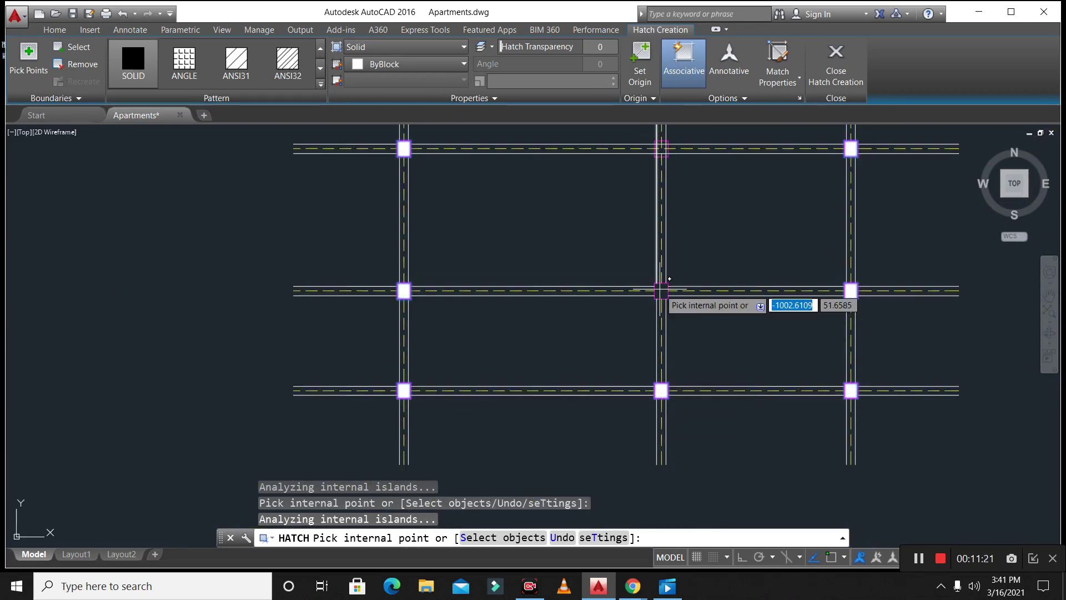
scroll(624, 374, down, 2)
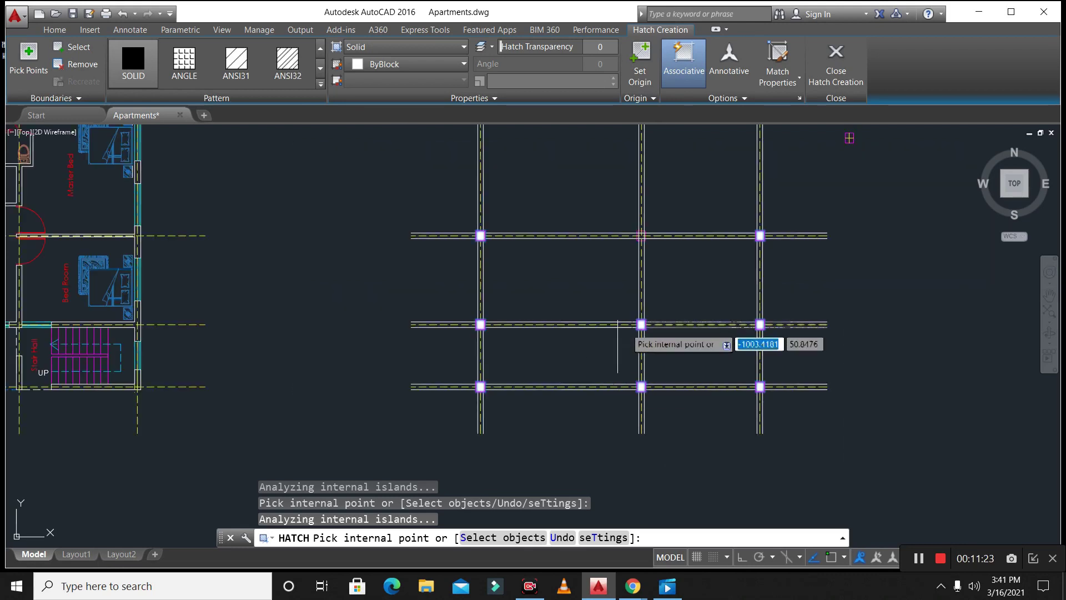
scroll(641, 234, up, 4)
key(Return)
- Trim the lines crossing the middle column in the second row from the north and erase the pieces left inside it
scroll(633, 239, up, 8)
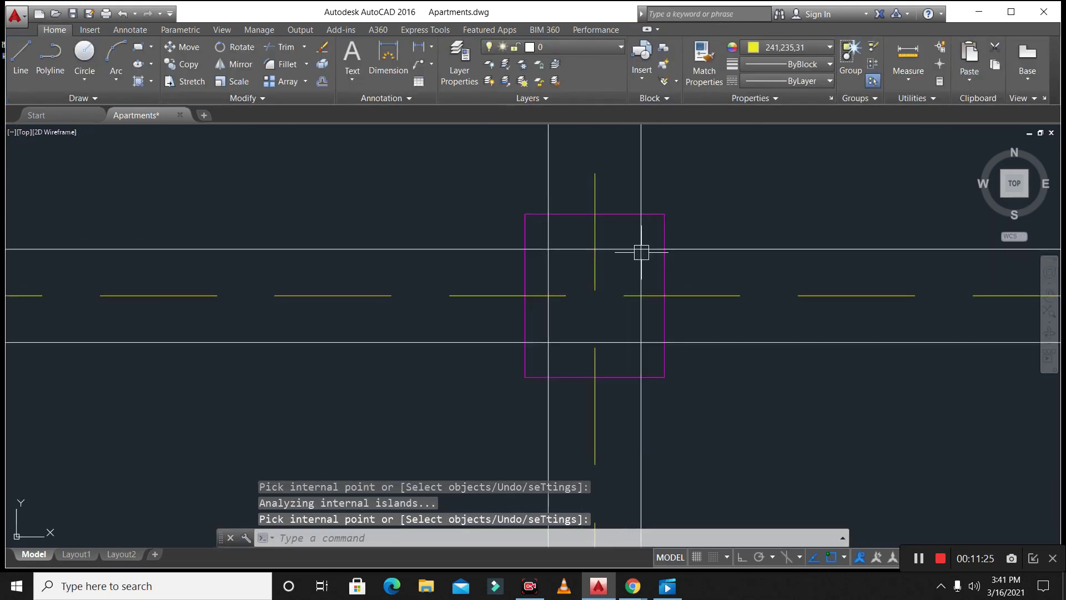
text(tr)
key(Return)
key(Return)
click(652, 354)
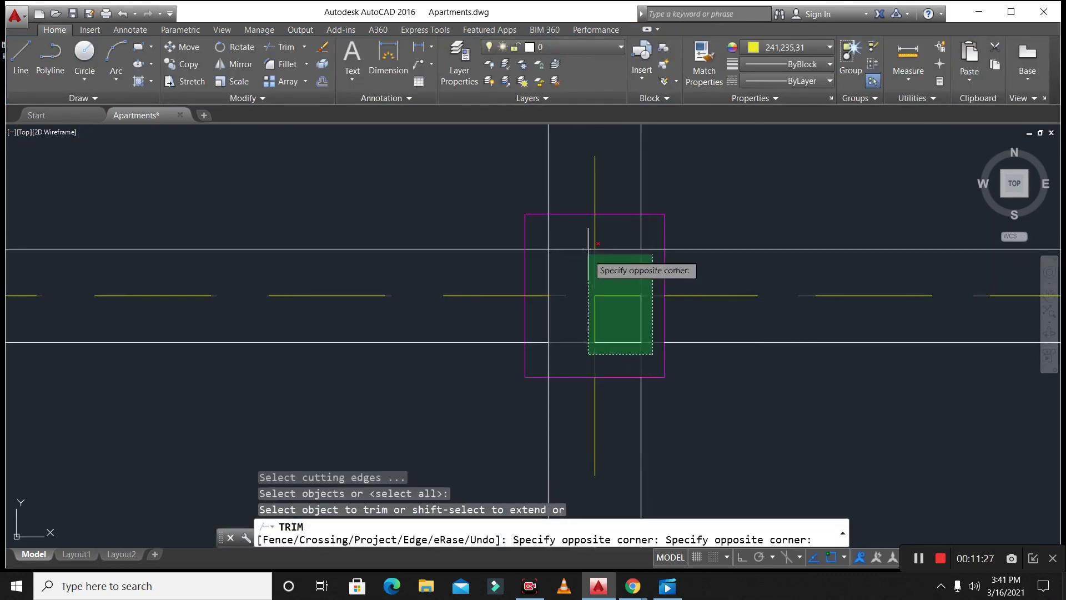
click(539, 250)
key(Escape)
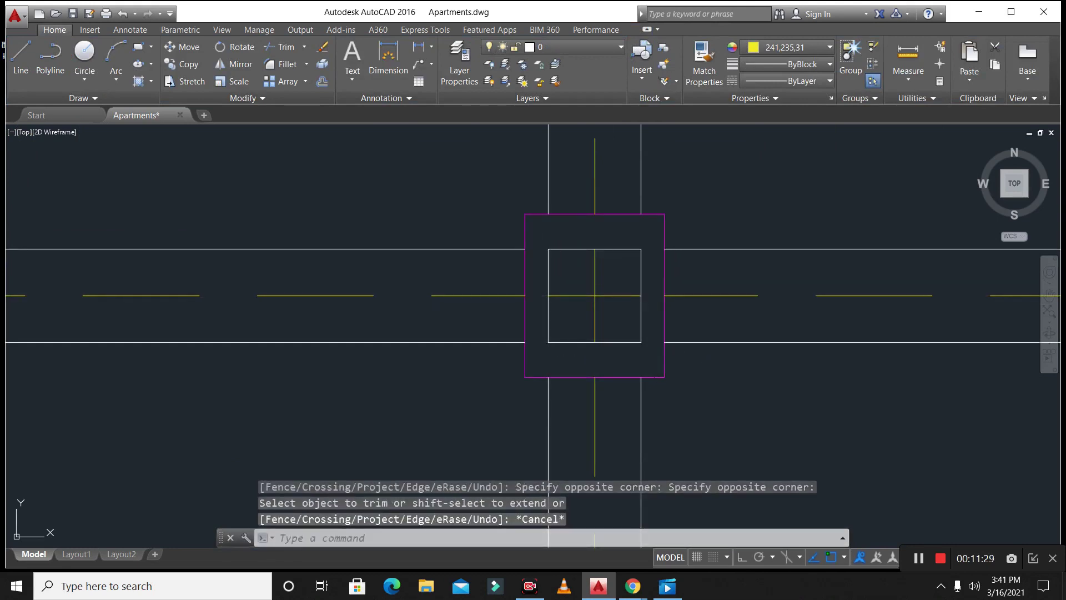
click(660, 353)
click(538, 246)
text(e)
key(Return)
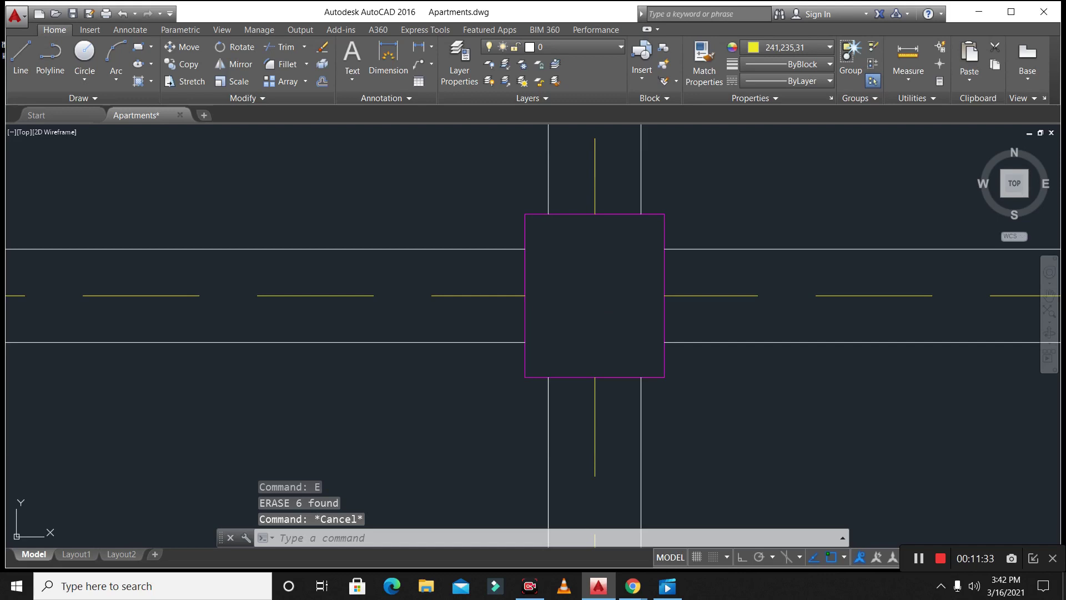
- Fill the middle column in the second row from the north with a solid hatch
text(h)
key(Return)
click(569, 303)
scroll(561, 312, down, 12)
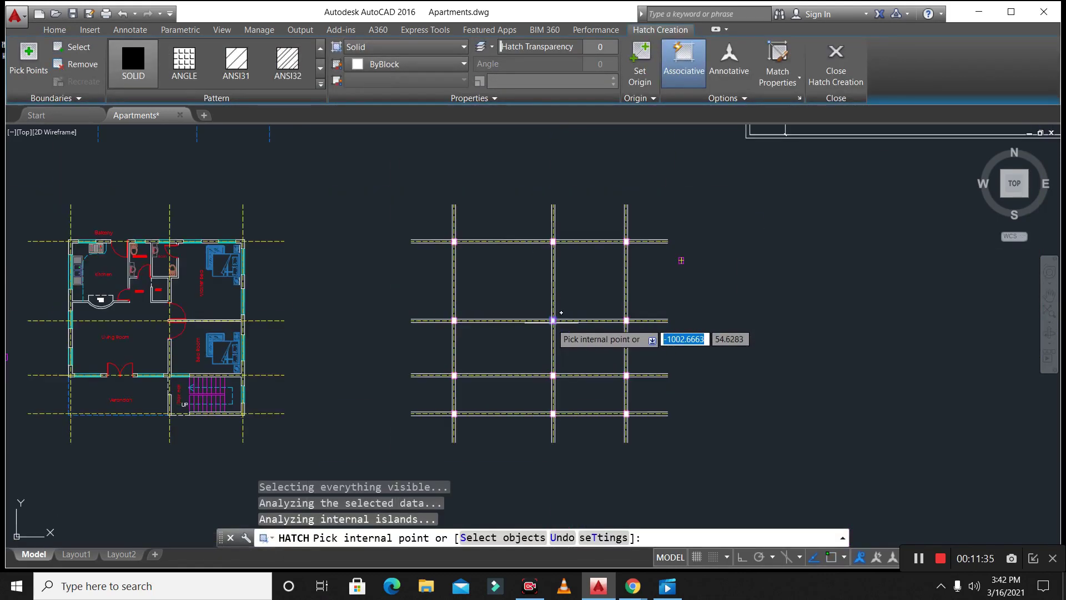
- Finish the solid hatch in the middle column of the second row from the north
scroll(561, 328, up, 2)
key(Escape)
key(Escape)
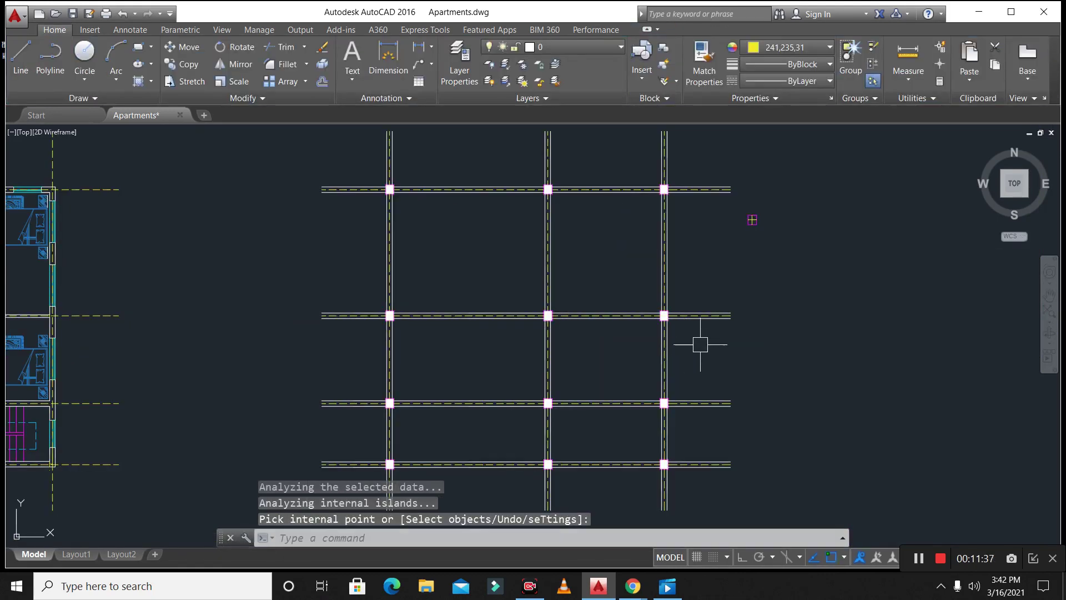
scroll(771, 191, up, 2)
scroll(771, 191, up, 2)
key(Escape)
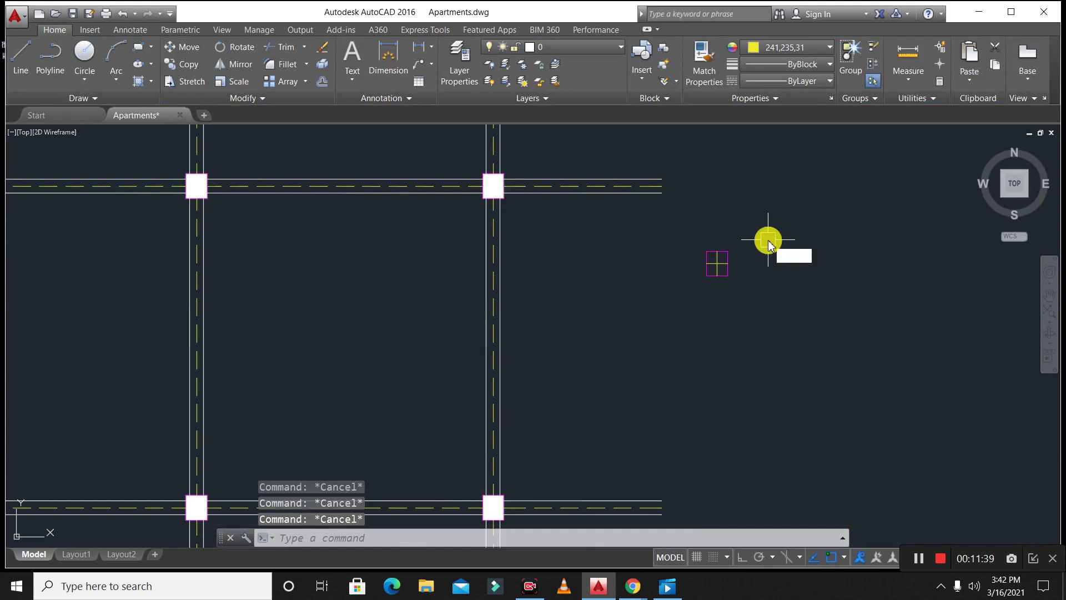
- Add a linear dimension along the east side between the two northernmost columns of the easternmost grid line
text(dli)
key(Return)
scroll(527, 200, up, 4)
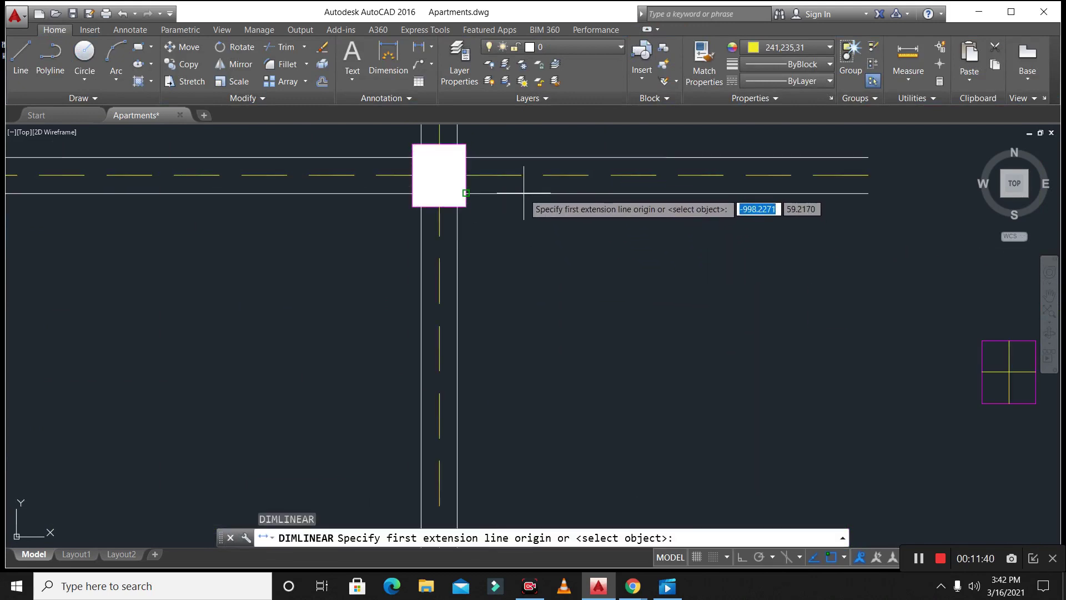
click(471, 184)
scroll(472, 183, down, 4)
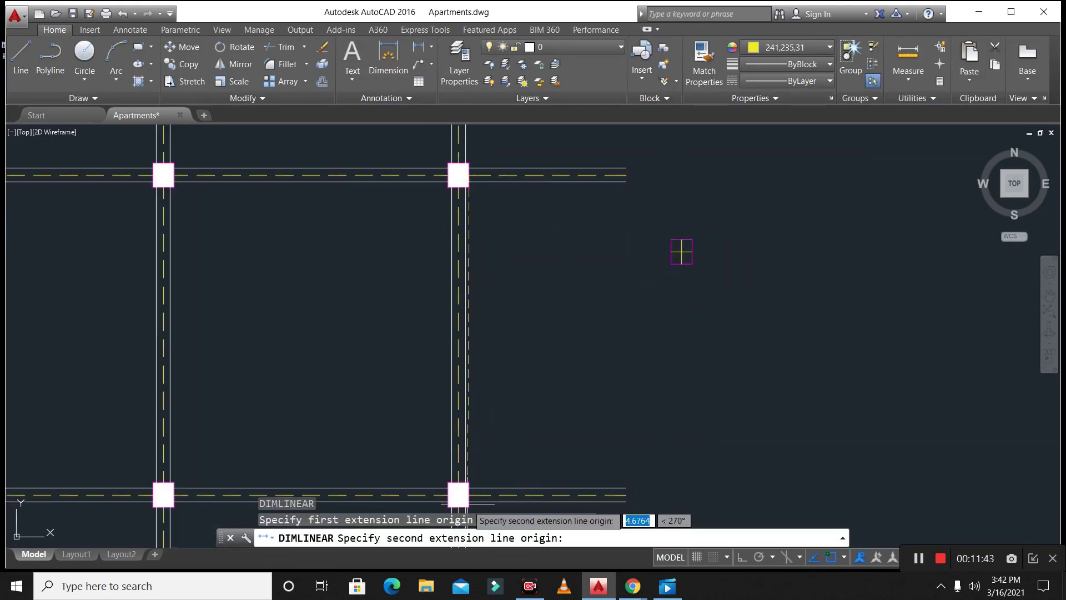
click(468, 500)
click(528, 400)
scroll(593, 284, down, 4)
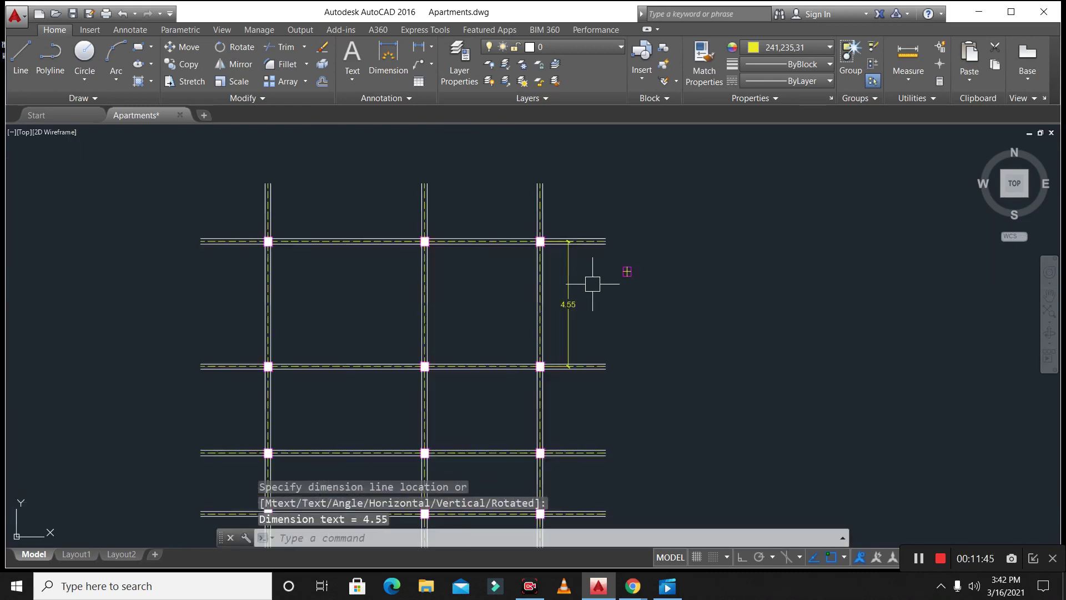
- Dimension the middle bay on the east side, between the second and third rows from the north, in line with the existing dimension
scroll(572, 341, down, 2)
scroll(572, 345, up, 4)
key(Return)
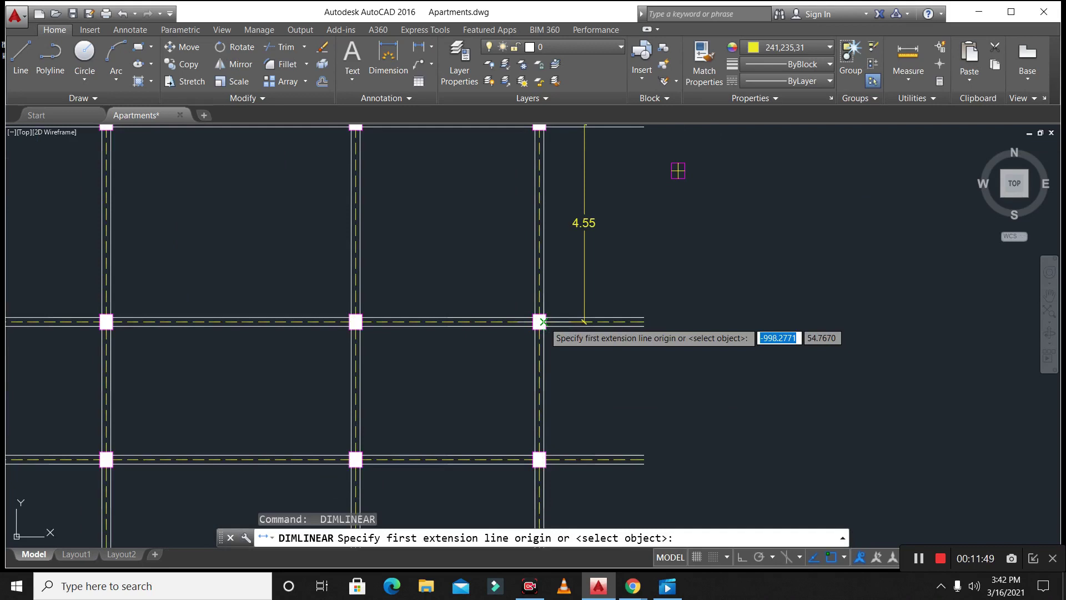
scroll(543, 321, up, 6)
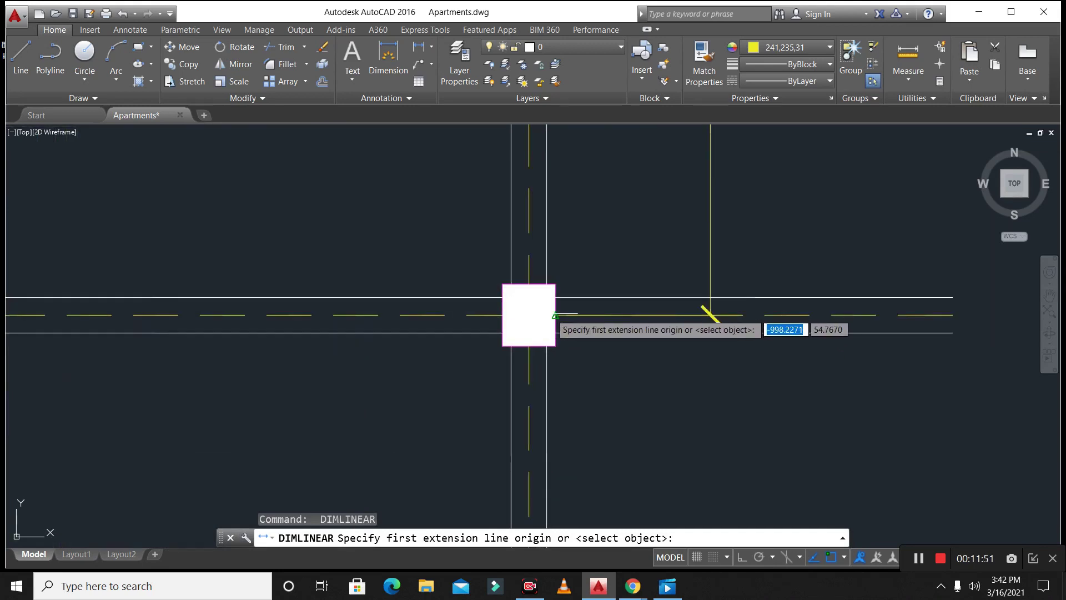
click(554, 315)
scroll(547, 360, down, 4)
scroll(550, 461, up, 2)
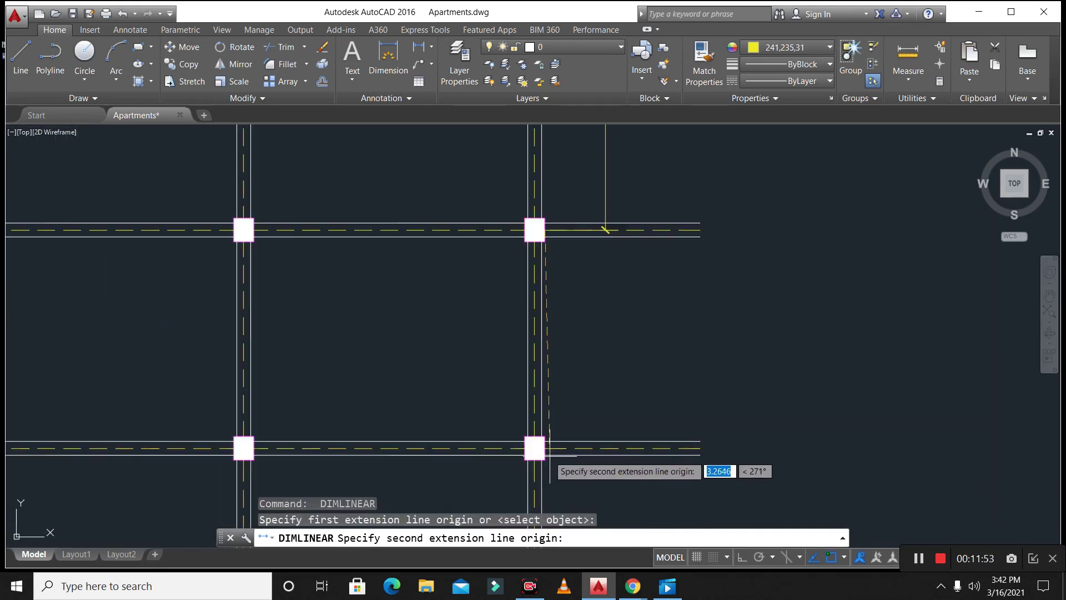
click(546, 449)
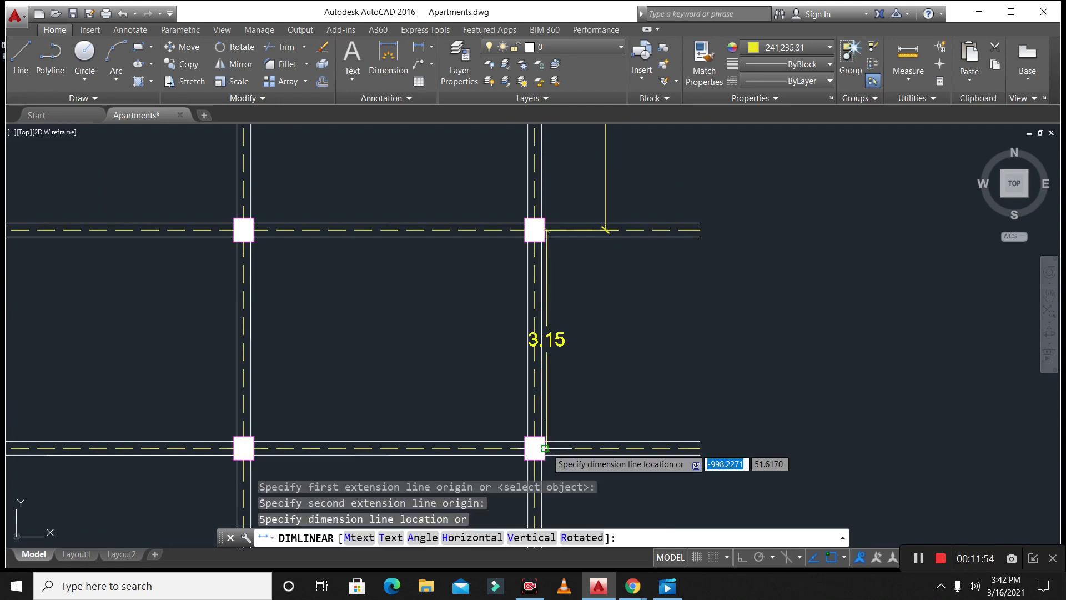
click(607, 407)
scroll(592, 305, down, 3)
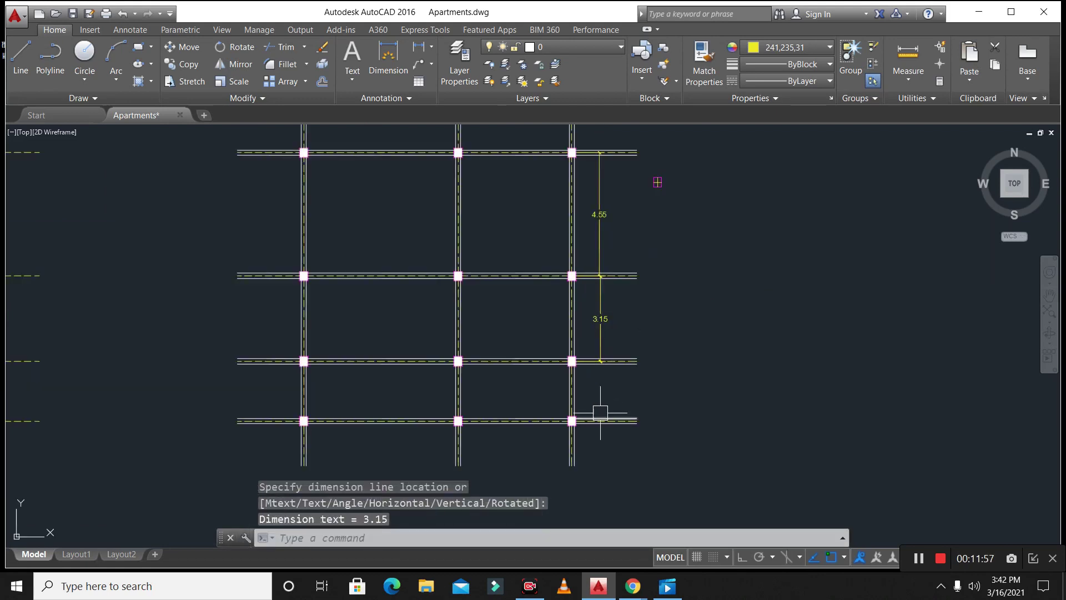
- Dimension the southern bay on the east side between the centerline ends of the two southernmost beams
scroll(600, 413, up, 4)
key(Return)
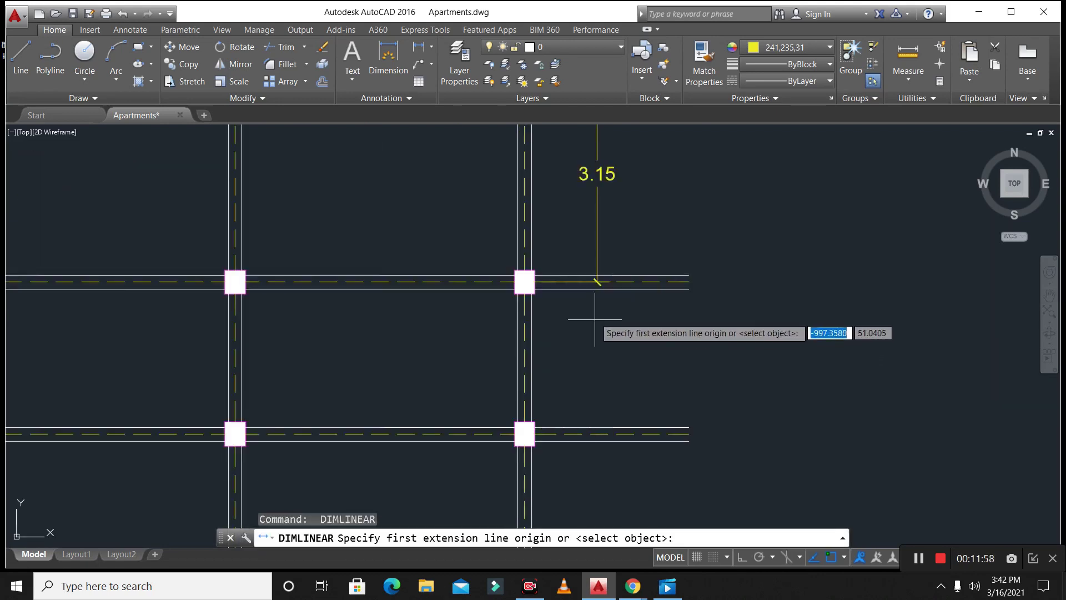
click(687, 281)
click(689, 433)
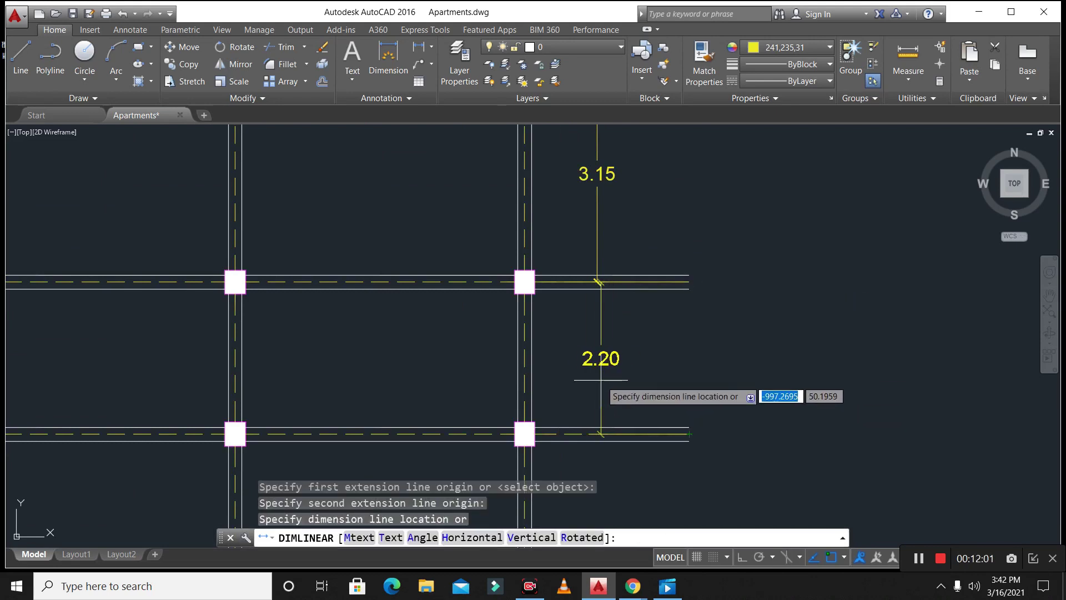
click(599, 379)
scroll(647, 355, down, 2)
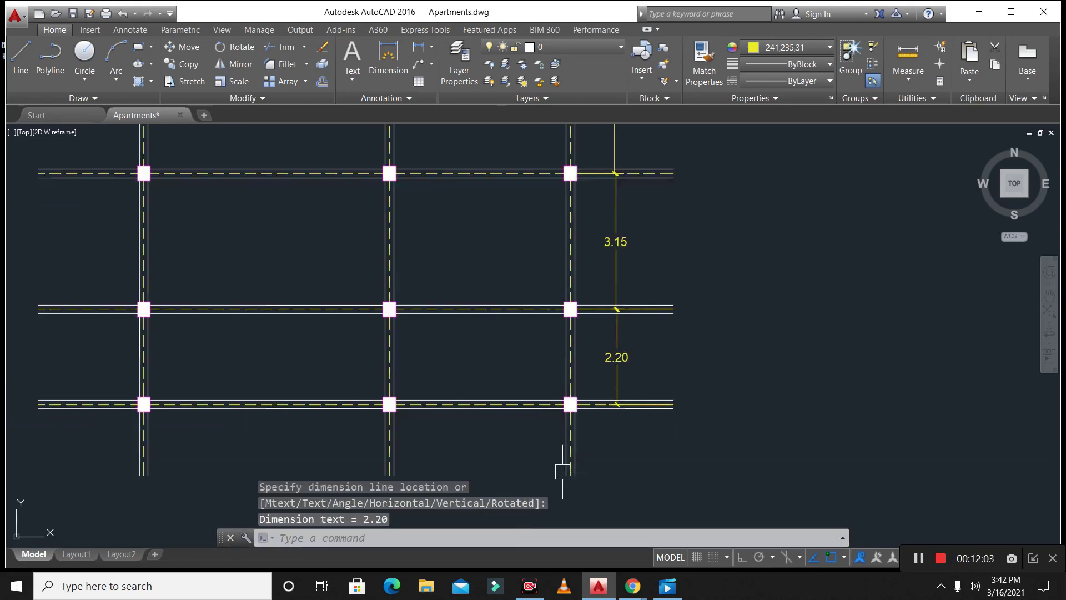
- Add a linear dimension along the south side between the centerlines of the middle and easternmost grid lines
scroll(569, 478, up, 4)
key(Return)
click(565, 441)
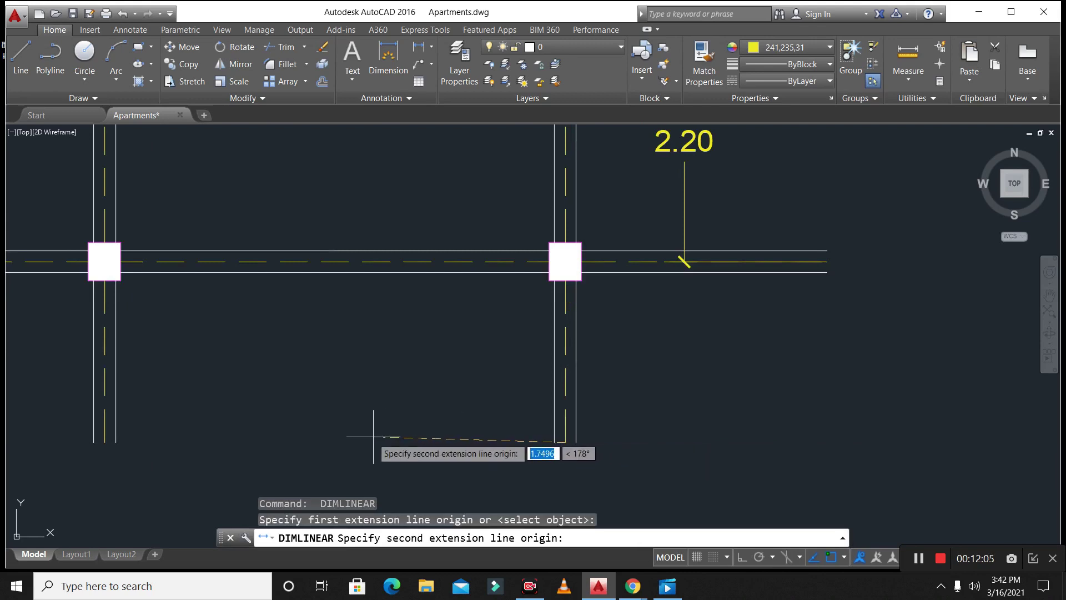
click(104, 442)
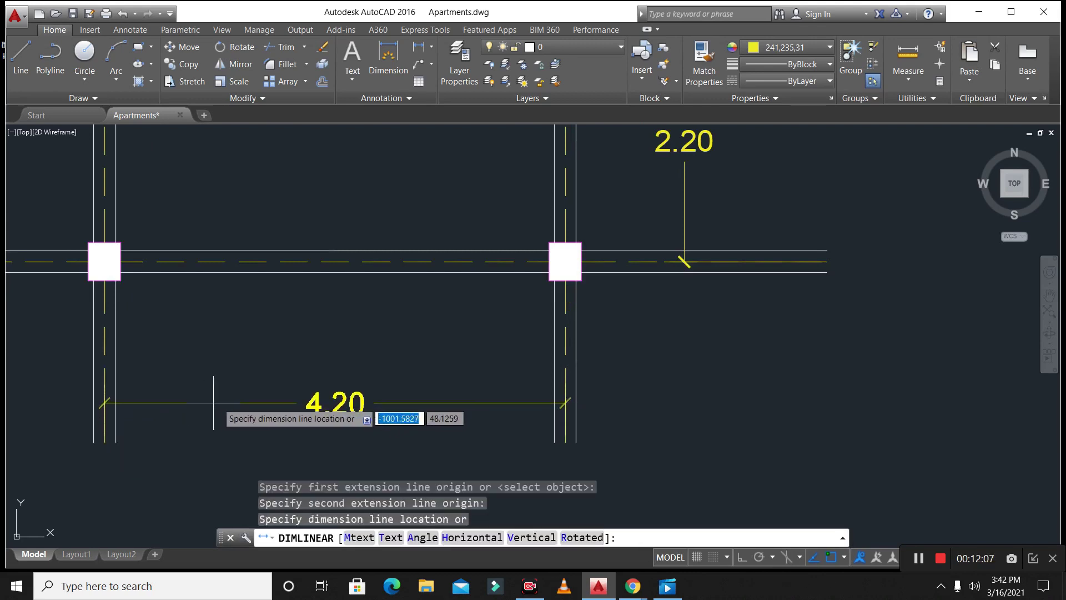
click(459, 381)
scroll(690, 399, down, 4)
- Dimension the western bay along the south side between the middle and westernmost centerlines, in line with the eastern bay's dimension
scroll(388, 405, up, 2)
key(Return)
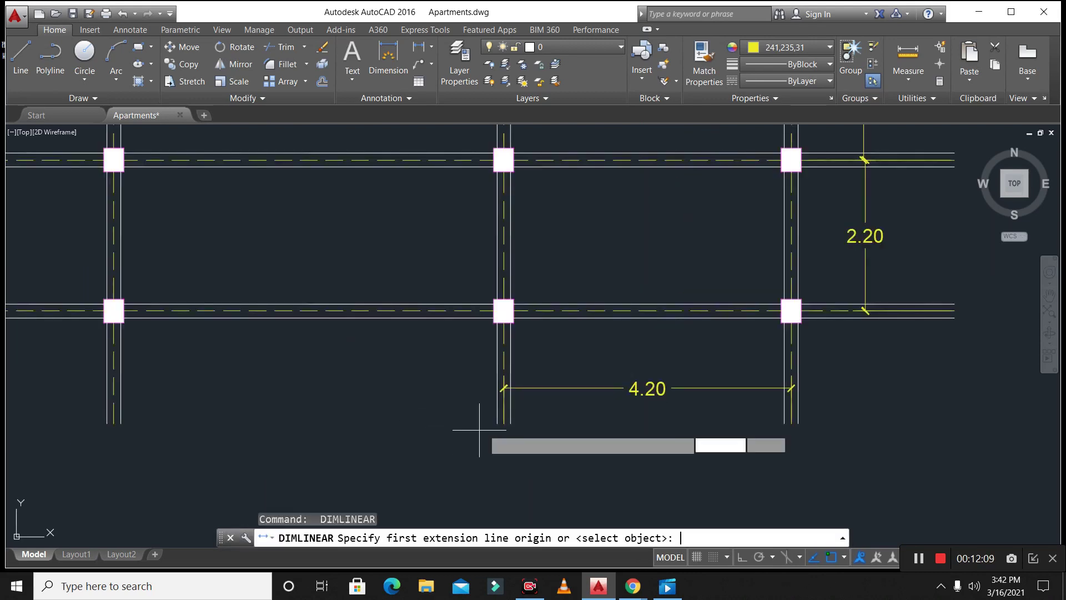
click(504, 423)
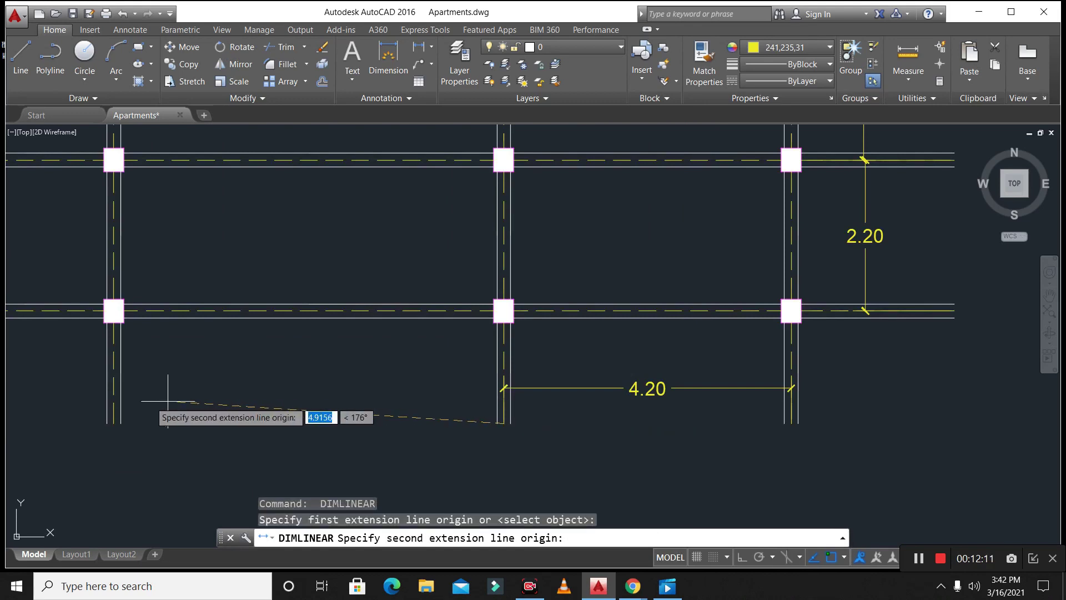
click(111, 408)
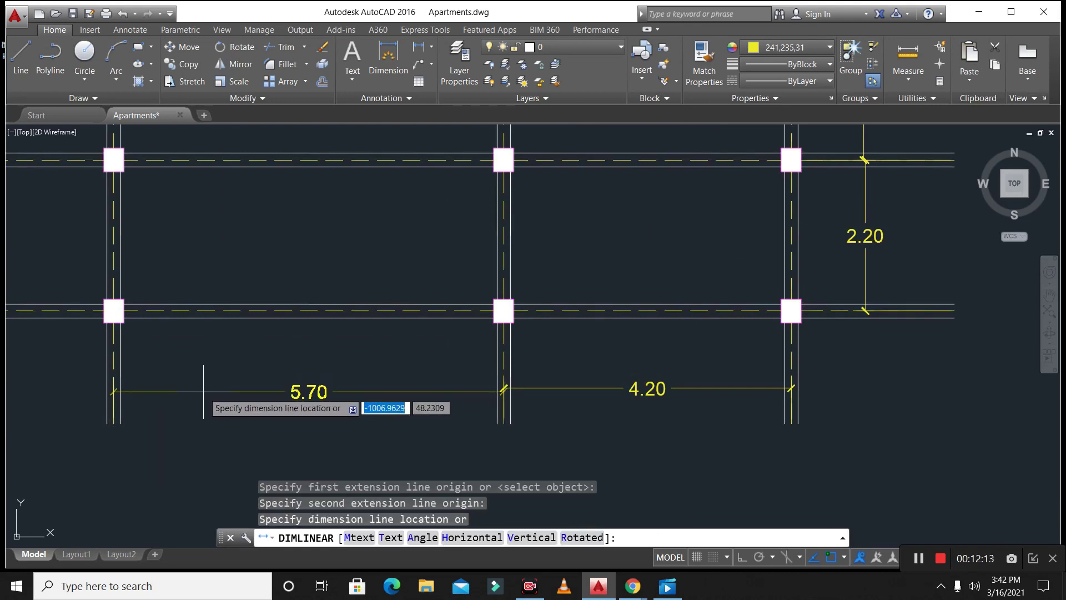
click(204, 387)
scroll(562, 408, down, 4)
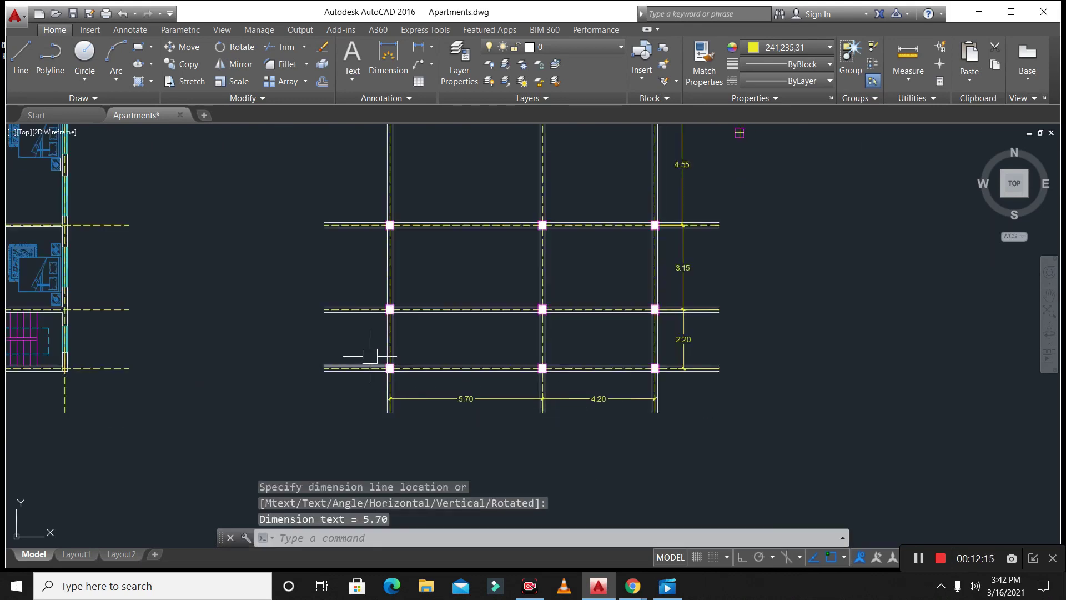
- Add a linear dimension on the west side between the centerline ends of the two southernmost beams
scroll(370, 356, up, 4)
key(Return)
click(249, 382)
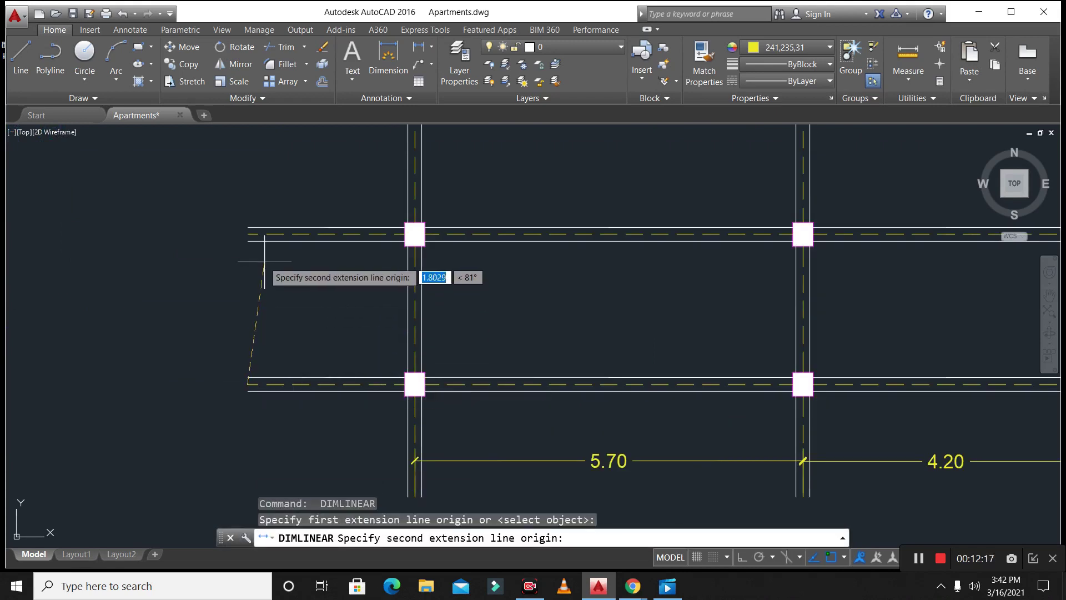
click(249, 234)
click(295, 309)
scroll(481, 483, down, 3)
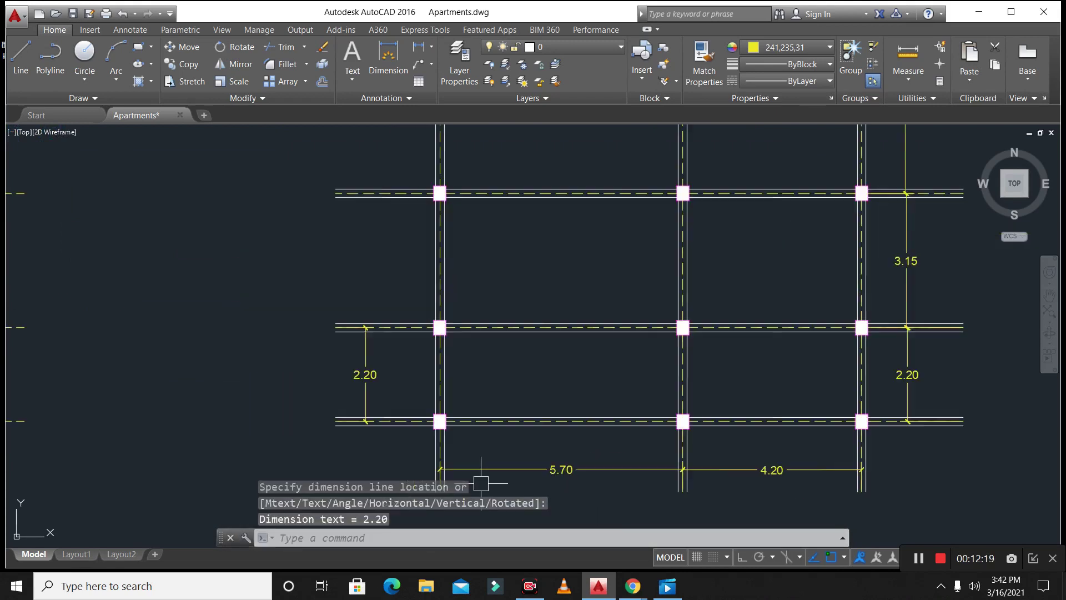
- Dimension the middle bay on the west side, aligned above the southern bay's dimension
scroll(472, 444, down, 2)
scroll(409, 348, up, 2)
key(Return)
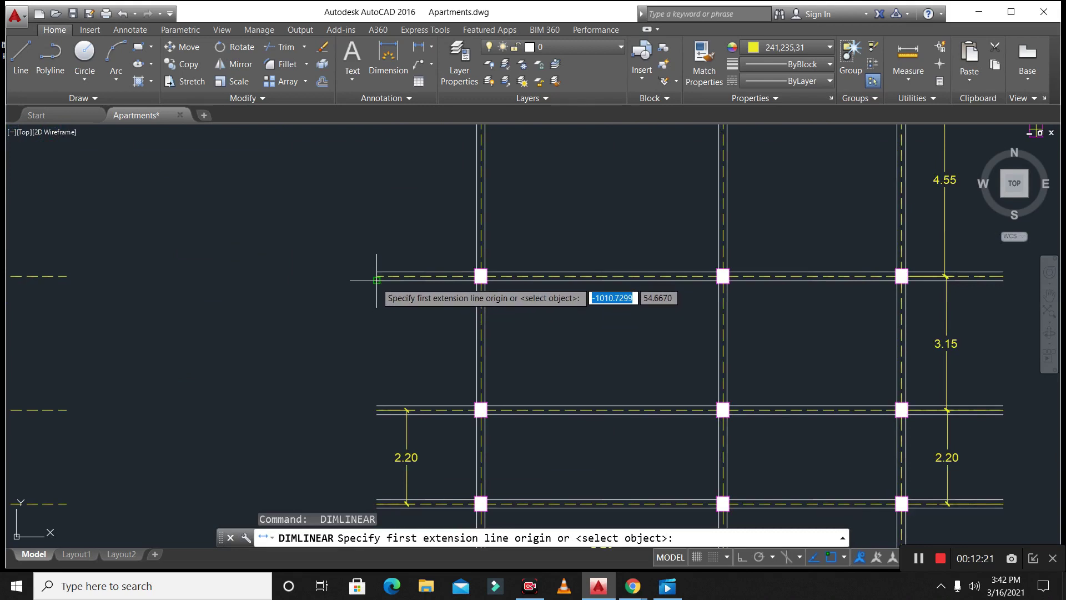
click(377, 276)
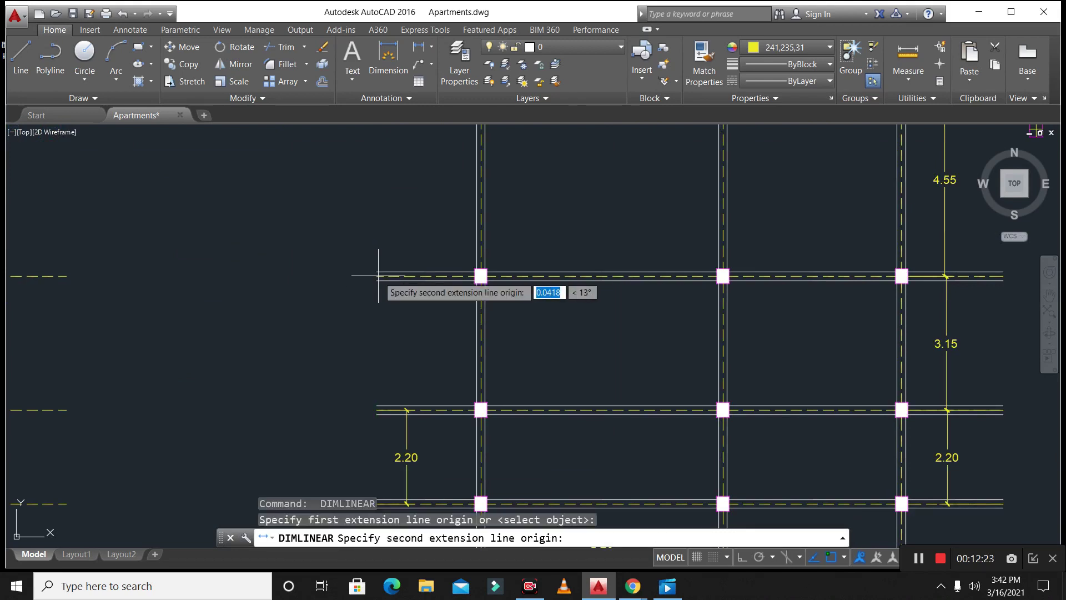
click(376, 409)
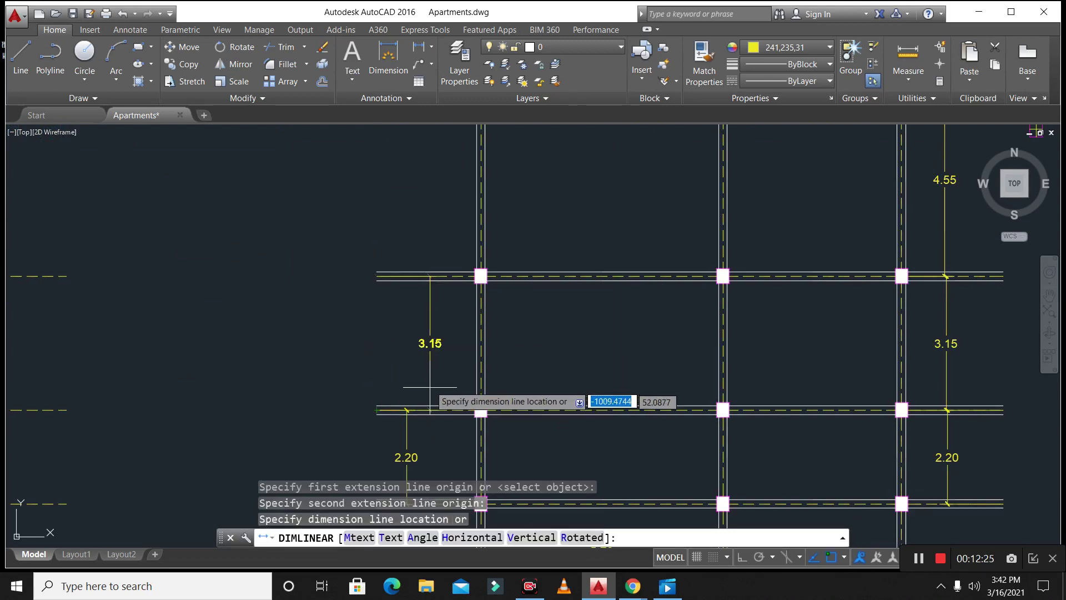
click(407, 373)
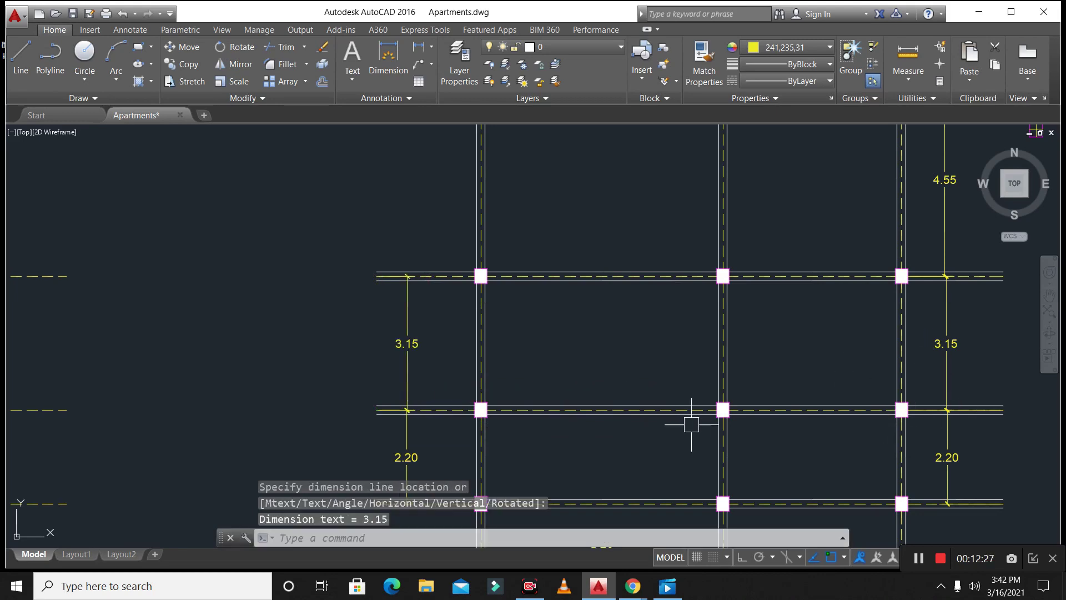
- Dimension the northern bay on the west side, aligned with the dimensions of the bays below it
scroll(648, 385, down, 4)
scroll(629, 321, up, 4)
key(Return)
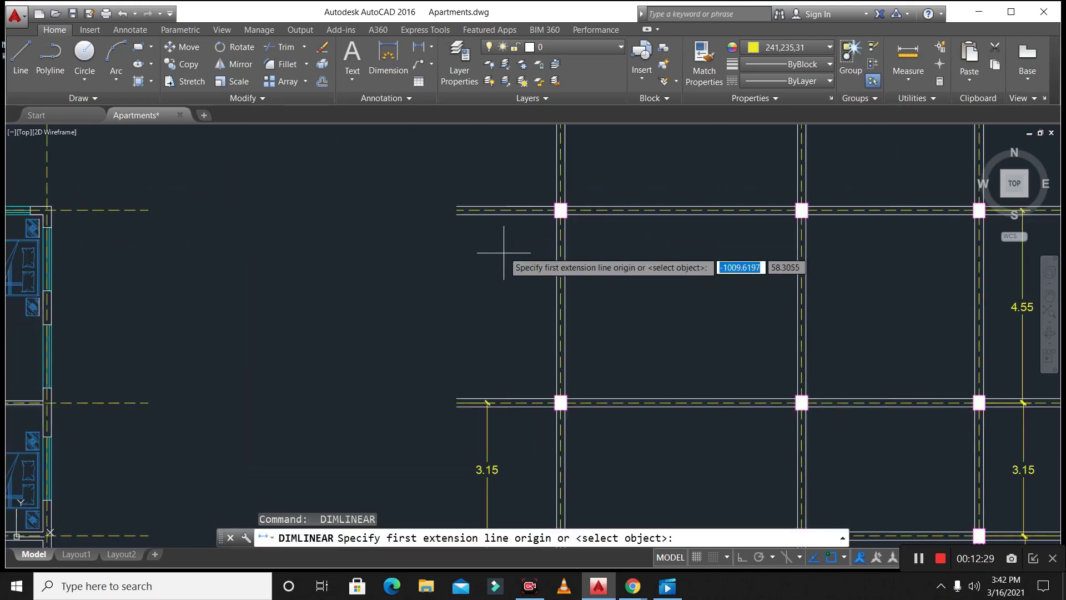
click(458, 210)
click(459, 402)
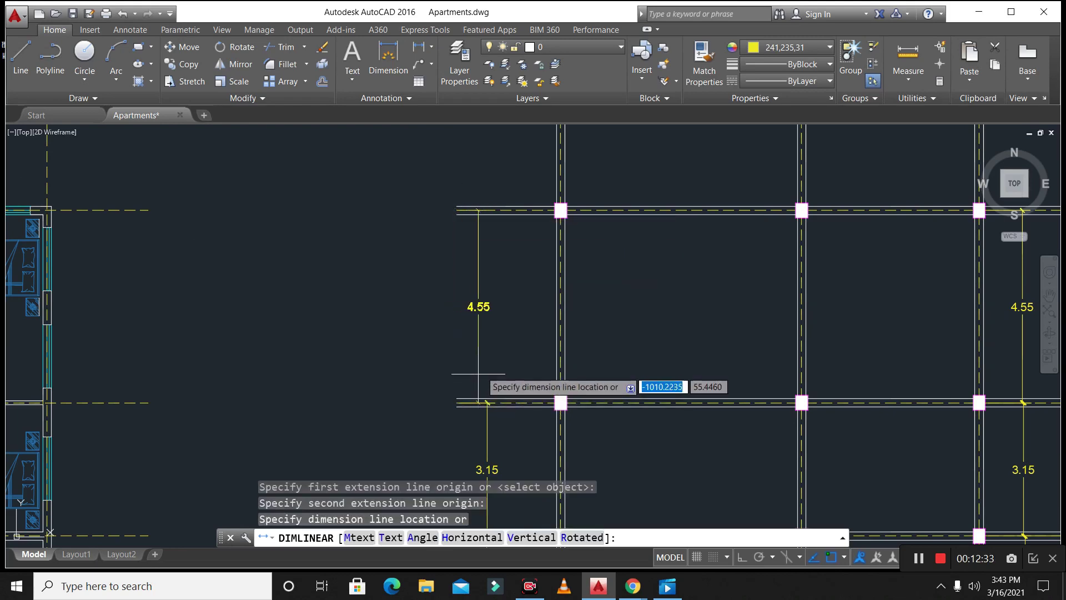
click(488, 365)
scroll(488, 393, down, 4)
- Add a linear dimension along the north side between the centerlines of the easternmost and middle grid lines
scroll(627, 322, up, 2)
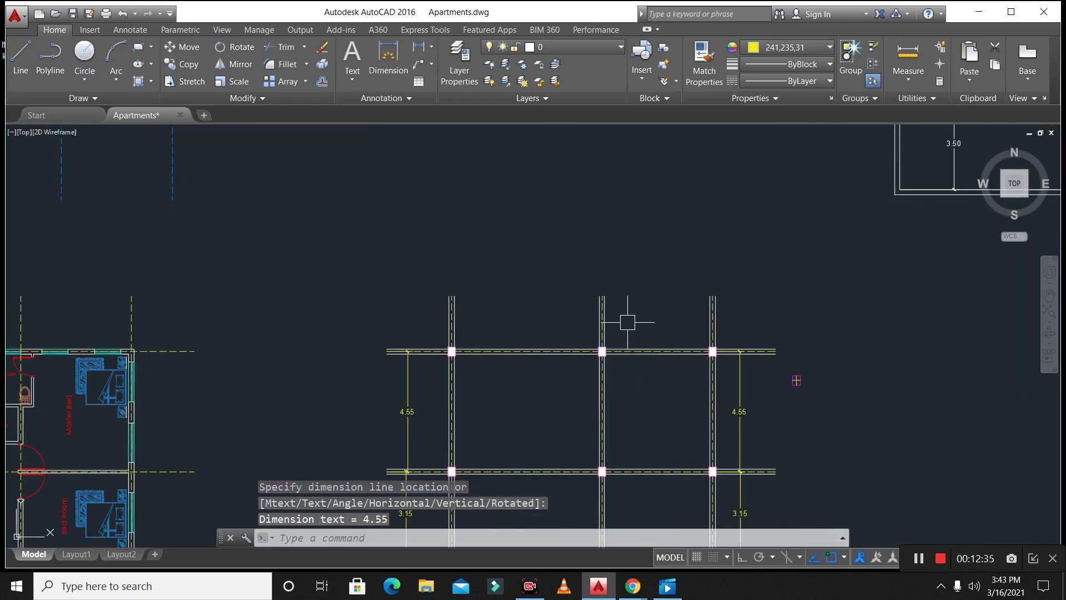
key(Return)
scroll(721, 288, up, 3)
click(715, 307)
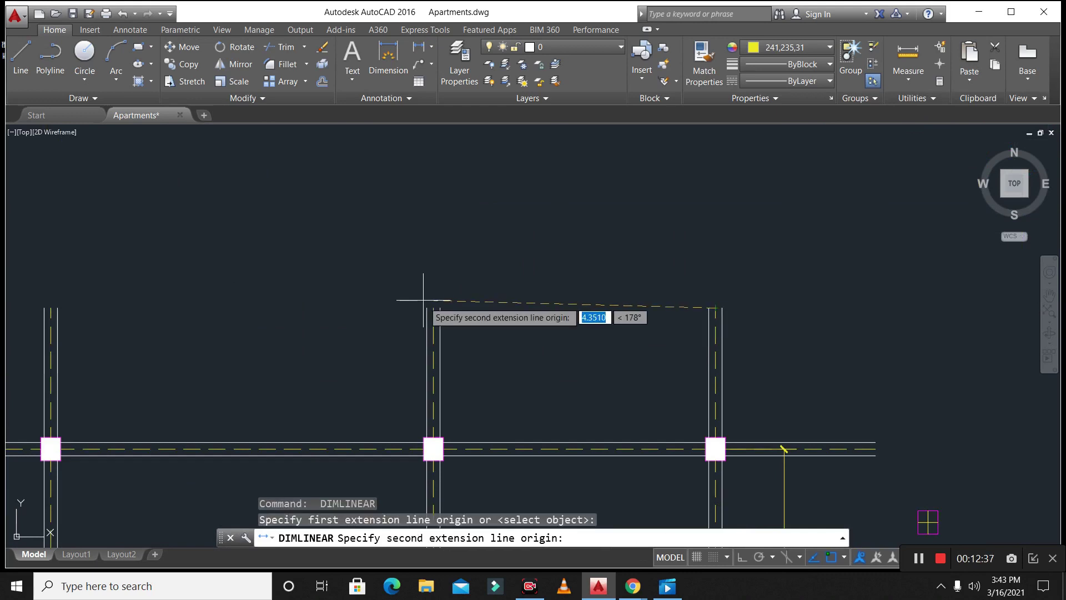
click(433, 307)
click(461, 347)
- Dimension the western bay along the north side between the middle and westernmost centerlines, in line with the eastern bay's dimension
key(Return)
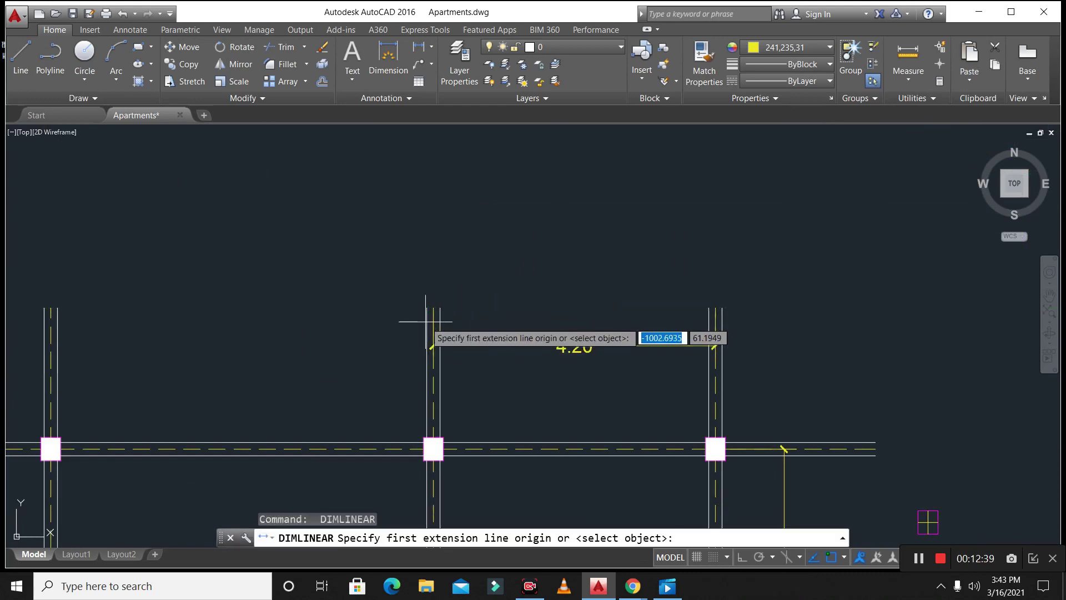
click(433, 307)
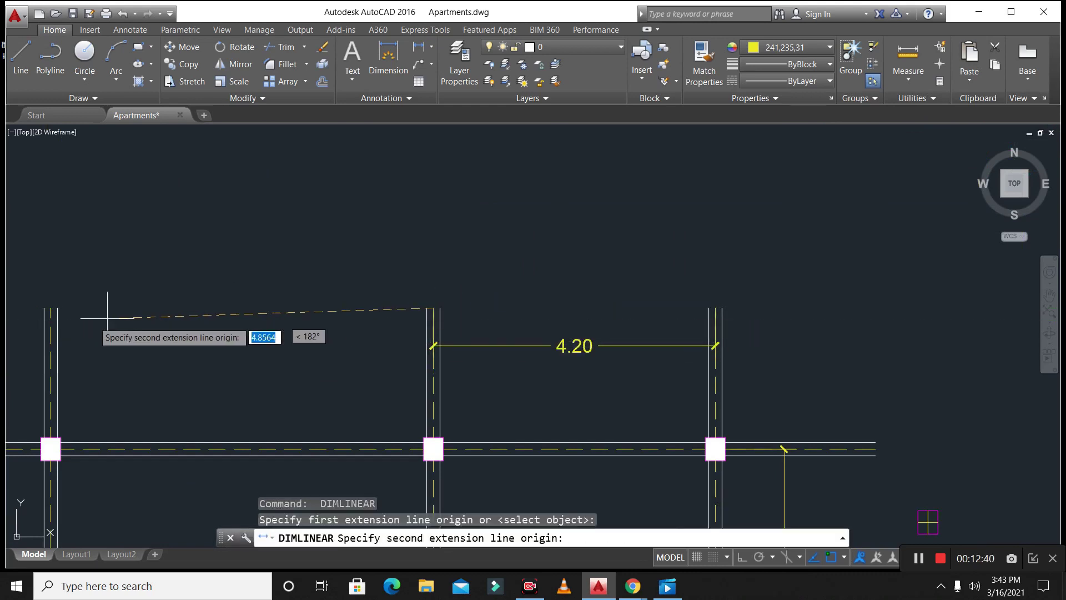
click(50, 307)
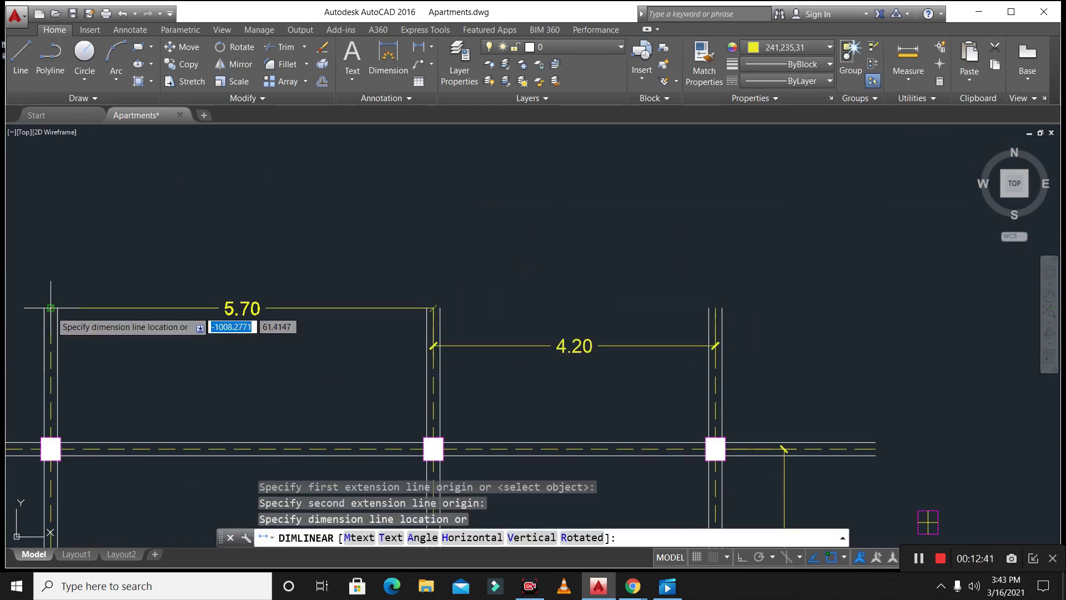
click(78, 347)
scroll(472, 345, down, 4)
scroll(439, 253, down, 3)
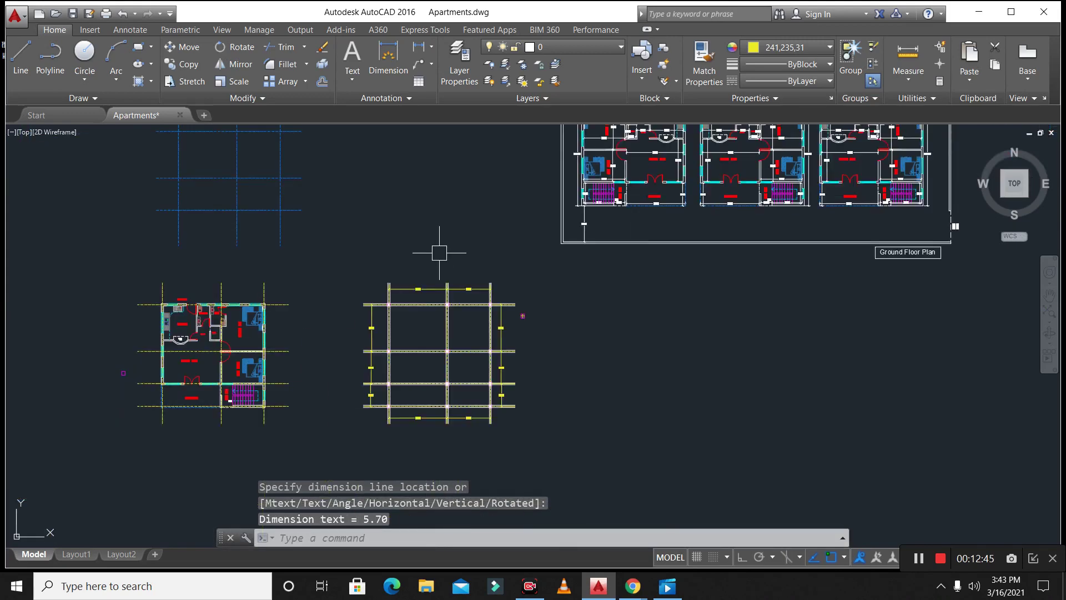
scroll(409, 367, up, 4)
scroll(440, 440, down, 2)
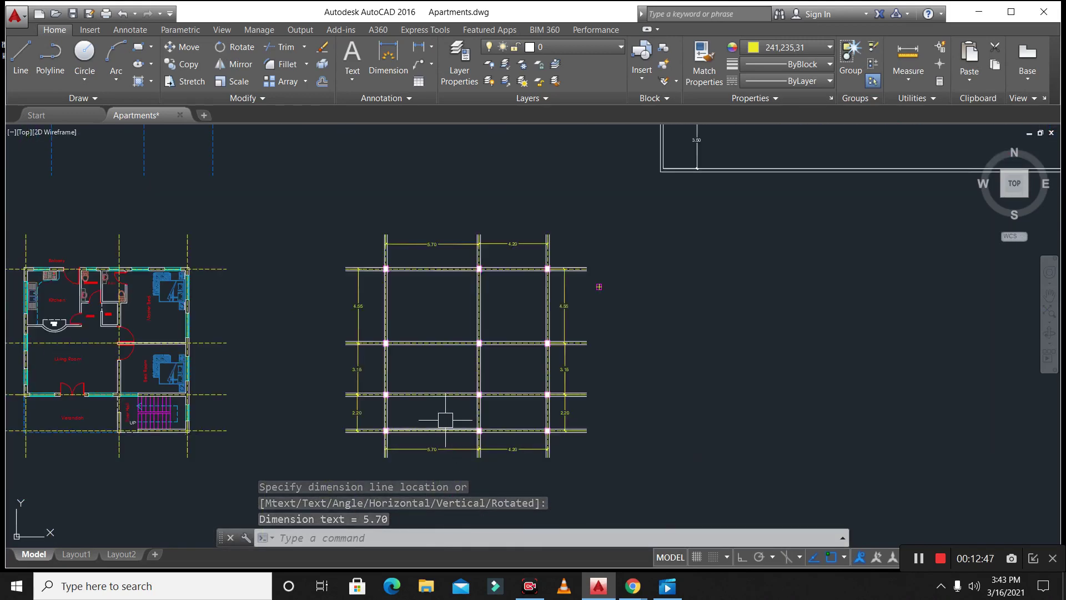
scroll(445, 420, up, 4)
scroll(462, 382, down, 2)
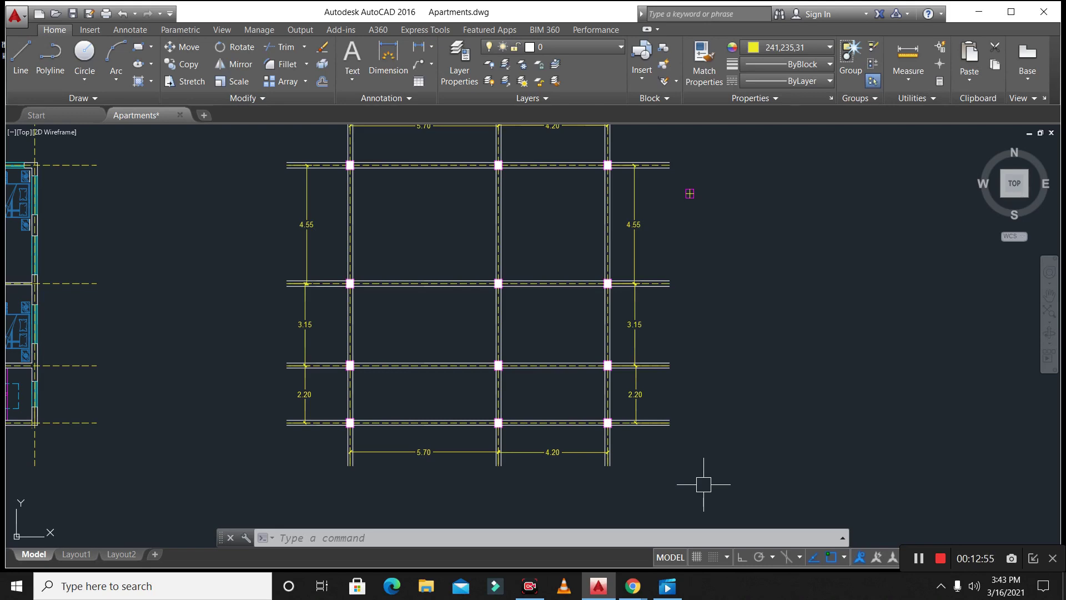
- Examine the dimensioned beam and column layout and compare it with the apartment floor plan beside it
scroll(519, 497, down, 5)
scroll(525, 480, up, 5)
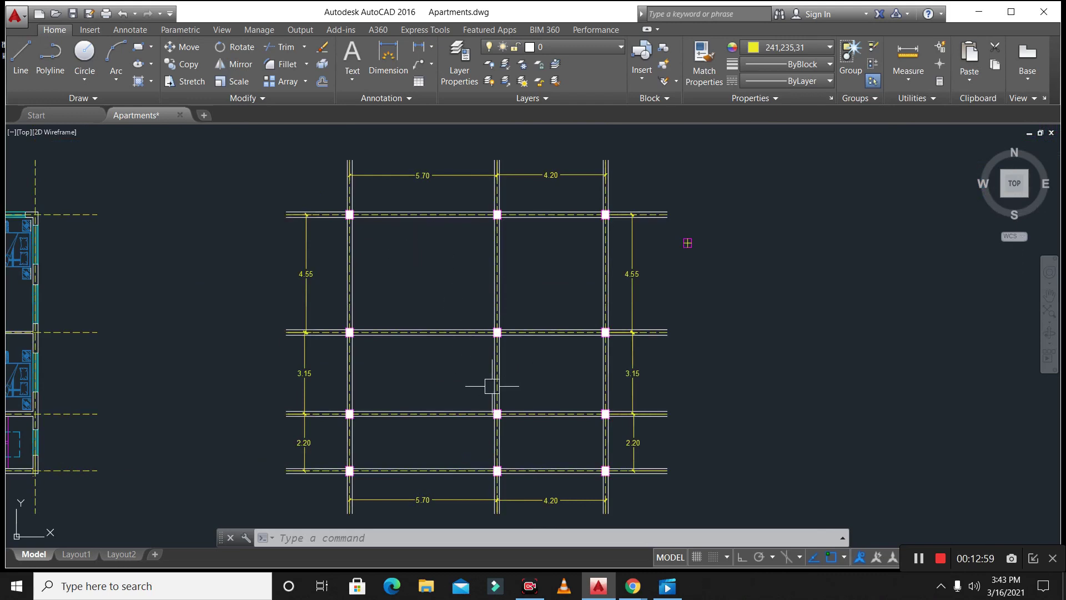
scroll(516, 232, up, 4)
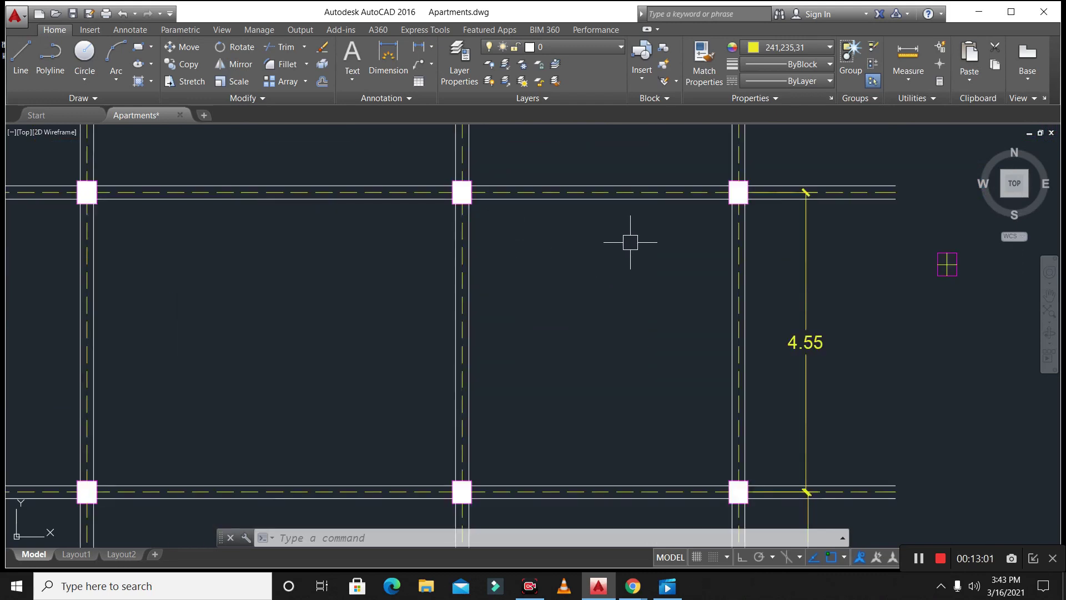
scroll(630, 242, down, 3)
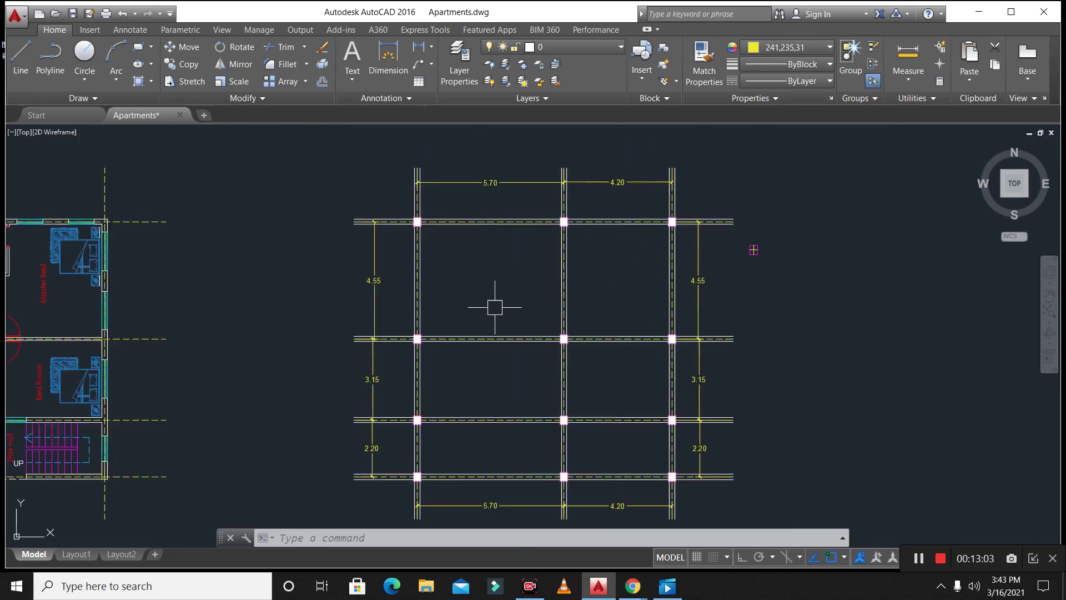
scroll(623, 293, down, 2)
scroll(113, 264, up, 4)
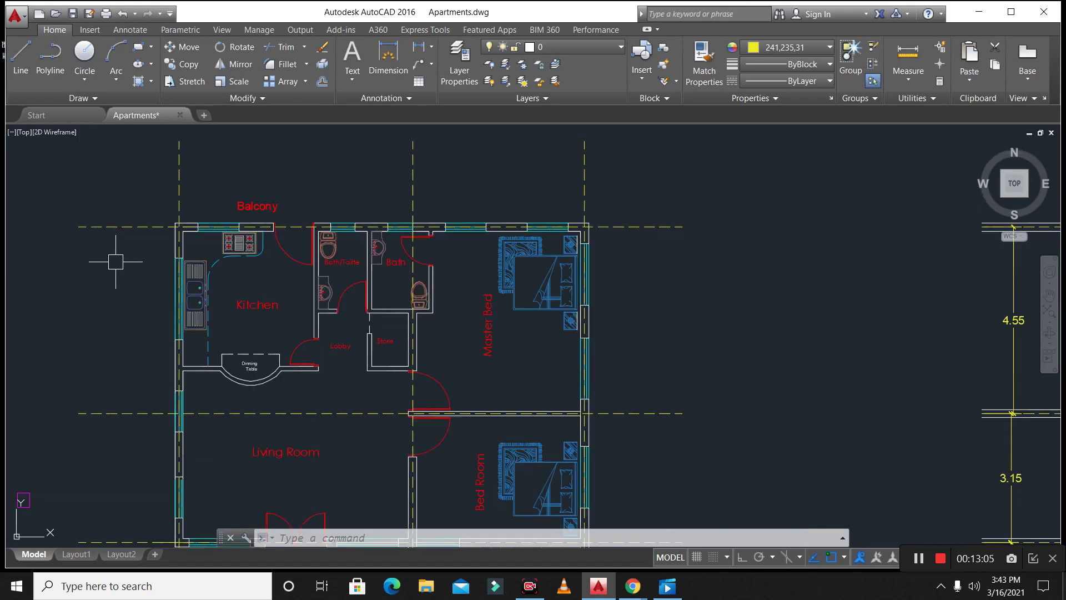
scroll(112, 263, down, 2)
scroll(734, 246, up, 3)
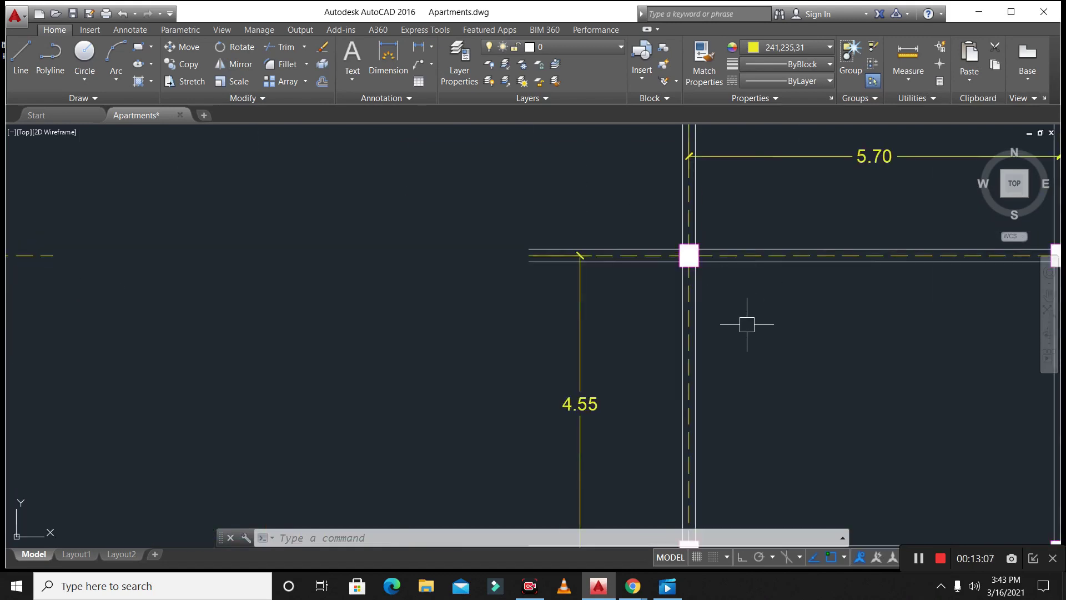
scroll(701, 304, down, 2)
scroll(510, 335, down, 2)
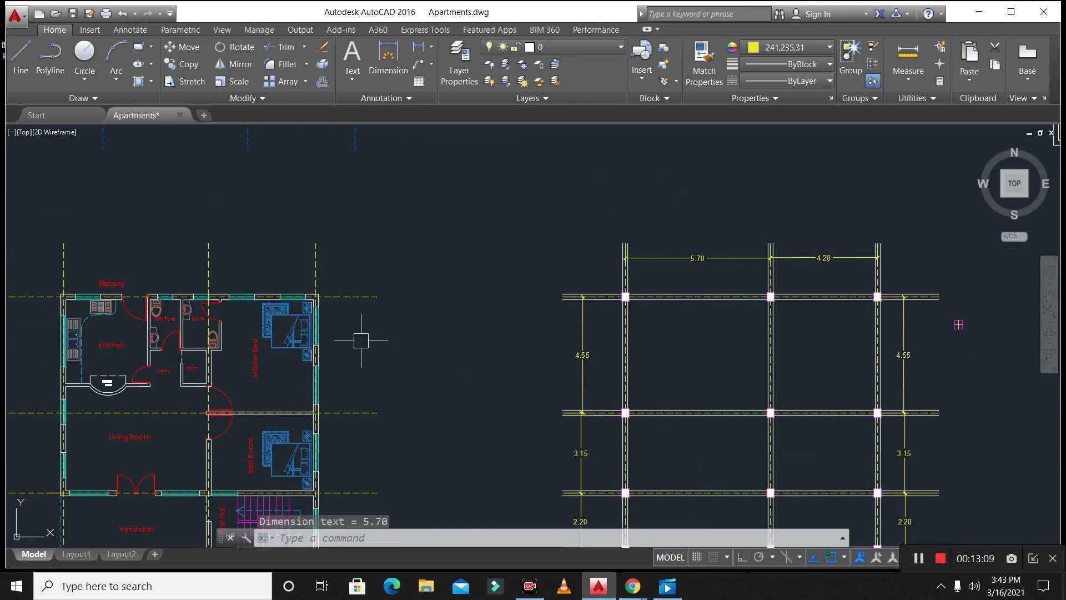
key(Escape)
key(Escape)
scroll(414, 345, down, 3)
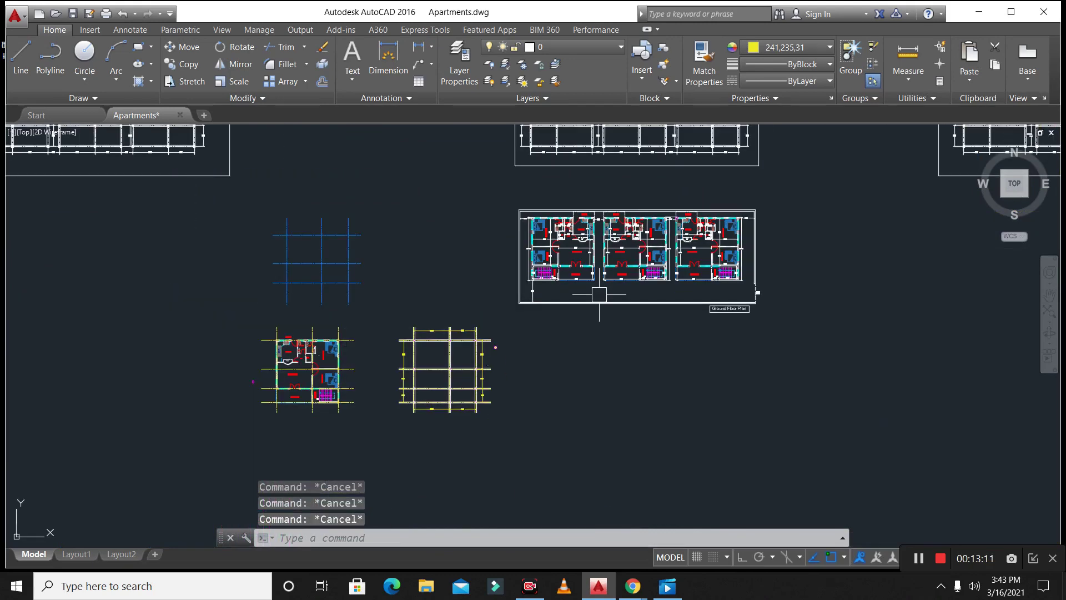
scroll(261, 394, up, 3)
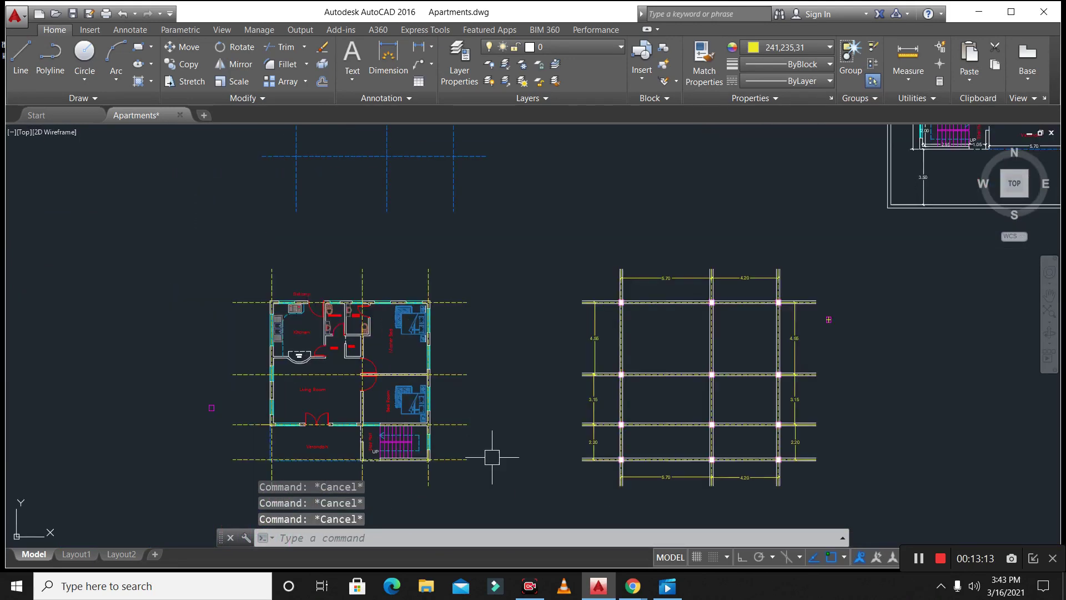
- Erase the four horizontal and three vertical dashed grid lines overlaid on the apartment floor plan
click(447, 247)
text(e)
key(Return)
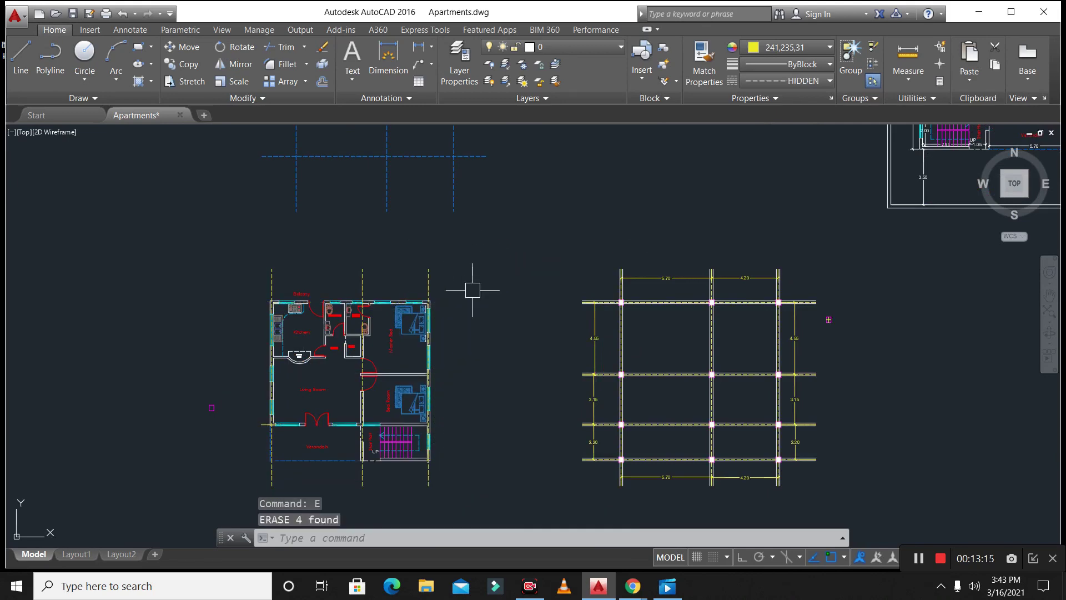
click(473, 290)
click(178, 240)
scroll(259, 310, up, 8)
key(Escape)
key(Escape)
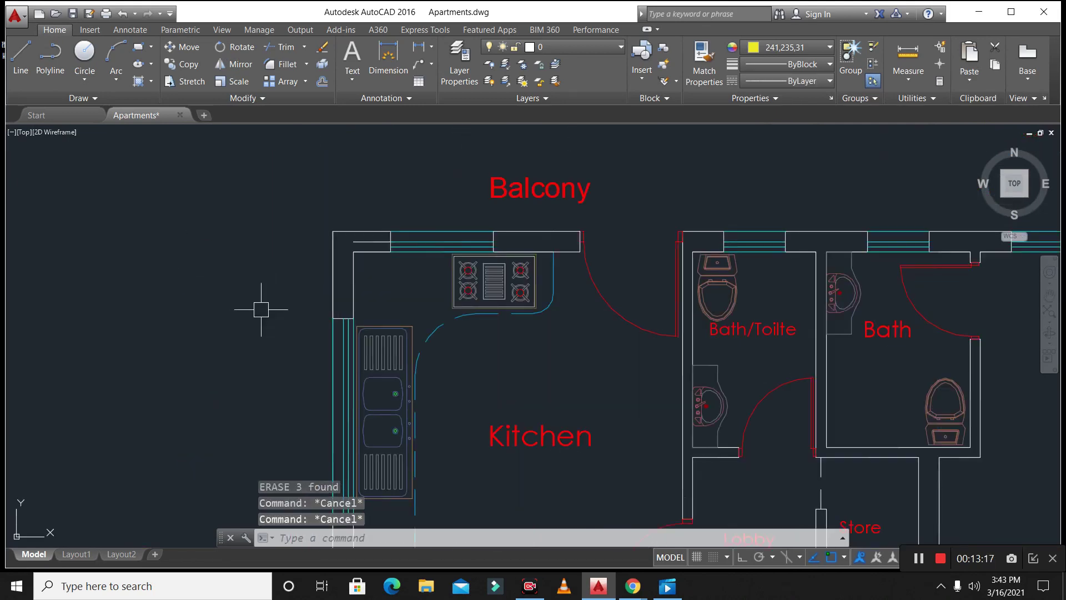
text(co)
key(Return)
scroll(266, 300, down, 6)
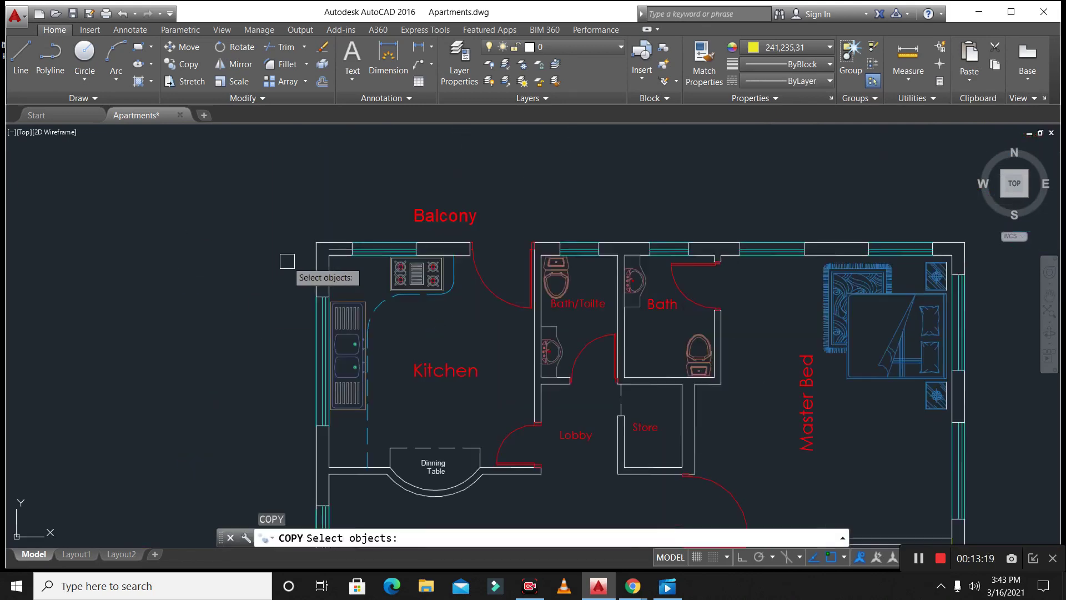
scroll(280, 403, up, 6)
key(Escape)
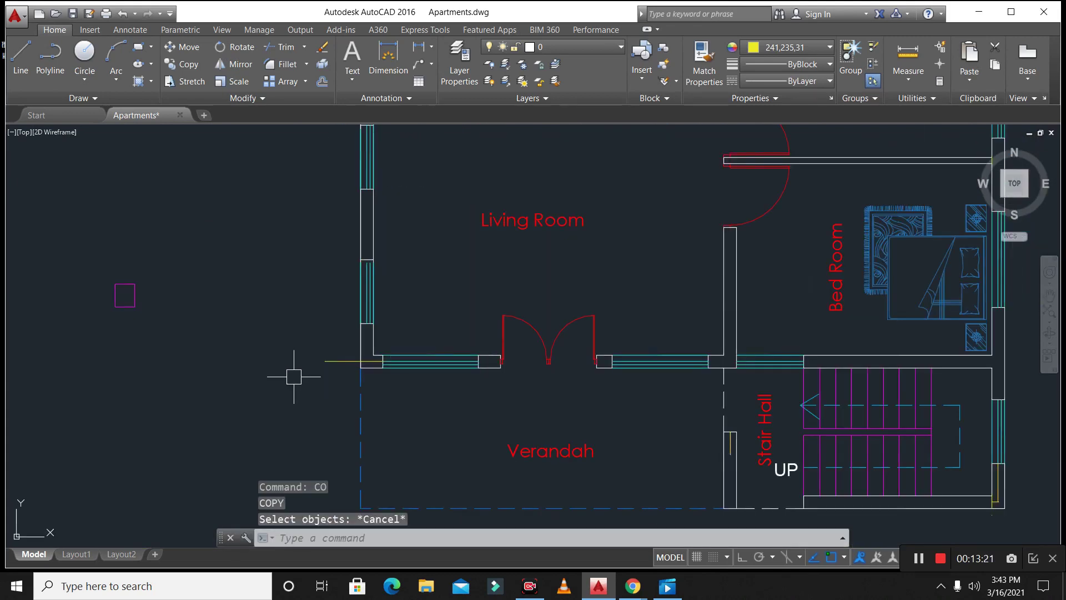
- Erase the leftover yellow line segment at the southwest corner of the living room
scroll(334, 424, down, 4)
key(Escape)
- Copy the whole floor plan from the kitchen's inner northwest wall corner onto the northwest column, aligning its walls with the beams
text(c)
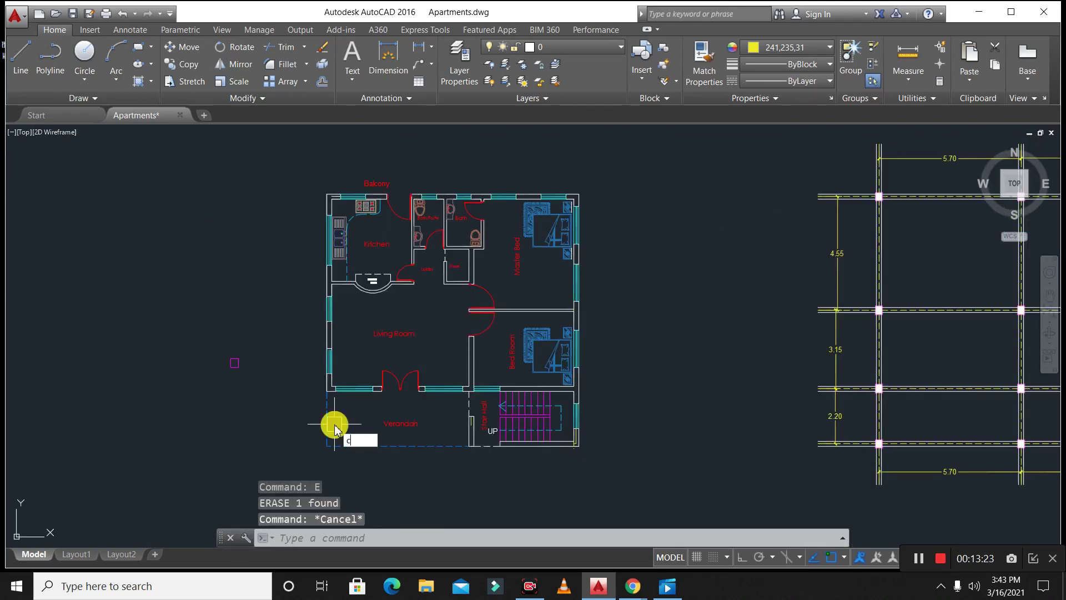
text(t o)
key(Return)
click(626, 480)
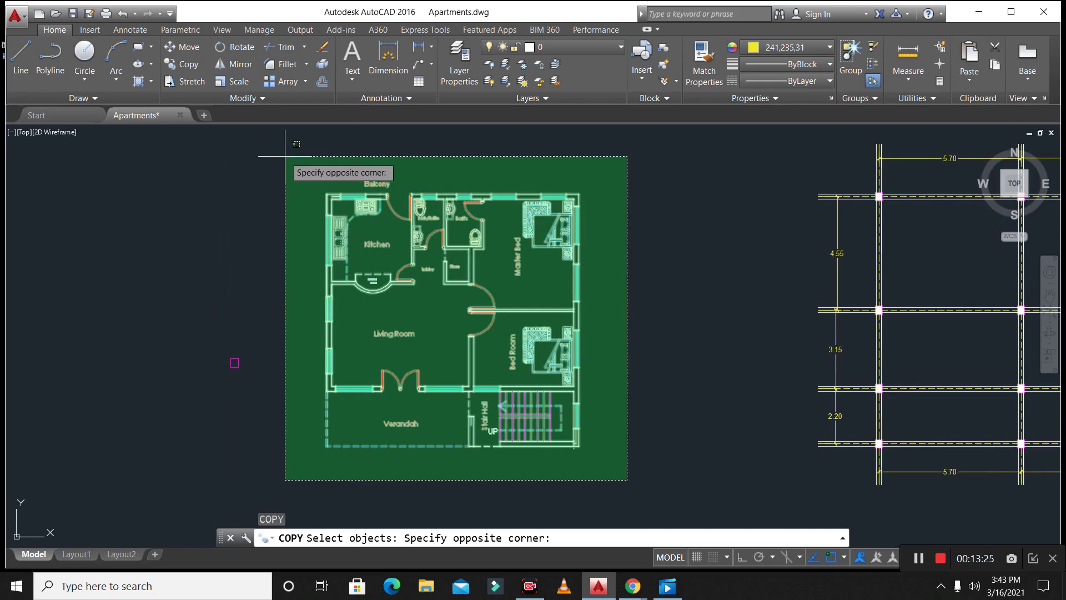
click(260, 131)
scroll(343, 191, up, 6)
key(Return)
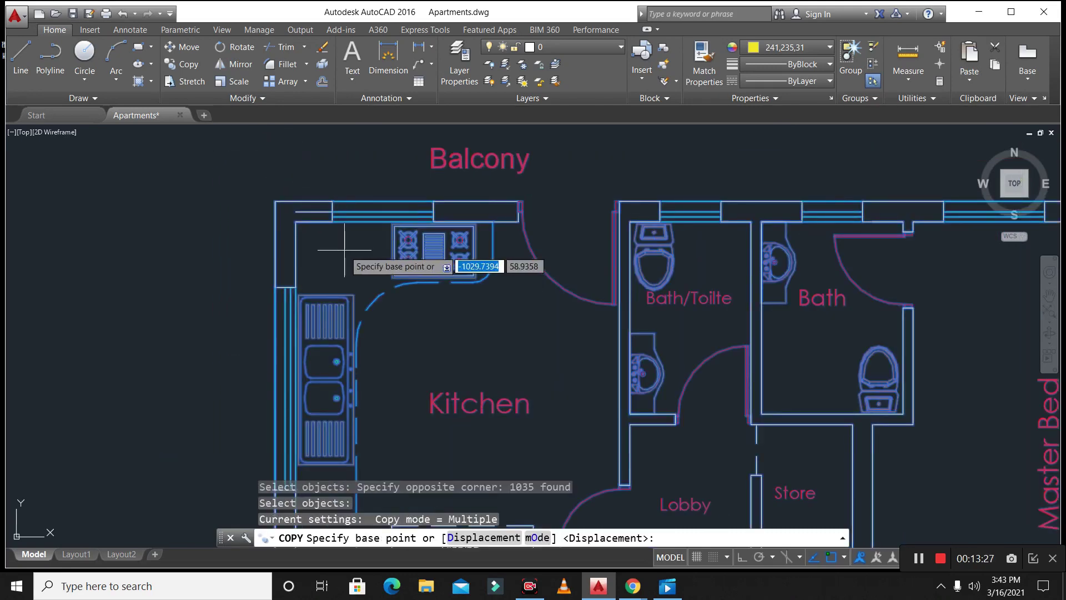
click(295, 221)
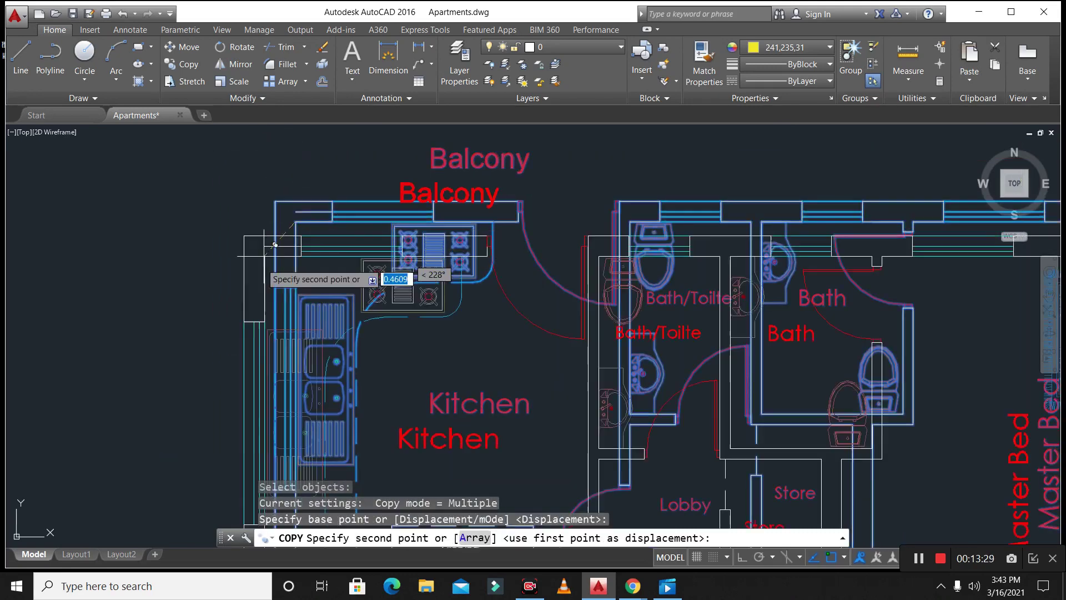
scroll(261, 288, down, 8)
scroll(468, 275, up, 10)
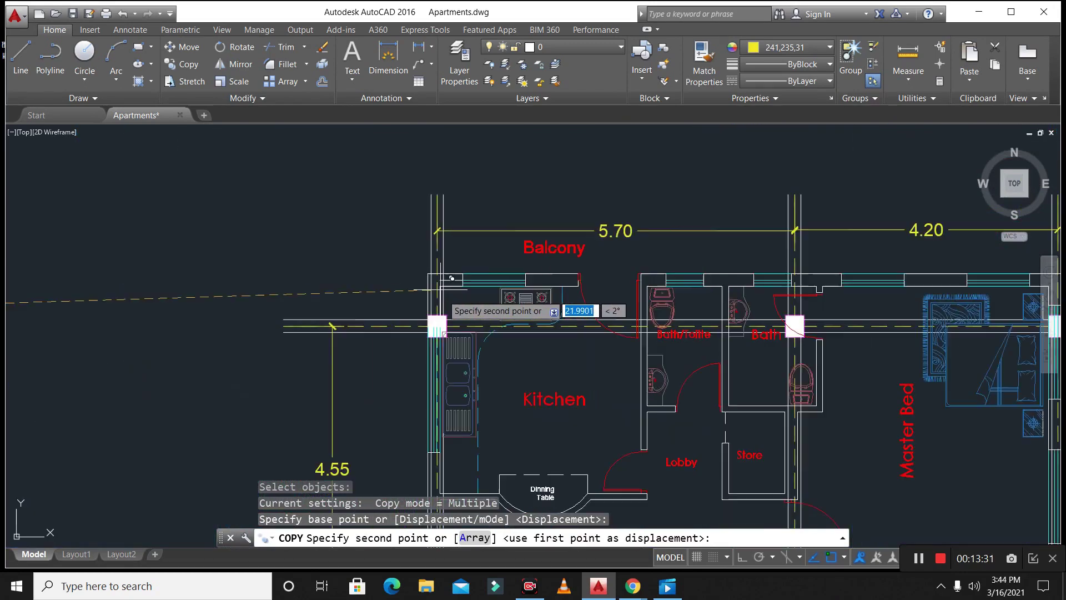
click(427, 329)
scroll(311, 222, down, 5)
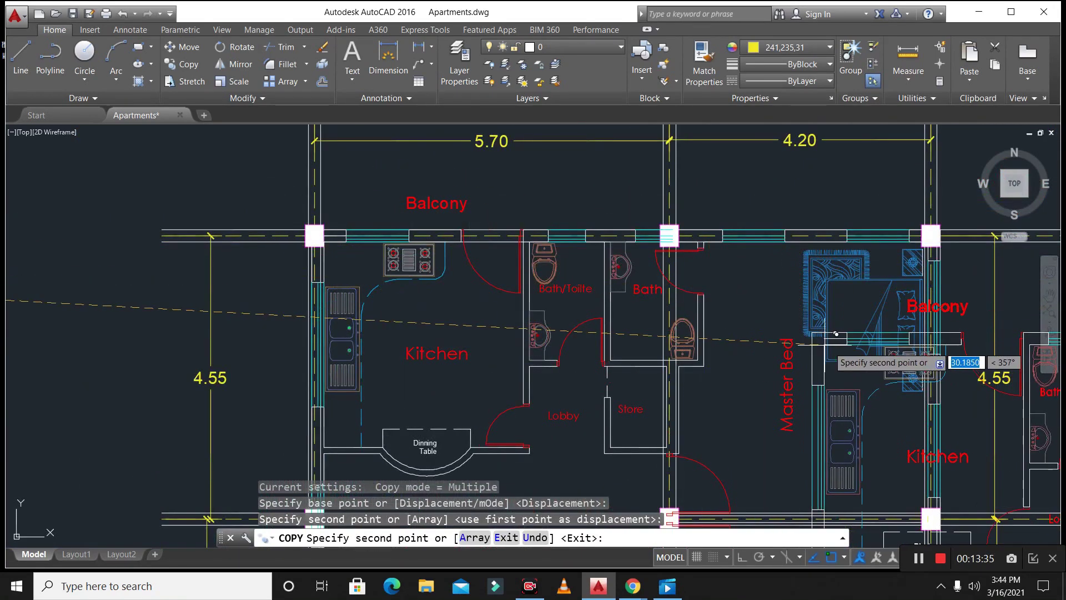
scroll(255, 187, down, 2)
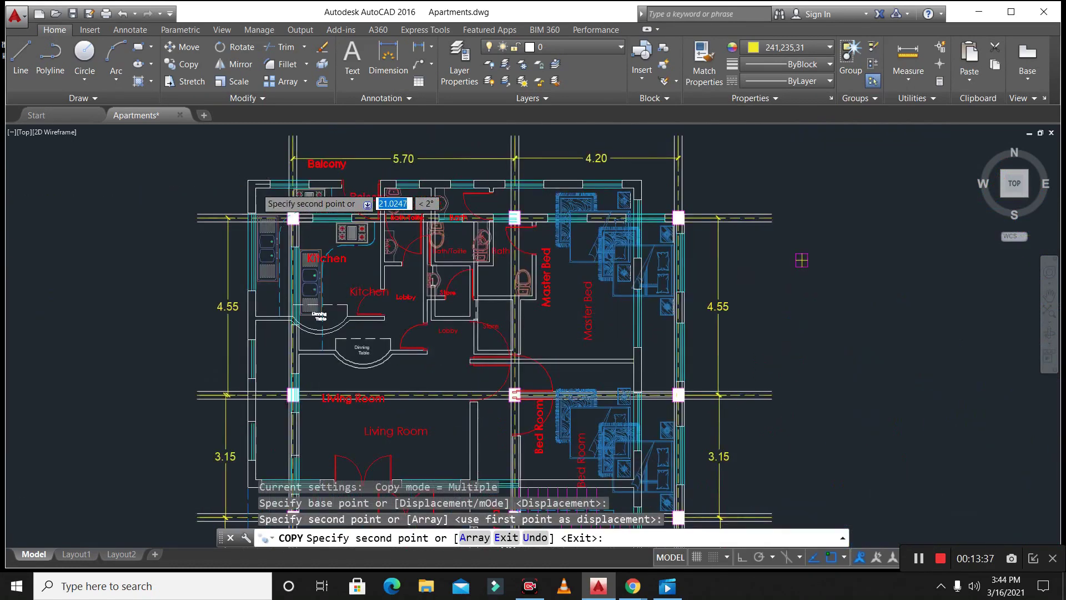
key(Escape)
- Examine how the walls of the copied floor plan fit the beams and columns of the layout
scroll(410, 317, up, 3)
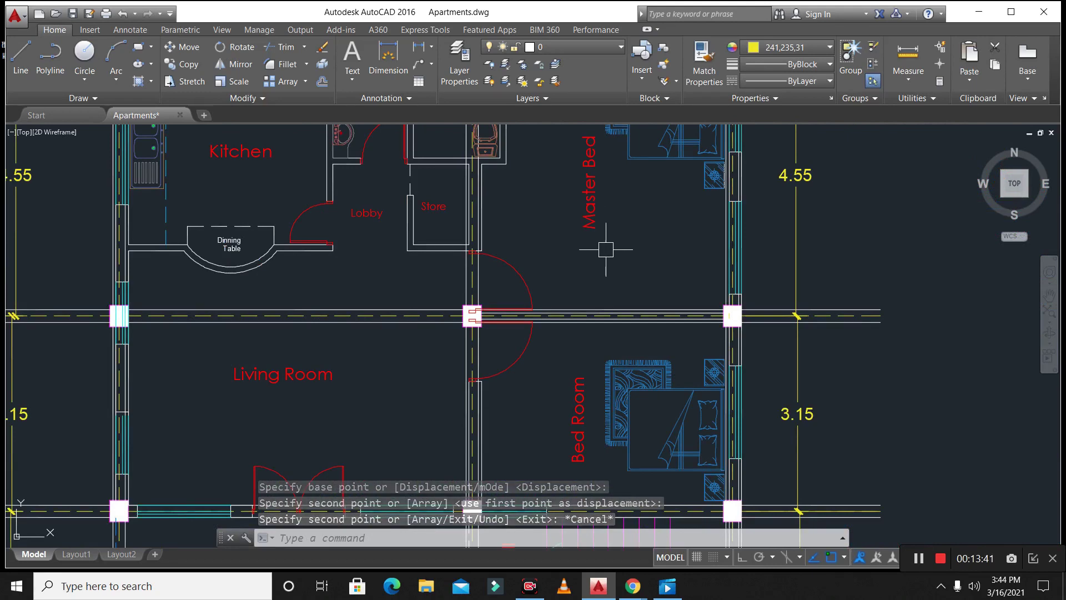
scroll(762, 277, down, 6)
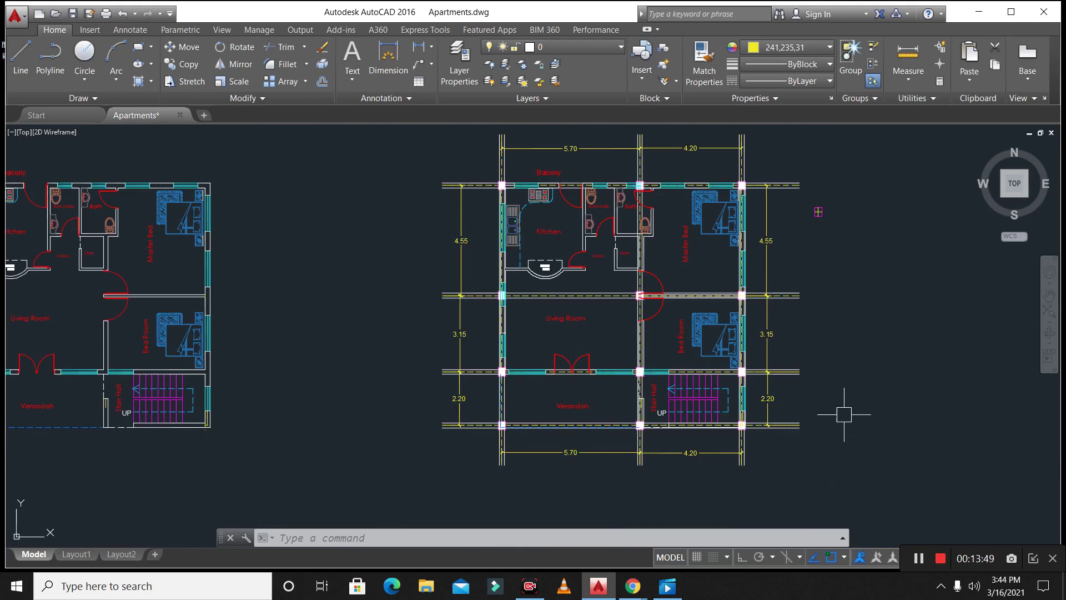
scroll(808, 333, up, 4)
scroll(788, 353, down, 2)
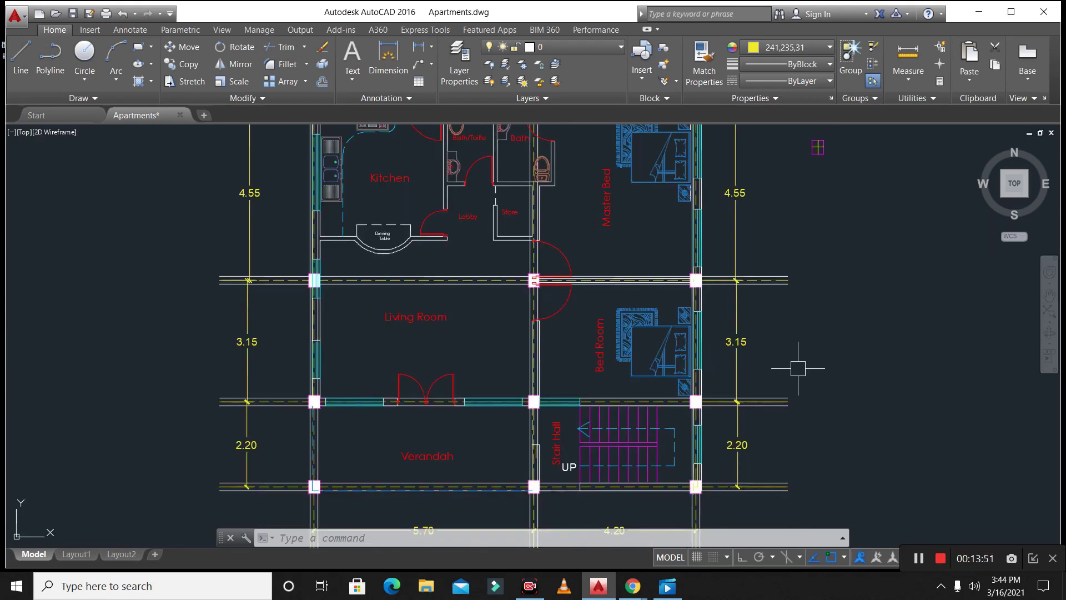
scroll(694, 389, down, 2)
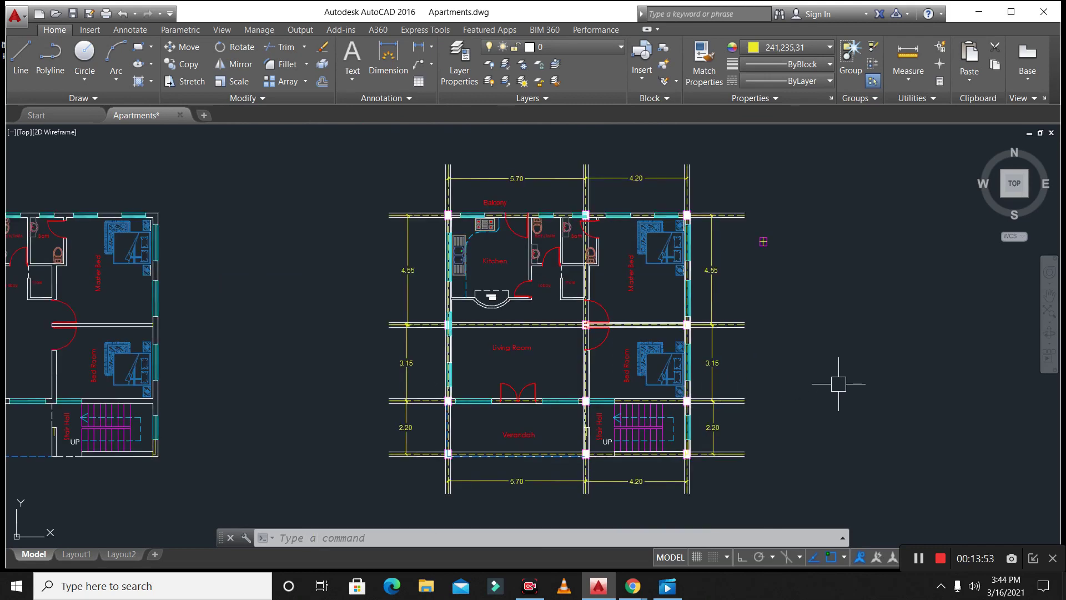